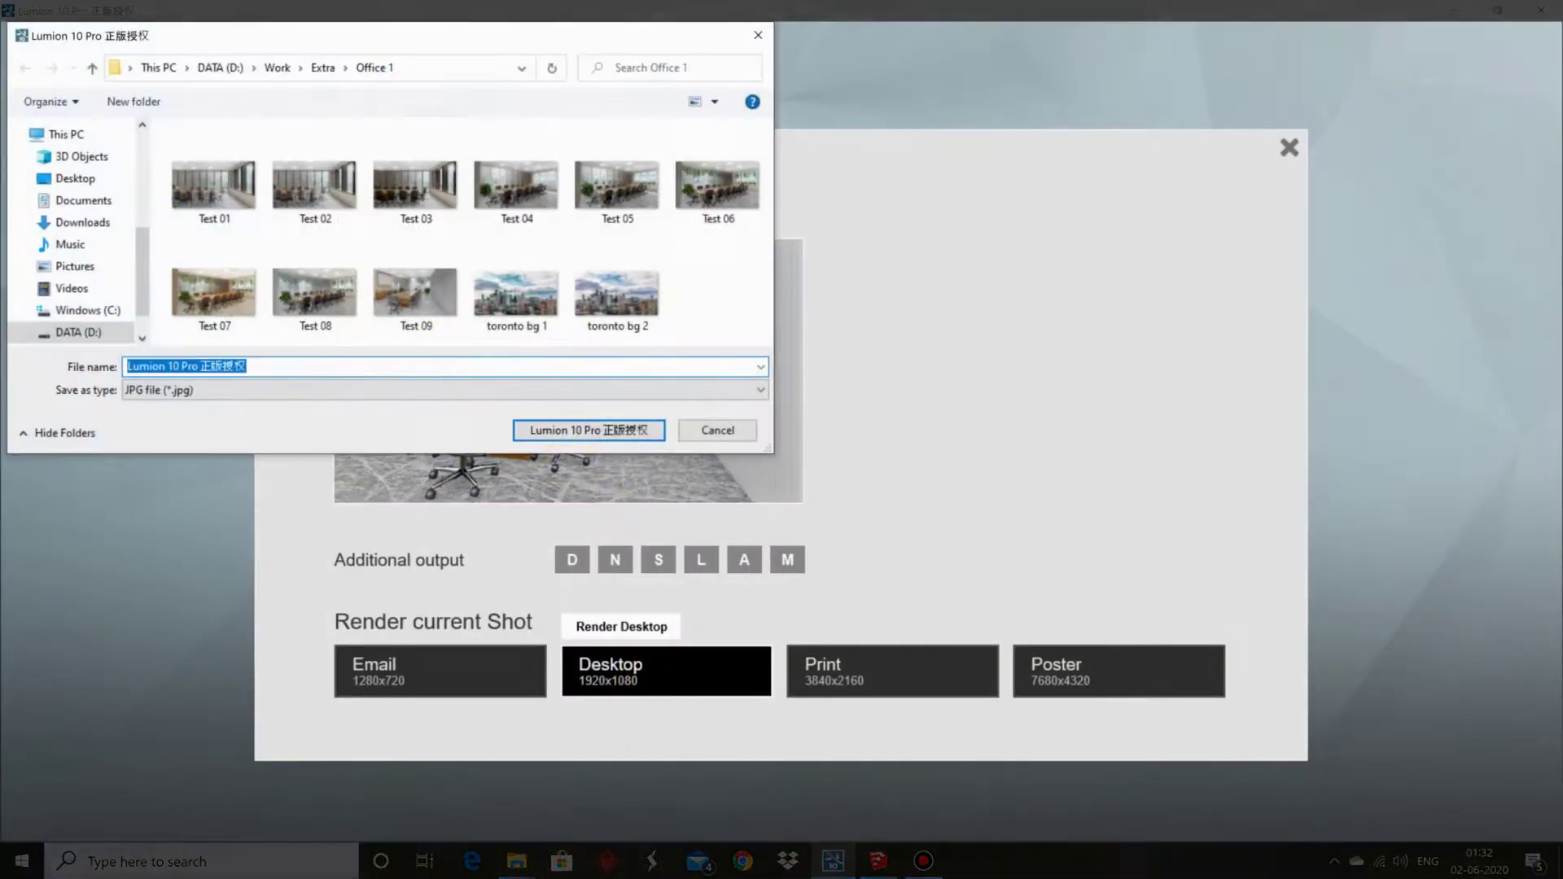
# Render photos 16 and 15 at 1920x1080, saved as 'Test 10' and 'Test' JPEGs
pyautogui.write('Test 10')
pyautogui.press('Return')
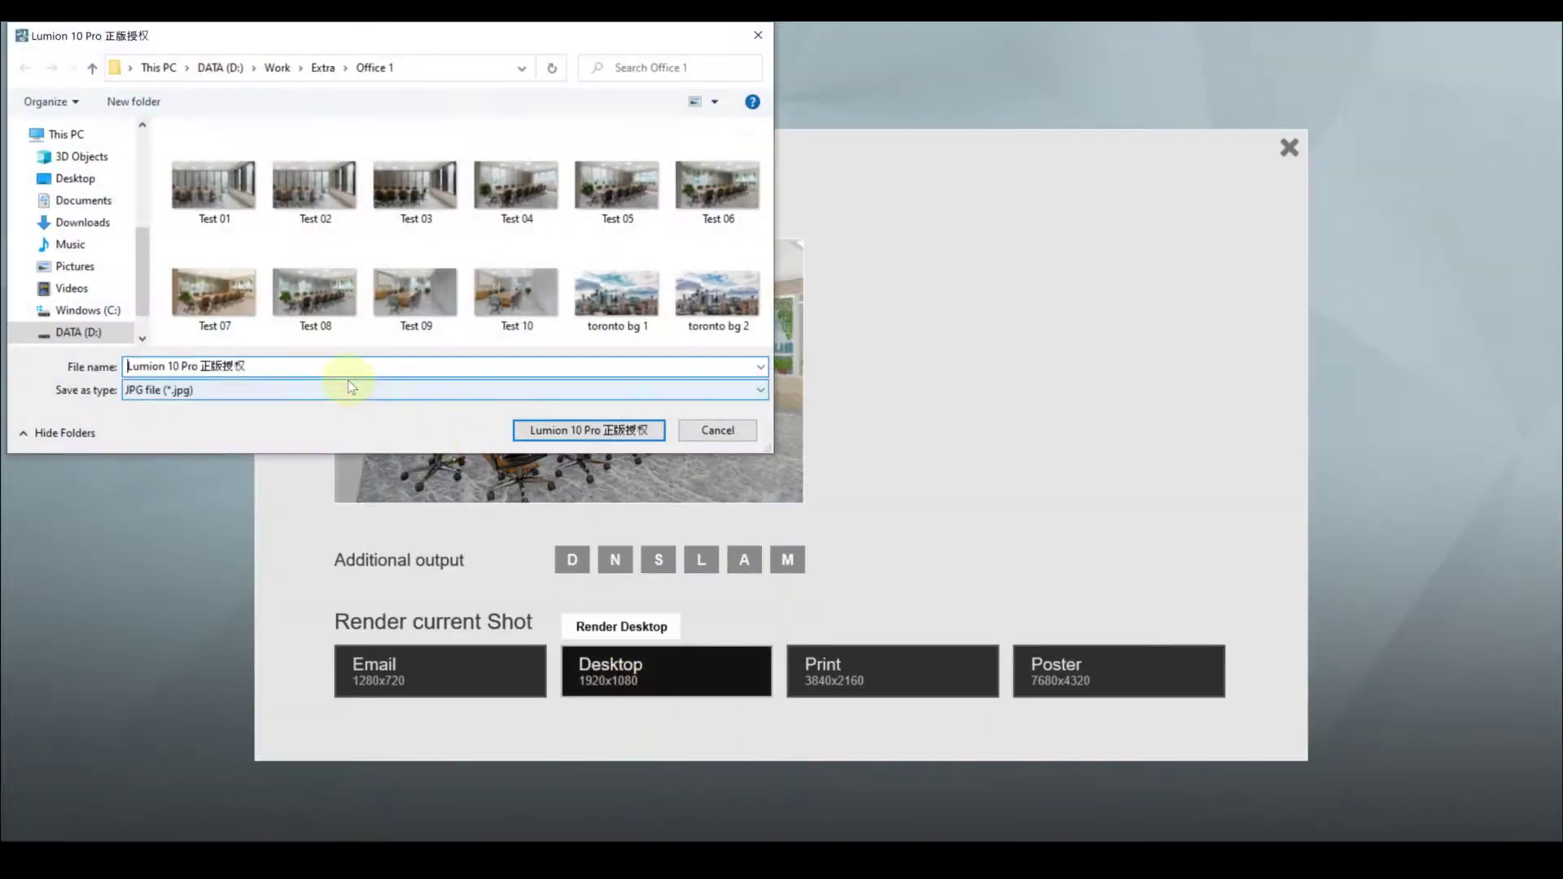
pyautogui.write('Test')
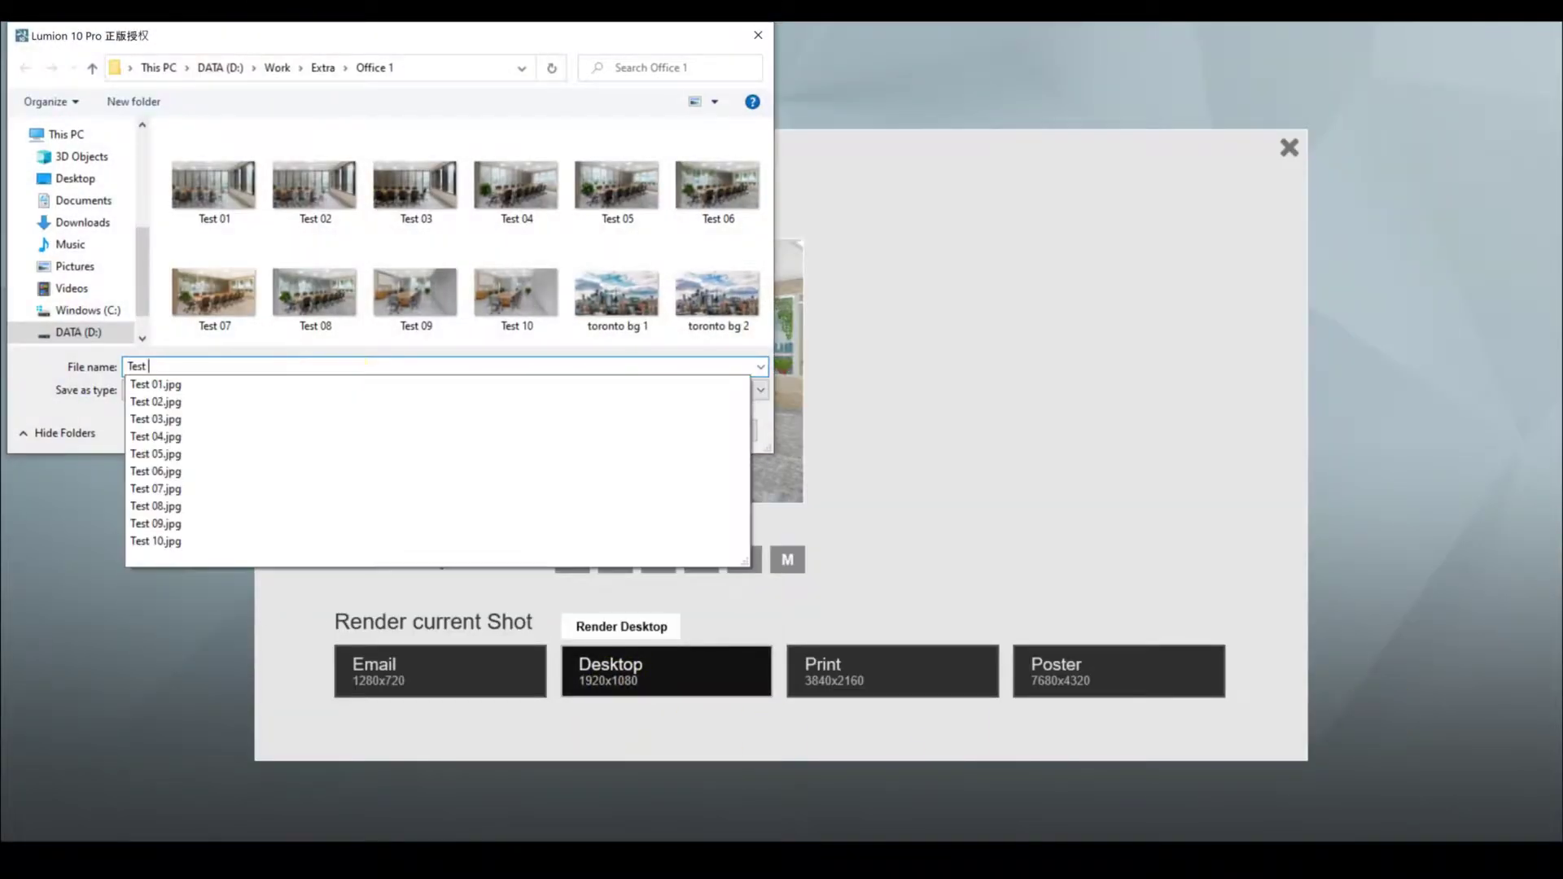
pyautogui.press('Return')
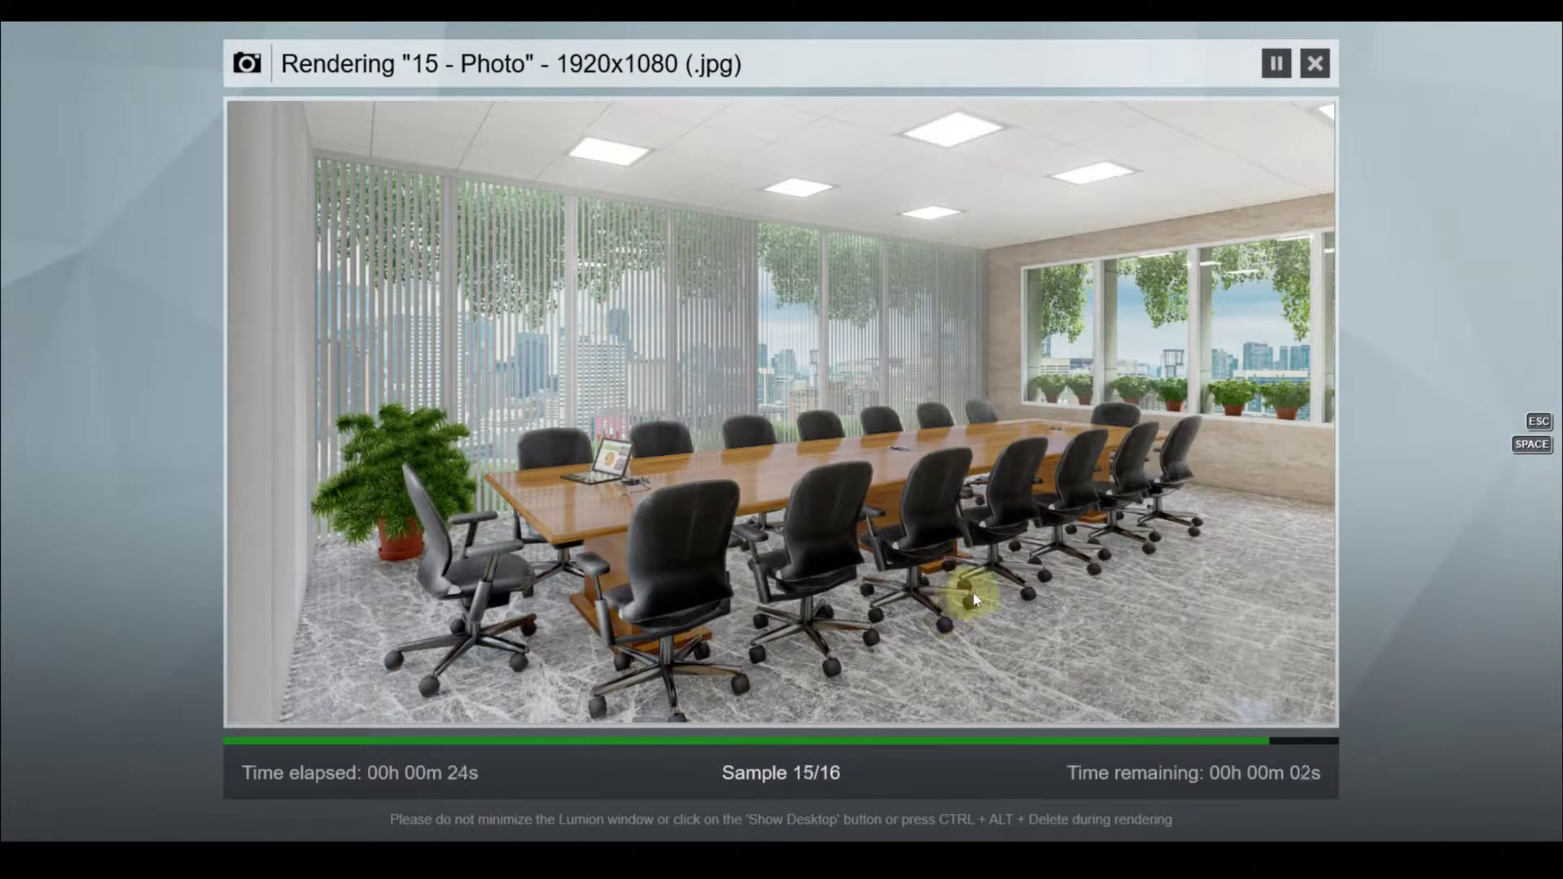
pyautogui.click(1225, 693)
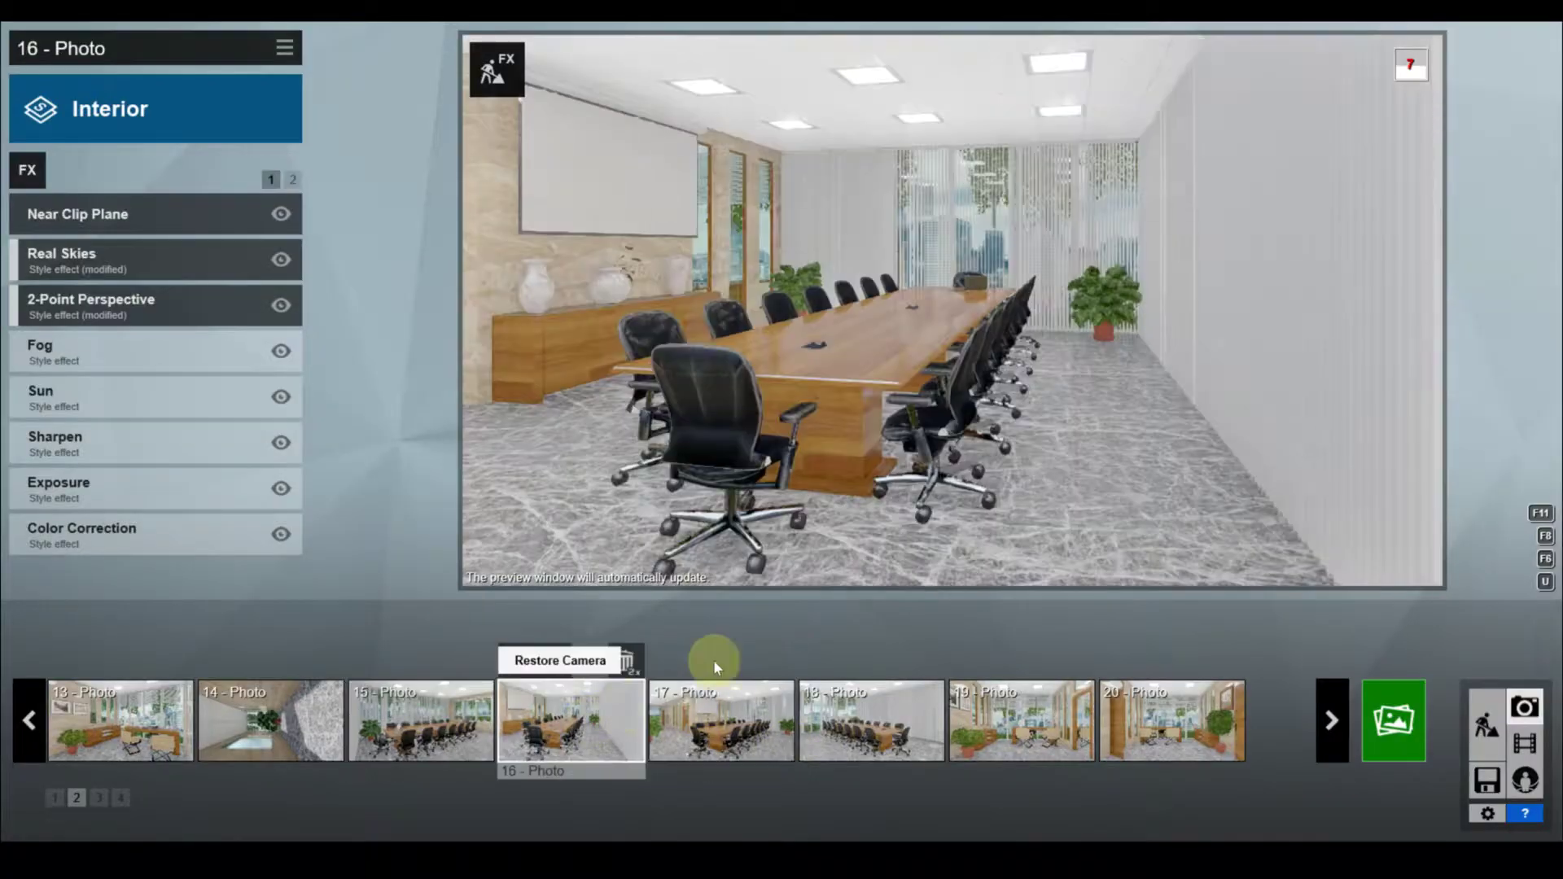
# Render photo 16 again at 1920x1080 as 'Test 12'
pyautogui.write('Test 12')
pyautogui.press('Return')
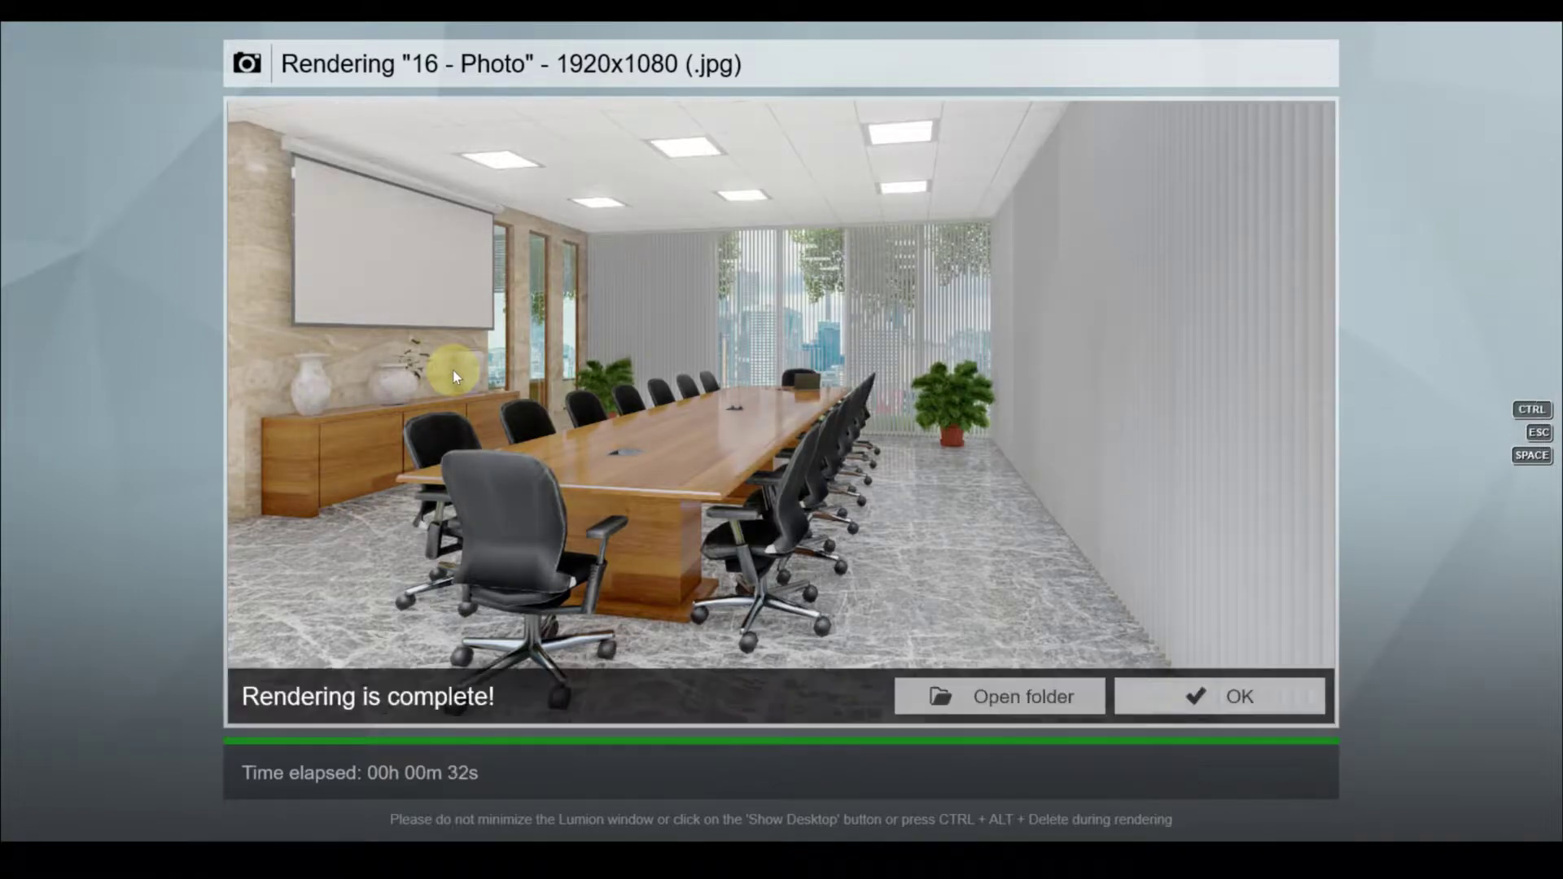
pyautogui.click(1169, 696)
# Render photo 15 at 1920x1080 under a 'Test' file name
pyautogui.click(411, 708)
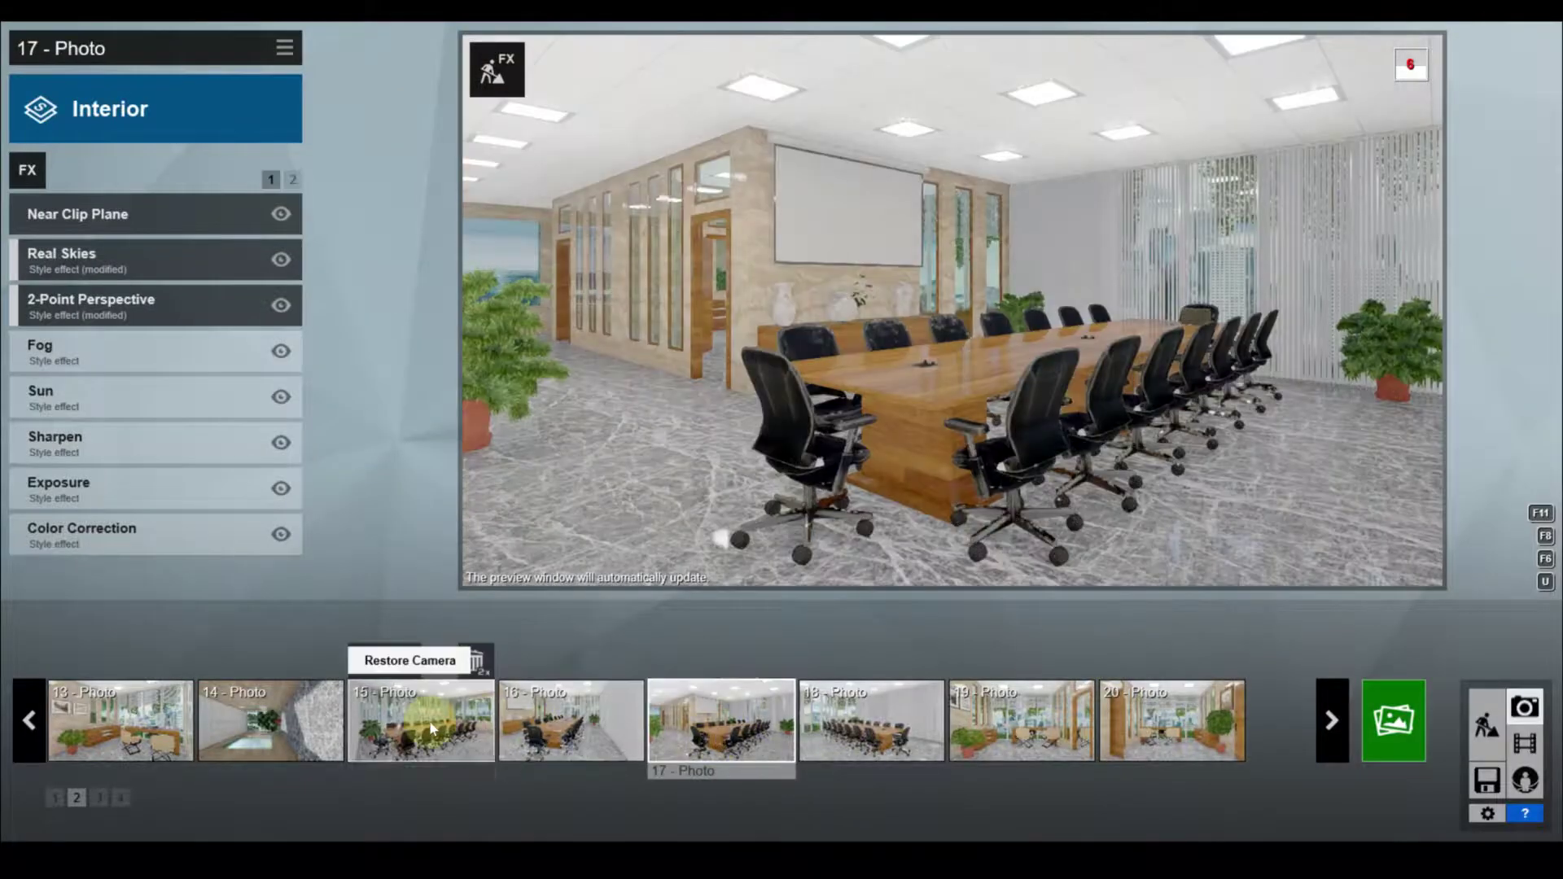
pyautogui.write('Test')
pyautogui.press('Return')
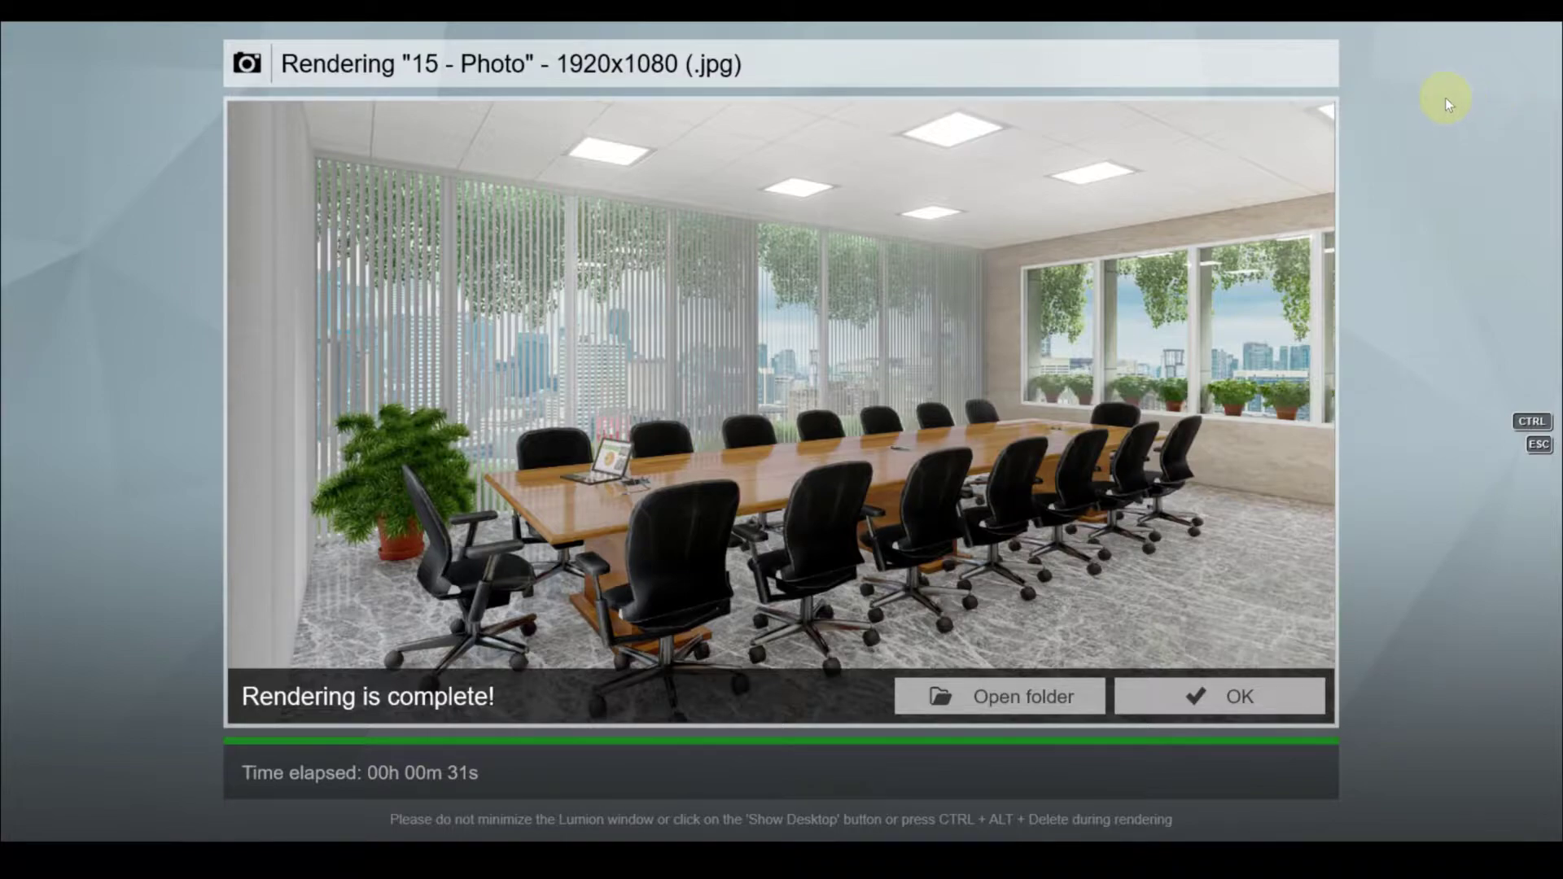
pyautogui.click(1192, 696)
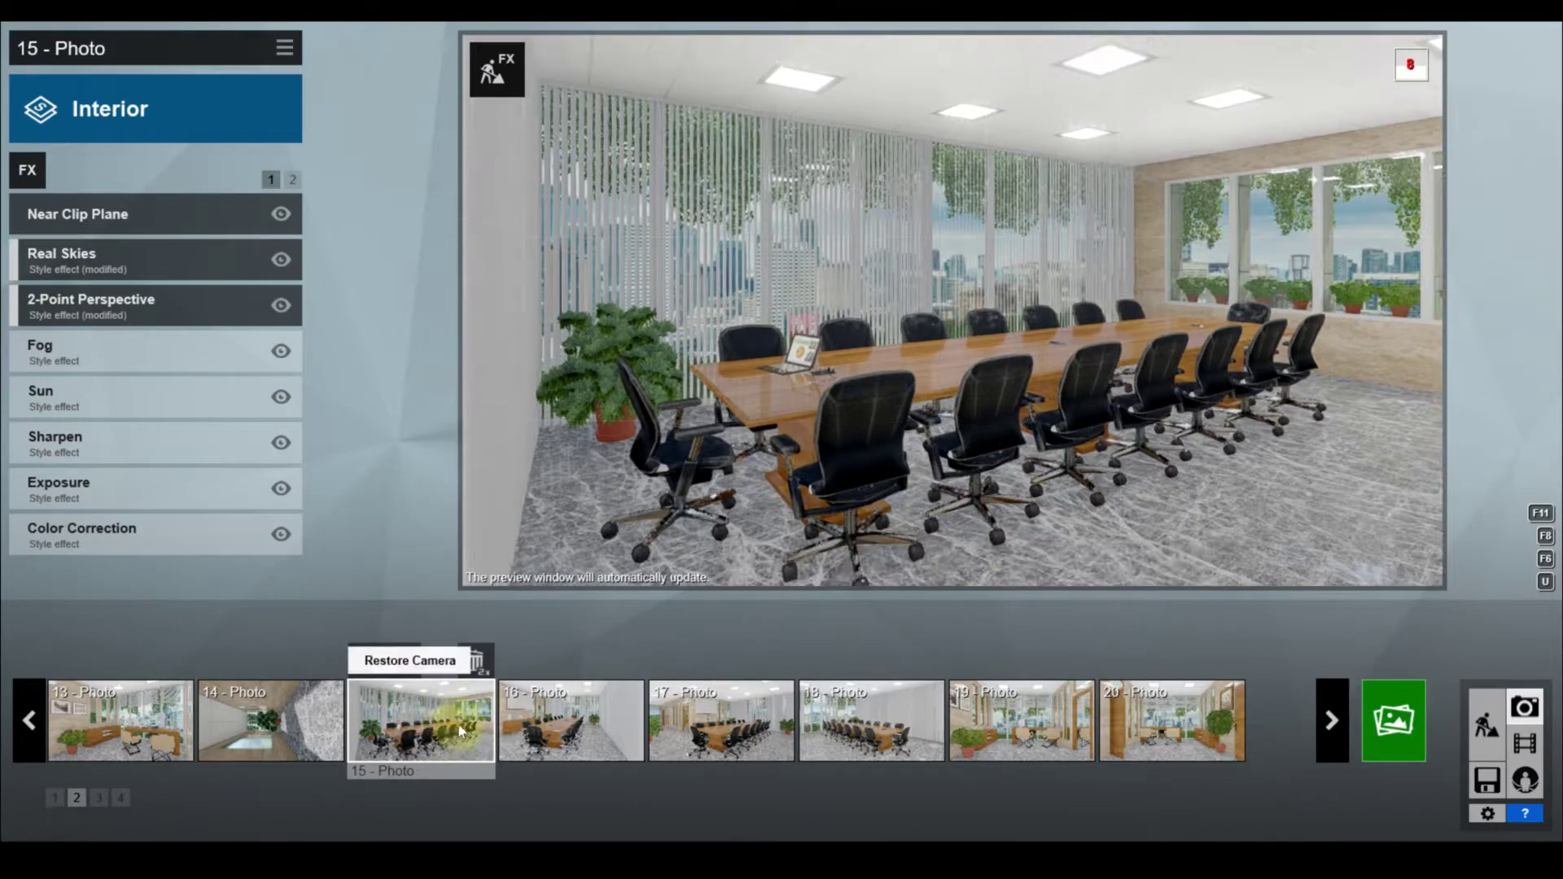
# Browse the saved photo views, from photo 15 back to the first photo
pyautogui.click(1000, 549)
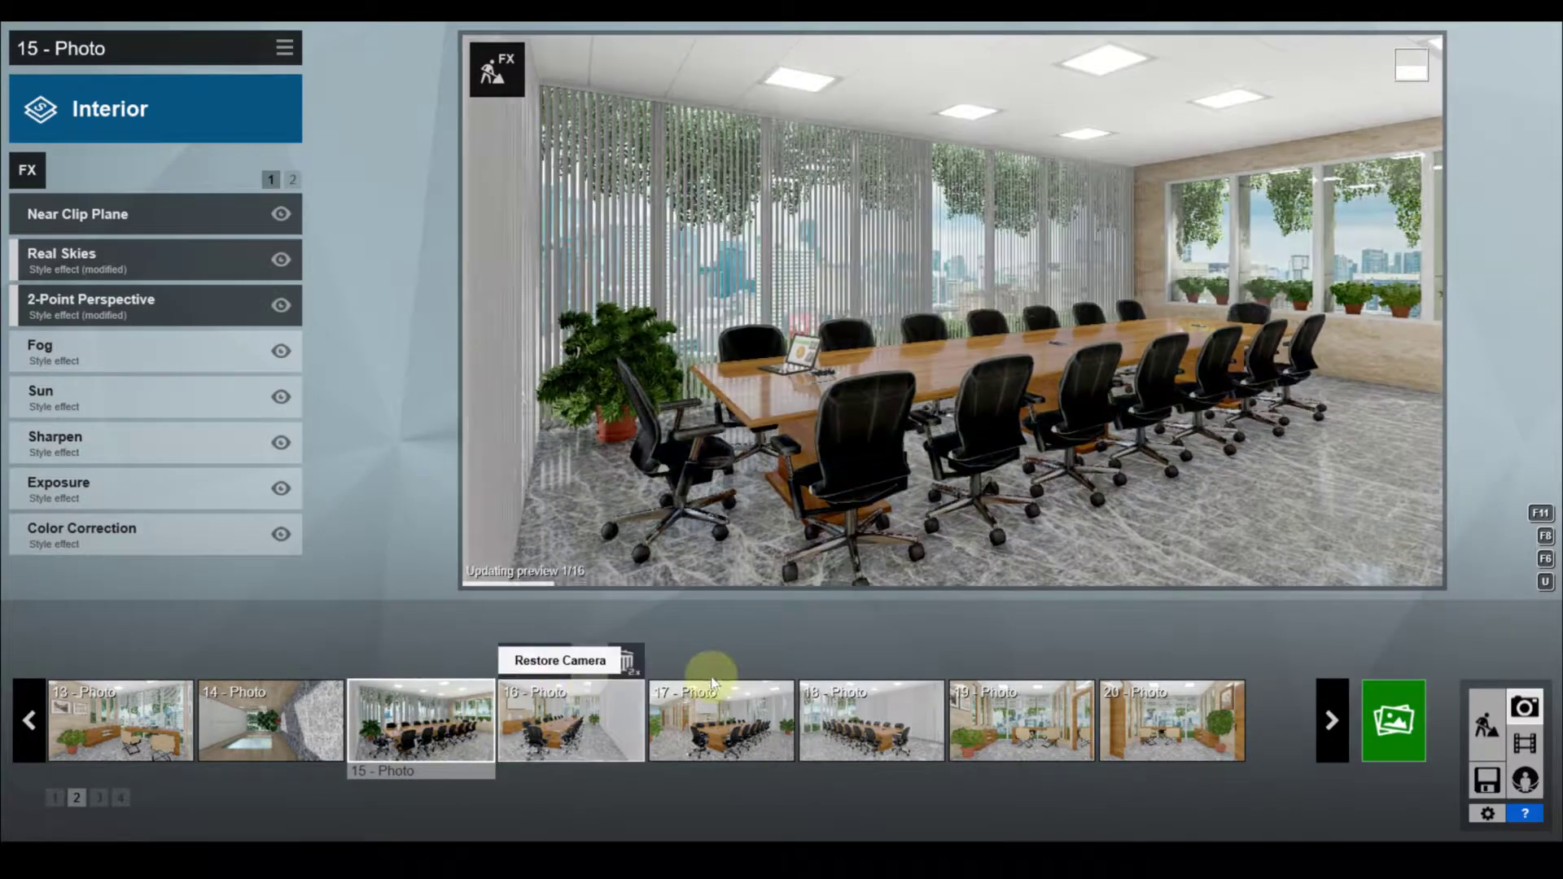
pyautogui.click(643, 721)
pyautogui.click(870, 720)
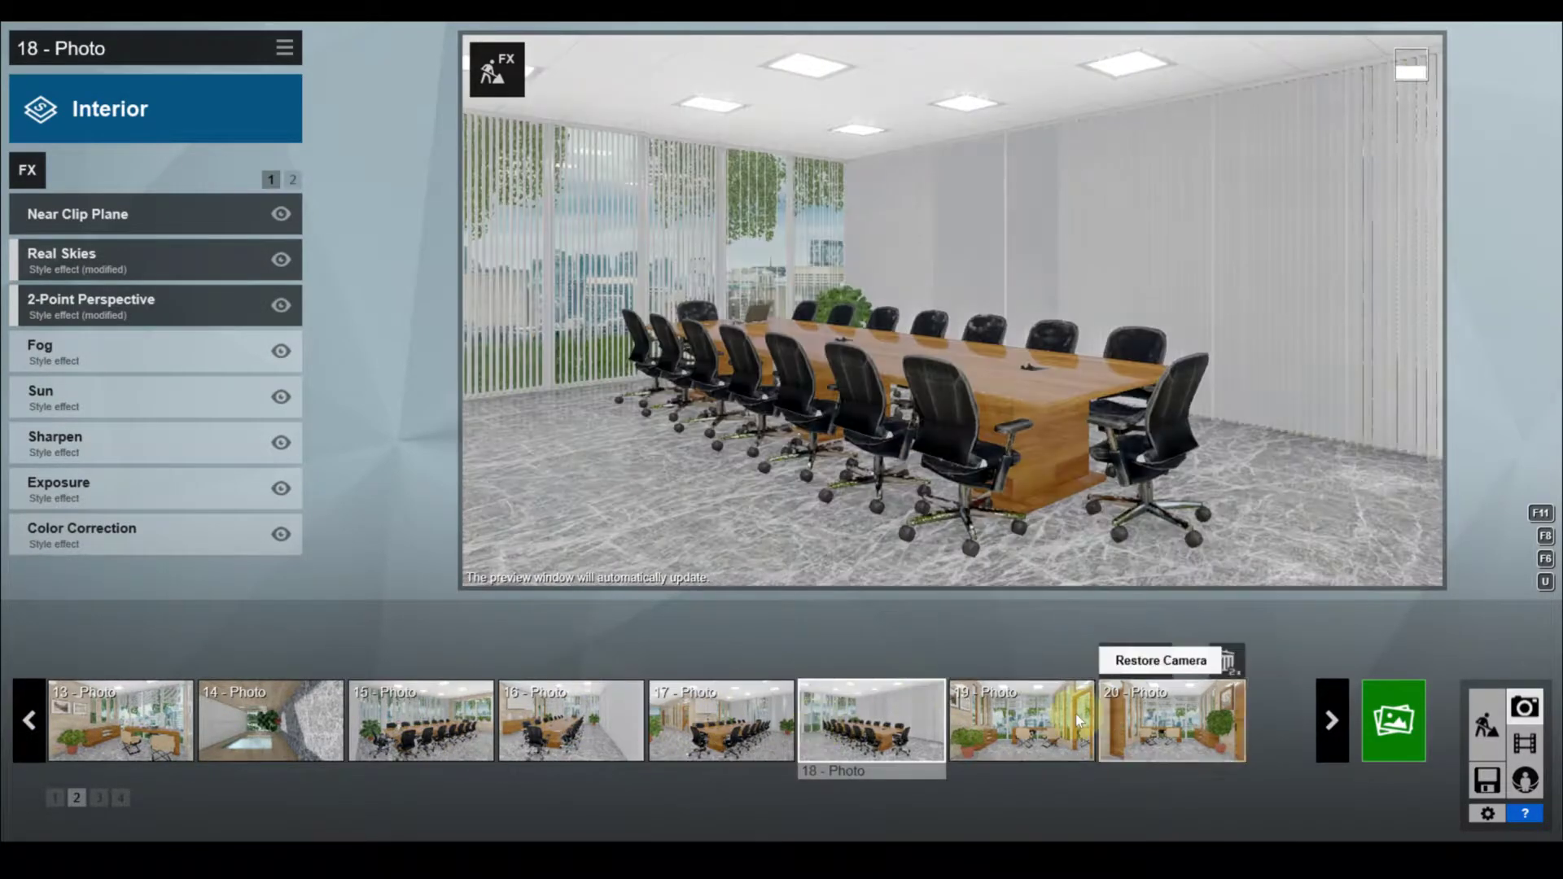
pyautogui.click(1172, 720)
pyautogui.click(1049, 736)
pyautogui.click(726, 733)
pyautogui.click(597, 719)
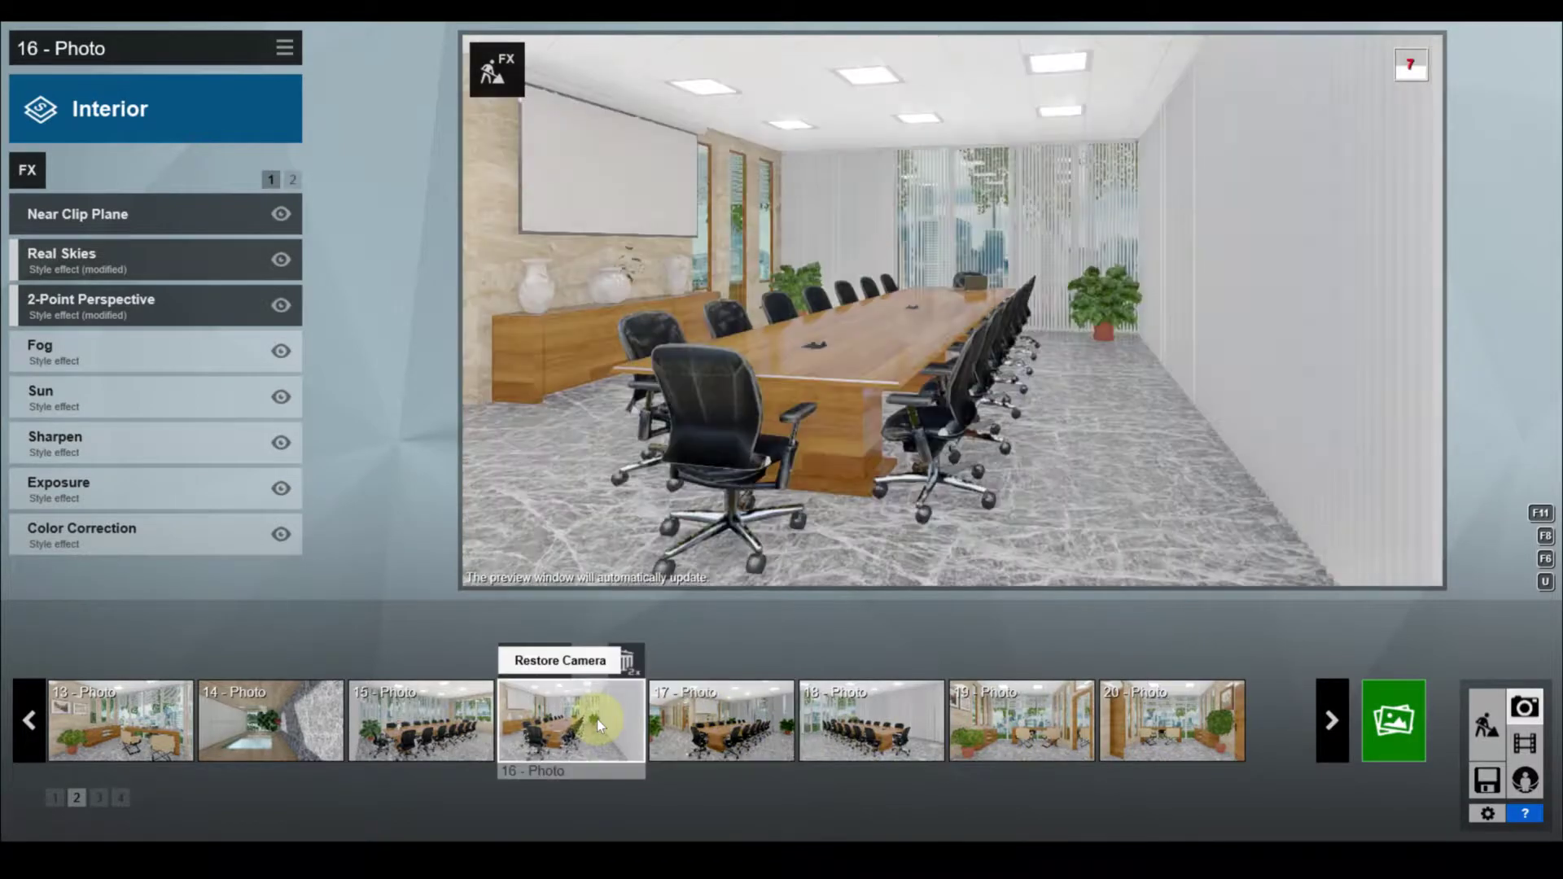
pyautogui.click(423, 732)
pyautogui.click(269, 721)
pyautogui.press('Left')
pyautogui.press('Left')
pyautogui.press('Left')
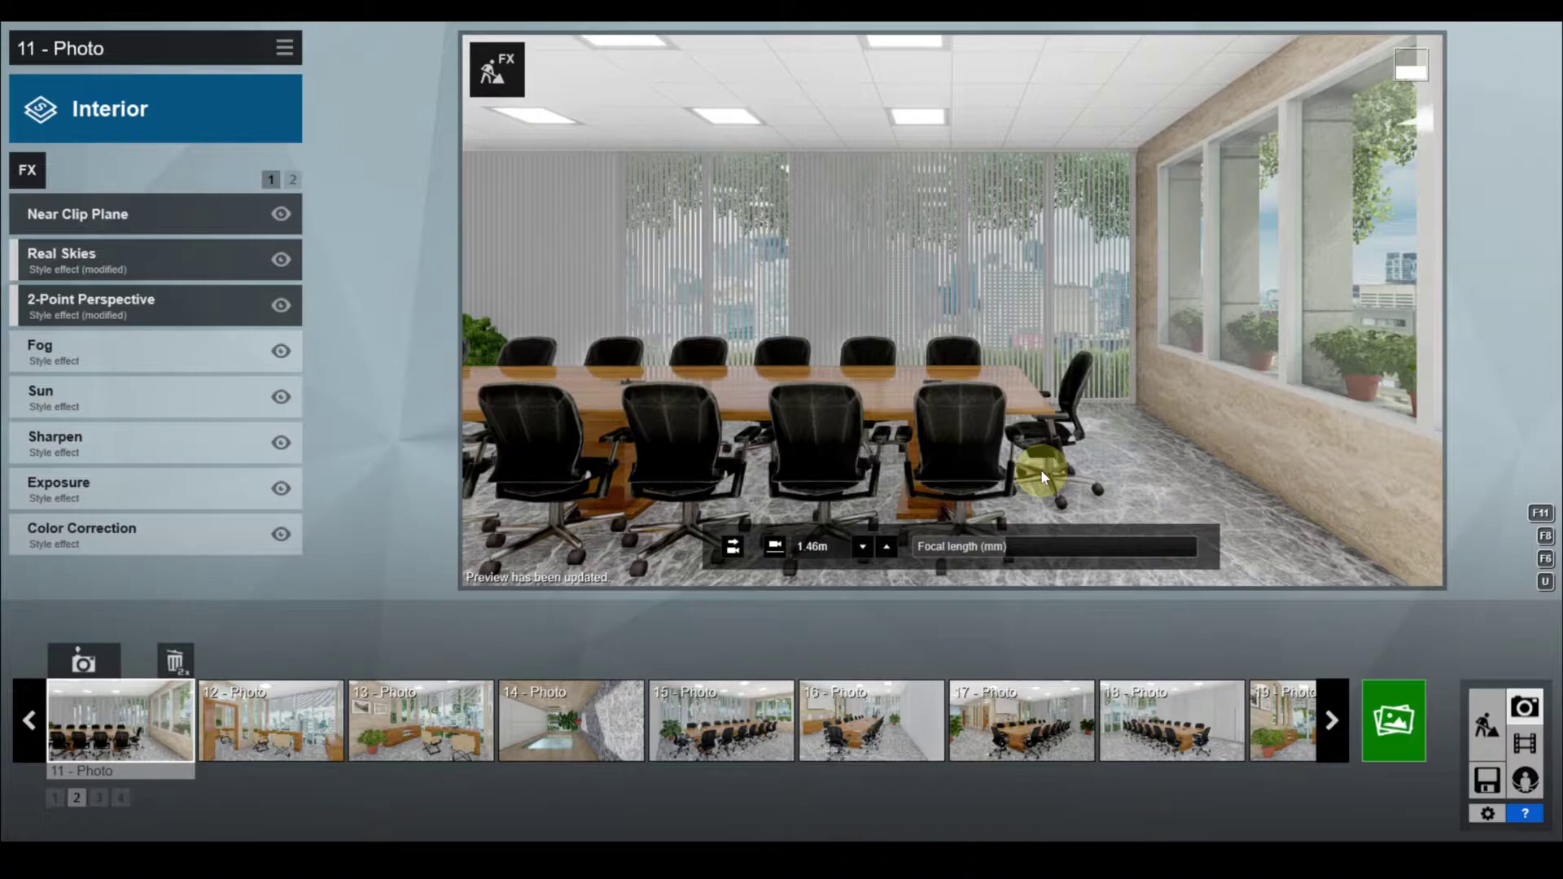
# Select photo 16 and check its effects options, then move to the third photo set
pyautogui.click(98, 798)
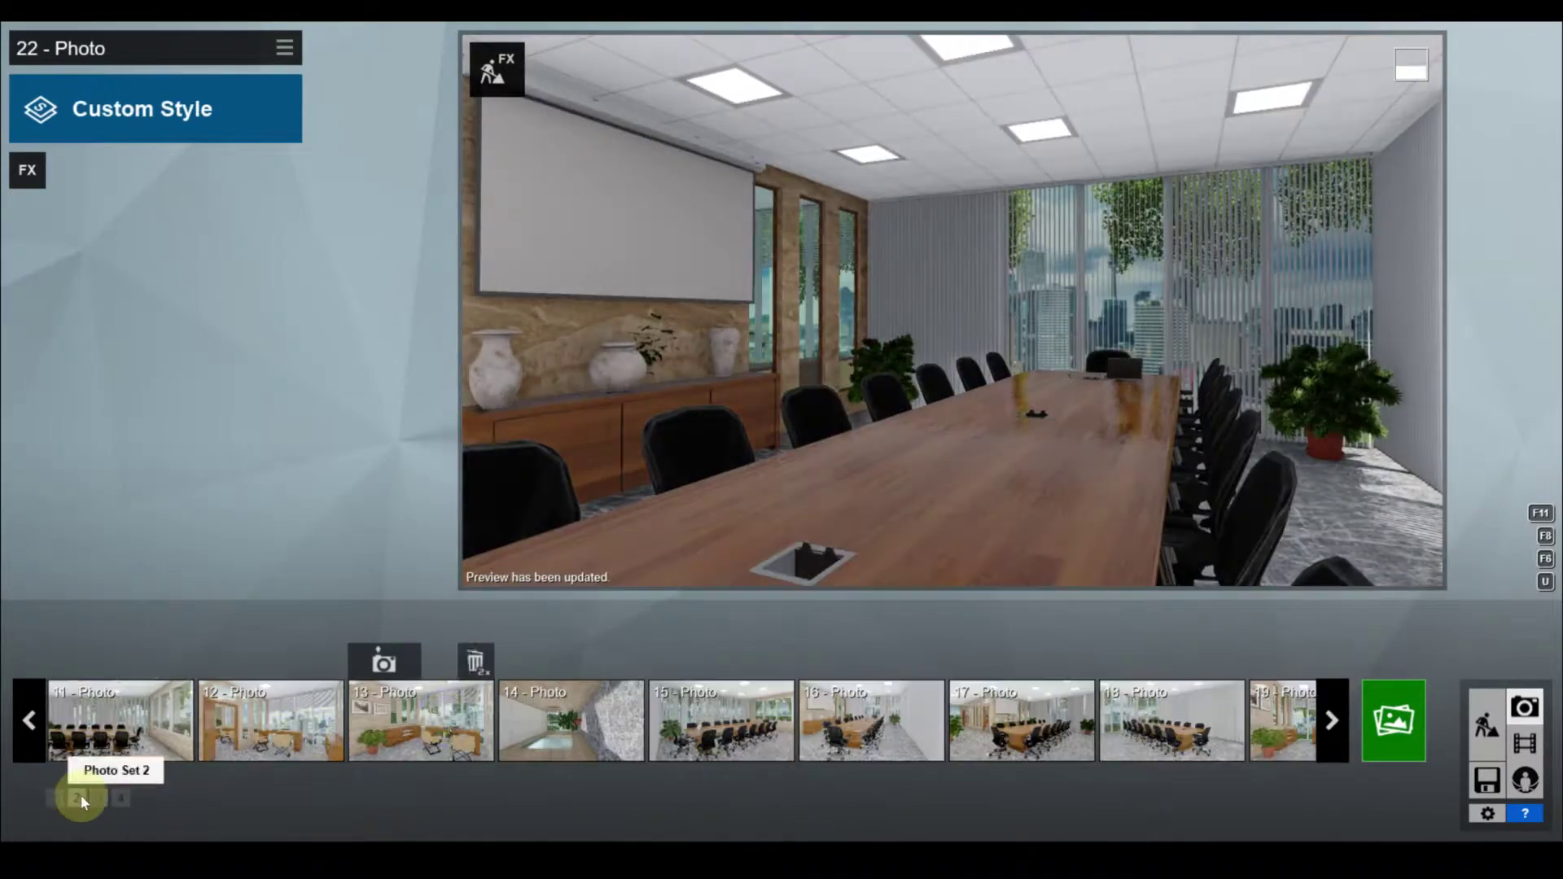
pyautogui.click(721, 721)
pyautogui.click(876, 744)
pyautogui.click(284, 47)
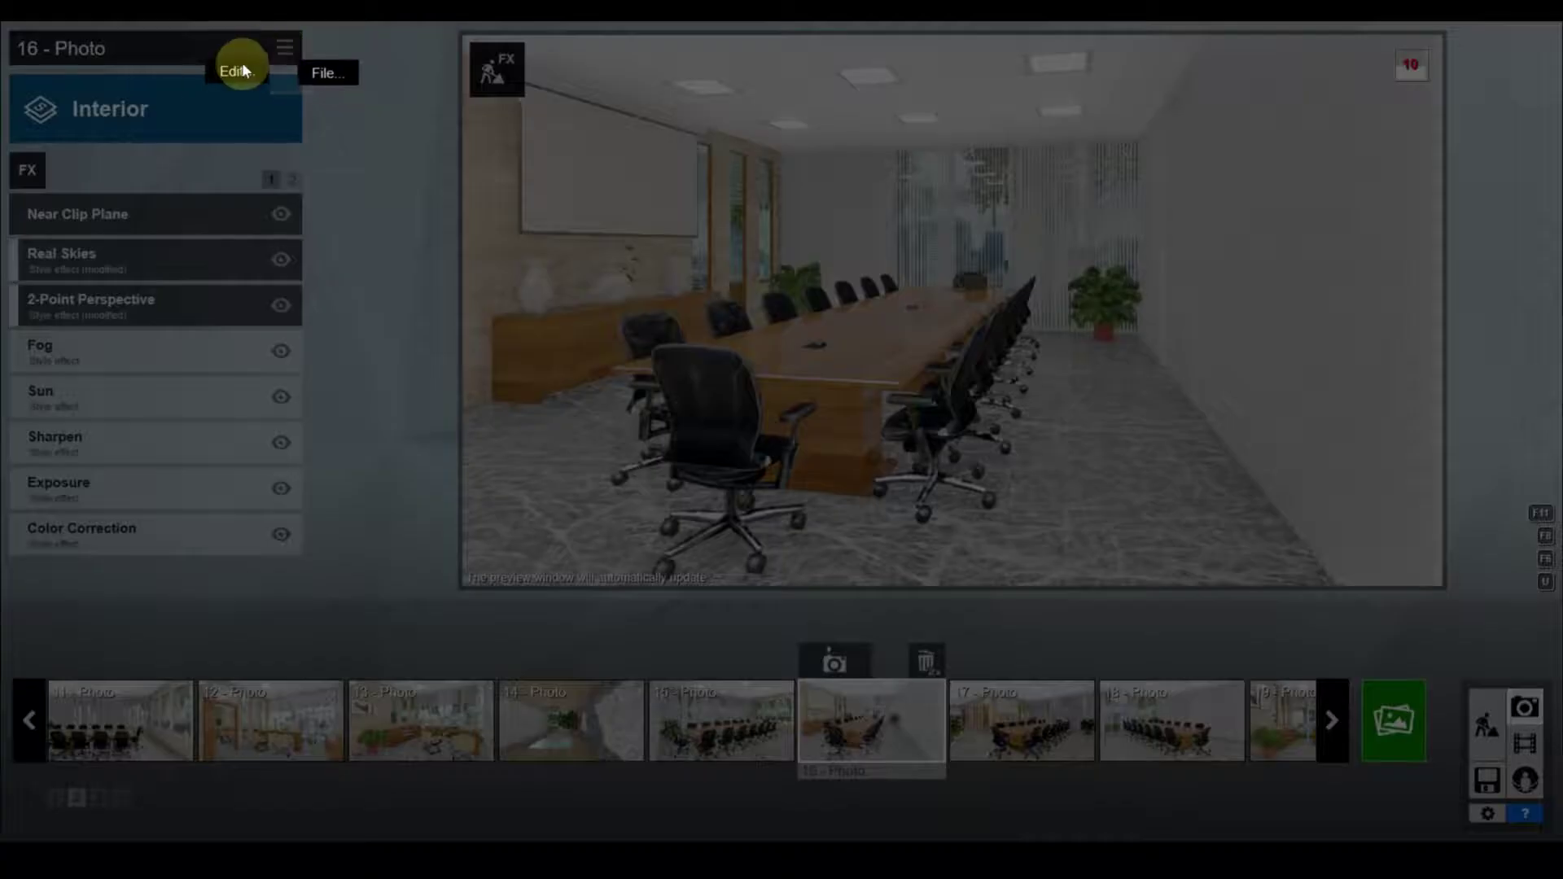
pyautogui.click(166, 71)
pyautogui.click(99, 797)
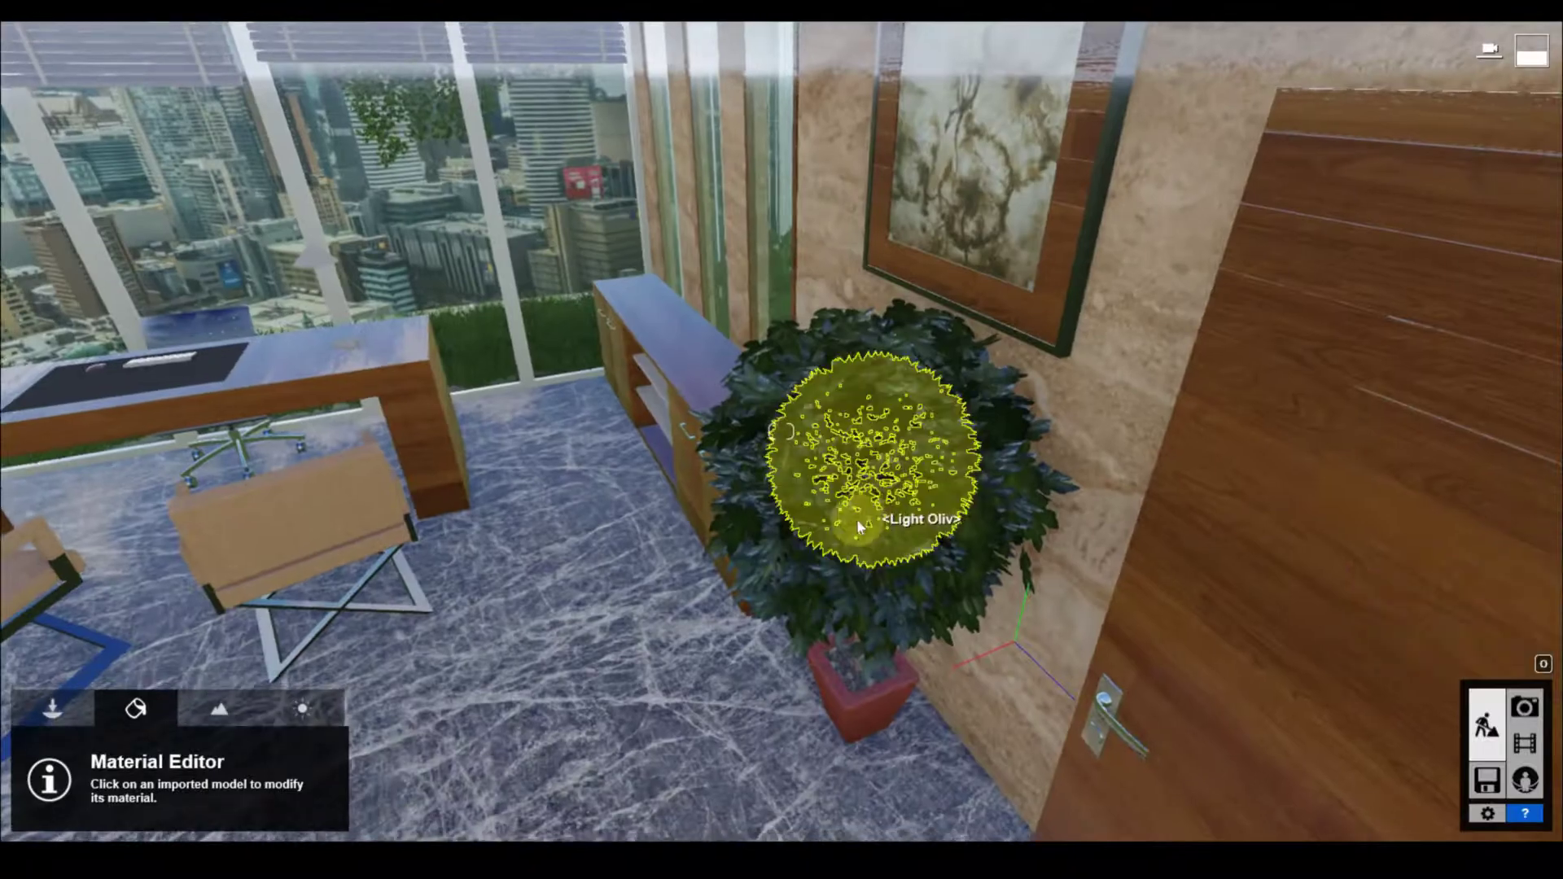
# Replace the potted plant's Leaves5 material with Leaves3 and slightly increase its spread
pyautogui.click(863, 520)
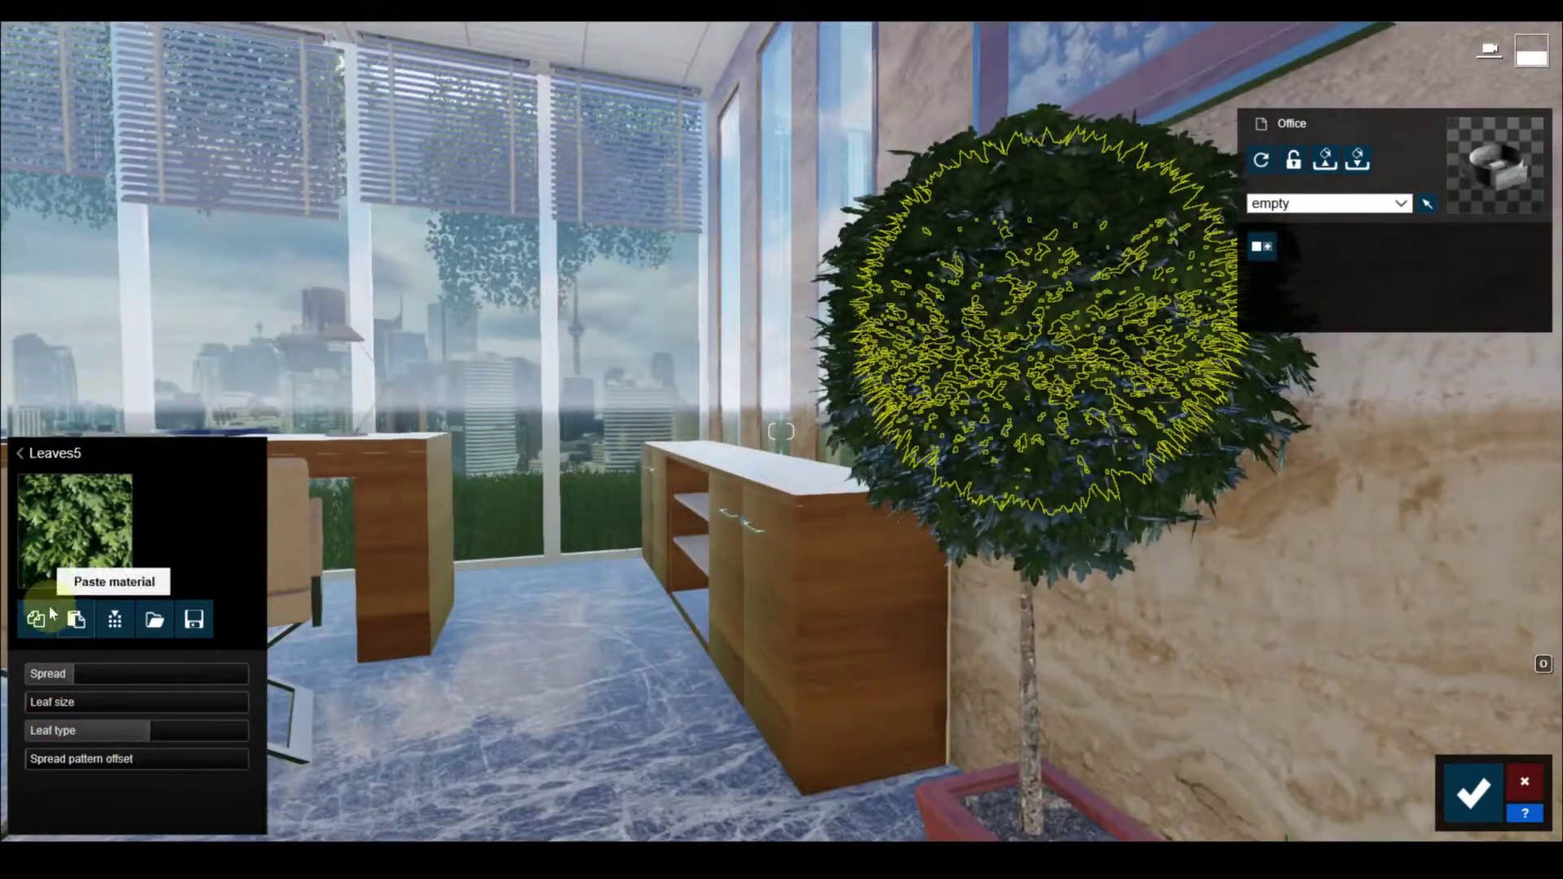
pyautogui.click(75, 531)
pyautogui.click(223, 443)
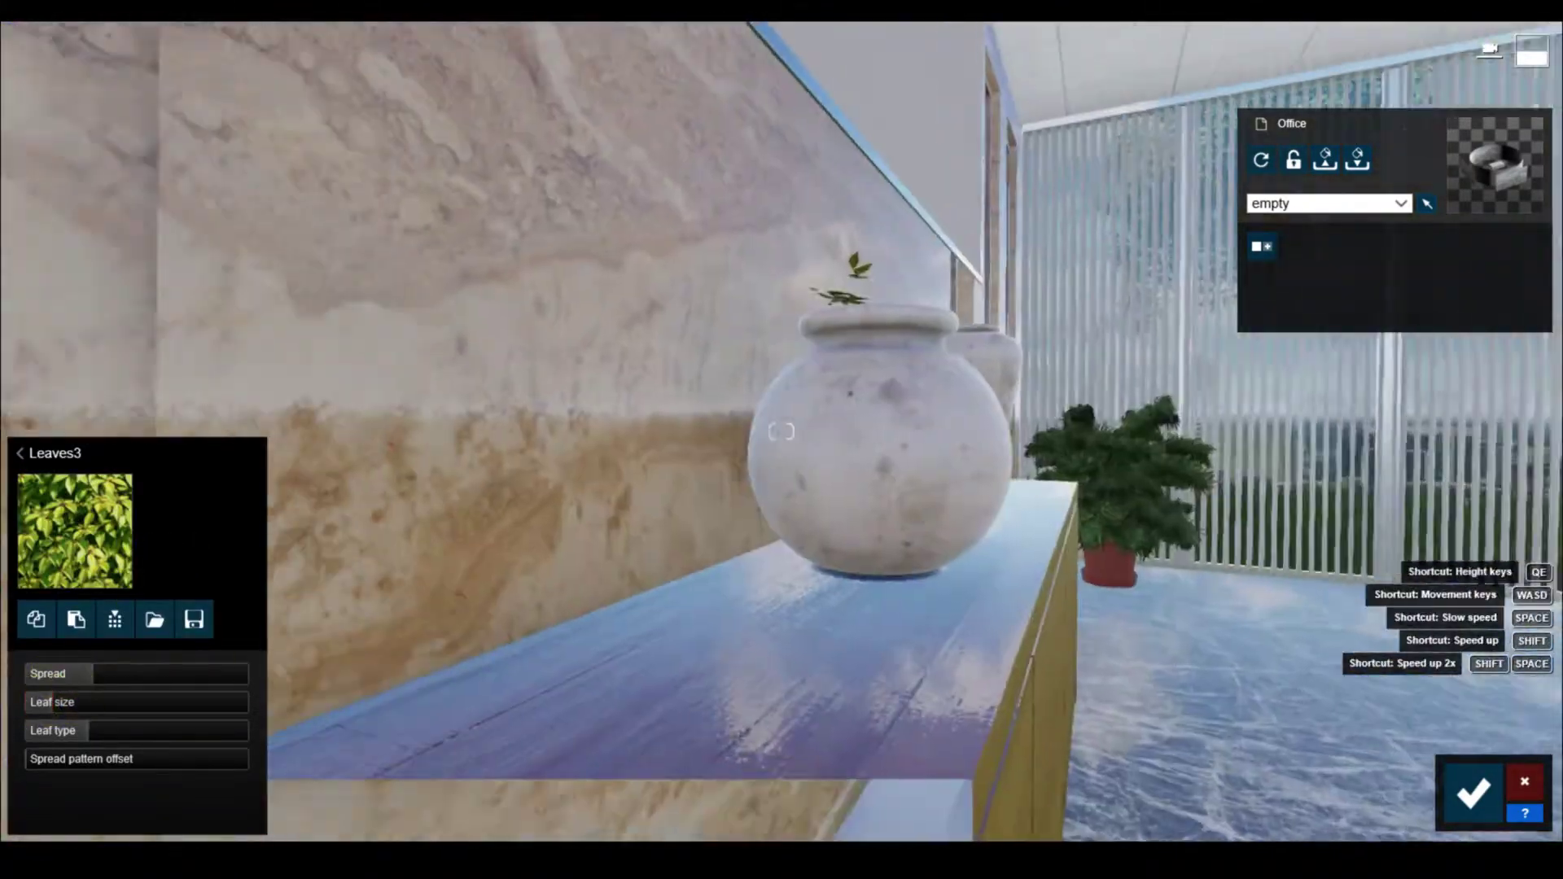
pyautogui.moveTo(21, 707); pyautogui.dragTo(52, 702)
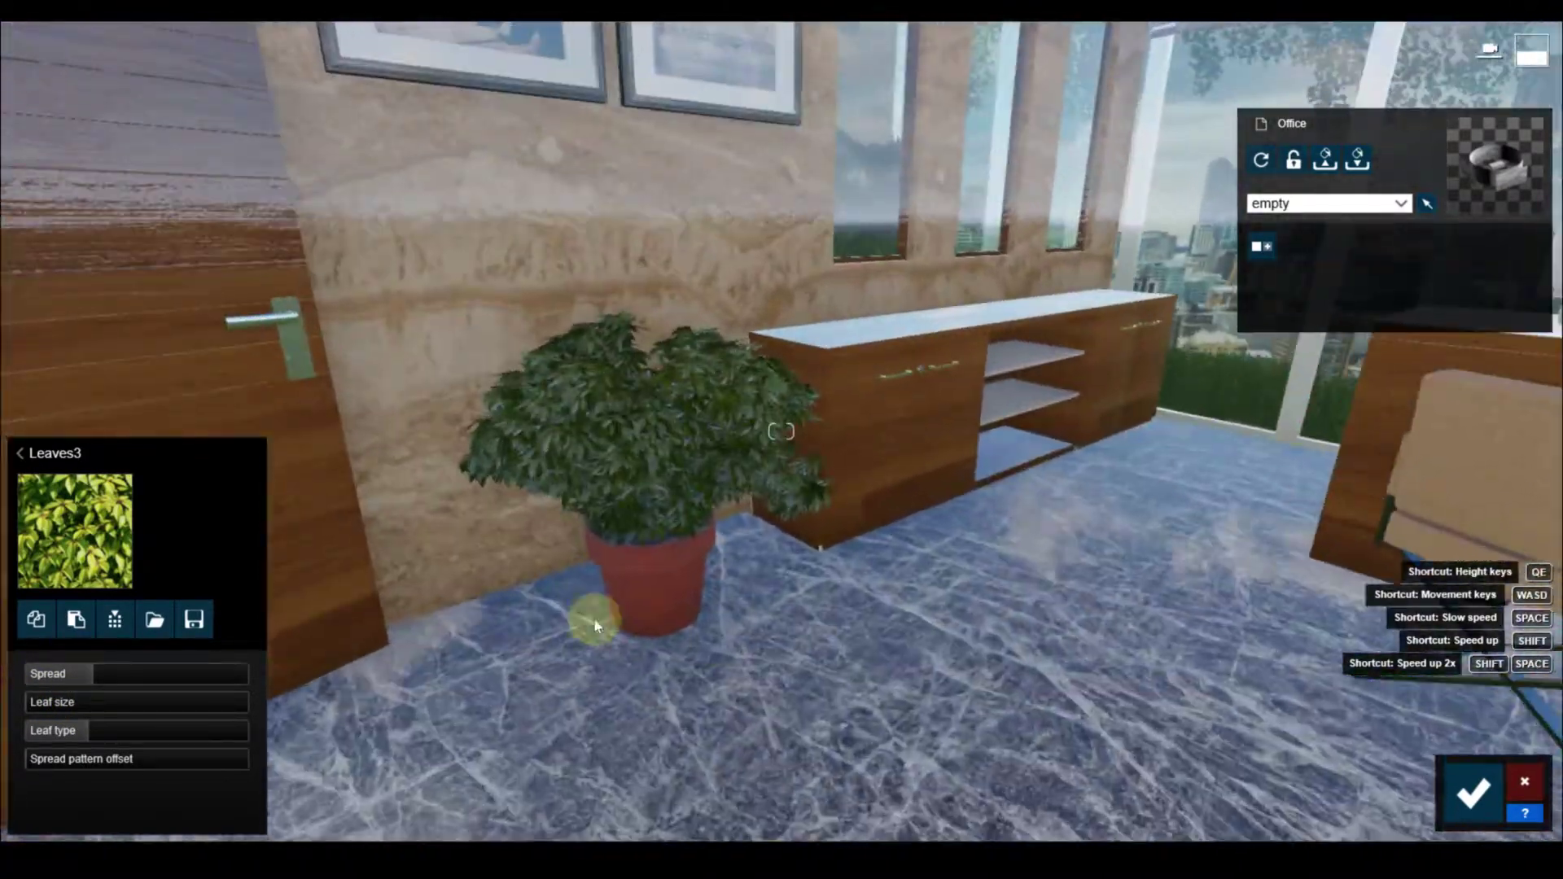
pyautogui.click(1474, 792)
# On photo 22, turn off Near Clip Plane and raise the camera to 1.32 m at a new angle
pyautogui.click(1525, 707)
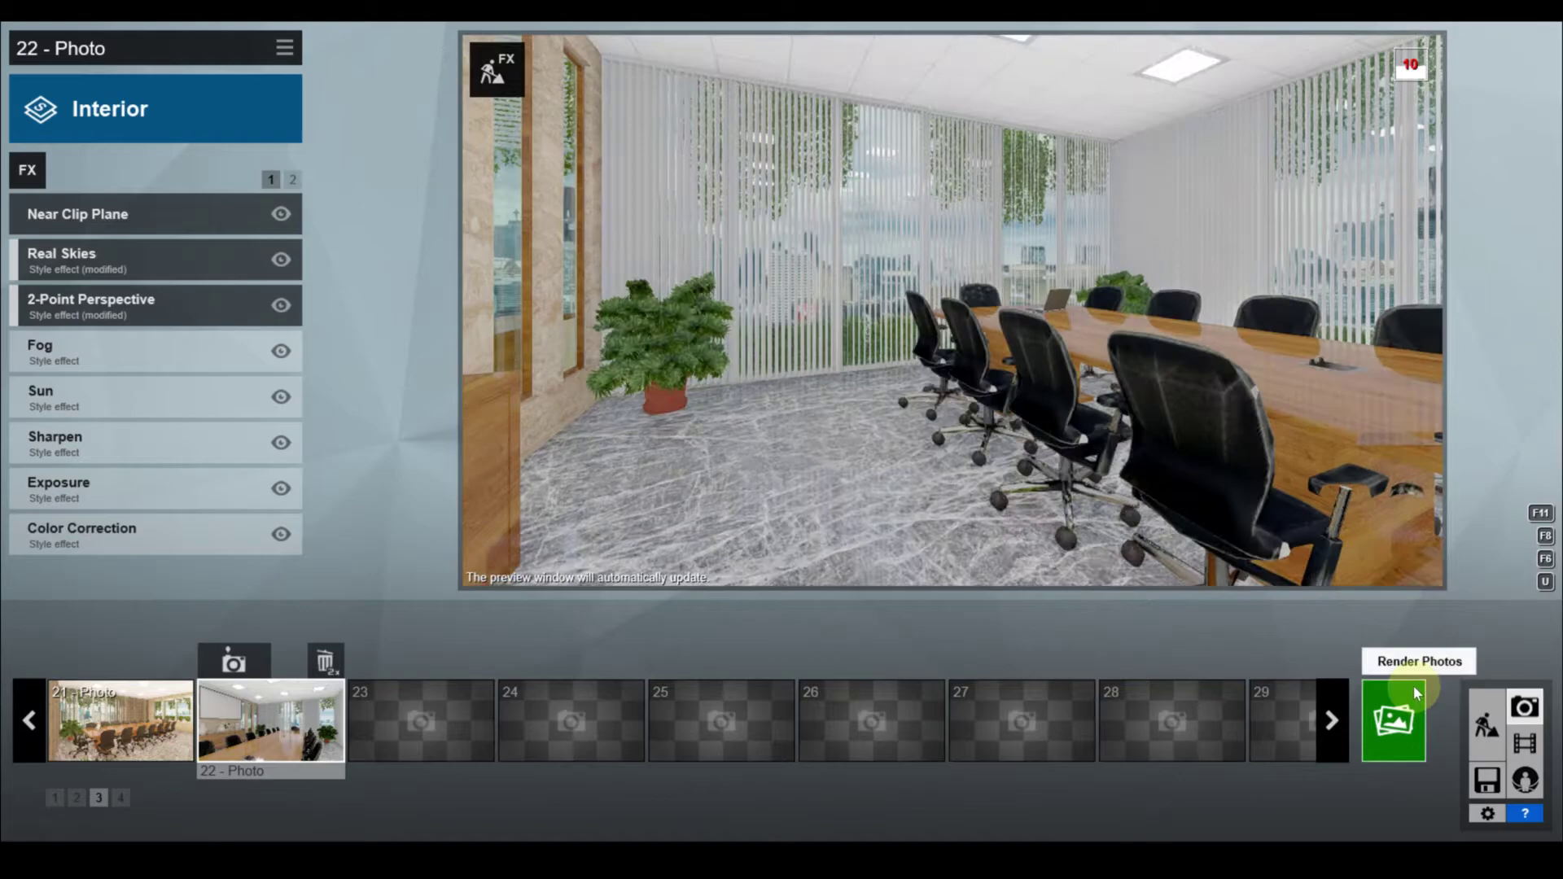
pyautogui.click(270, 721)
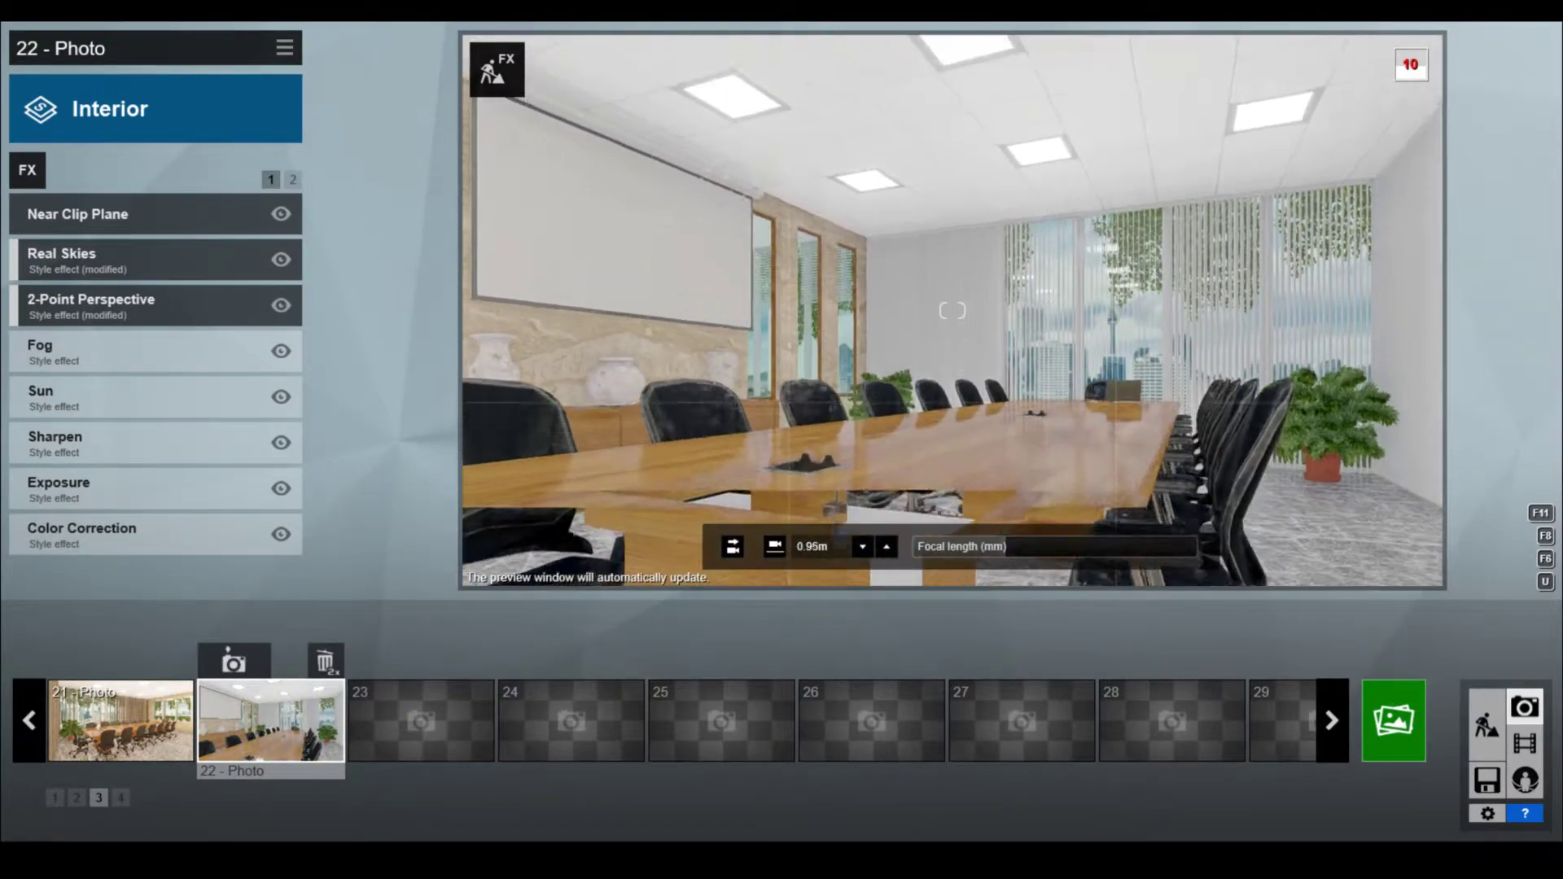
pyautogui.click(281, 213)
pyautogui.press('q')
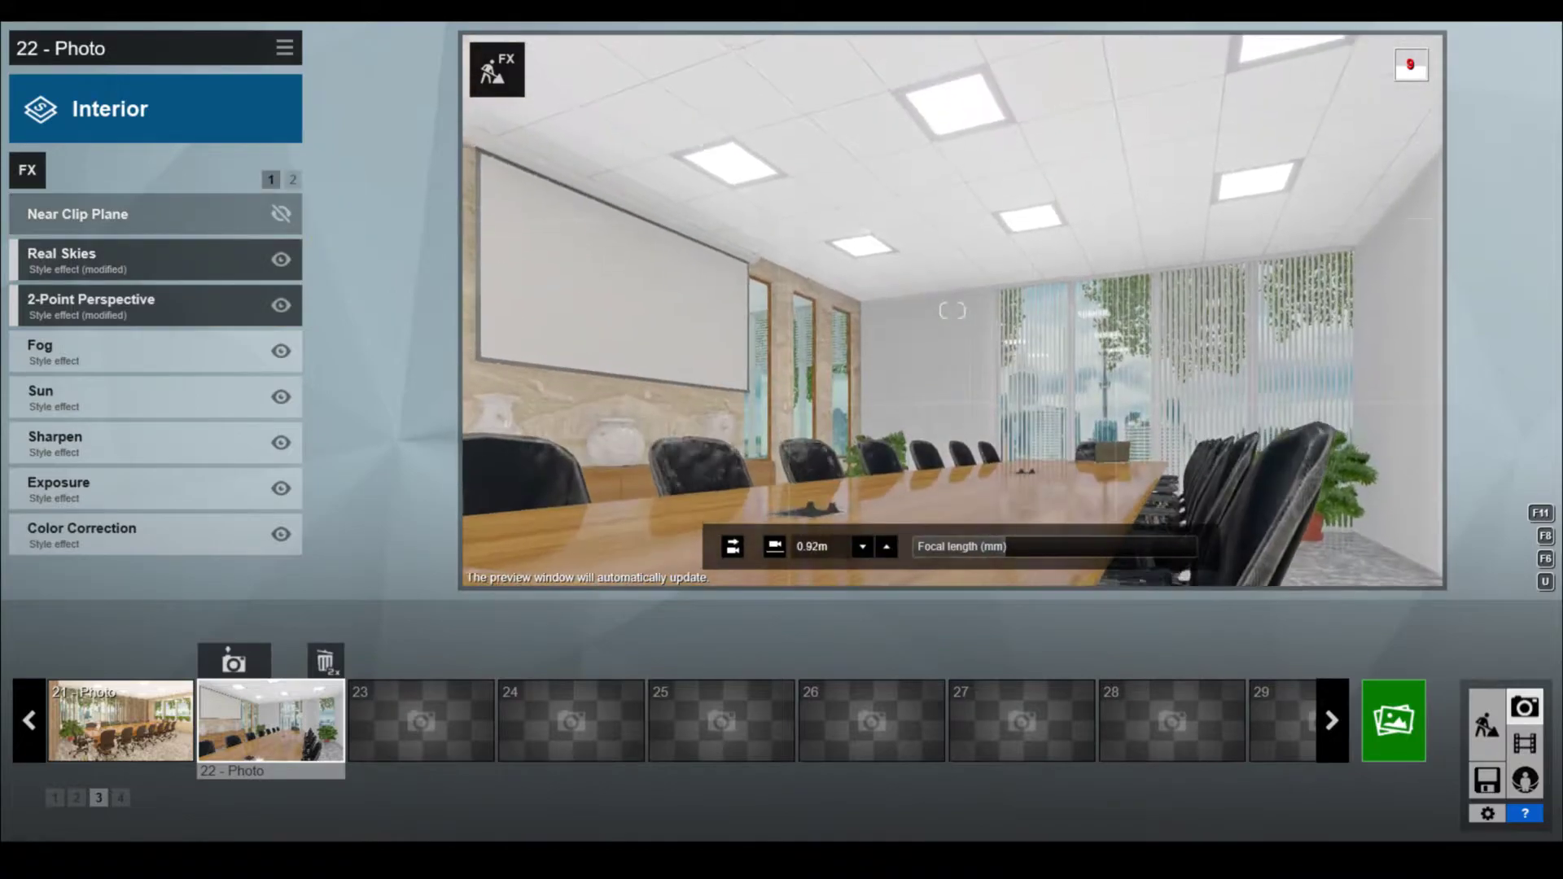
pyautogui.press('q')
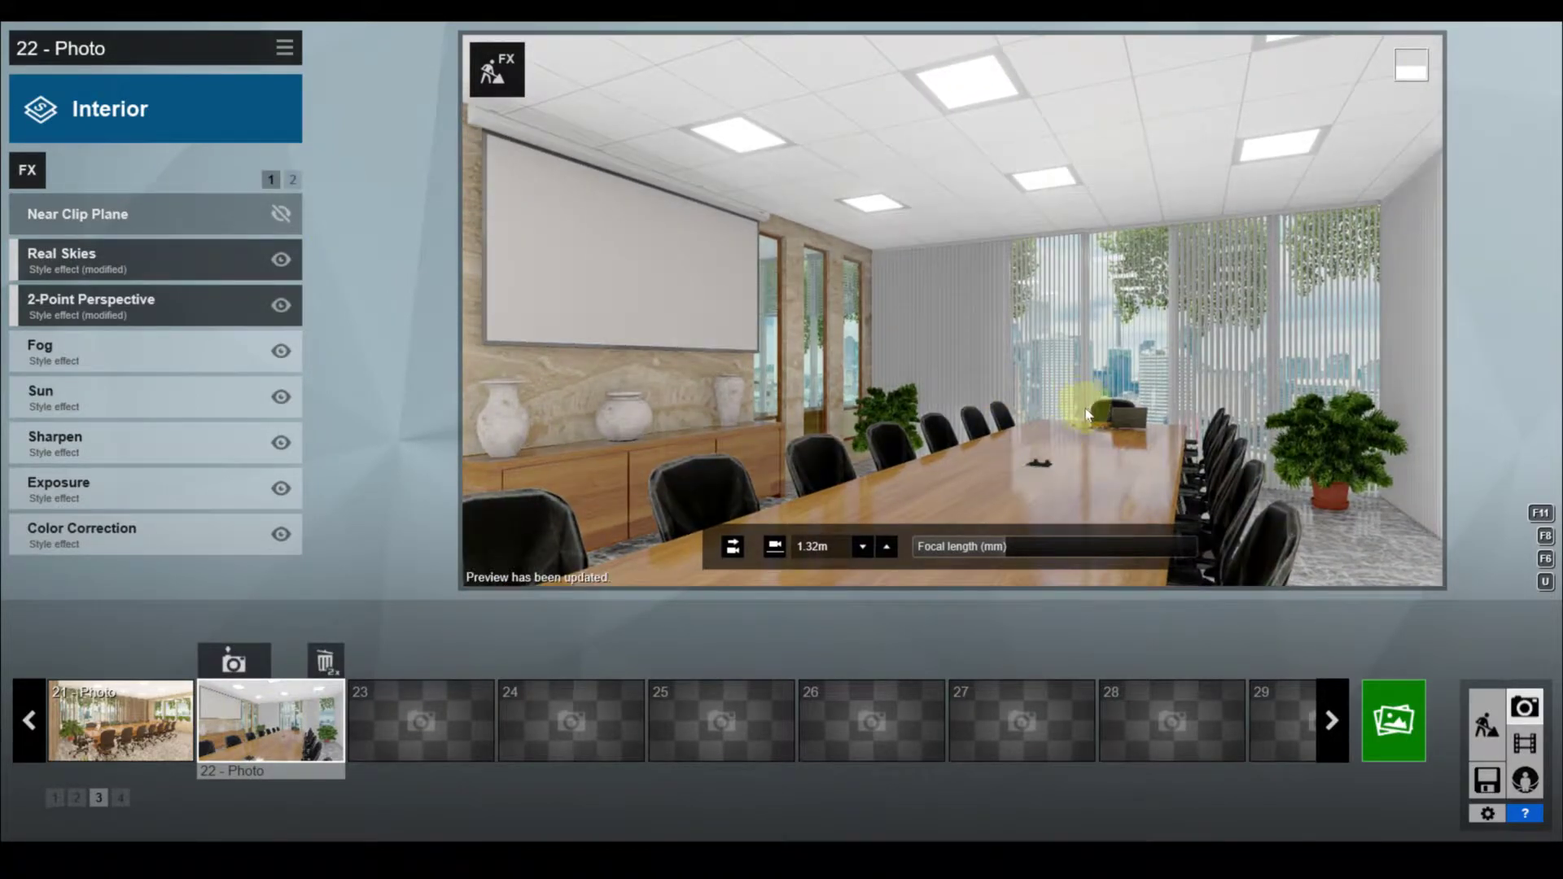
pyautogui.moveTo(1088, 415); pyautogui.dragTo(993, 395, button='right')
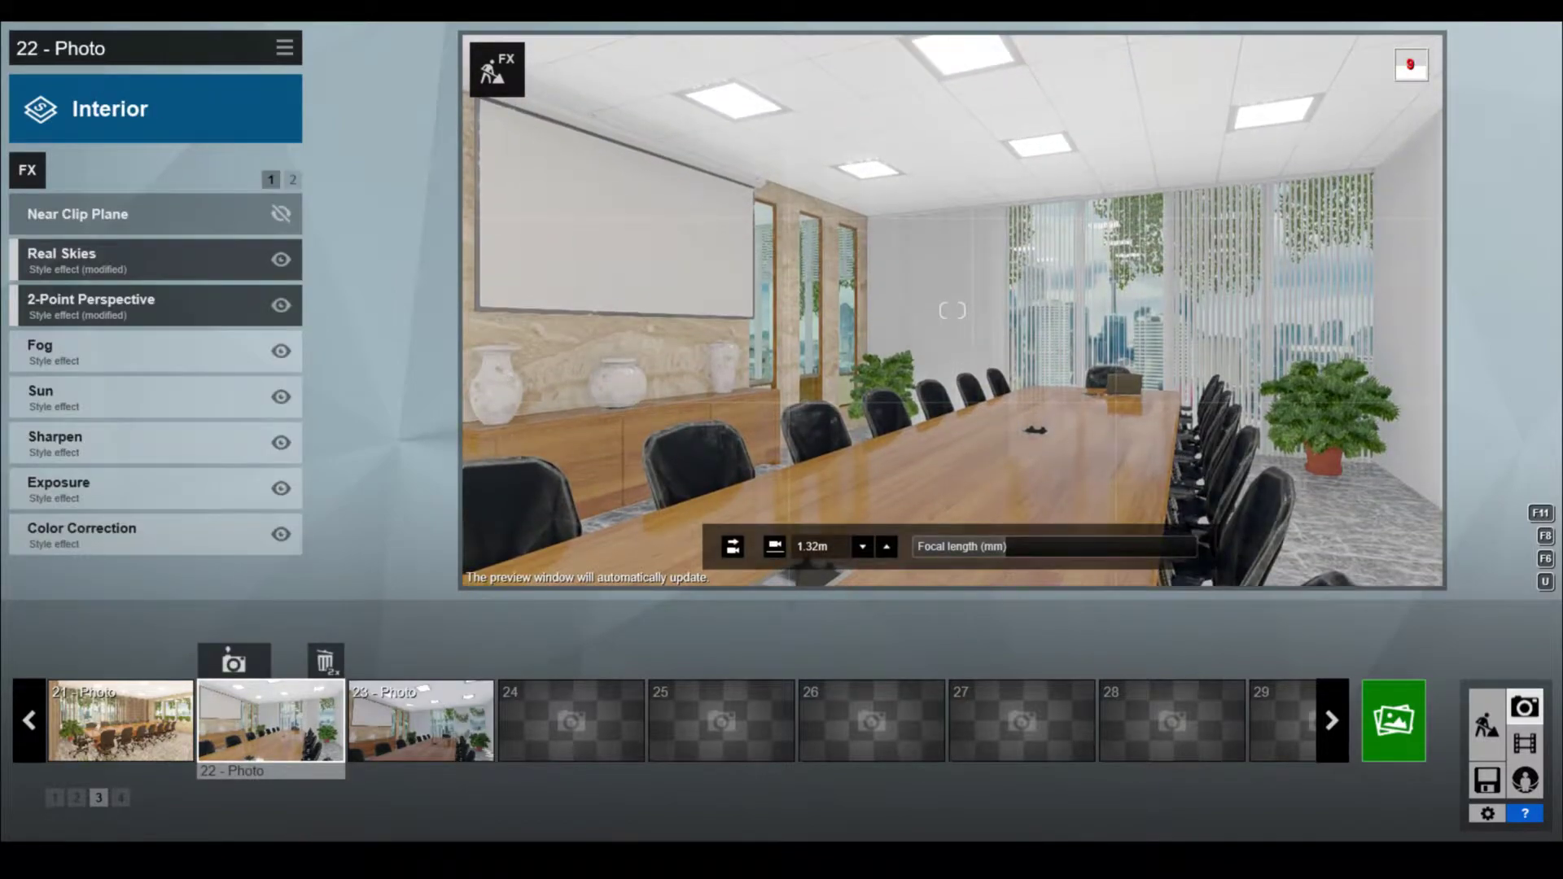
# Store the adjusted view as photo 24, update photo 22, and reframe at about 22 mm focal length
pyautogui.click(271, 722)
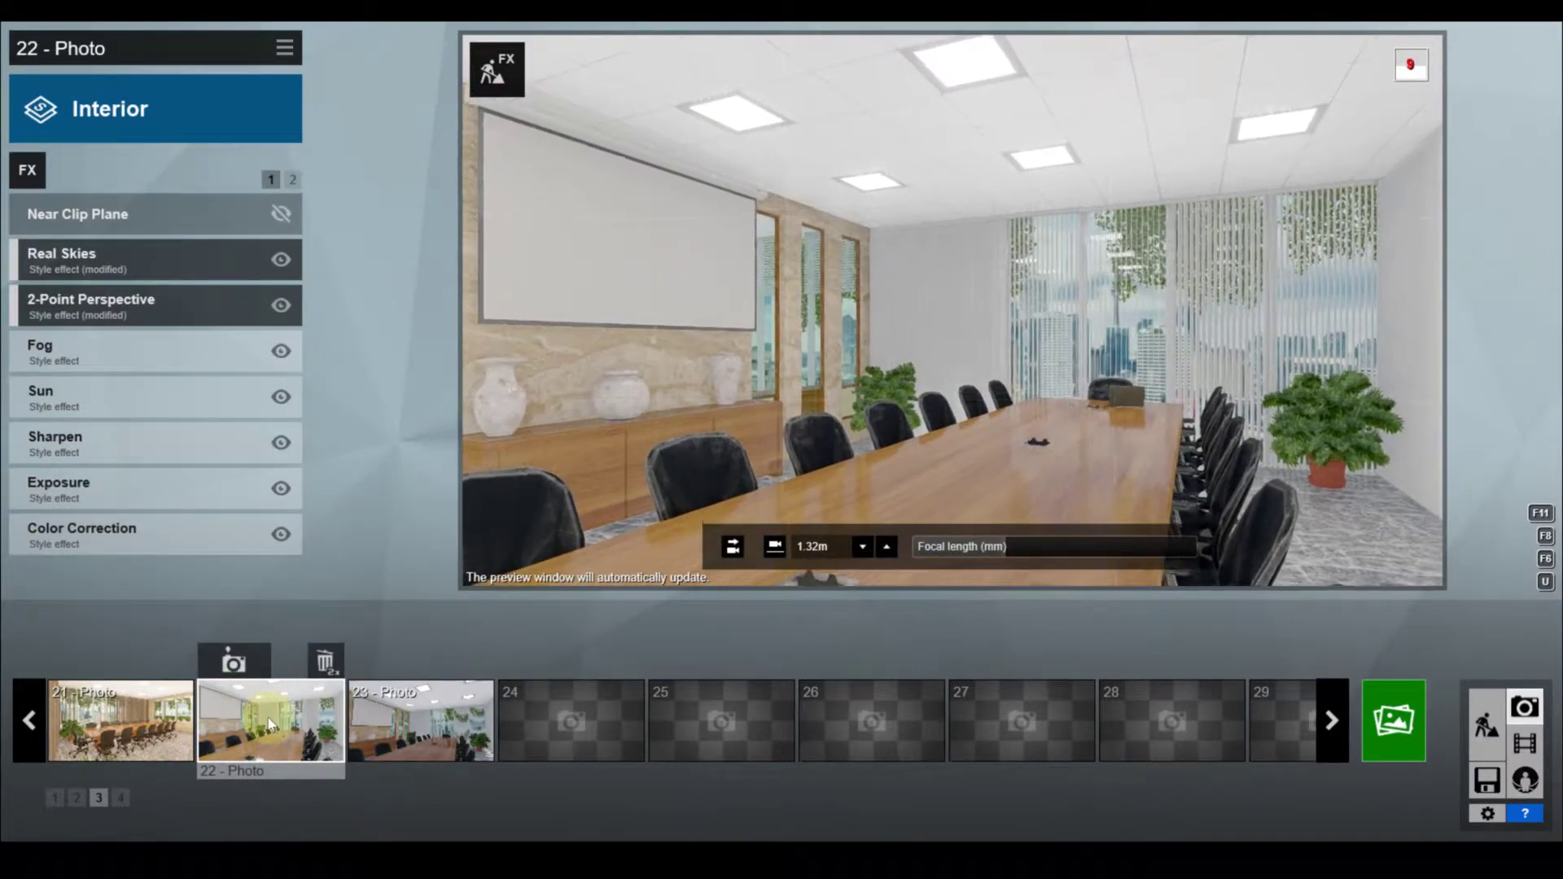
pyautogui.moveTo(1006, 541); pyautogui.dragTo(1017, 549)
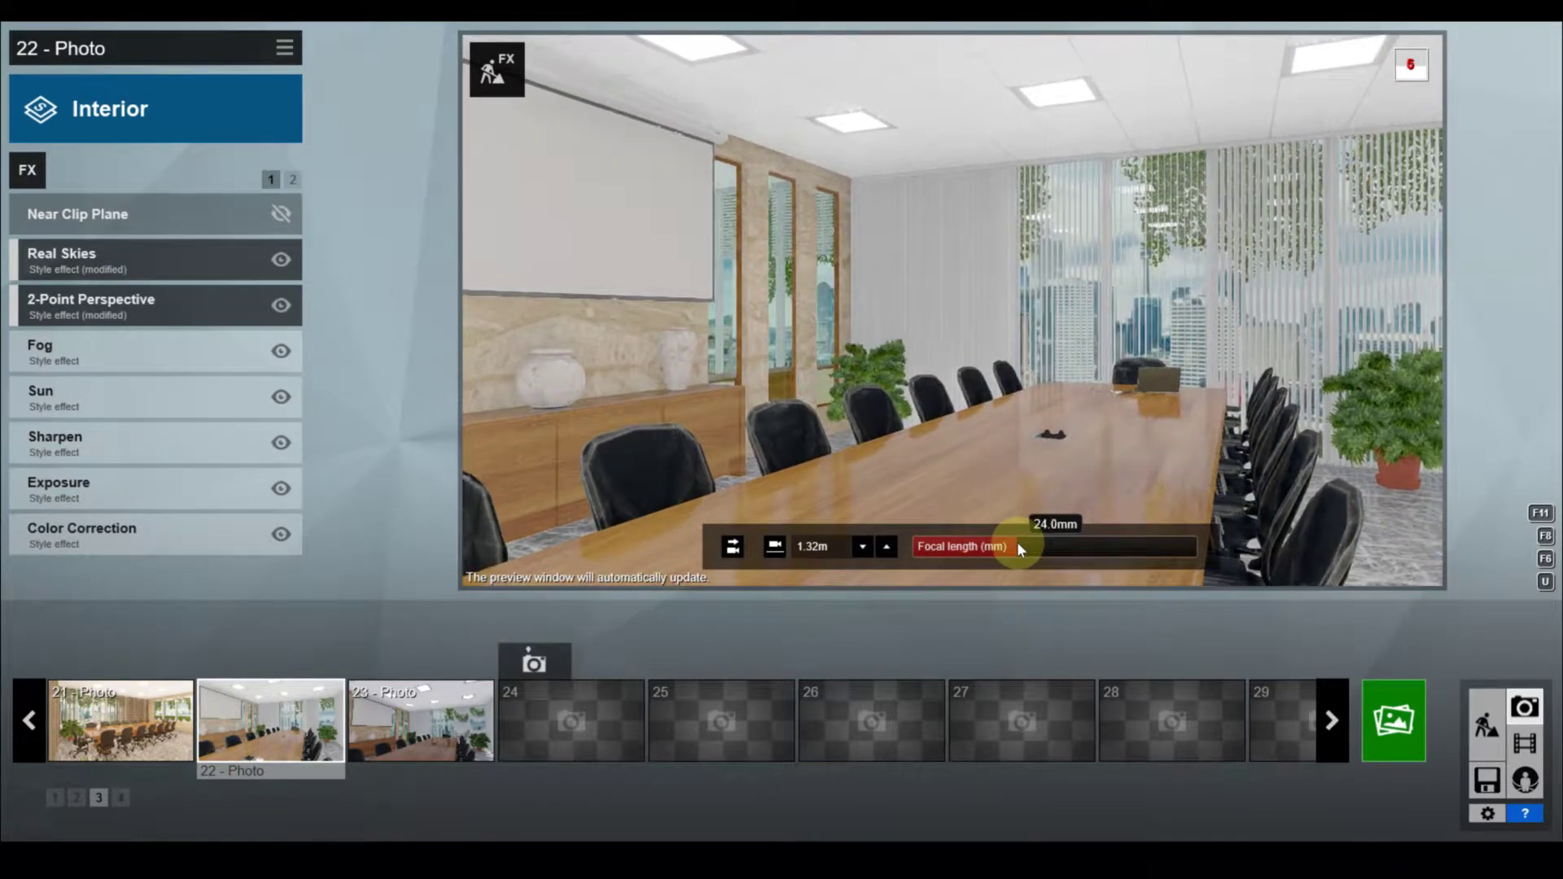
pyautogui.click(534, 661)
pyautogui.click(578, 728)
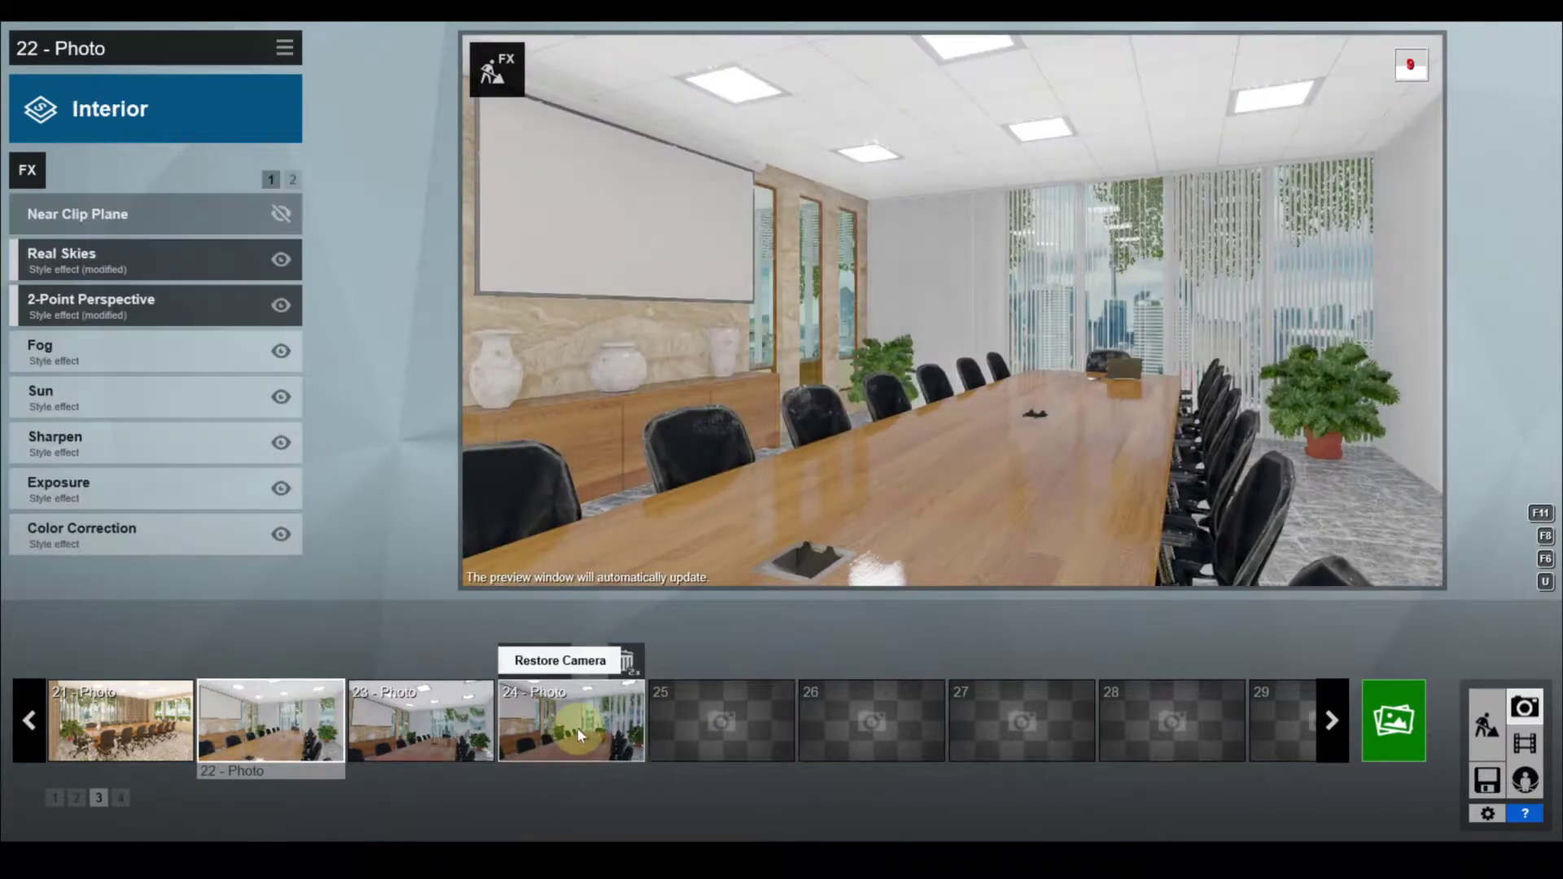
pyautogui.click(234, 661)
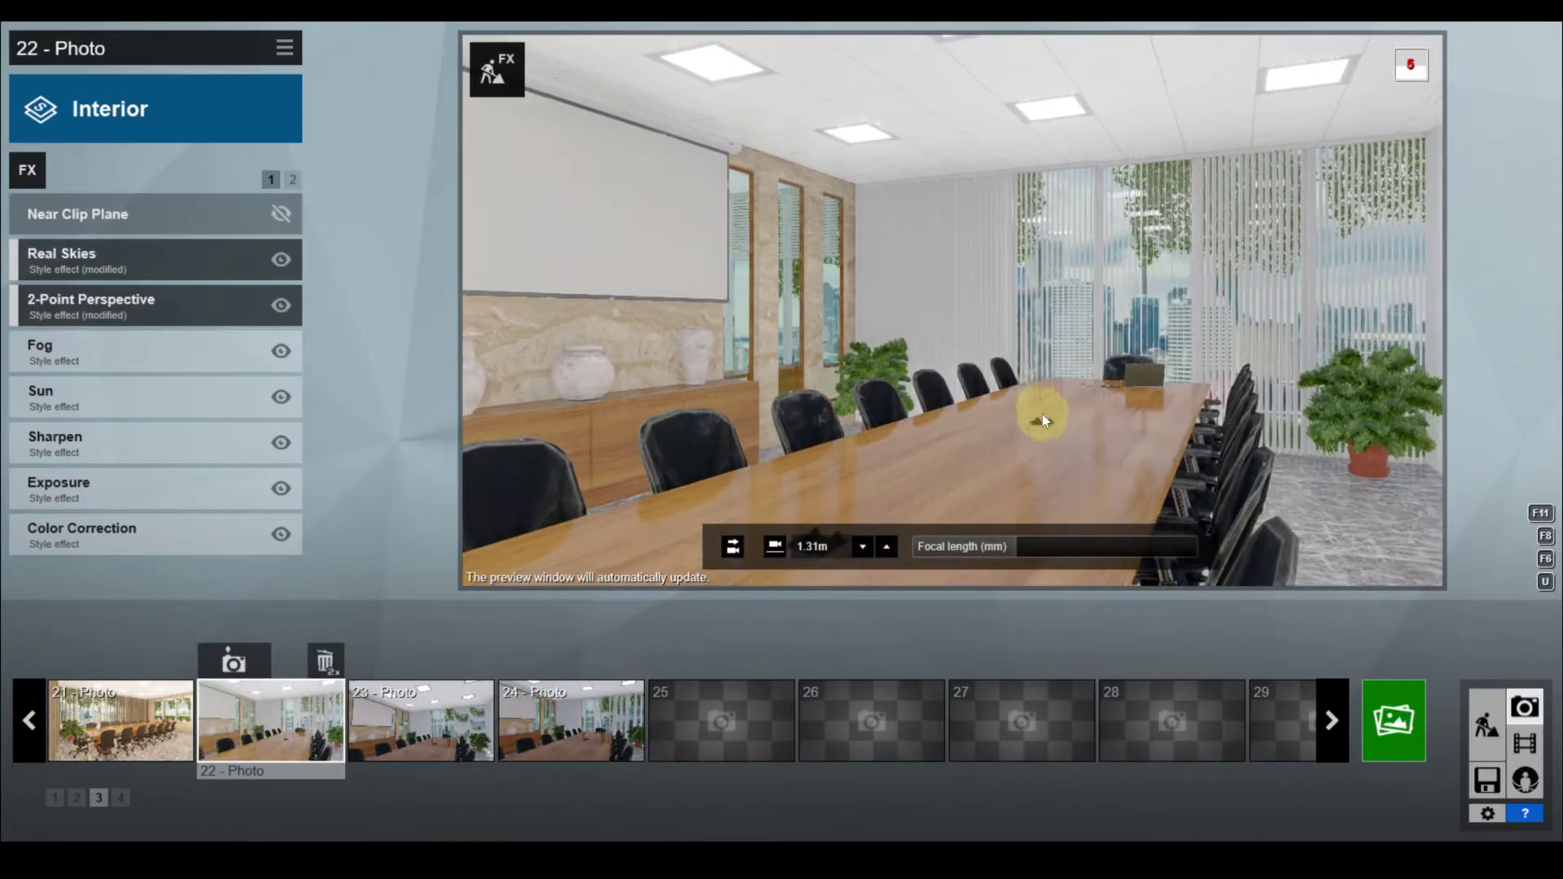
pyautogui.scroll(-2, 1077, 372)
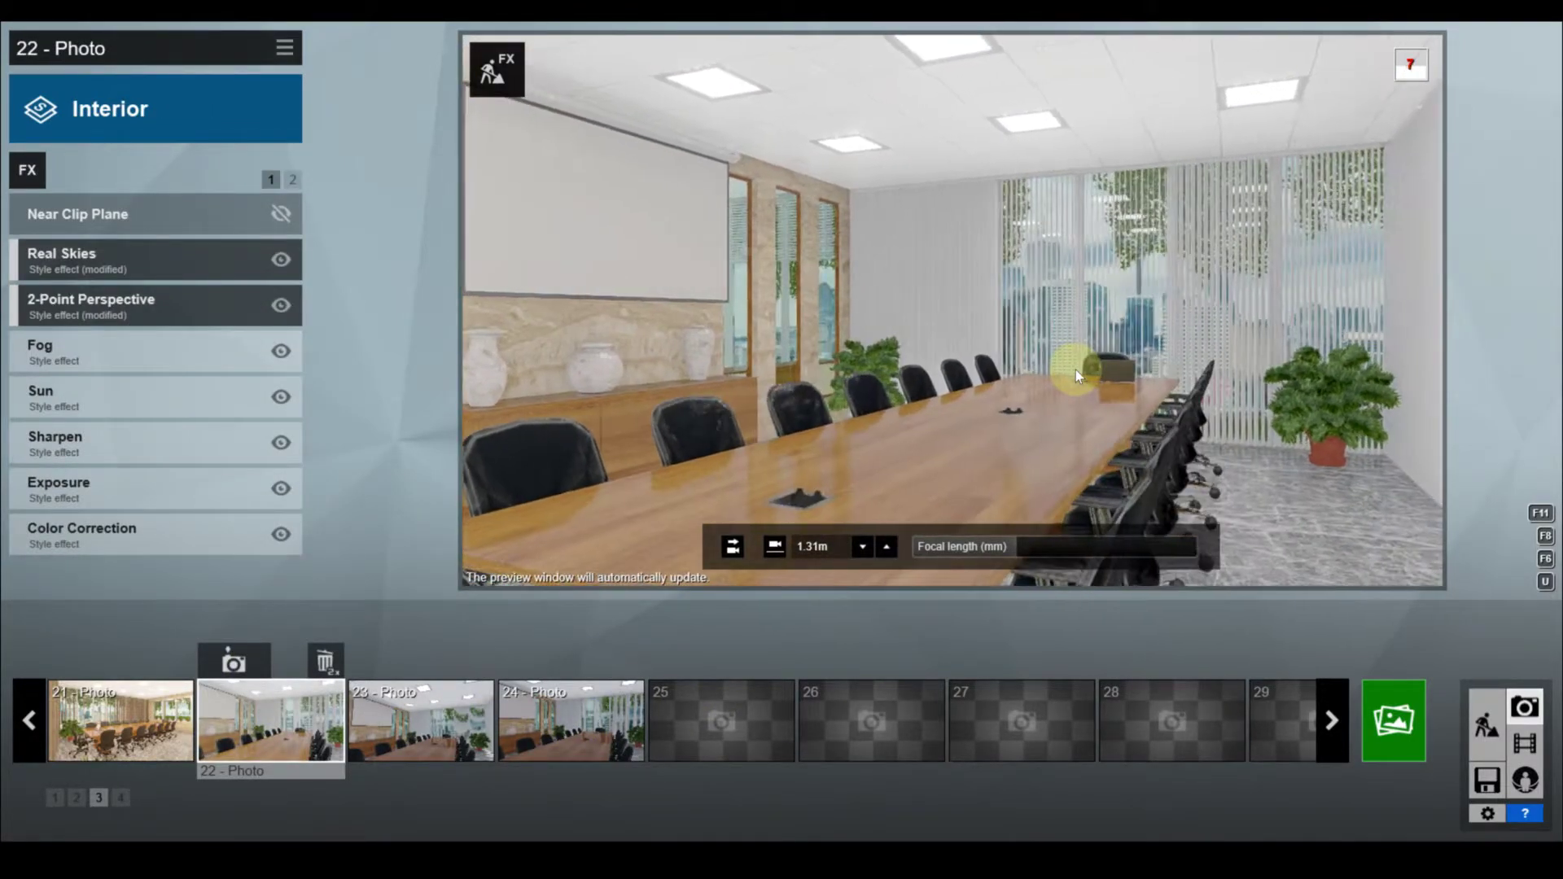
pyautogui.click(1013, 549)
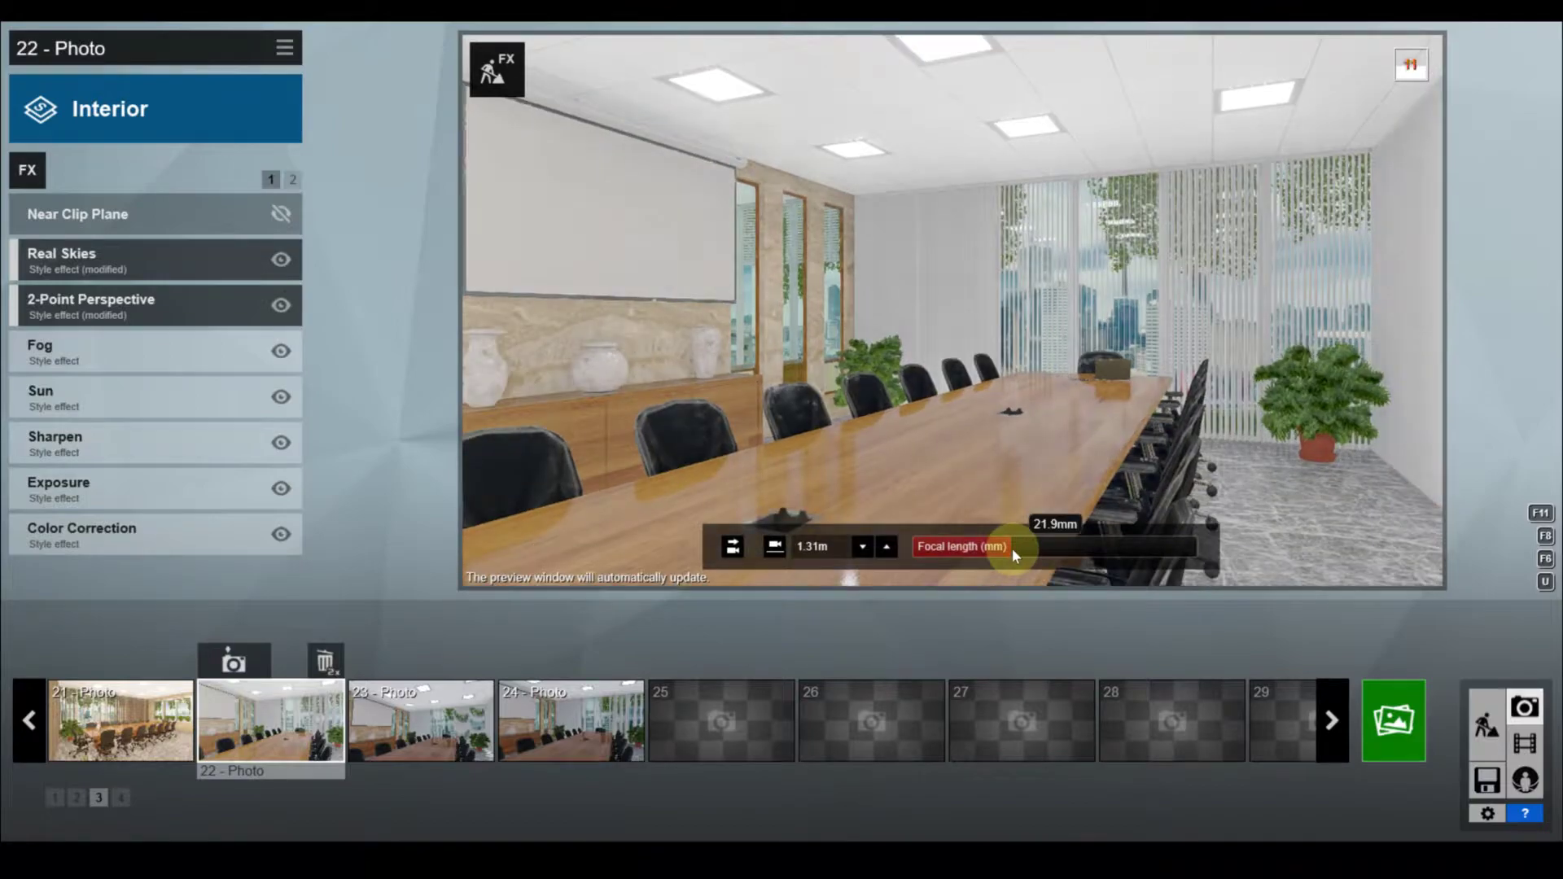
pyautogui.moveTo(1012, 547); pyautogui.dragTo(977, 537, button='right')
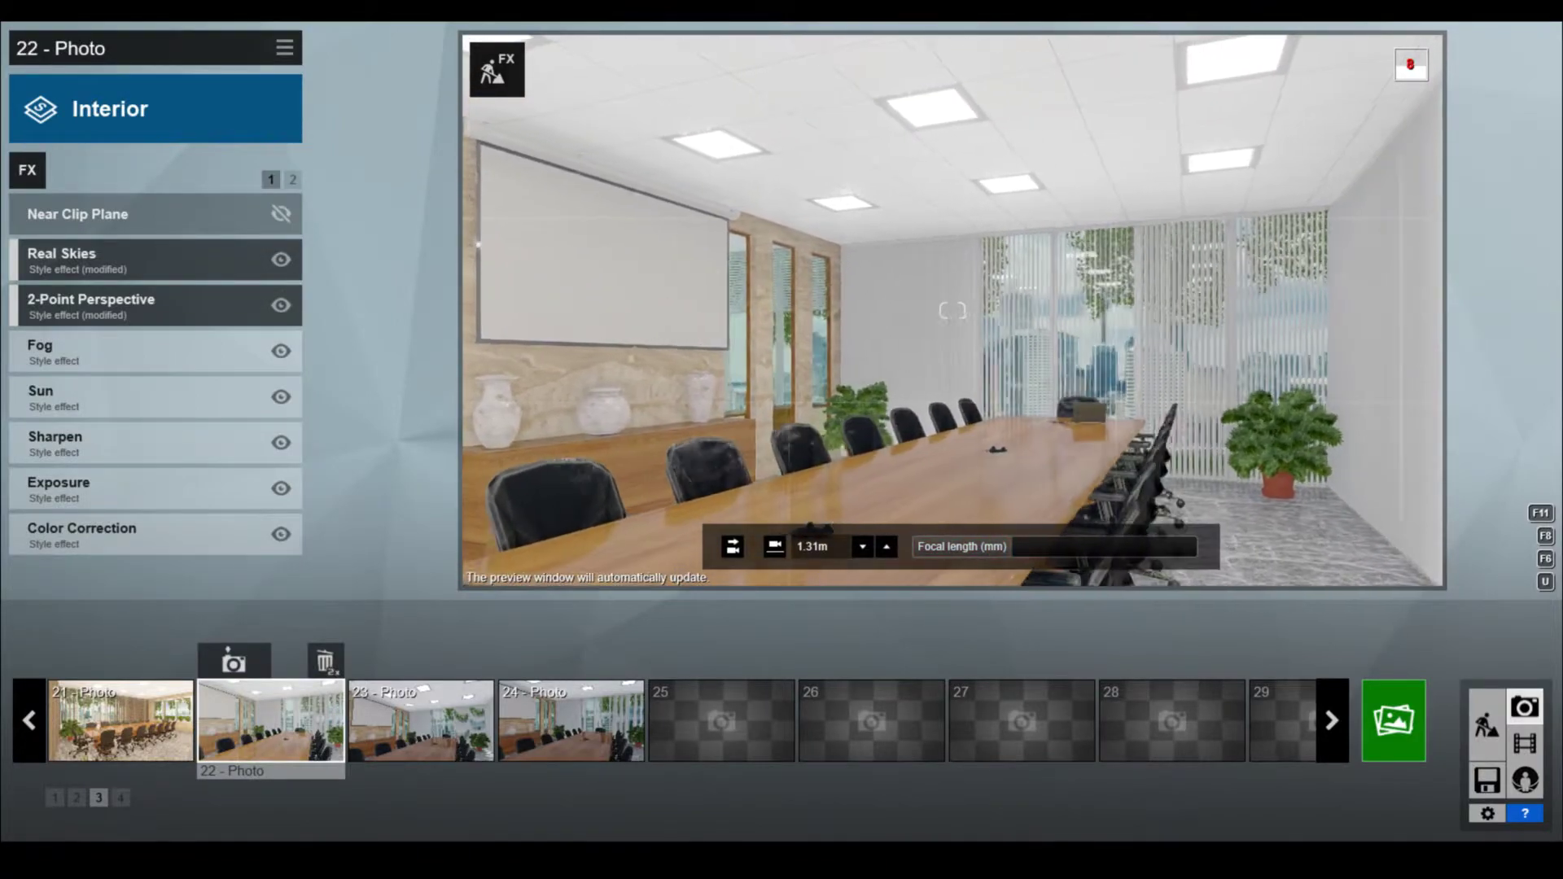
pyautogui.moveTo(952, 311); pyautogui.dragTo(1002, 354, button='right')
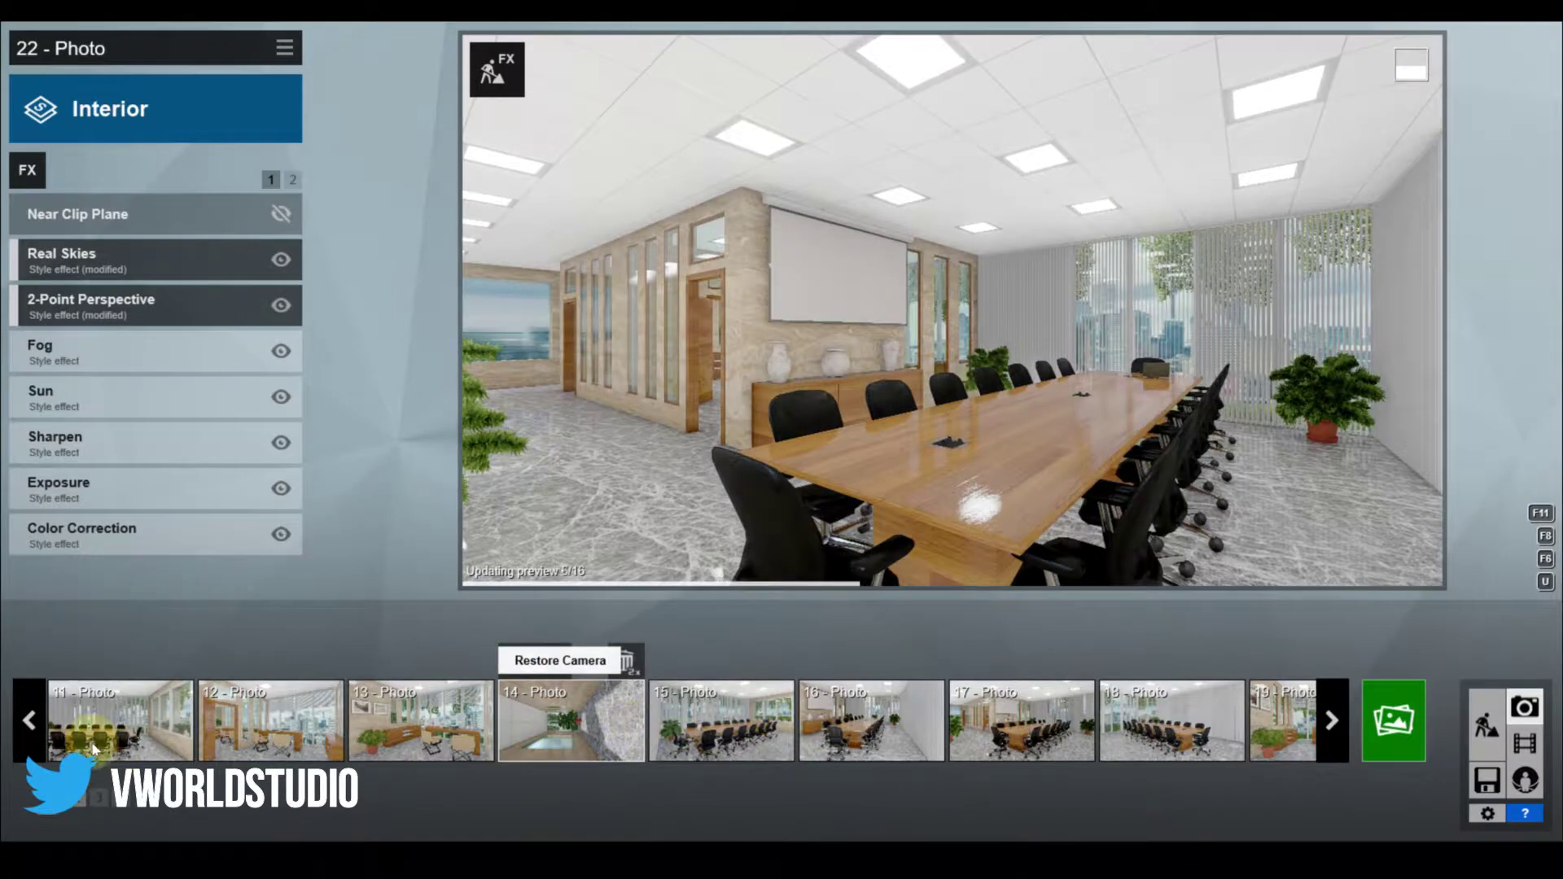
# Review saved photos 11 through 20 in the second photo set
pyautogui.click(94, 749)
pyautogui.click(716, 729)
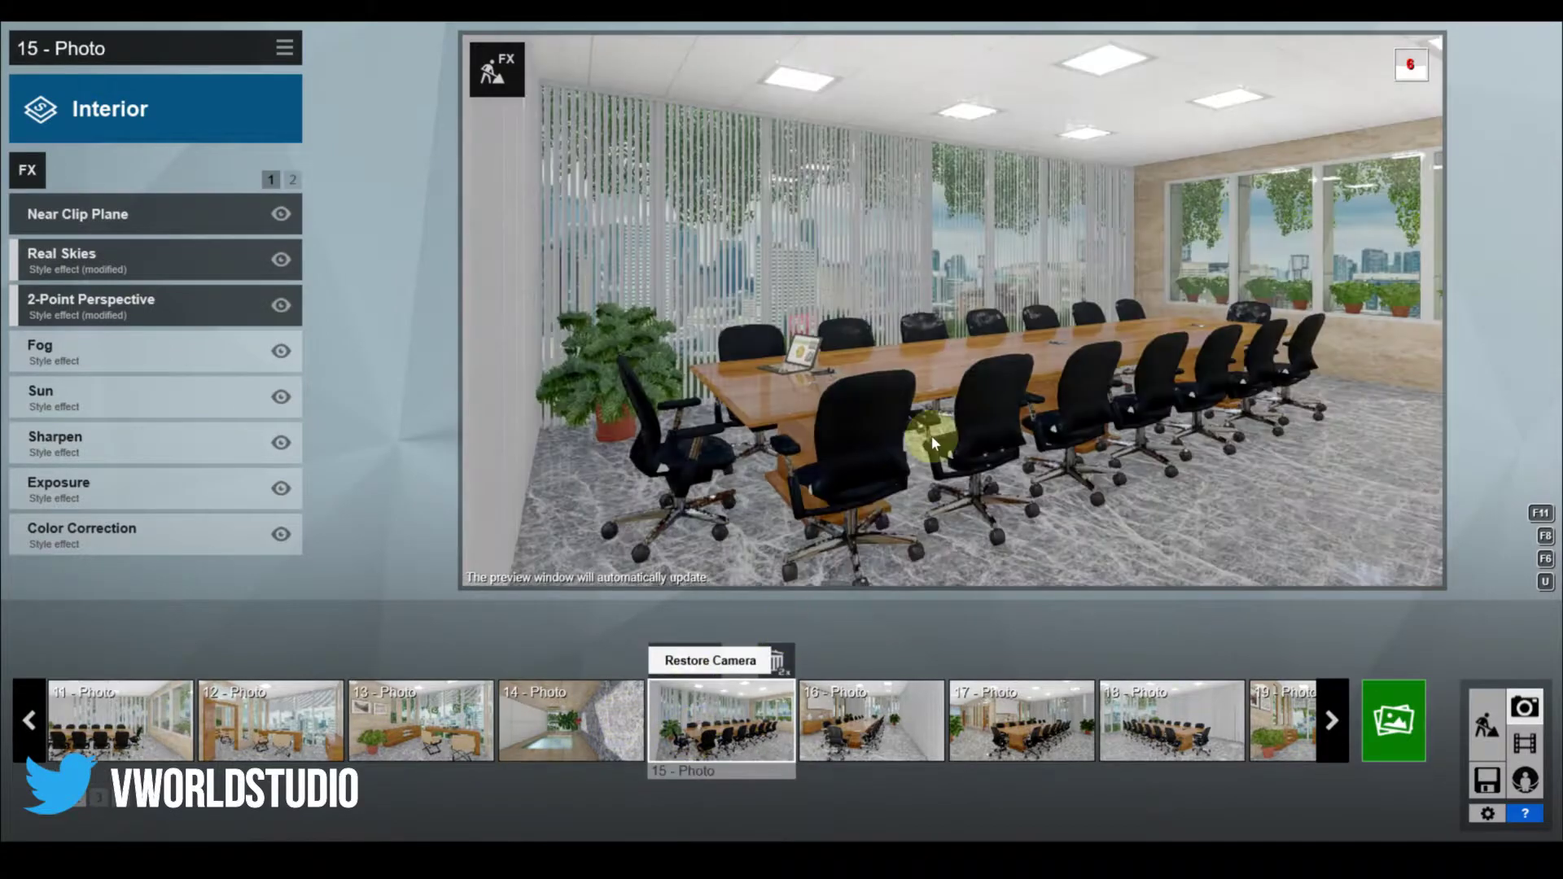
pyautogui.click(1017, 733)
pyautogui.click(1166, 749)
pyautogui.click(1282, 725)
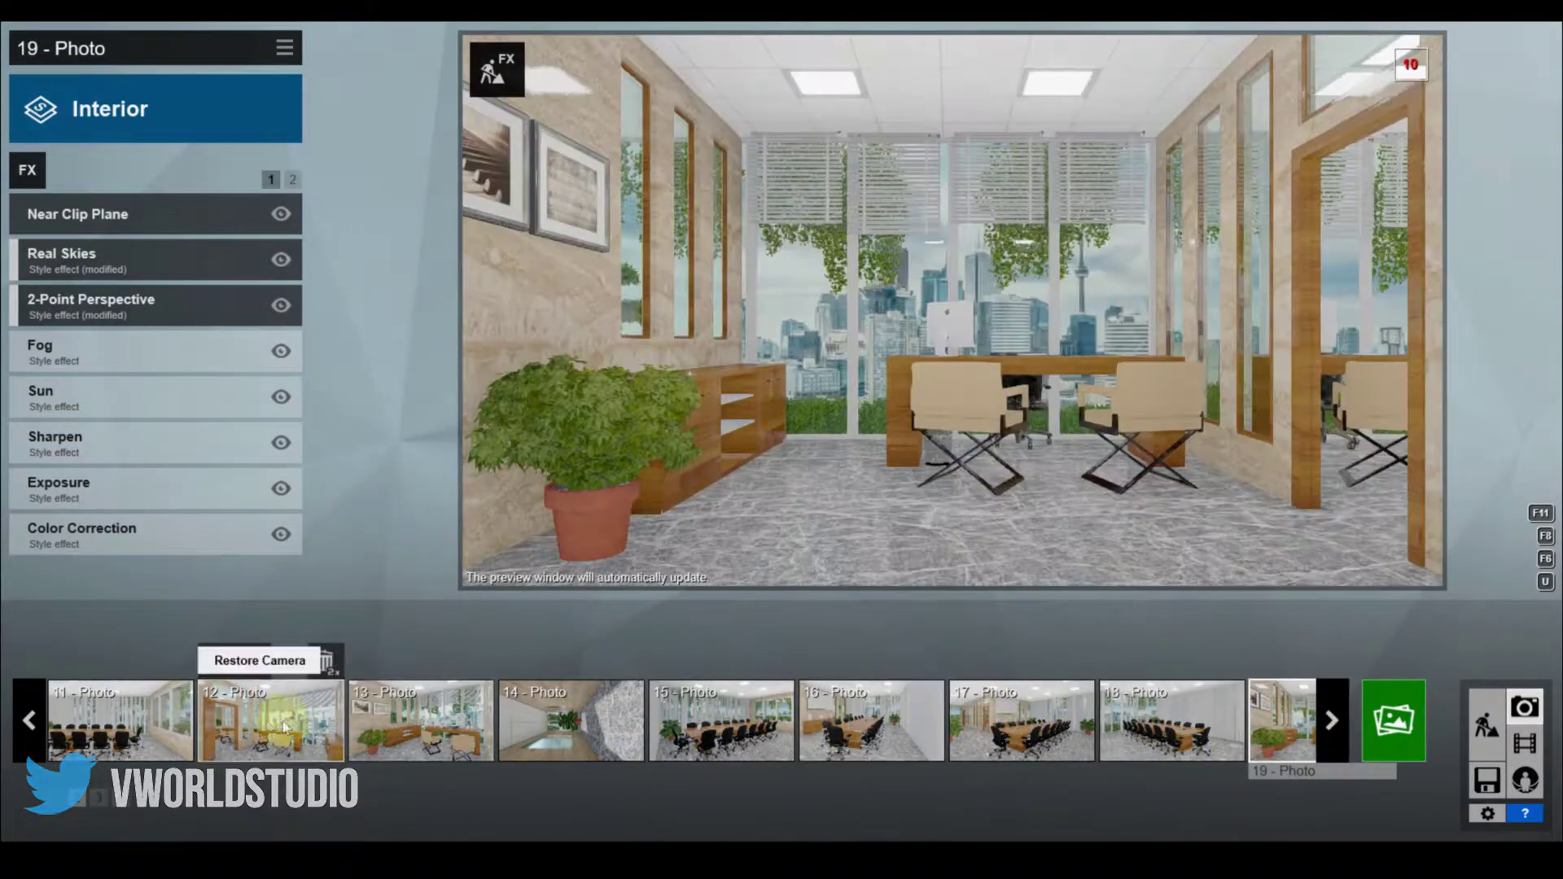
pyautogui.click(227, 737)
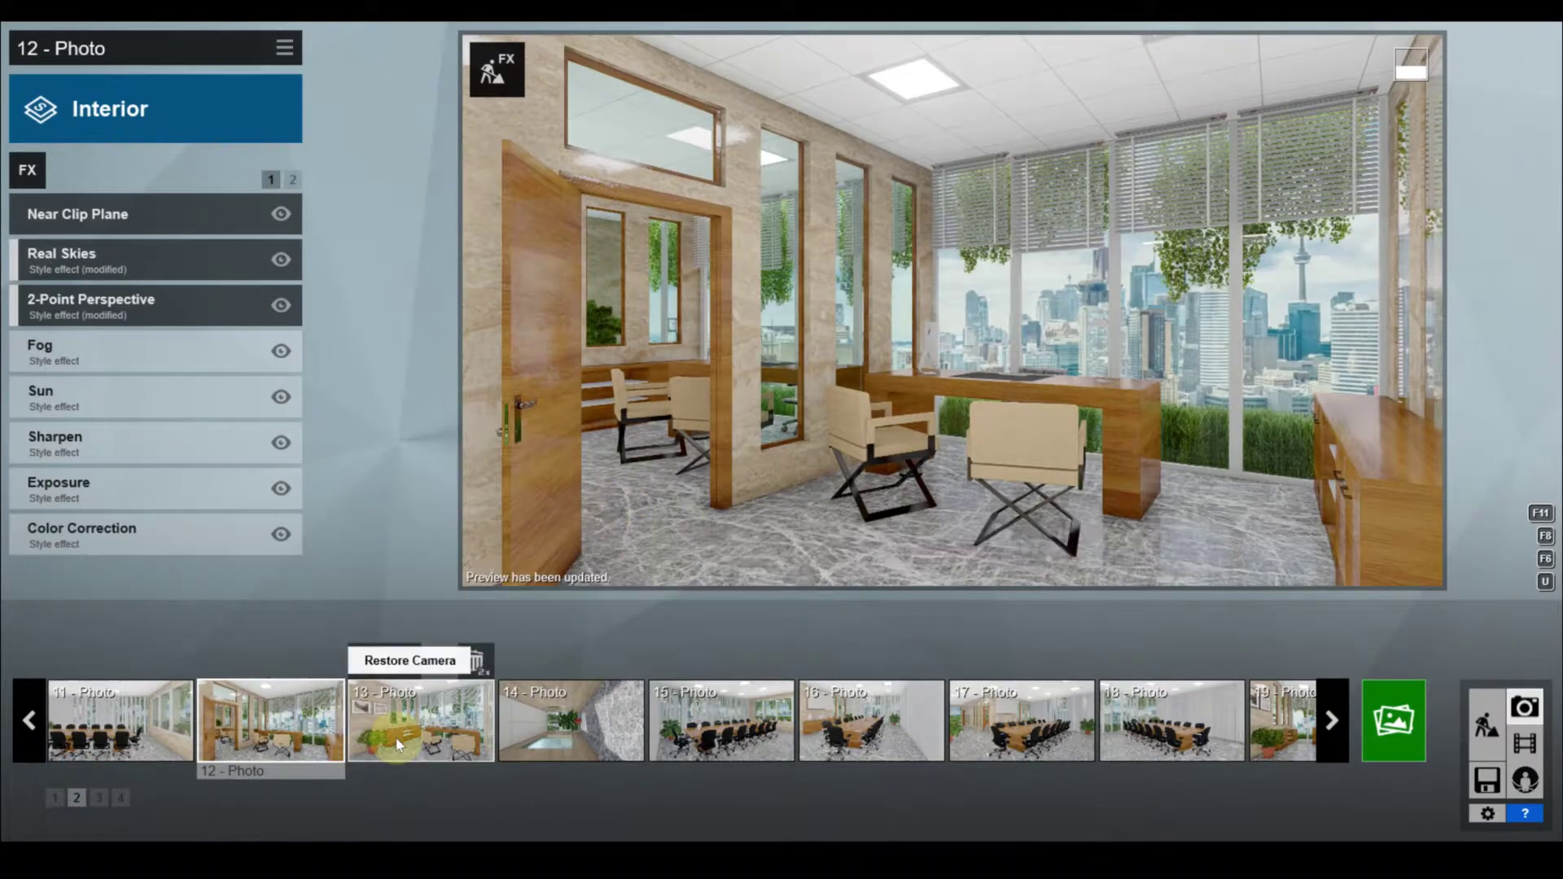
pyautogui.click(397, 738)
pyautogui.click(1283, 721)
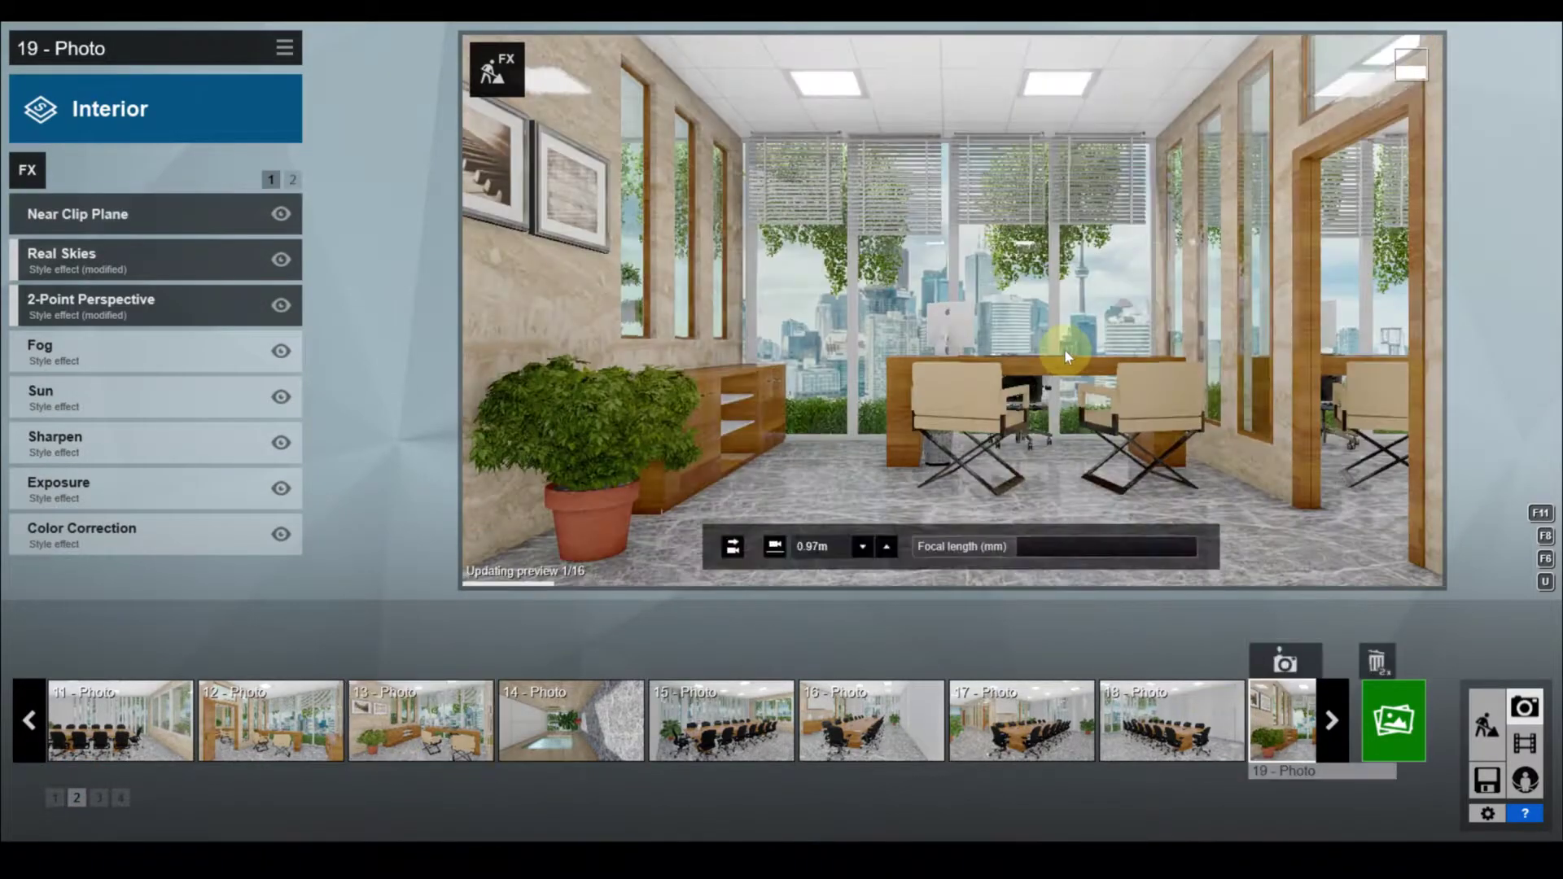
pyautogui.click(1332, 720)
pyautogui.click(1286, 711)
# Flip between photos 12 and 13, then go to the third set and select photo 22
pyautogui.click(269, 721)
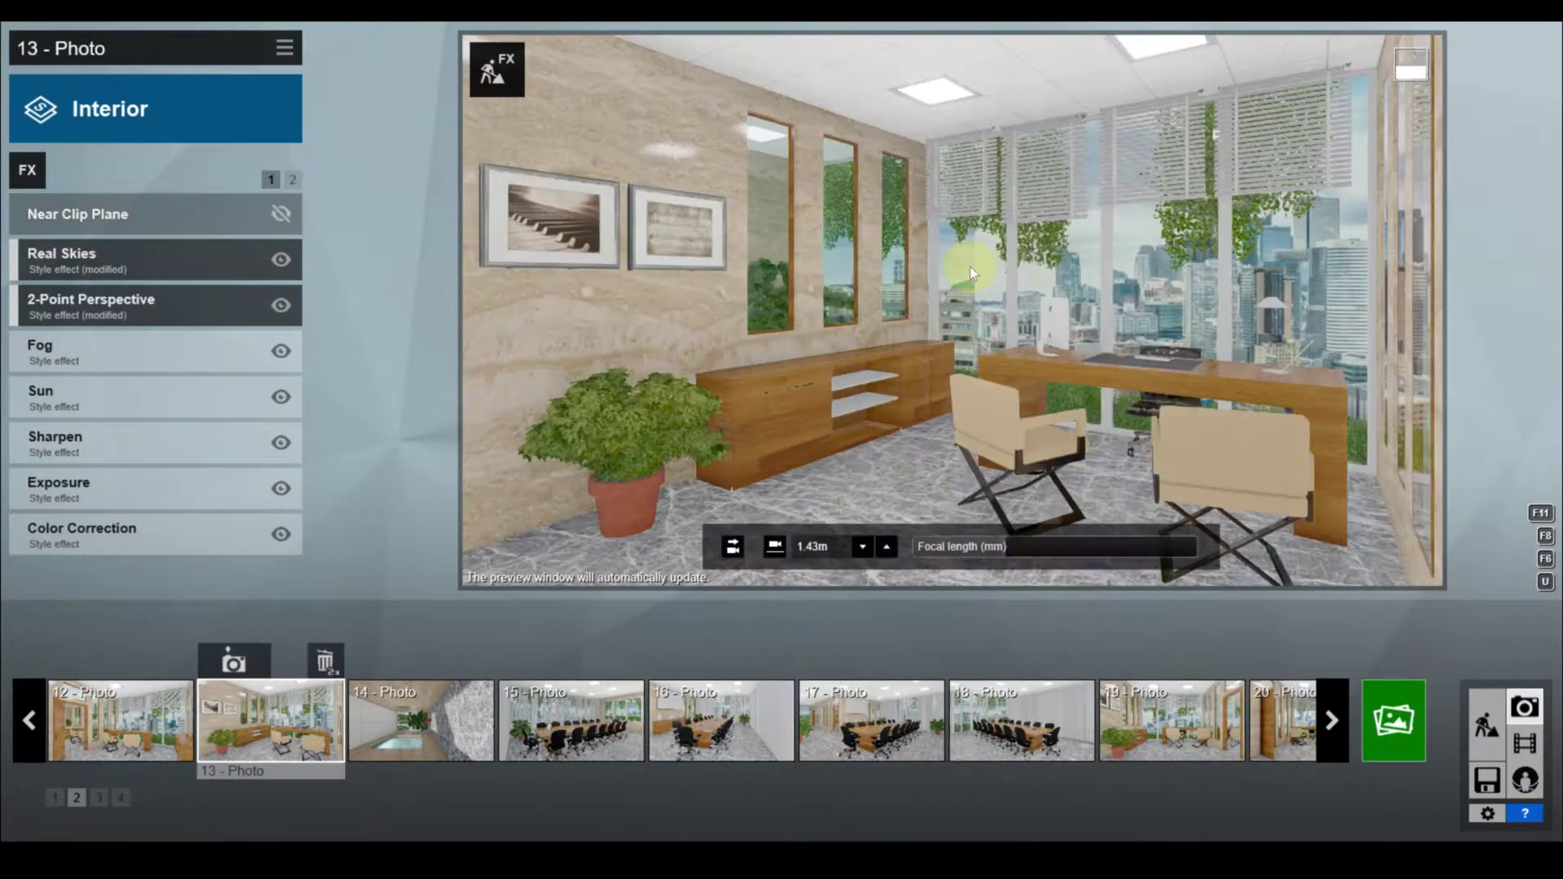
pyautogui.click(120, 720)
pyautogui.click(266, 745)
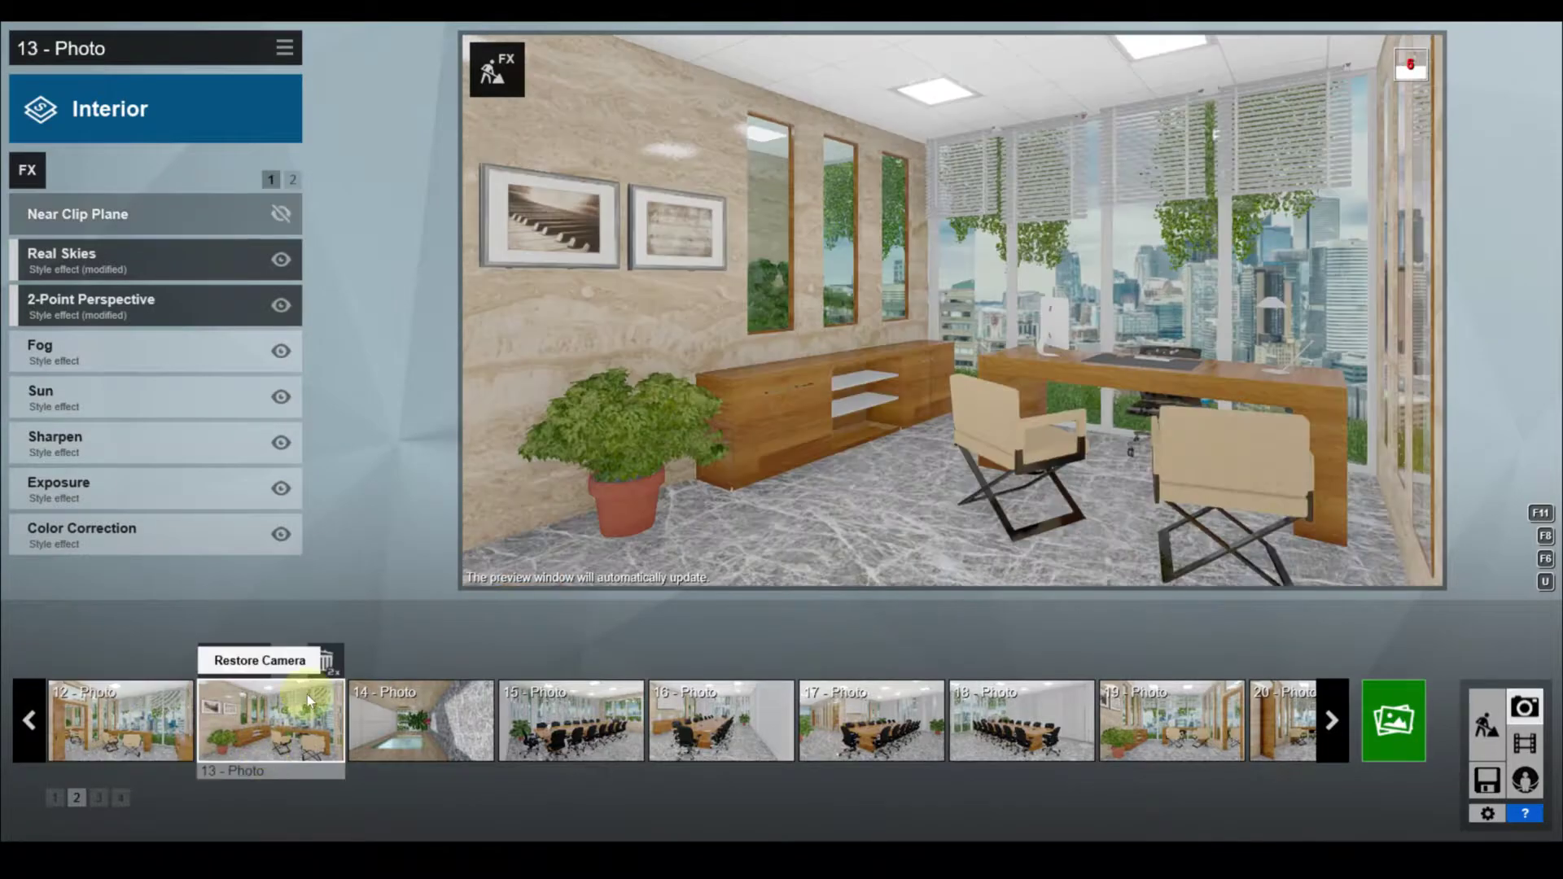
pyautogui.click(106, 725)
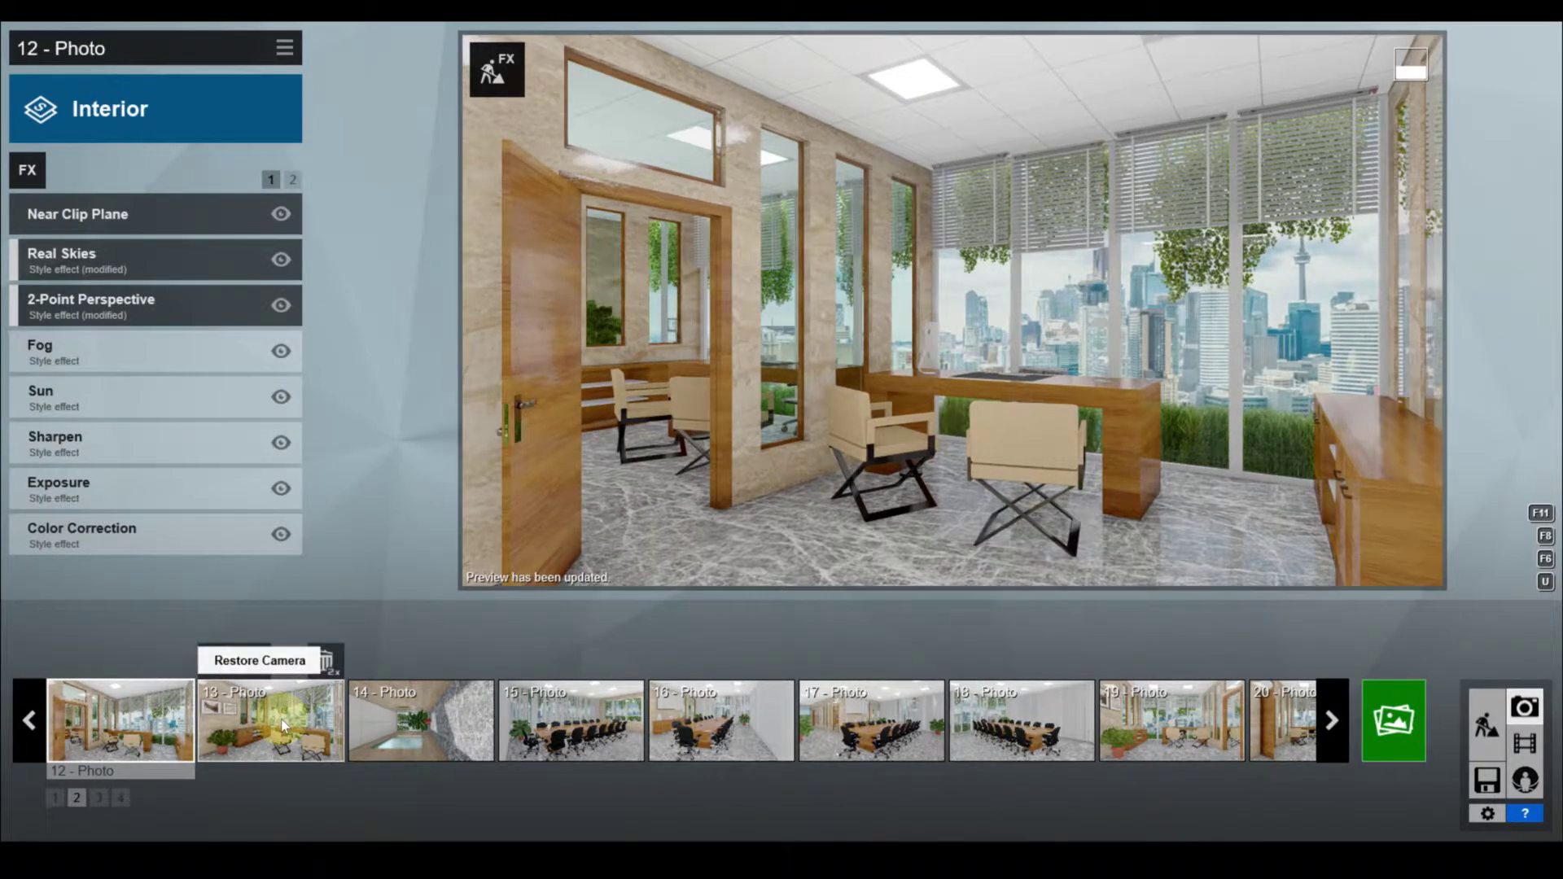
pyautogui.scroll(-1, 281, 720)
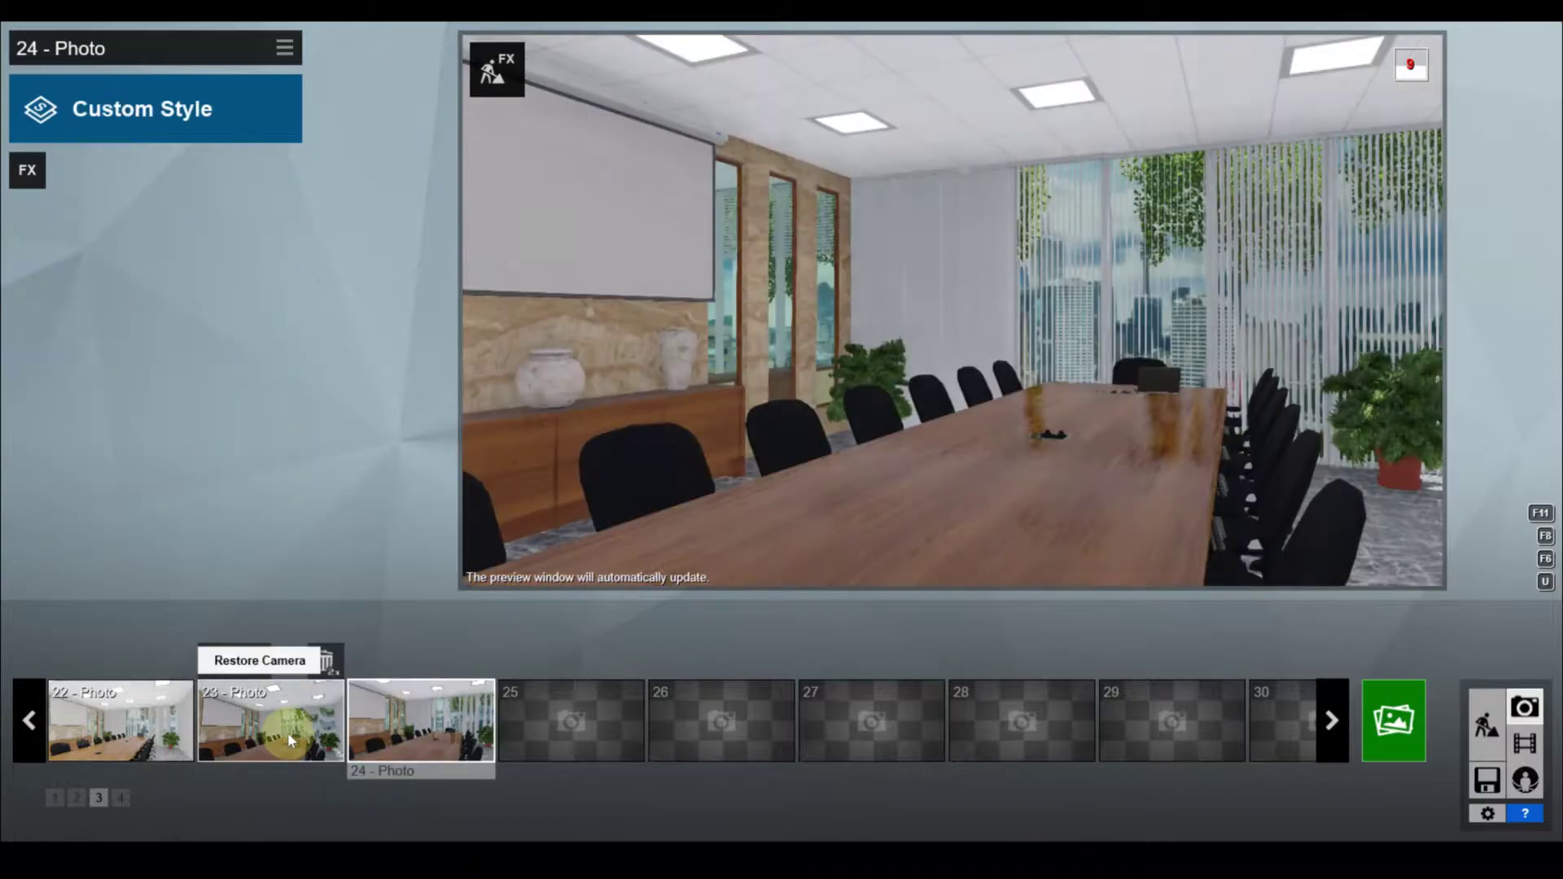
pyautogui.click(287, 733)
pyautogui.click(122, 720)
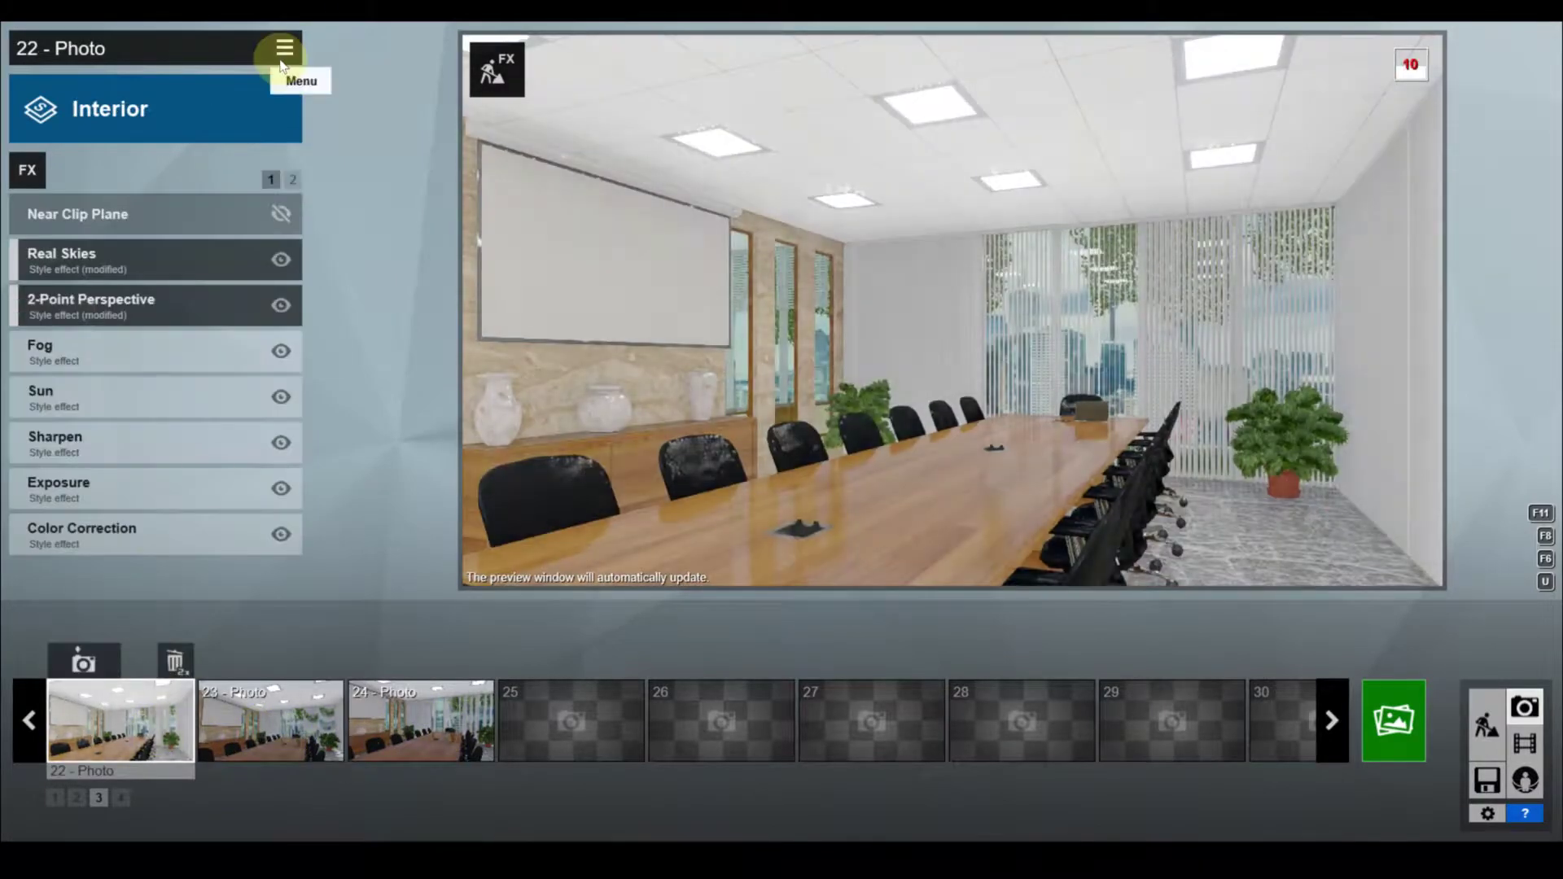
# Copy photo 22's effects and paste them onto photos 23 and 24
pyautogui.click(283, 49)
pyautogui.click(173, 73)
pyautogui.click(251, 720)
pyautogui.click(283, 49)
pyautogui.click(325, 72)
pyautogui.click(420, 720)
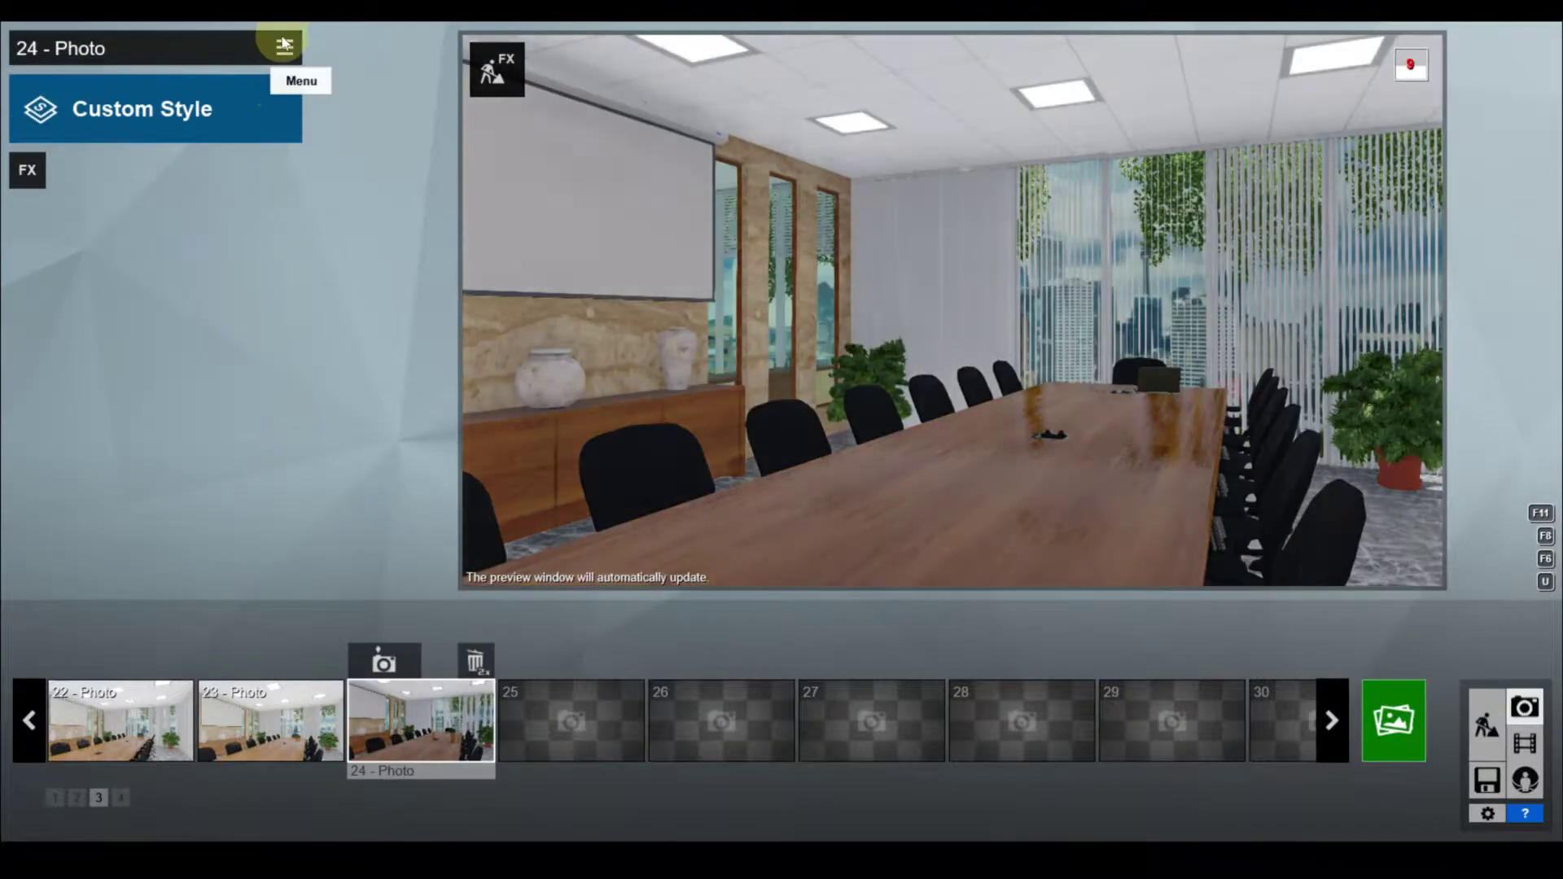
pyautogui.click(283, 45)
pyautogui.click(325, 72)
# Compare photos 22, 23 and 24, then check photos 13 and 12 in the second set
pyautogui.click(135, 728)
pyautogui.click(294, 755)
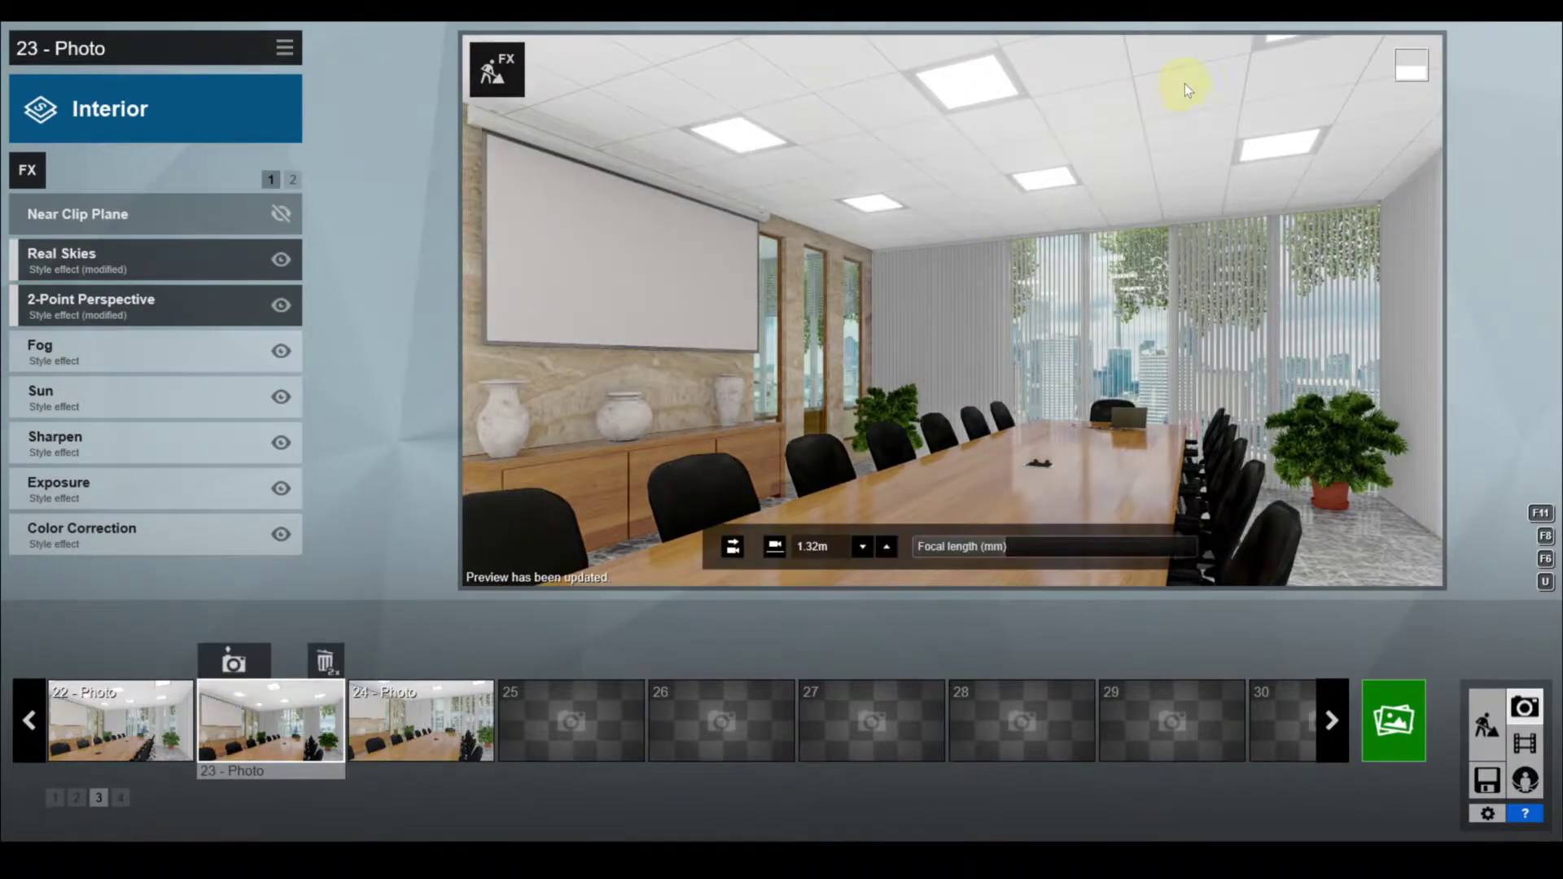
pyautogui.click(114, 740)
pyautogui.click(230, 731)
pyautogui.click(403, 725)
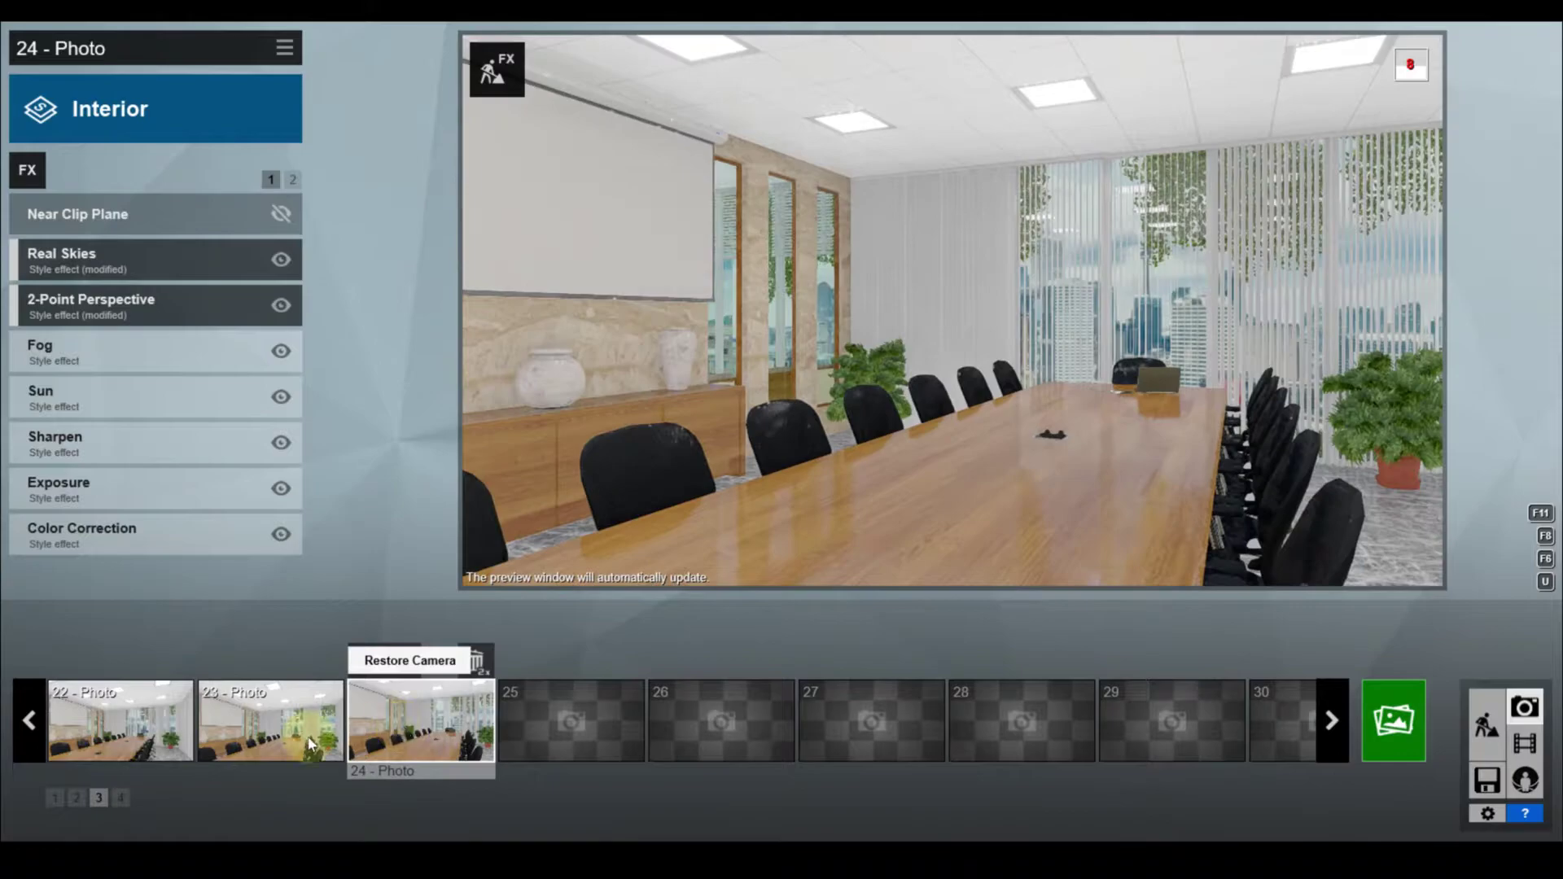
pyautogui.click(310, 742)
pyautogui.click(77, 798)
pyautogui.click(280, 720)
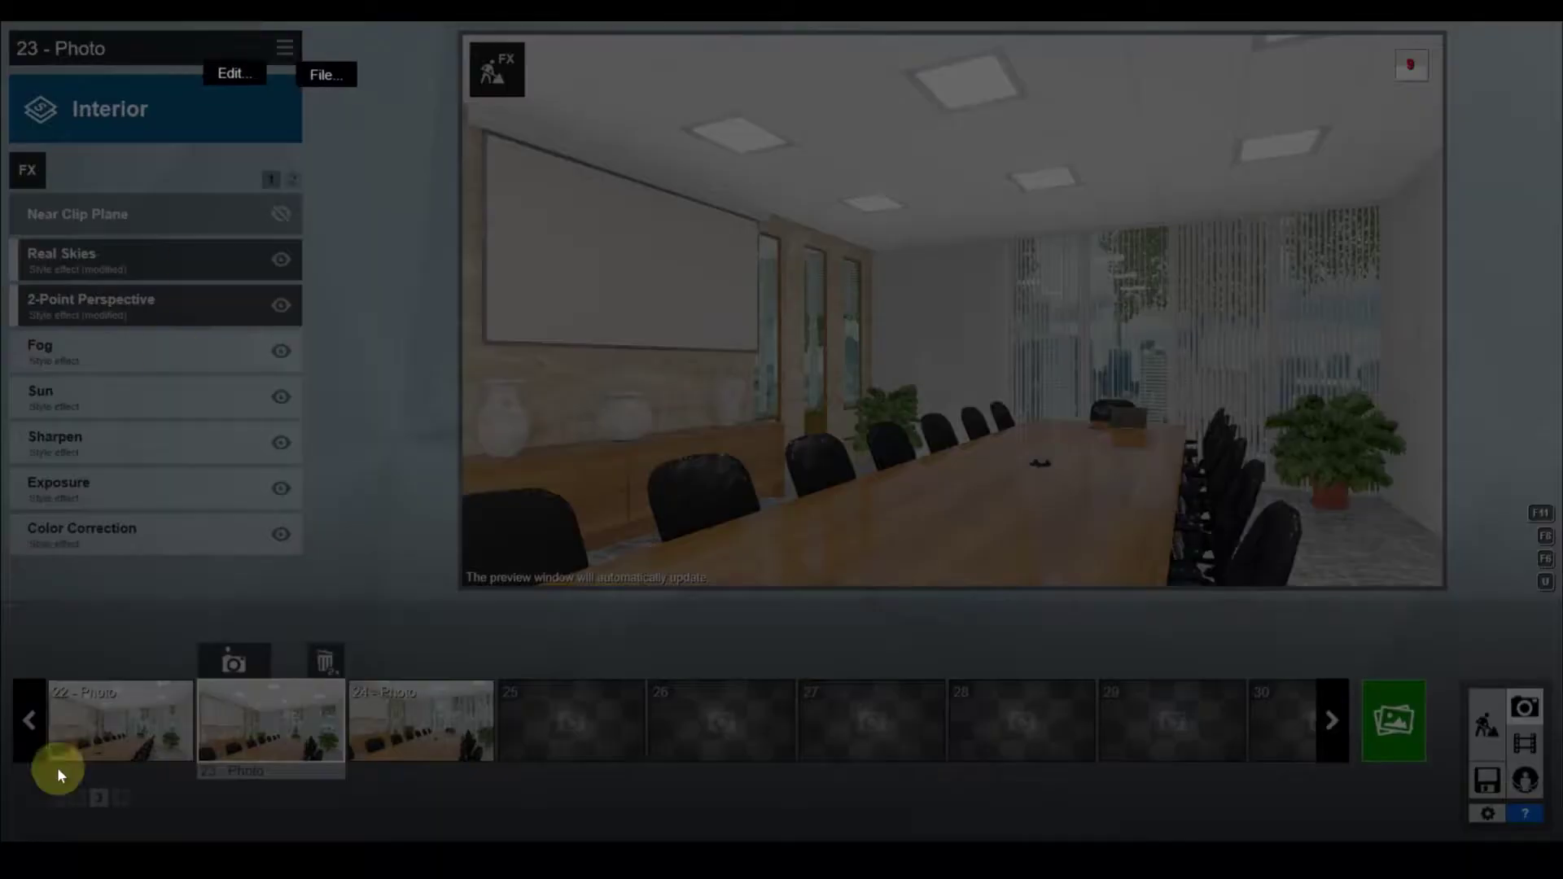
pyautogui.click(76, 797)
pyautogui.click(277, 721)
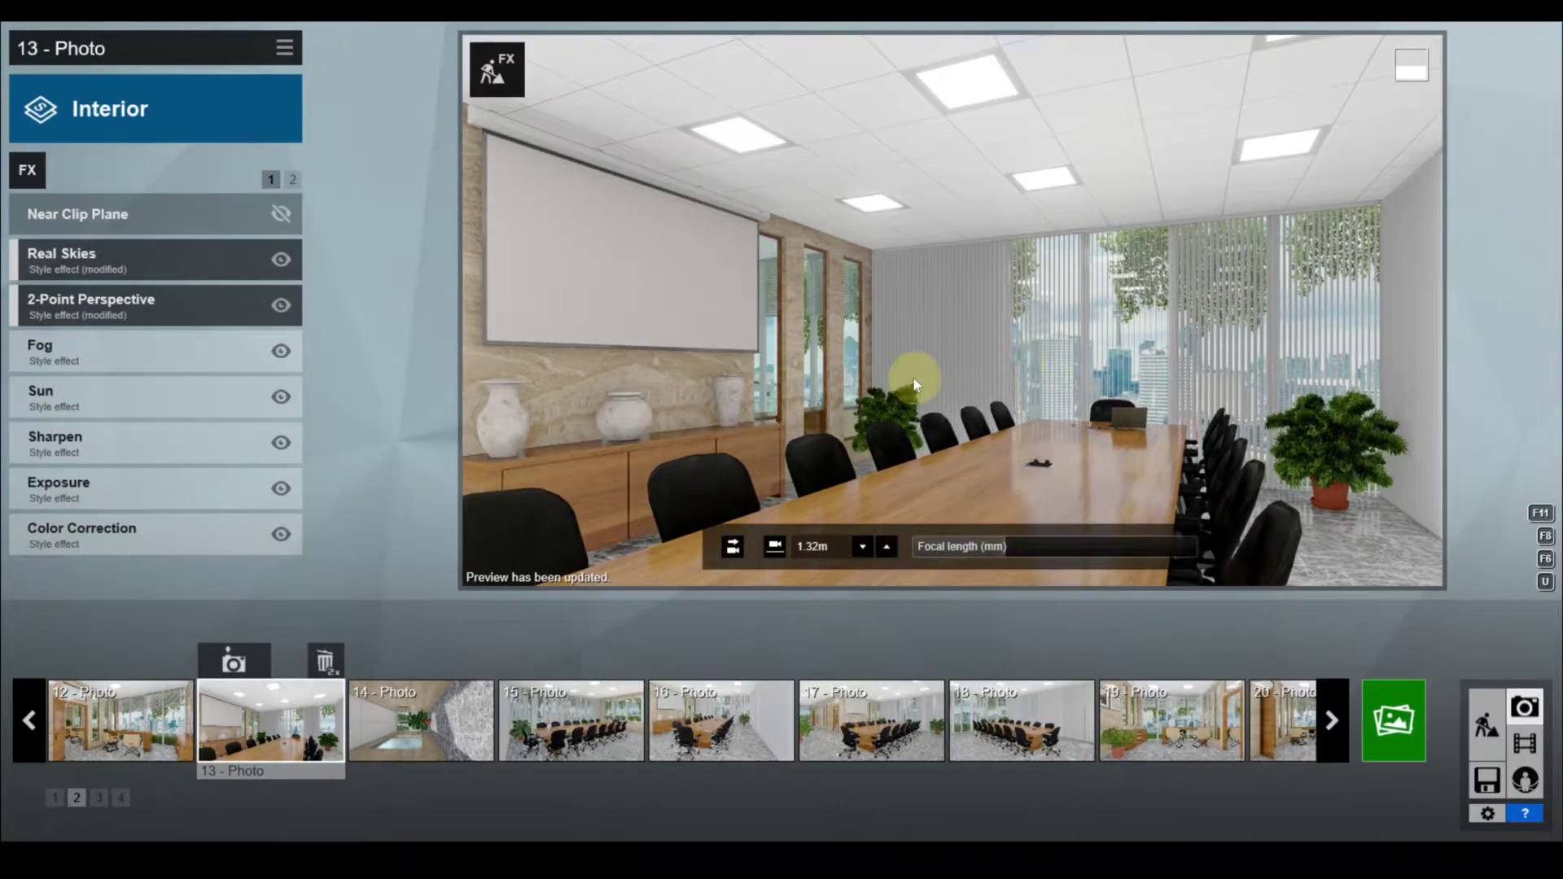
pyautogui.click(134, 737)
# Save the project and render the photo set at 3840x2160 with a lighting map output added
pyautogui.click(1487, 780)
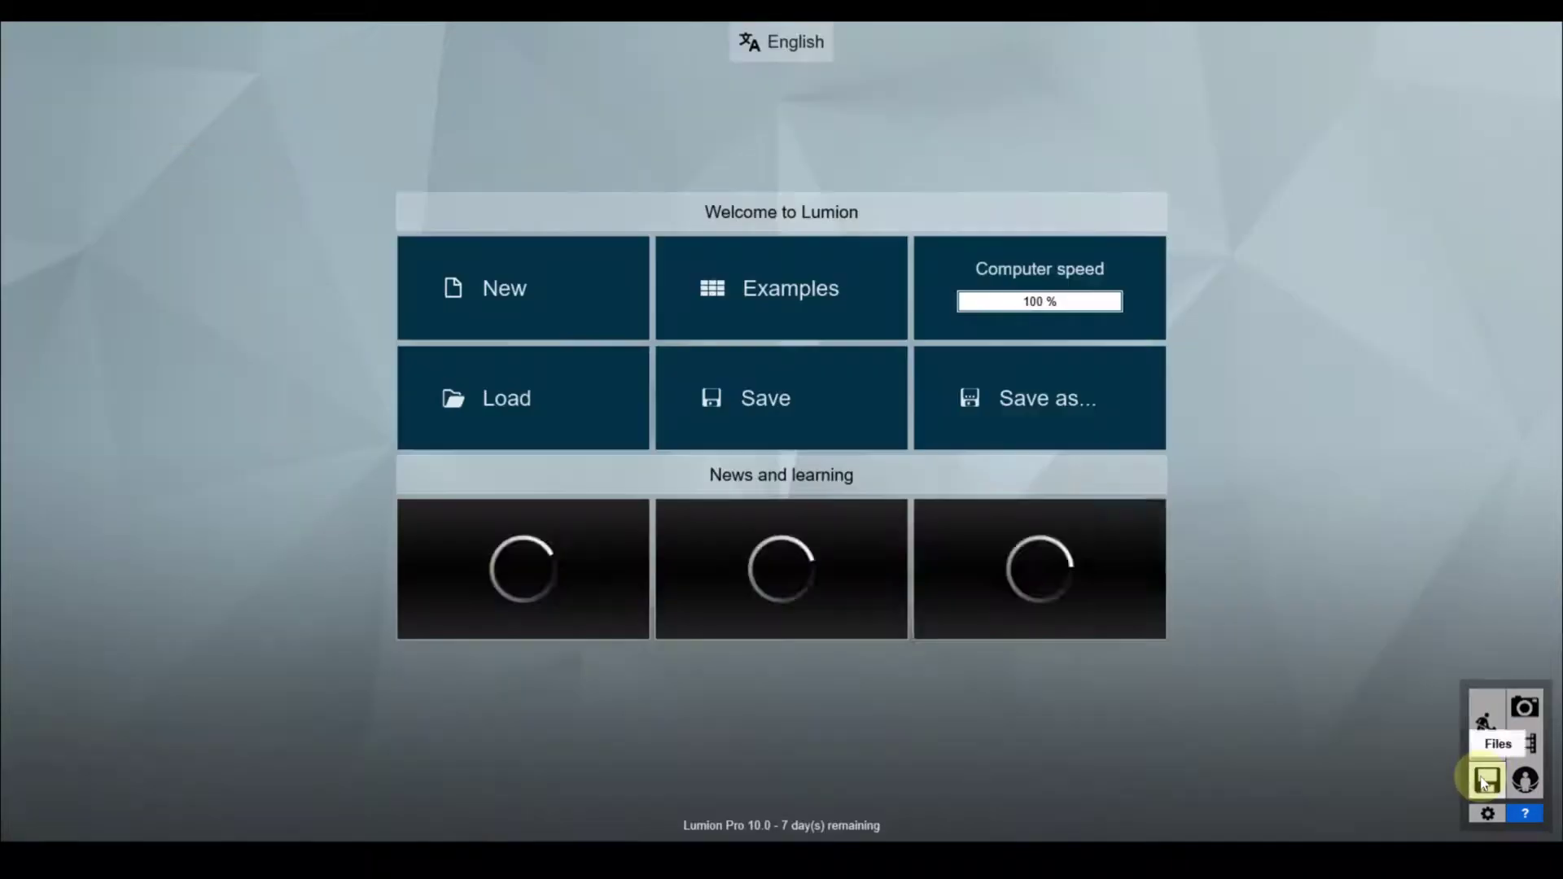
pyautogui.click(796, 411)
pyautogui.click(925, 813)
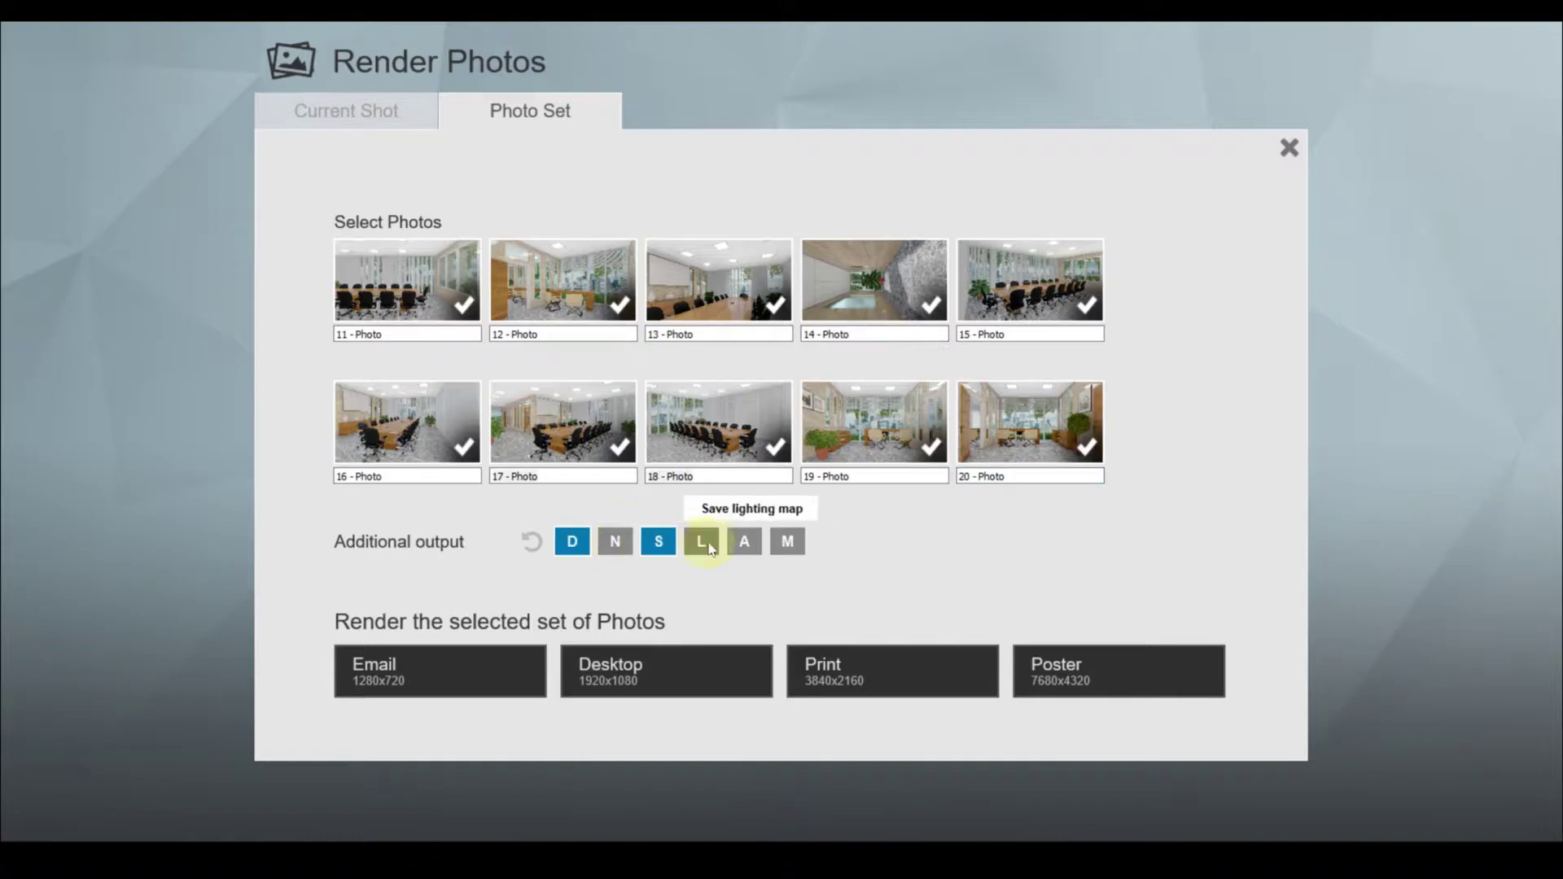
pyautogui.click(846, 671)
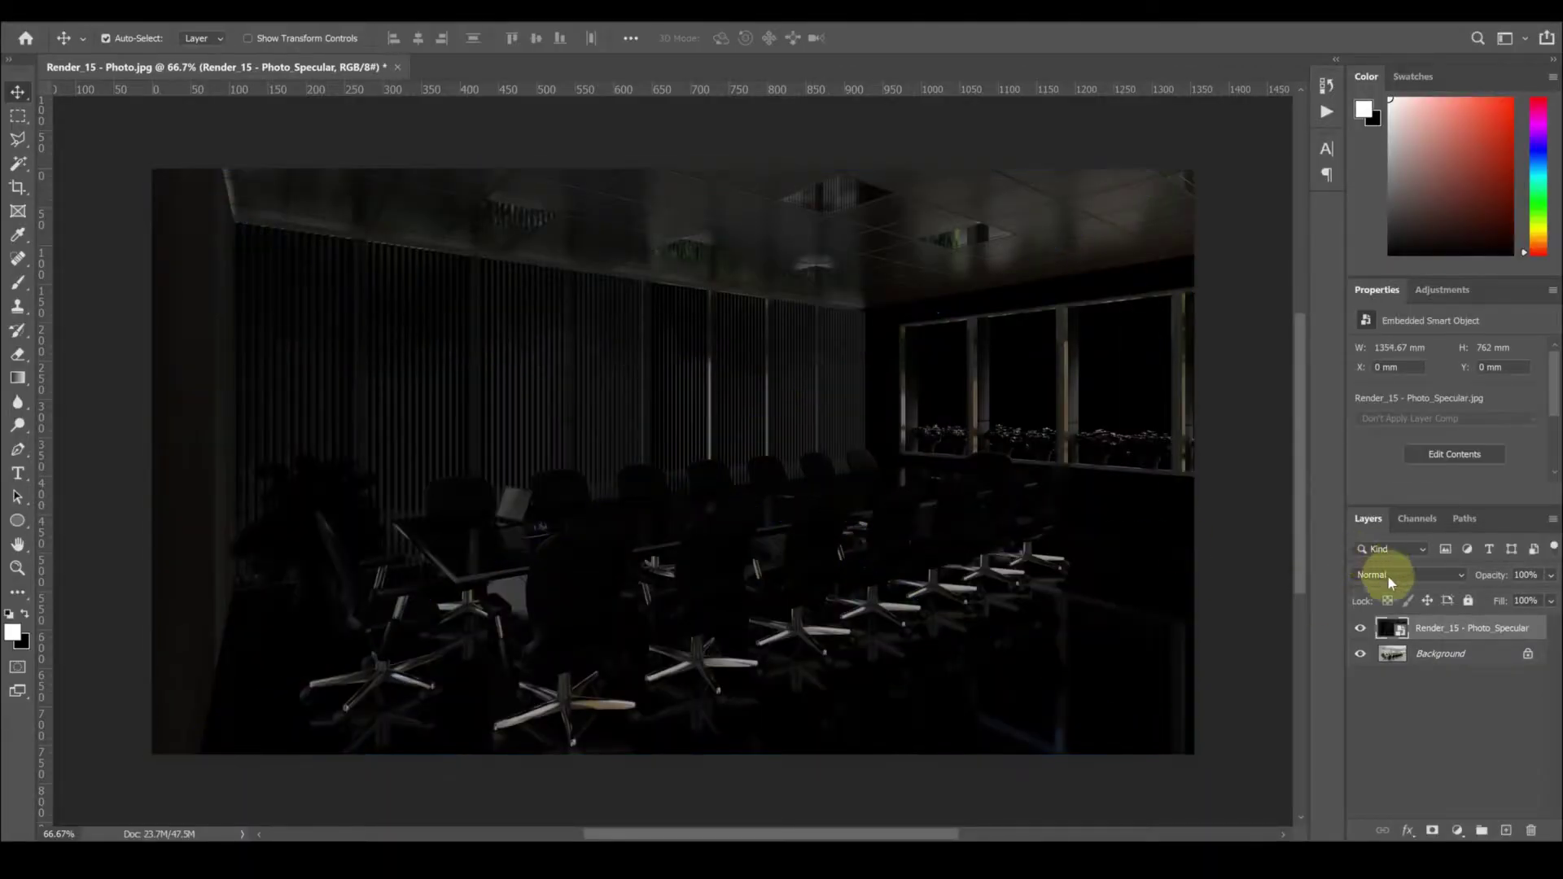
# Try Screen, Hard Light and Difference blend modes on the specular layer
pyautogui.hotkey('shift', 'alt', 's')
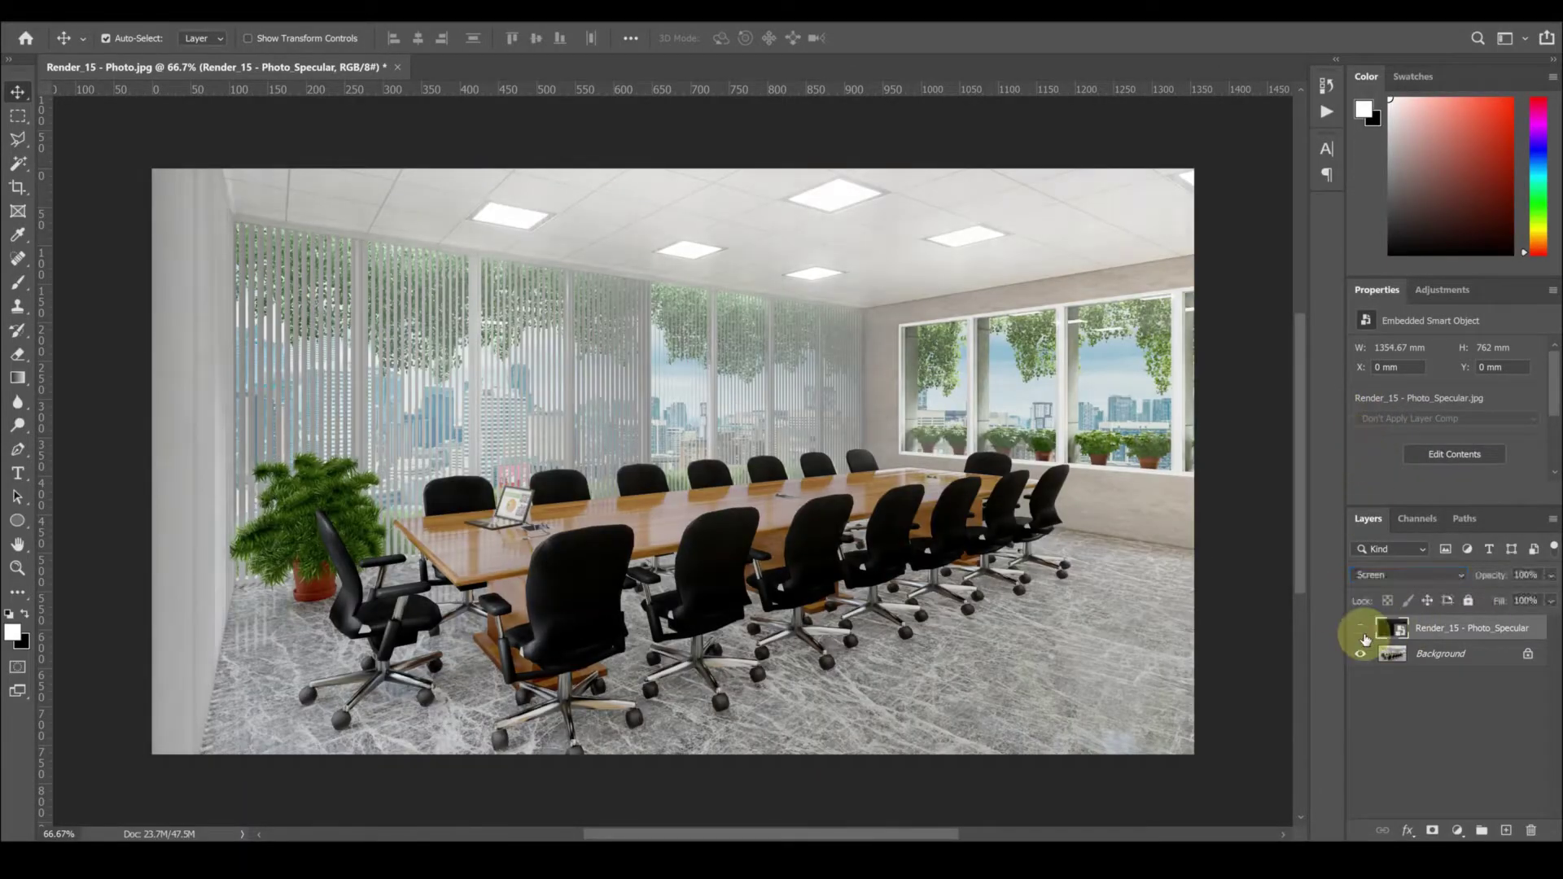
pyautogui.click(1409, 575)
pyautogui.click(1380, 542)
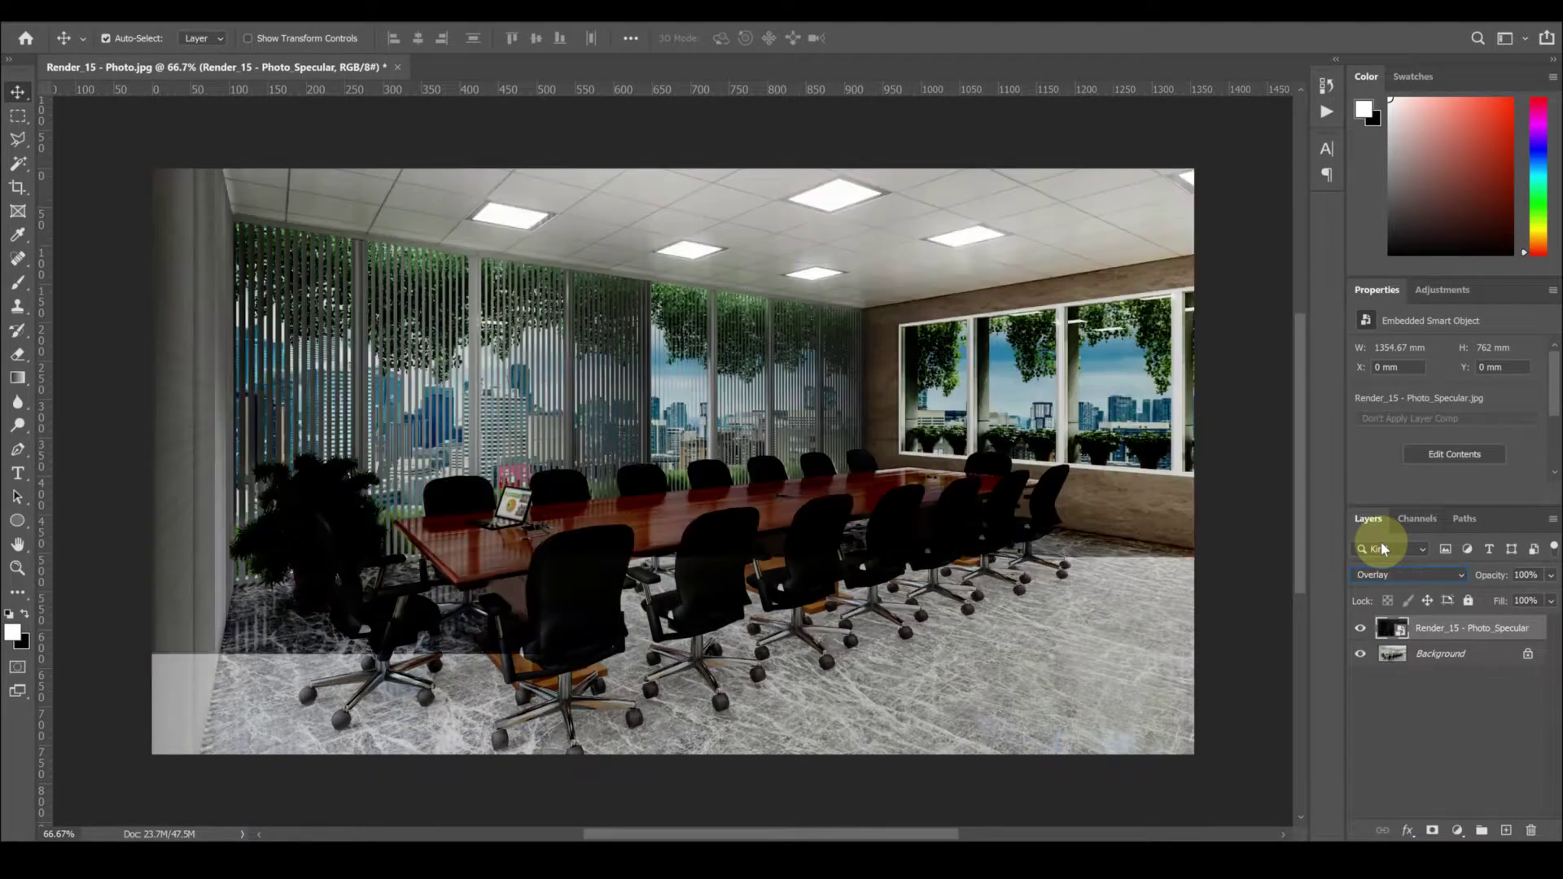
pyautogui.press('Down')
pyautogui.press('Down')
pyautogui.press('Down')
pyautogui.press('Down')
pyautogui.press('Down')
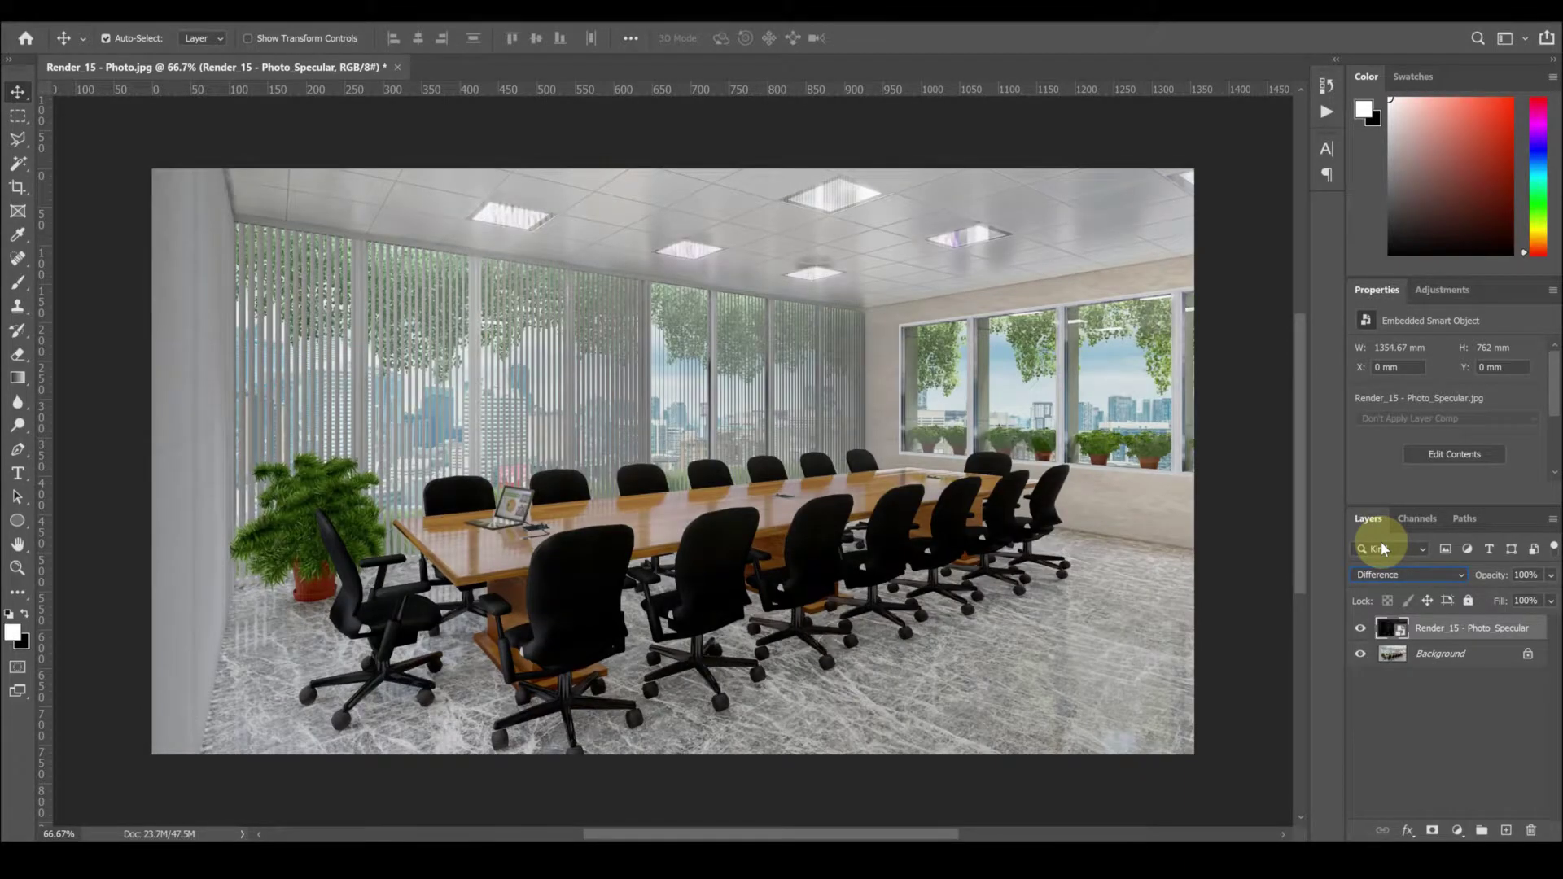
pyautogui.press('Down')
pyautogui.press('Down')
pyautogui.press('Escape')
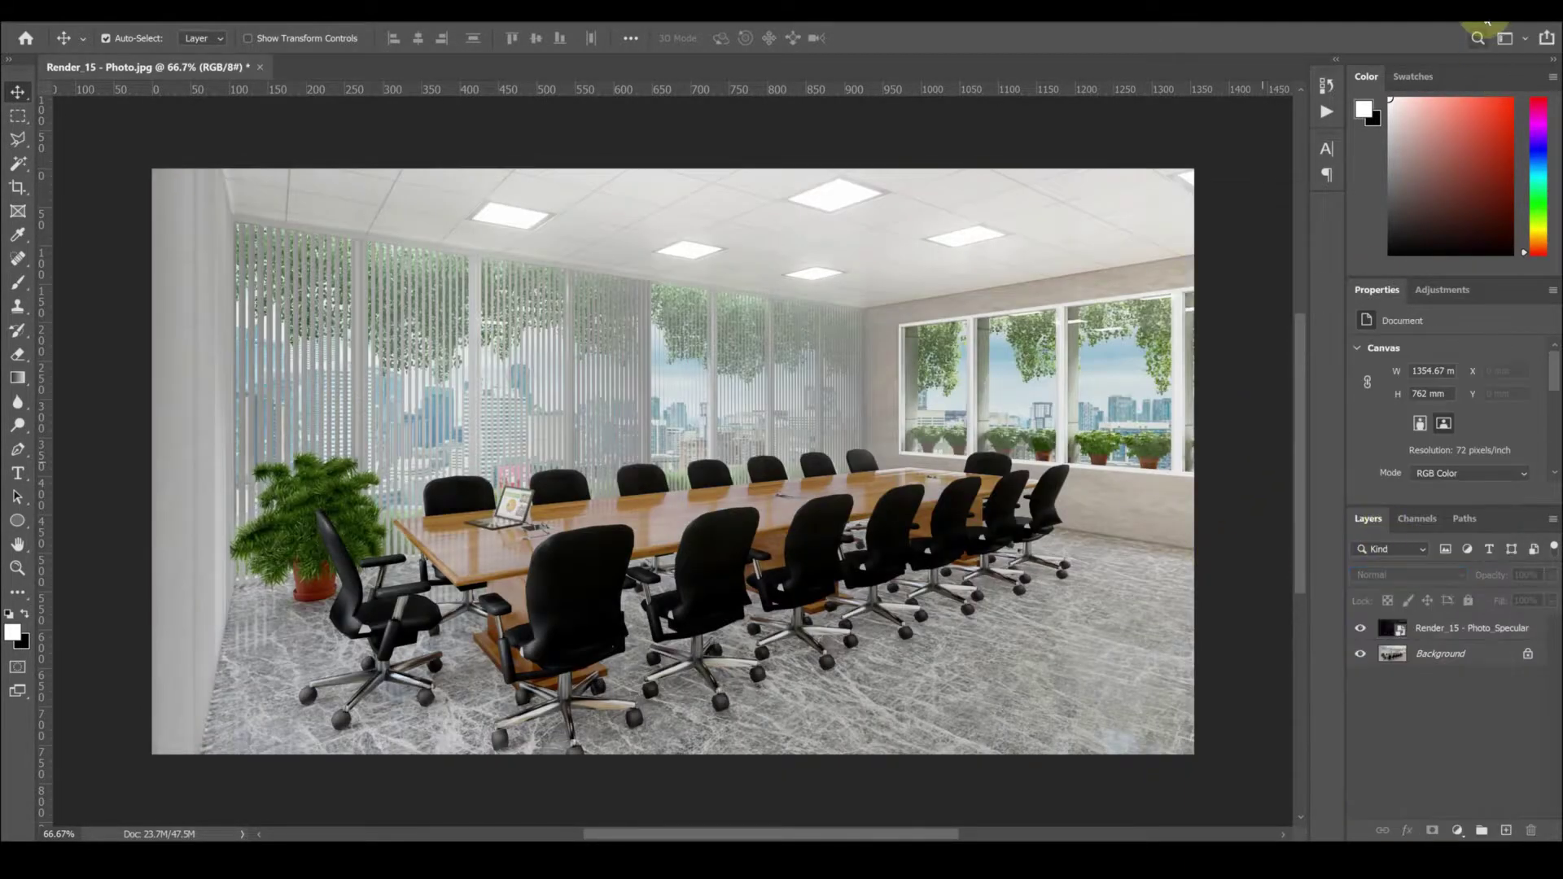
# Place the Photo_Depth pass as a layer and set its blend mode to Soft Light
pyautogui.moveTo(838, 391); pyautogui.dragTo(1266, 553)
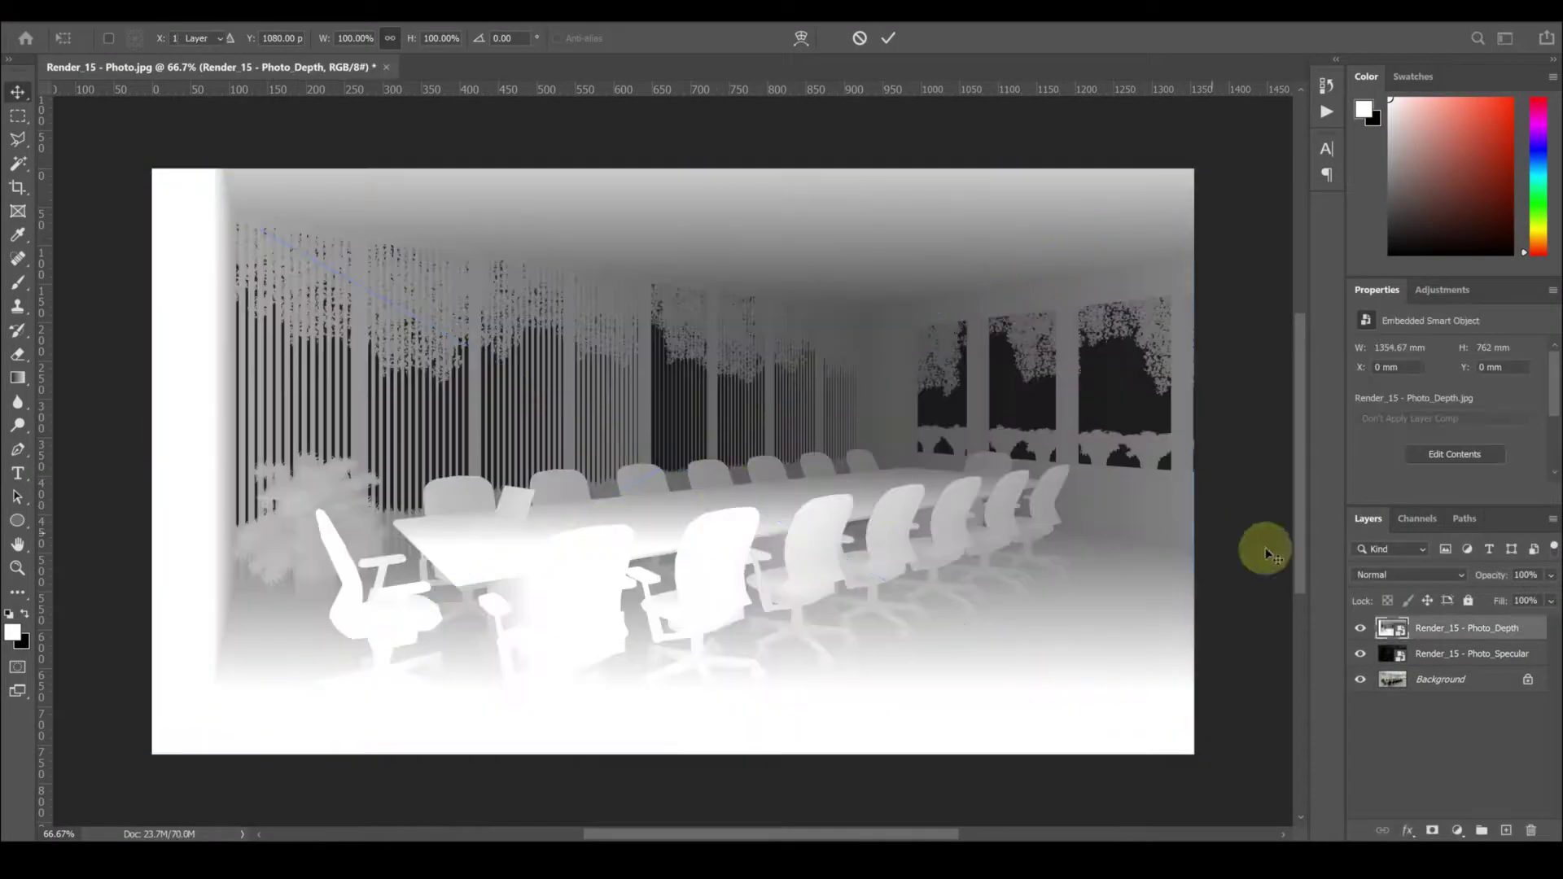
pyautogui.press('Return')
pyautogui.click(1408, 575)
pyautogui.click(1369, 404)
pyautogui.press('Down')
pyautogui.press('Down')
pyautogui.press('Down')
pyautogui.press('Down')
pyautogui.press('Down')
pyautogui.press('Down')
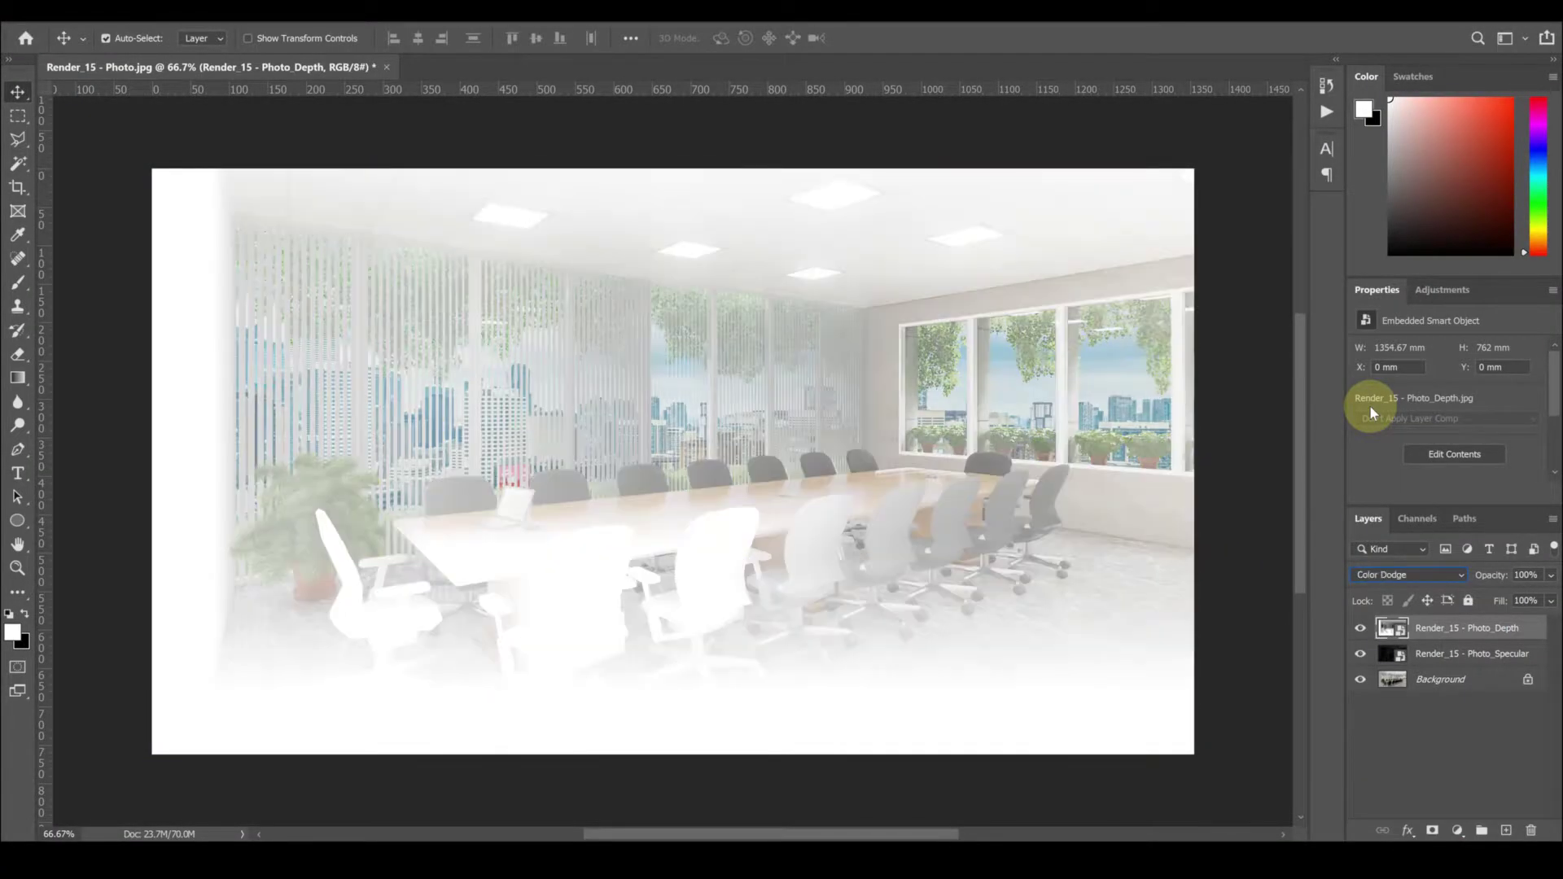
pyautogui.press('Down')
pyautogui.press('Down')
pyautogui.press('Down')
pyautogui.press('Down')
pyautogui.press('Down')
pyautogui.press('Down')
pyautogui.press('Down')
pyautogui.press('Down')
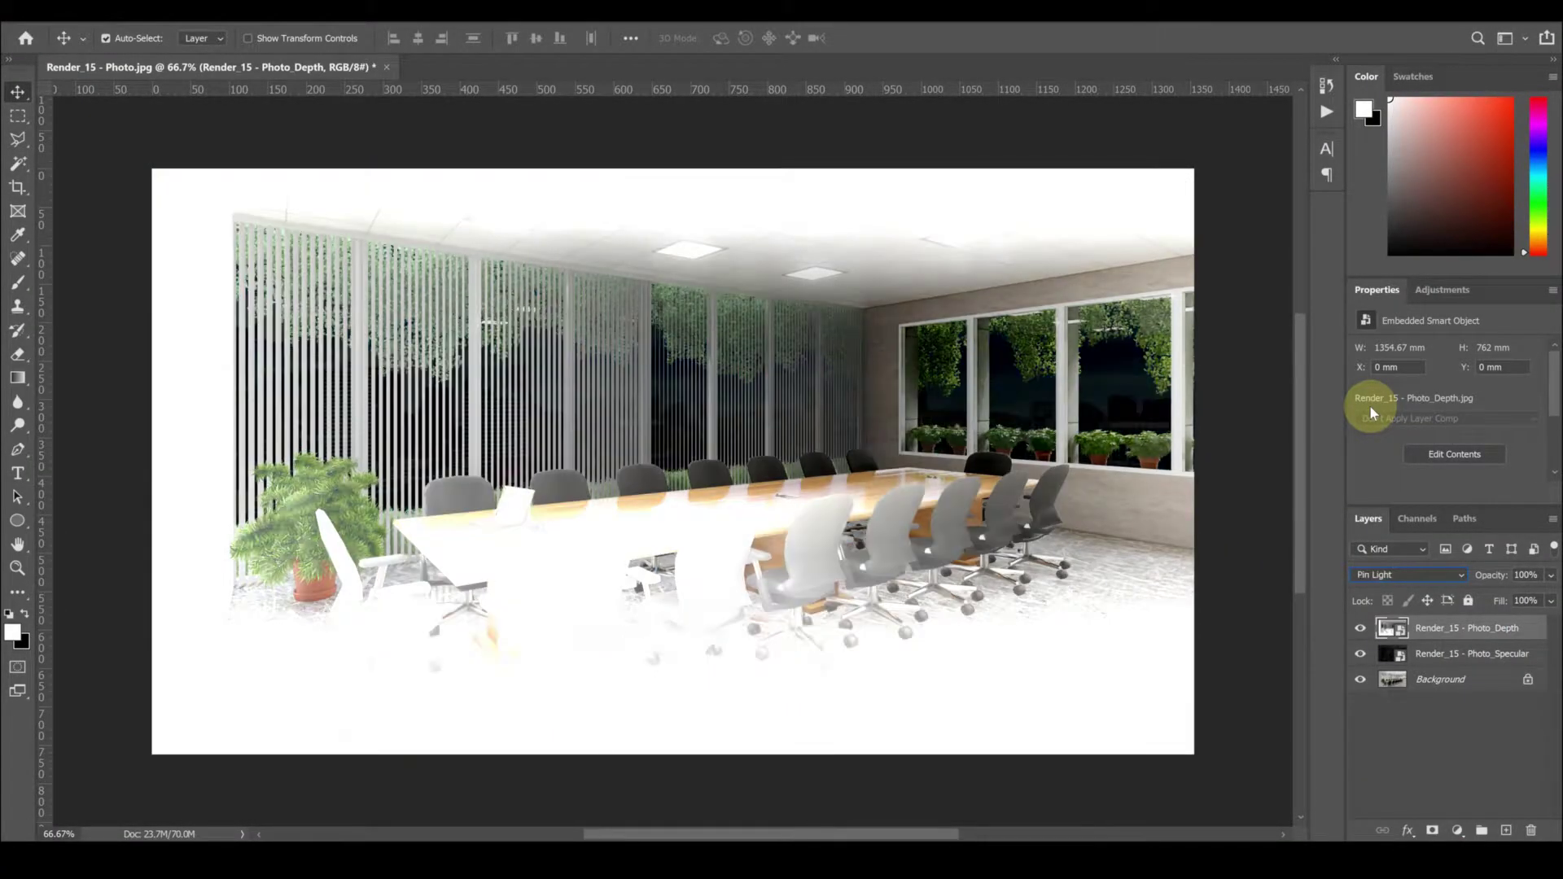
pyautogui.press('Up')
pyautogui.press('Up')
pyautogui.press('Up')
pyautogui.press('Up')
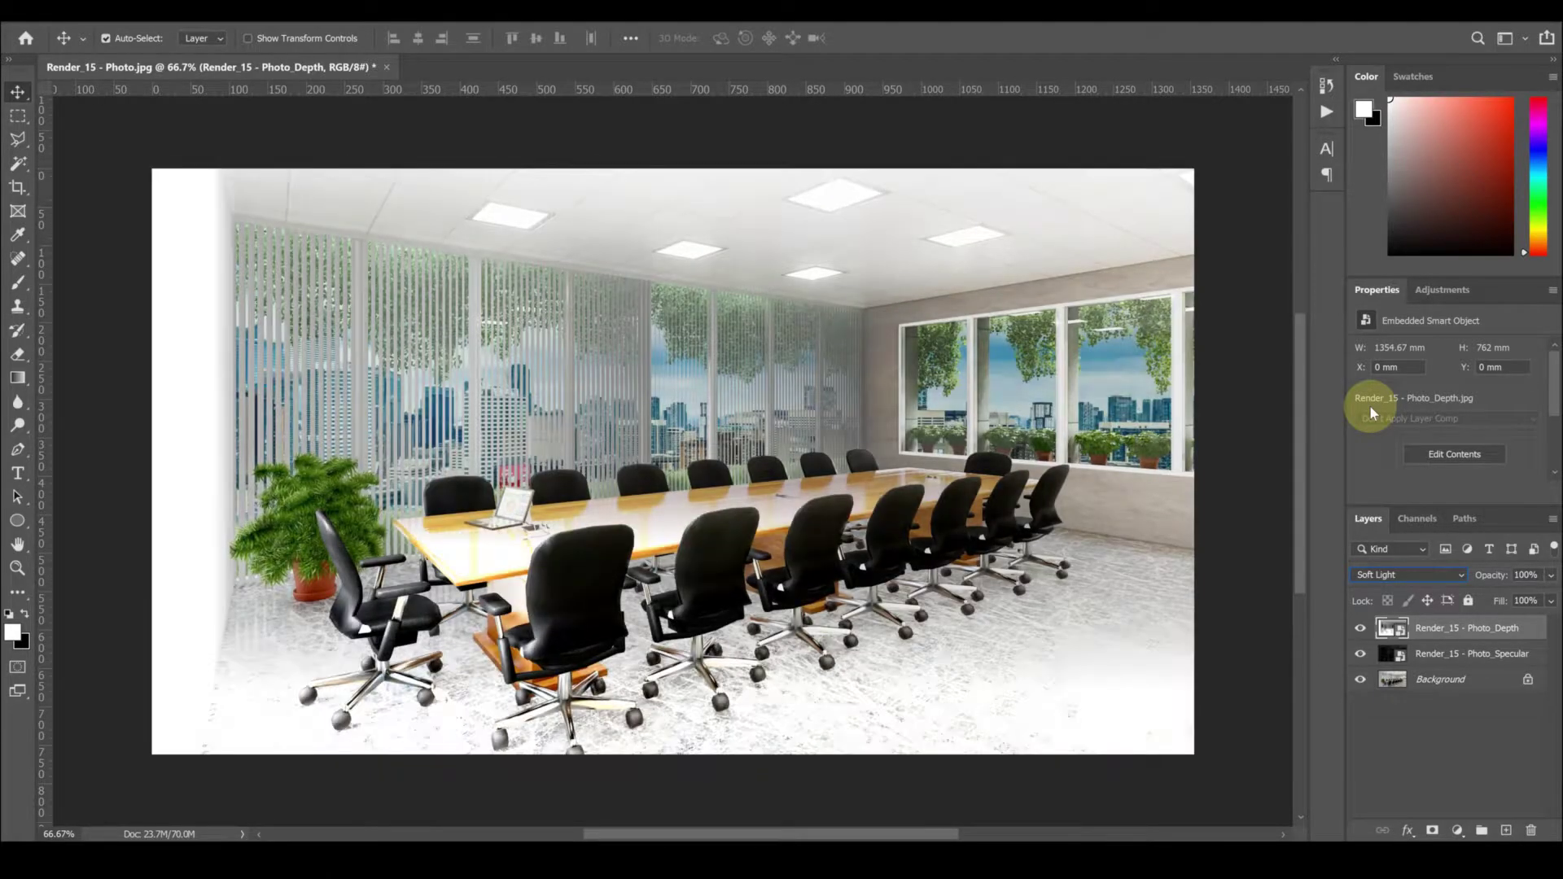
pyautogui.click(1550, 575)
# Lower the depth layer's opacity to 17% and bring in the Photo_Lighting pass
pyautogui.moveTo(1547, 600); pyautogui.dragTo(1486, 598)
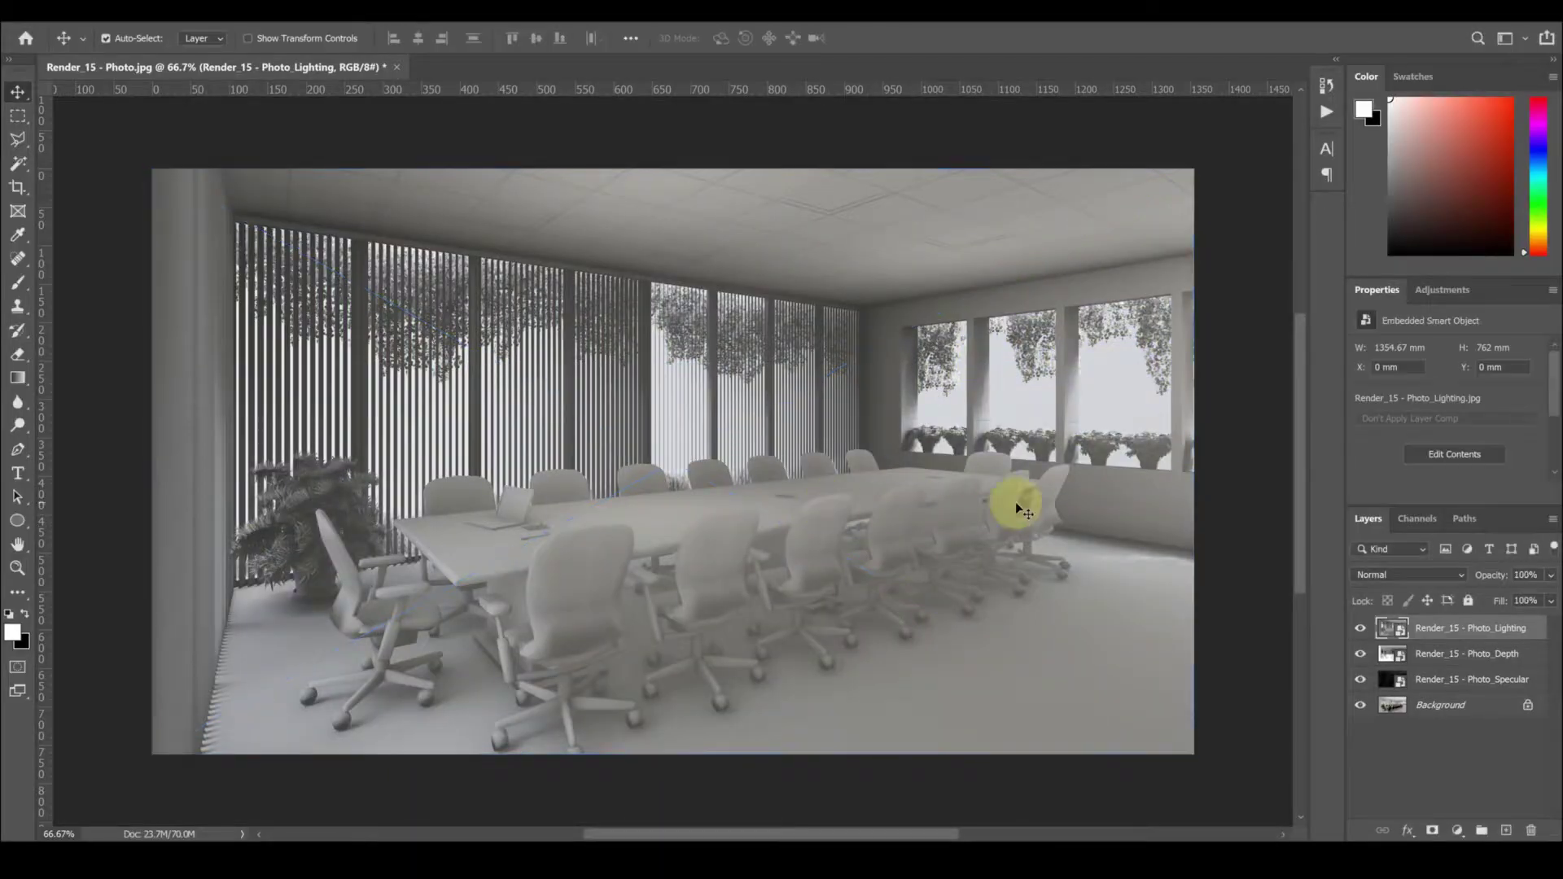
pyautogui.click(1409, 574)
# Try Screen, Overlay and Soft Light blends on the lighting layer, toggling it to compare
pyautogui.press('Down')
pyautogui.press('Return')
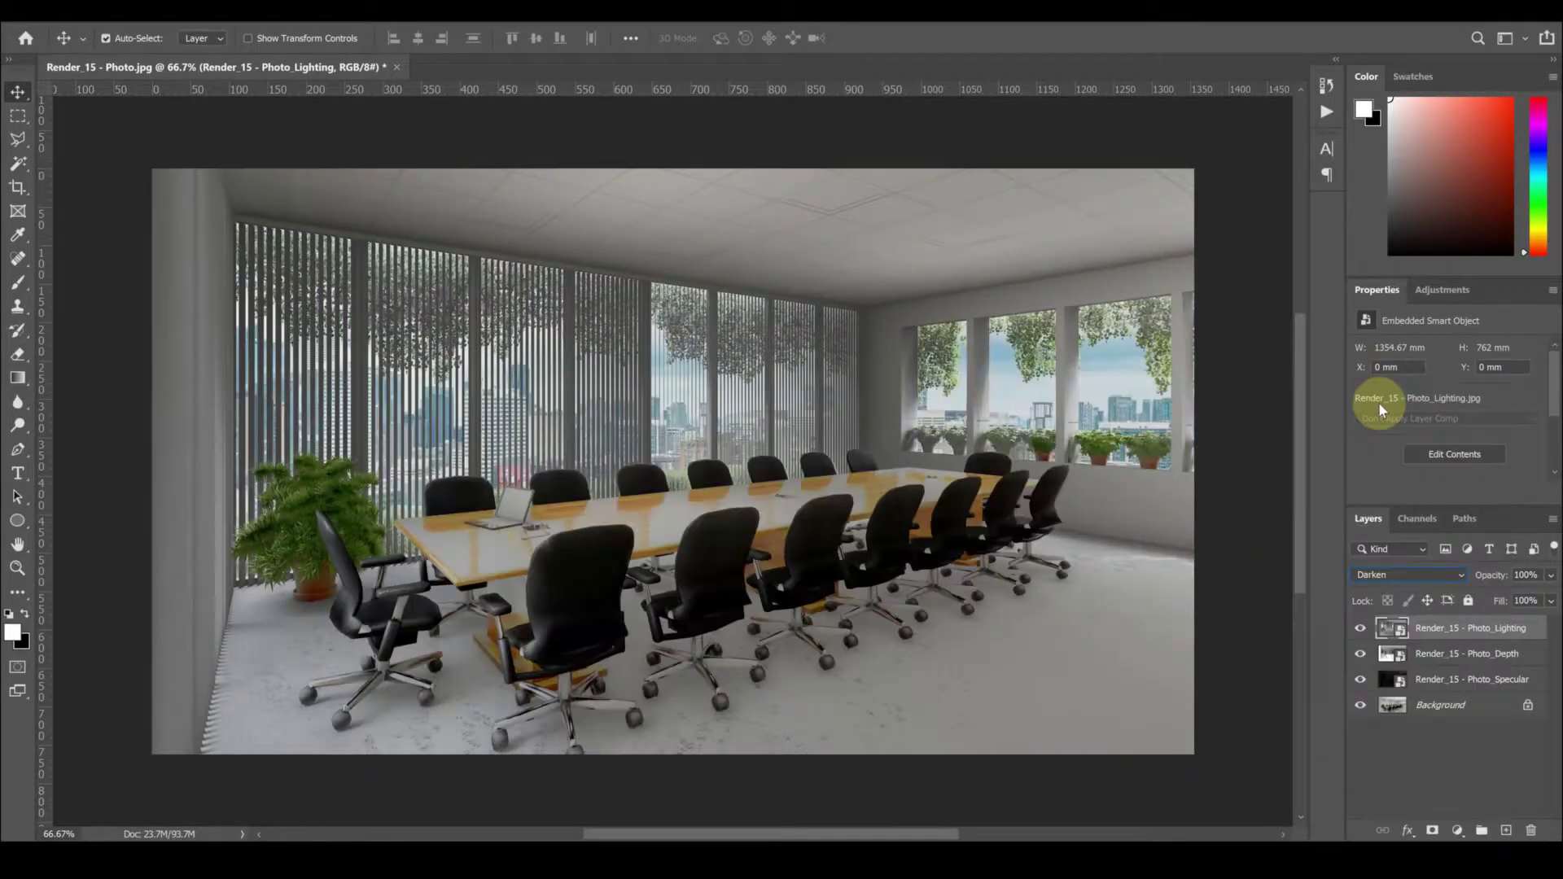
pyautogui.press('Down')
pyautogui.press('Down')
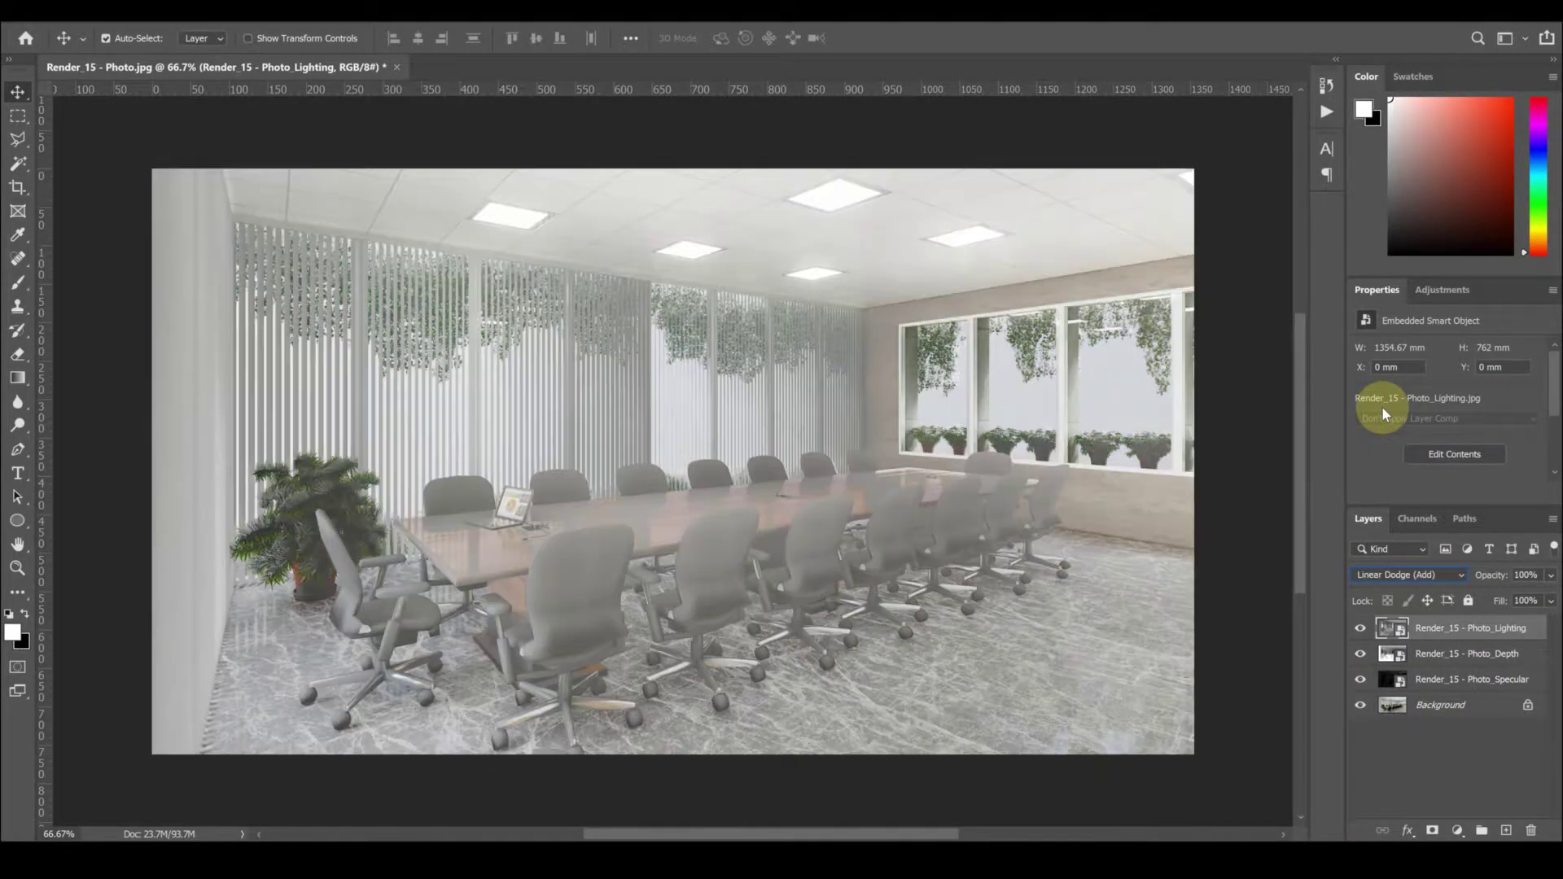
pyautogui.press('Down')
pyautogui.press('Down')
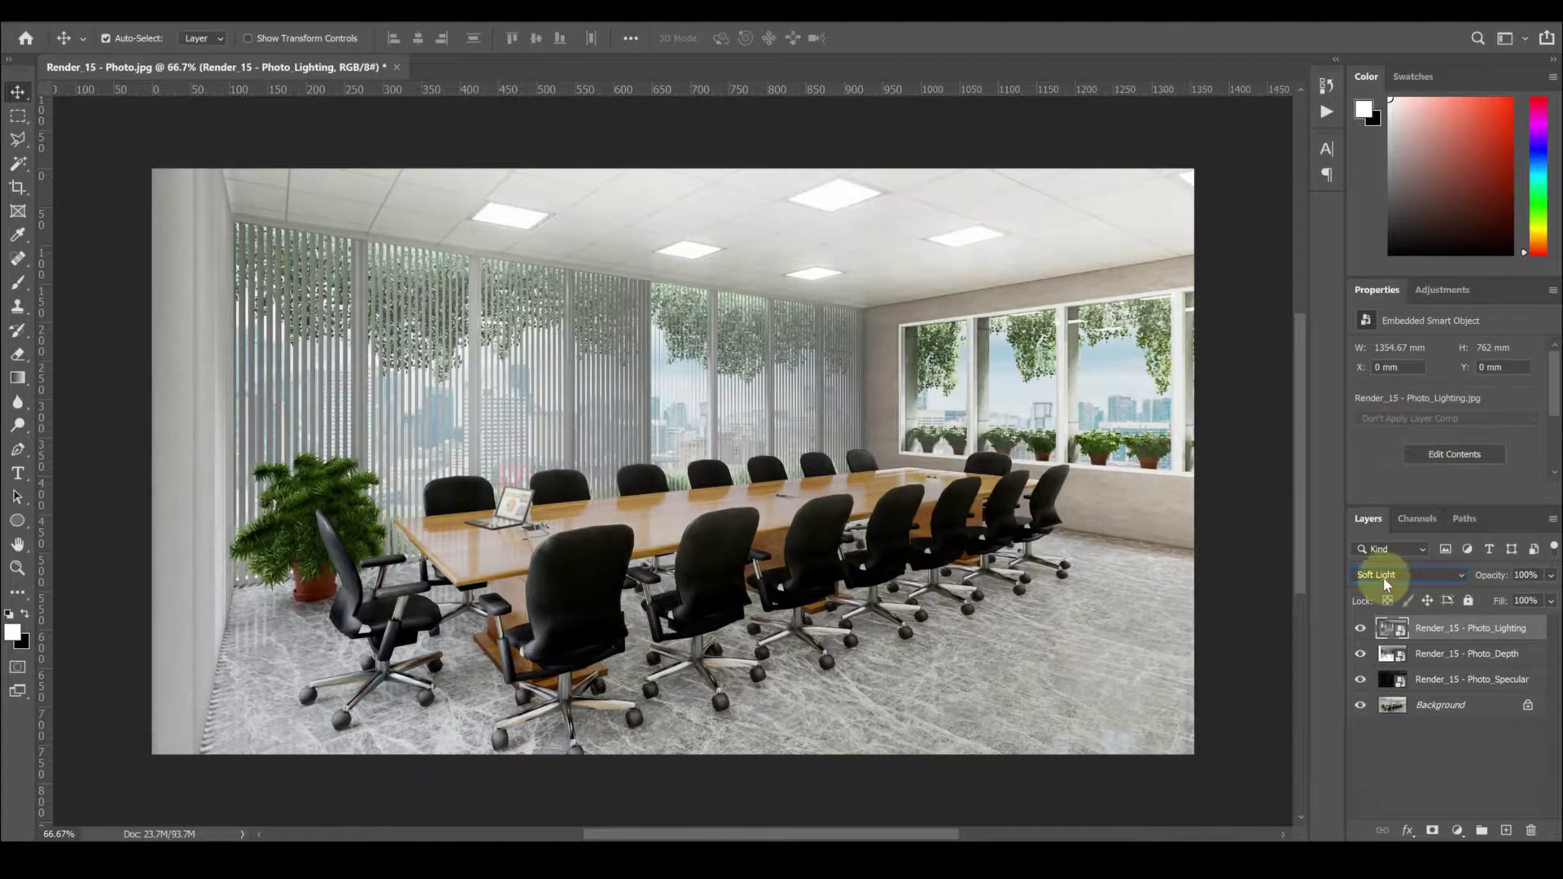
pyautogui.press('Down')
pyautogui.click(1361, 633)
pyautogui.click(1361, 633)
pyautogui.click(1361, 633)
# Set the lighting layer to Hard Light, duplicate it, and add a white layer mask
pyautogui.click(1388, 575)
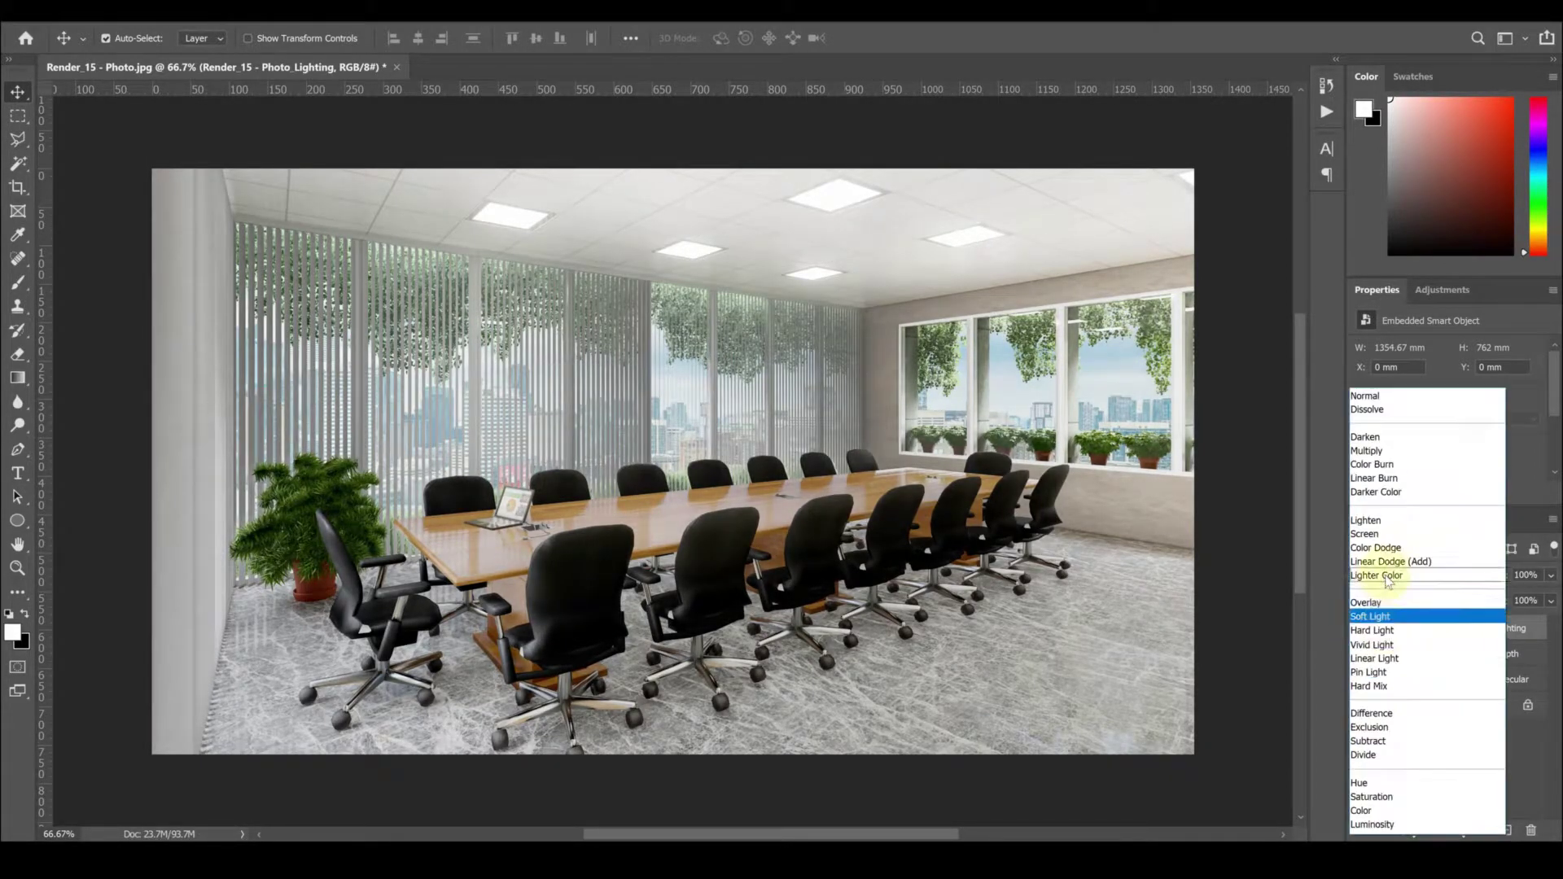
pyautogui.click(1372, 630)
pyautogui.click(1362, 643)
pyautogui.click(1362, 643)
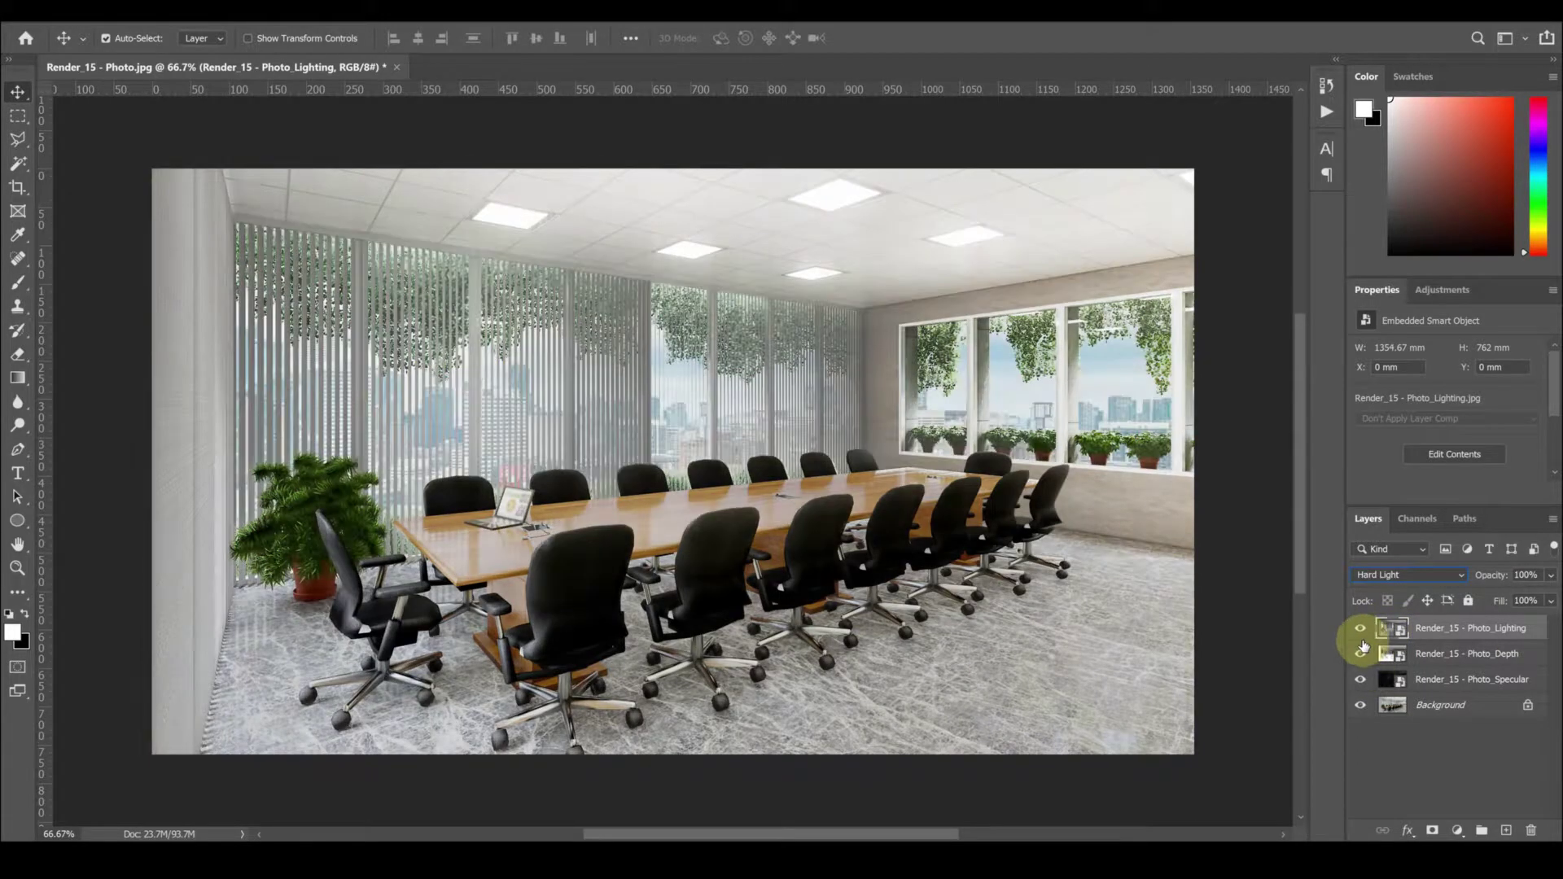
pyautogui.click(1362, 645)
pyautogui.click(1361, 633)
pyautogui.click(1361, 634)
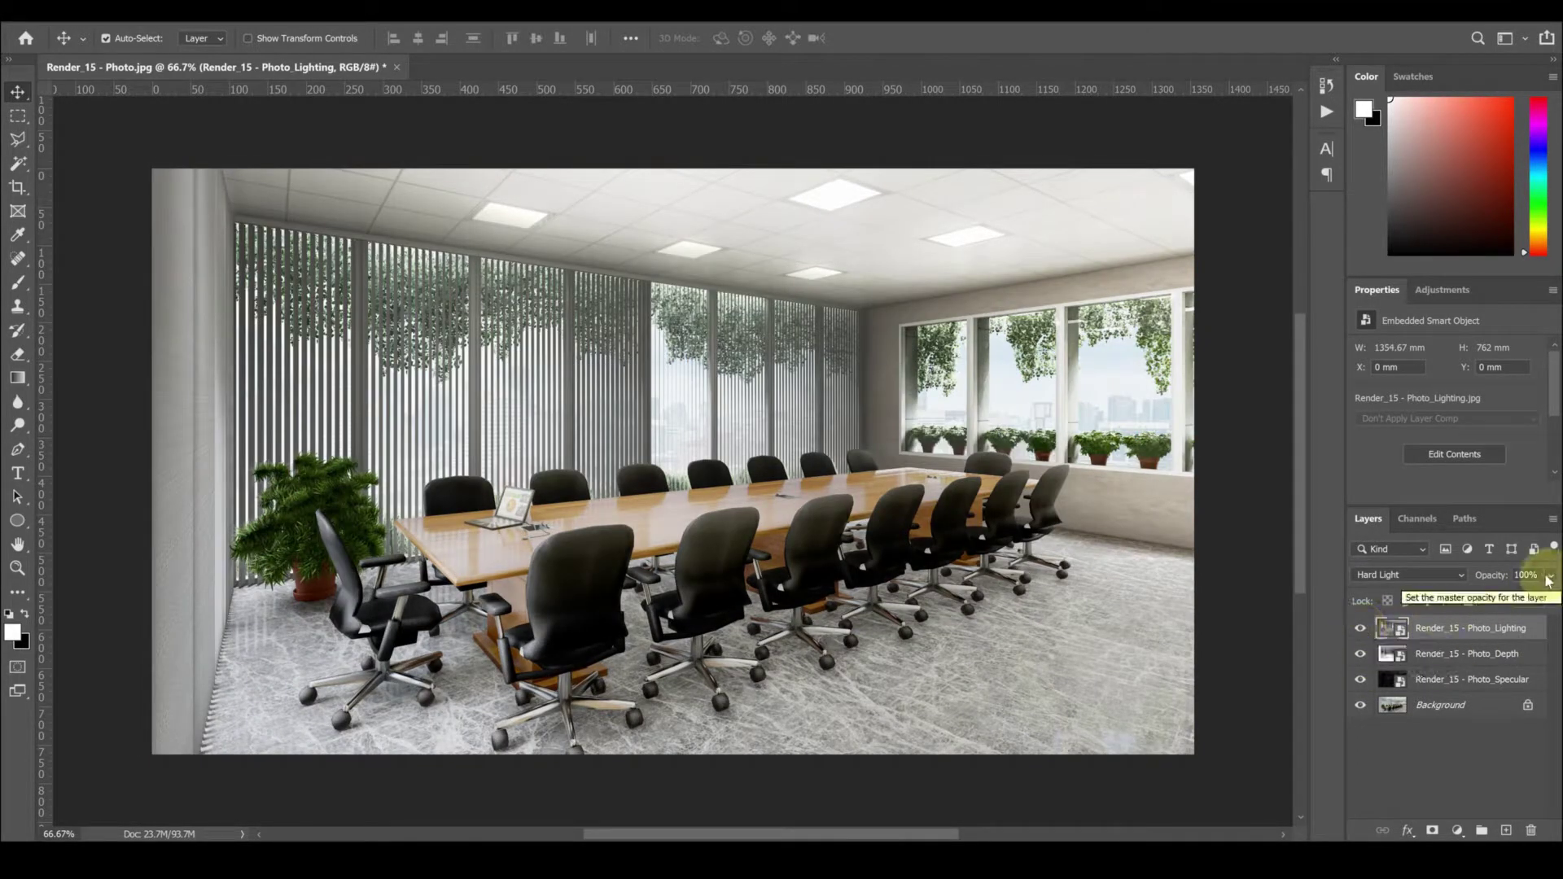
pyautogui.click(1432, 832)
pyautogui.click(18, 306)
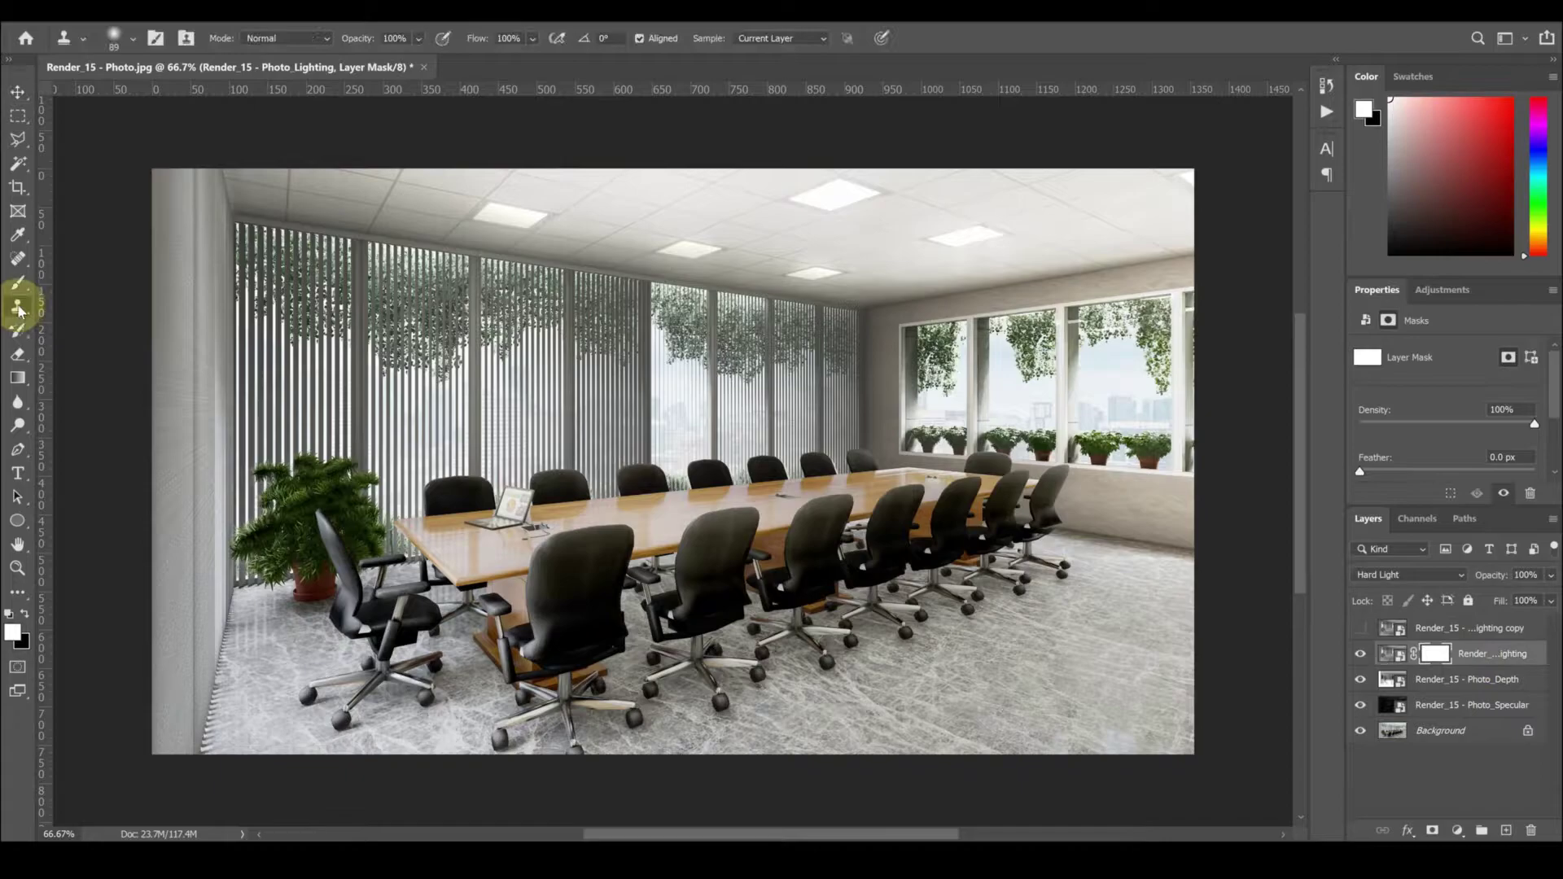
# Erase part of the Lighting layer mask to hide the lighting over part of the room
pyautogui.click(18, 355)
pyautogui.rightClick(545, 359)
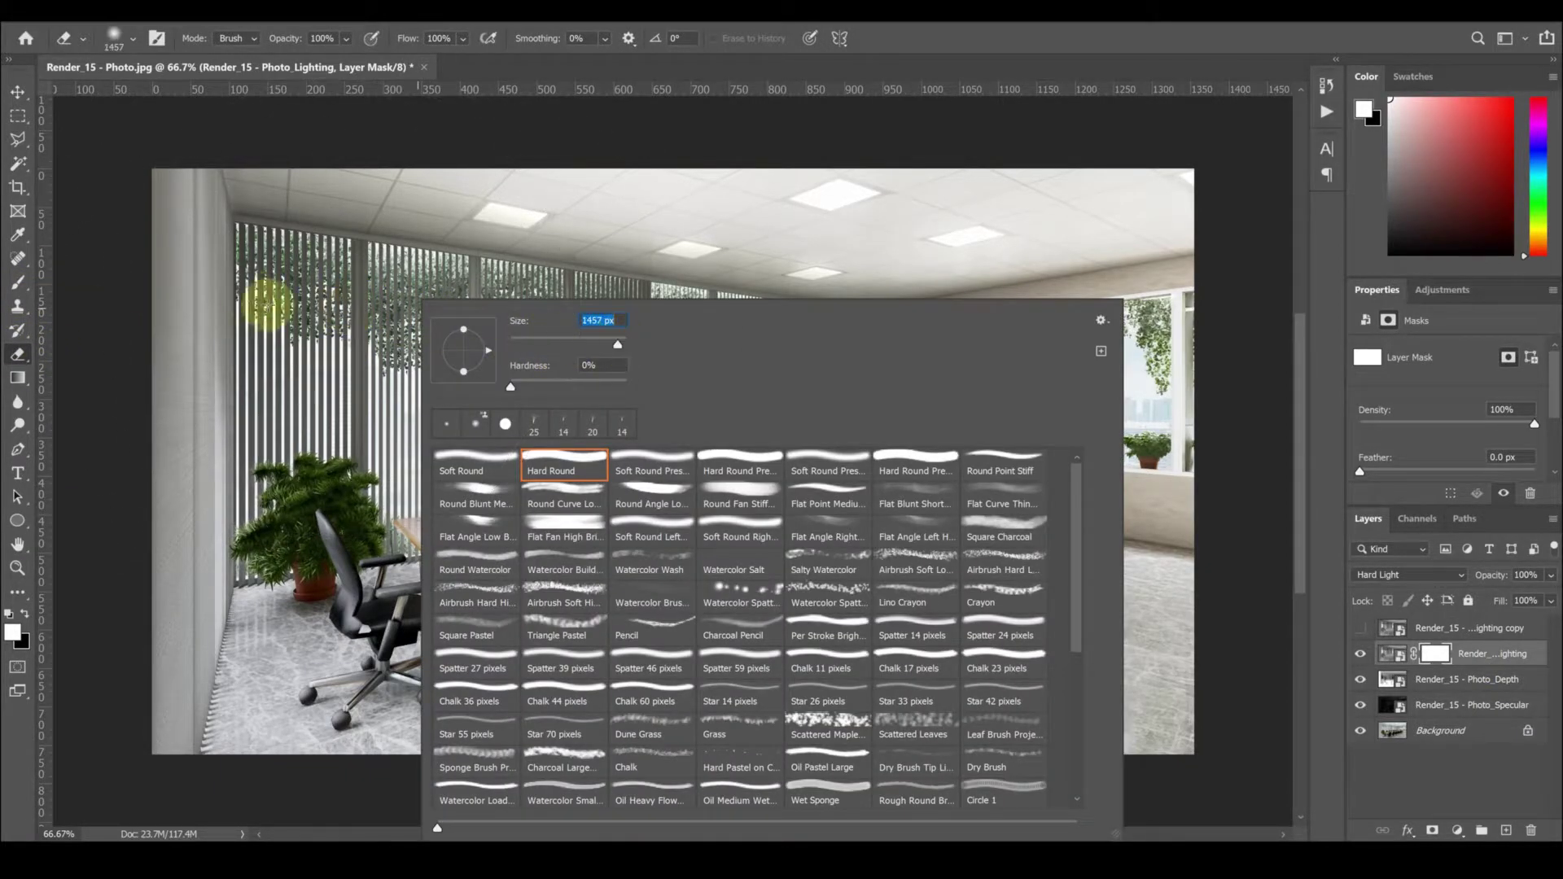
pyautogui.press('Return')
pyautogui.hotkey('ctrl', '-')
pyautogui.moveTo(716, 261)
pyautogui.mouseDown()
pyautogui.moveTo(1047, 349)
pyautogui.moveTo(280, 349)
pyautogui.mouseUp()
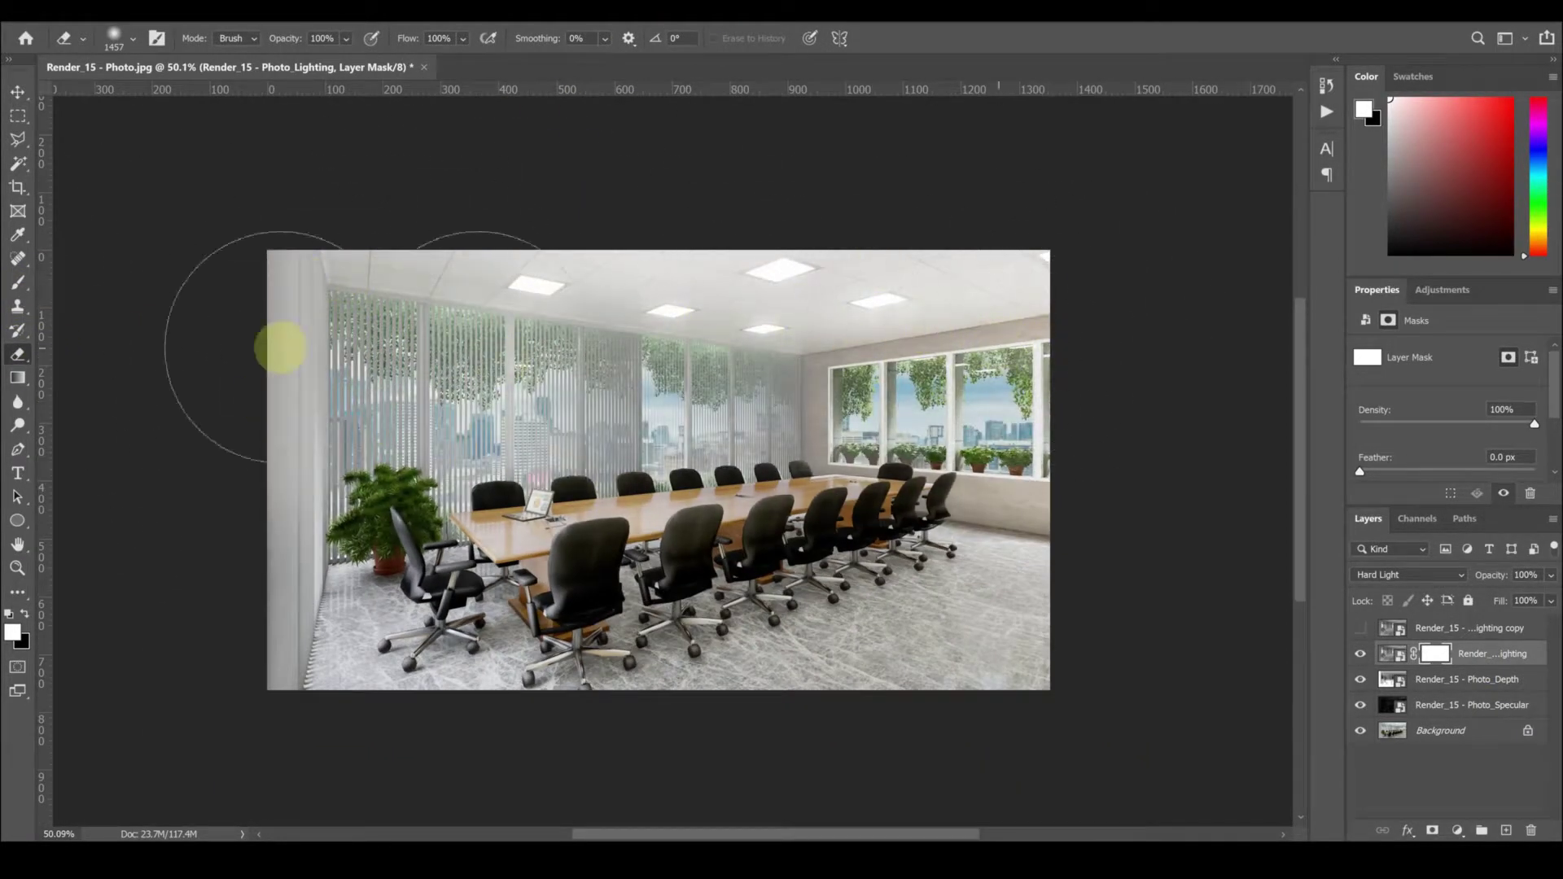
# Show the Lighting copy layer and set its blend mode to Soft Light
pyautogui.click(13, 96)
pyautogui.hotkey('ctrl', '0')
pyautogui.click(1361, 627)
pyautogui.click(1457, 628)
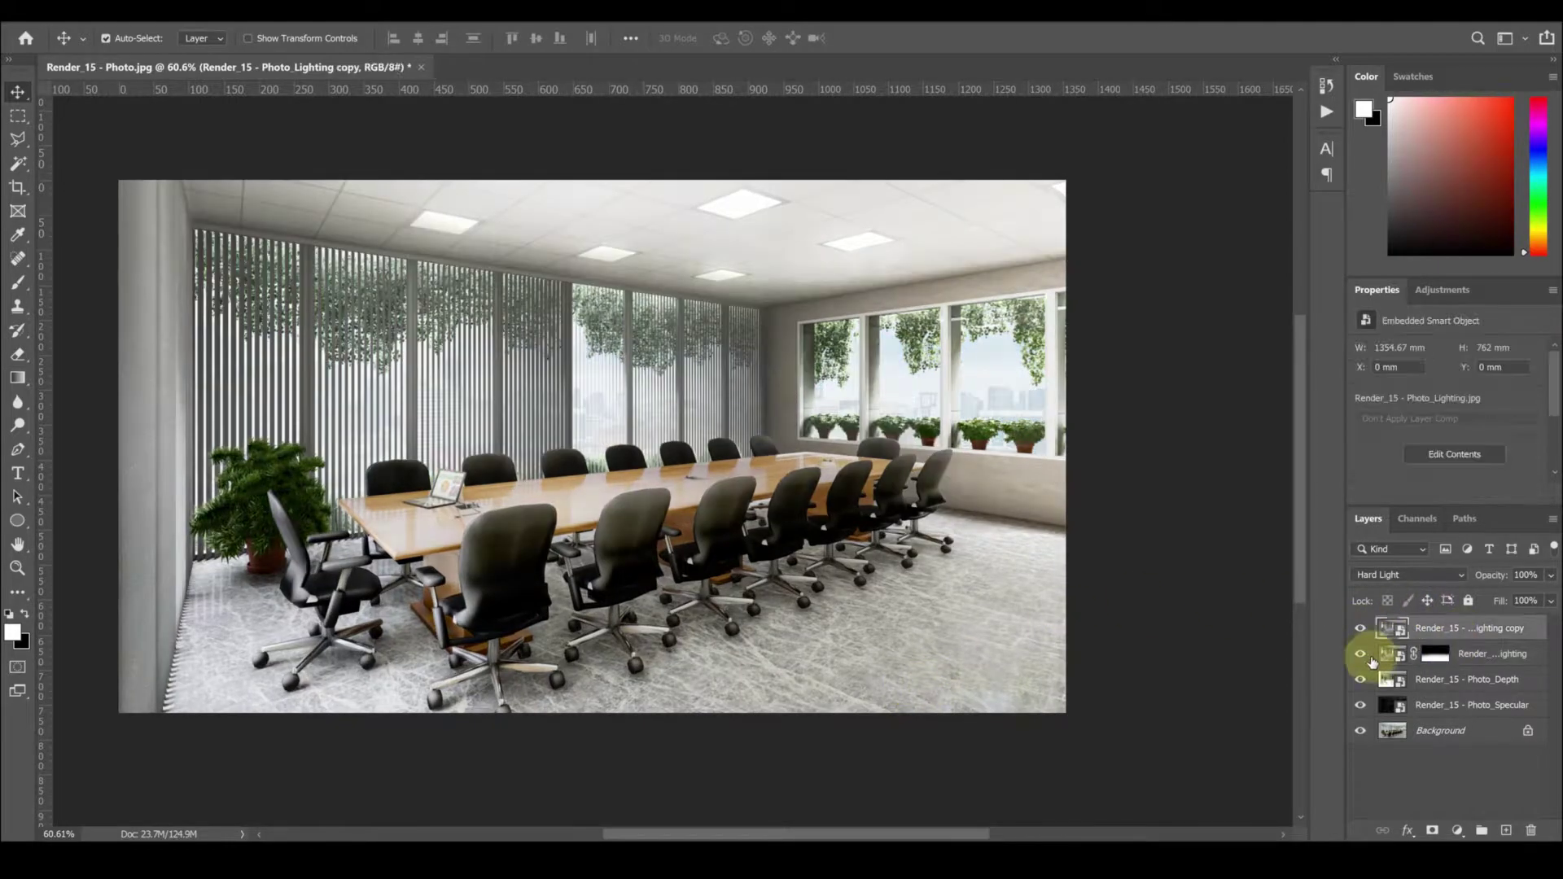
pyautogui.click(1408, 575)
pyautogui.click(1386, 619)
# Lower the original Lighting layer's opacity to 40%
pyautogui.click(1474, 654)
pyautogui.moveTo(1551, 575); pyautogui.dragTo(1496, 599)
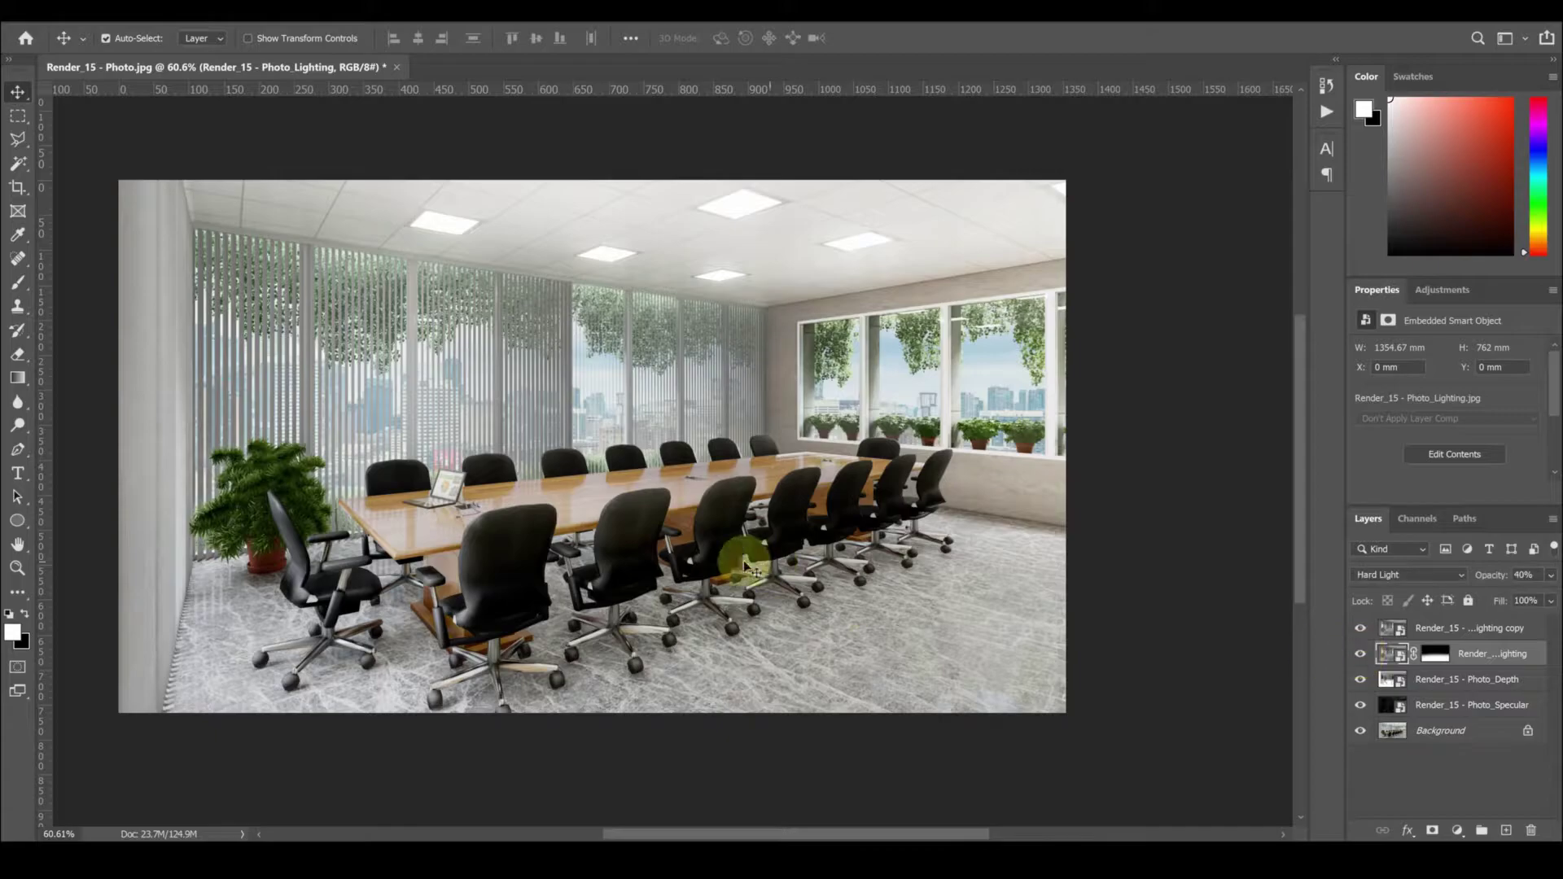
pyautogui.keyDown('alt'); pyautogui.scroll(1, 843, 399); pyautogui.keyUp('alt')
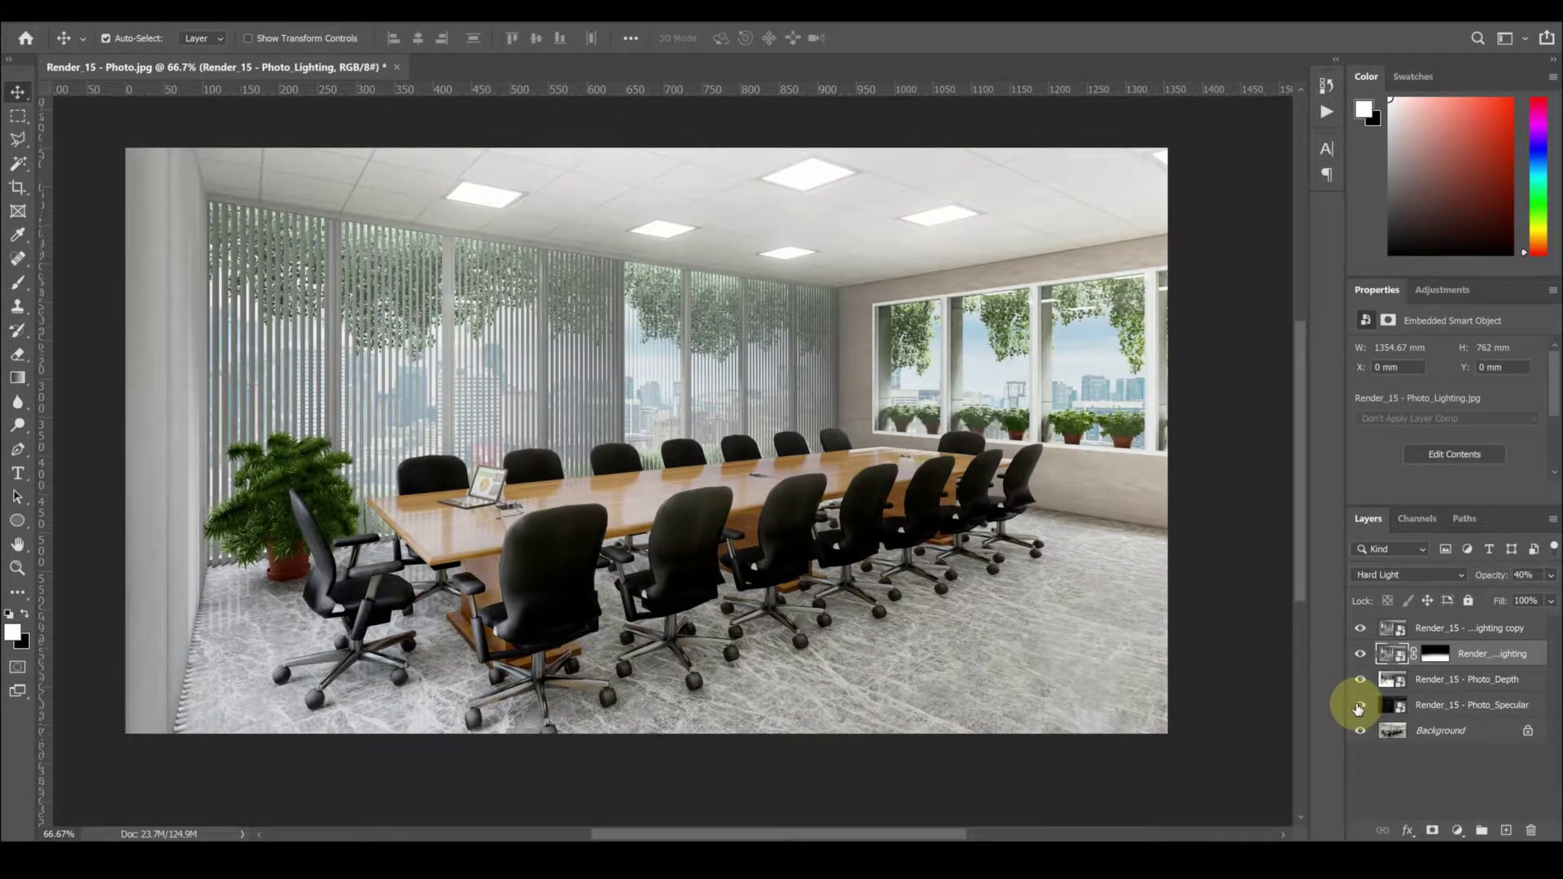
pyautogui.keyDown('alt'); pyautogui.scroll(-1, 1363, 720); pyautogui.keyUp('alt')
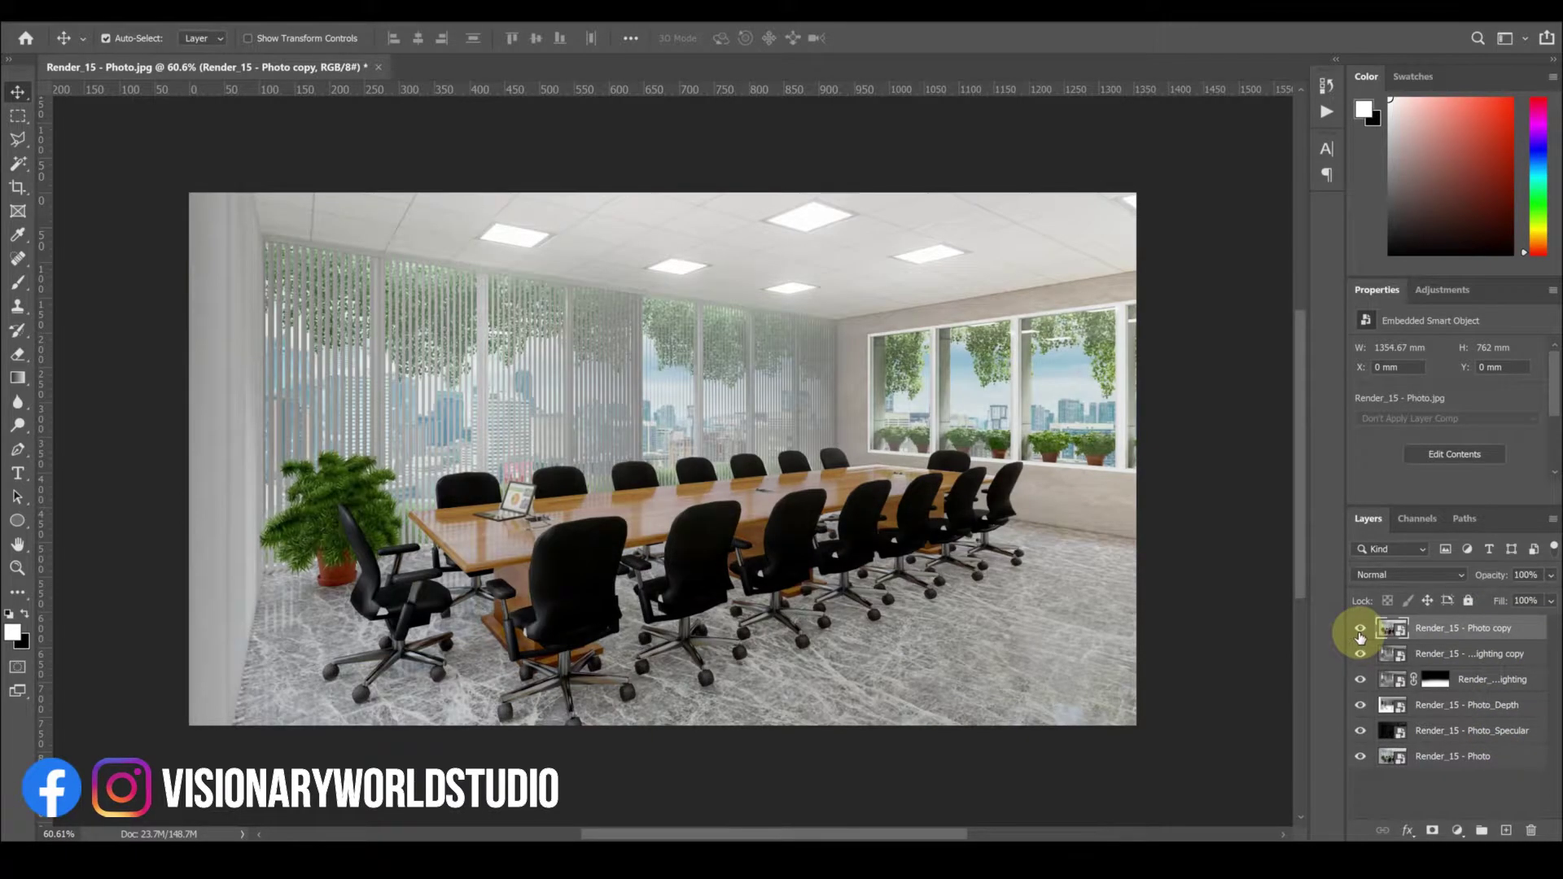
# Compare with the top photo copy hidden, then bring in the Render_15 Specular pass
pyautogui.click(1360, 629)
pyautogui.click(1360, 629)
pyautogui.click(1360, 629)
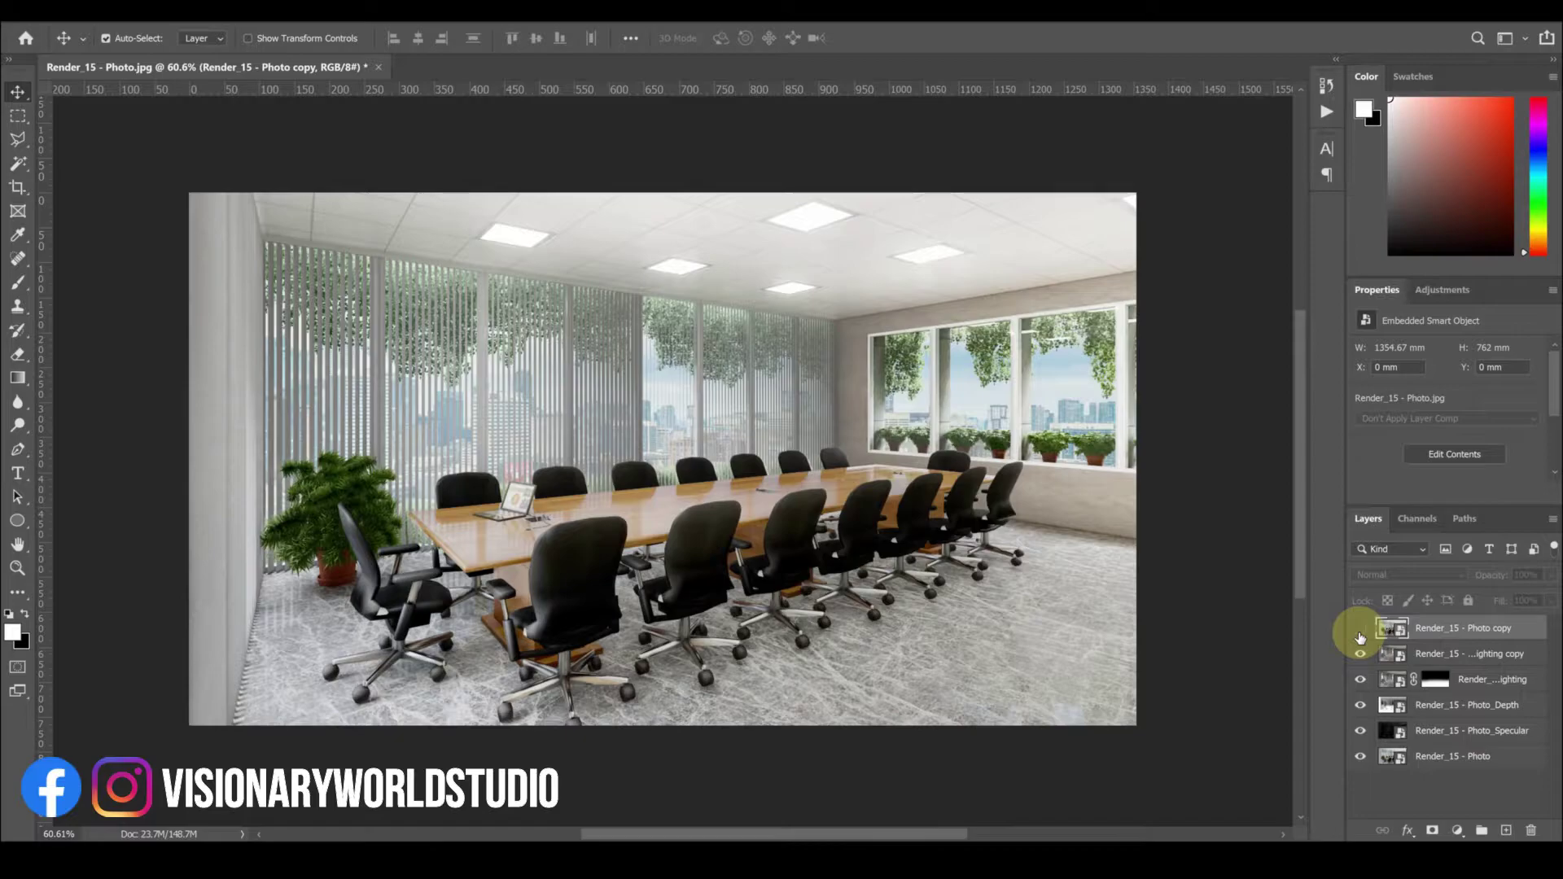
pyautogui.click(1359, 629)
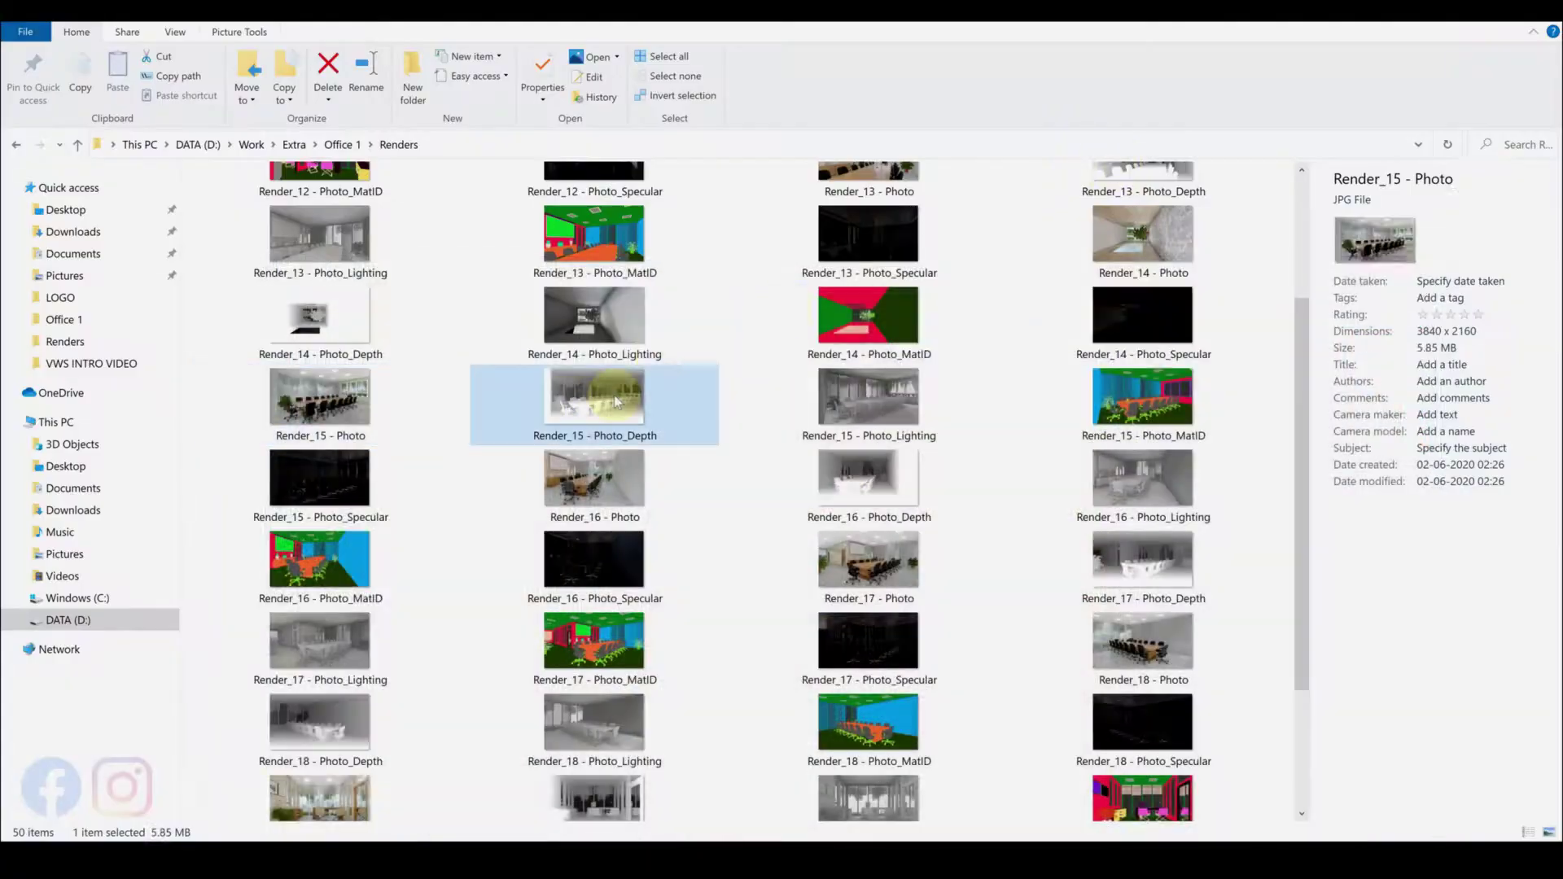
pyautogui.doubleClick(615, 402)
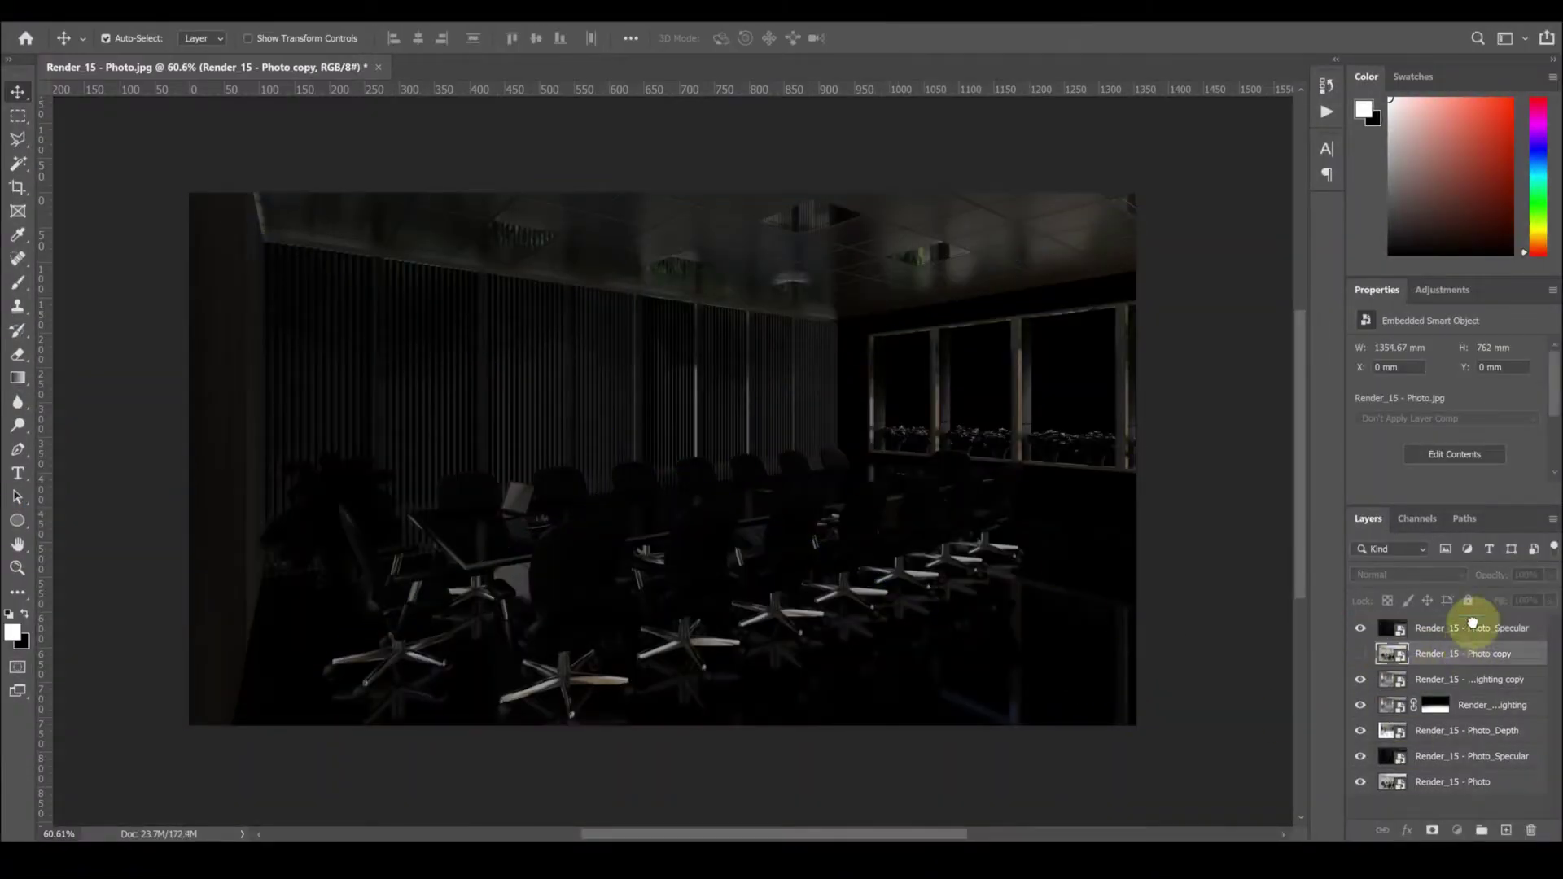
# Erase the Specular layer mask over the blinds and windows with a 1000 px brush
pyautogui.click(18, 354)
pyautogui.moveTo(1186, 656)
pyautogui.mouseDown()
pyautogui.moveTo(227, 436)
pyautogui.moveTo(736, 598)
pyautogui.moveTo(1182, 513)
pyautogui.mouseUp()
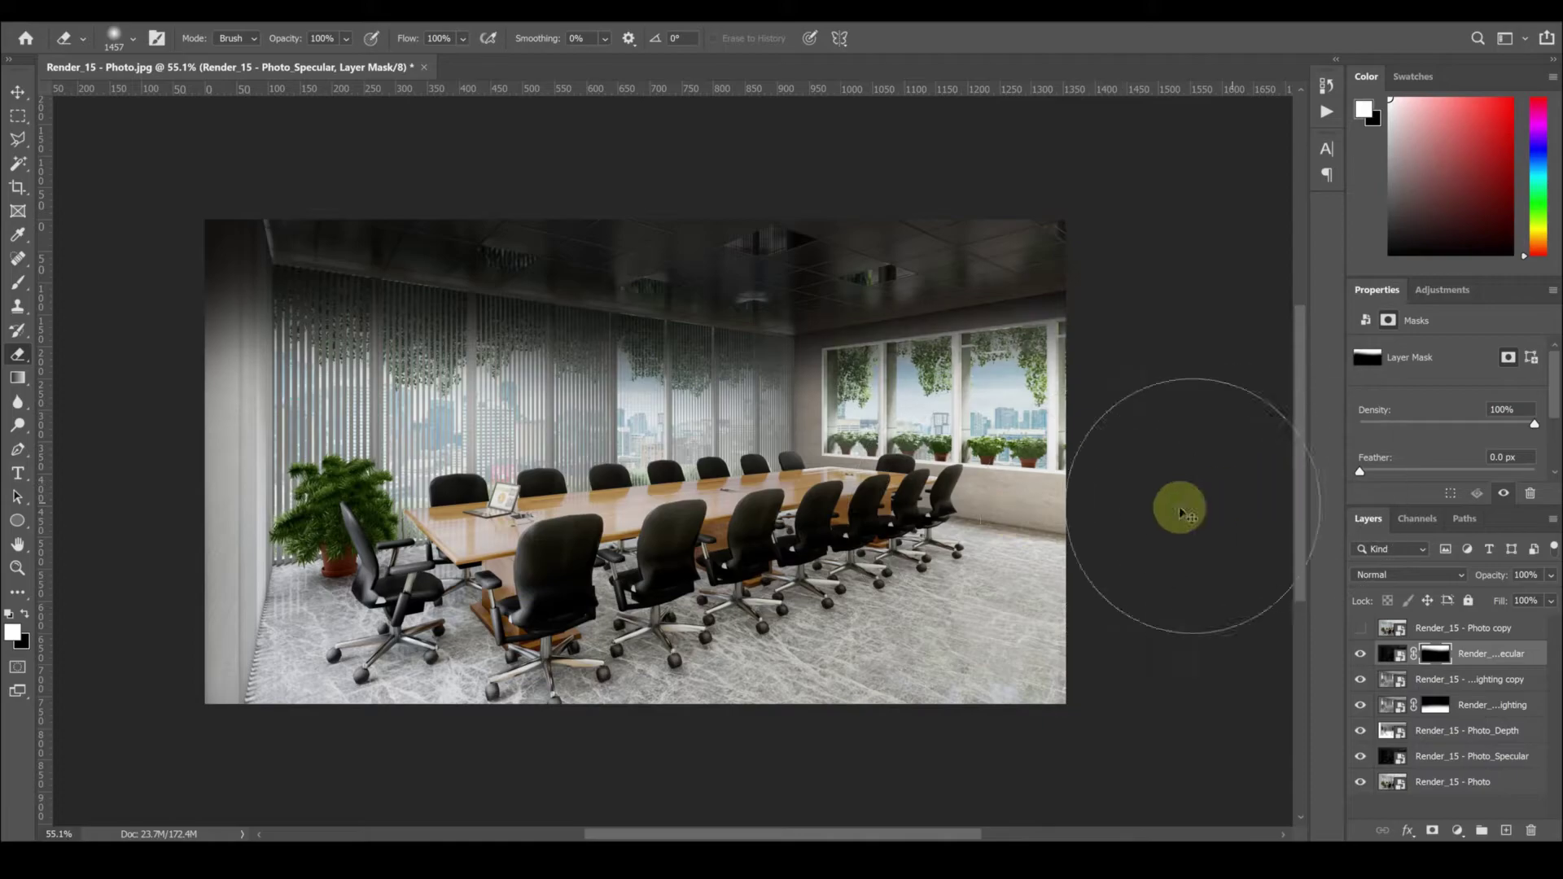
pyautogui.rightClick(895, 488)
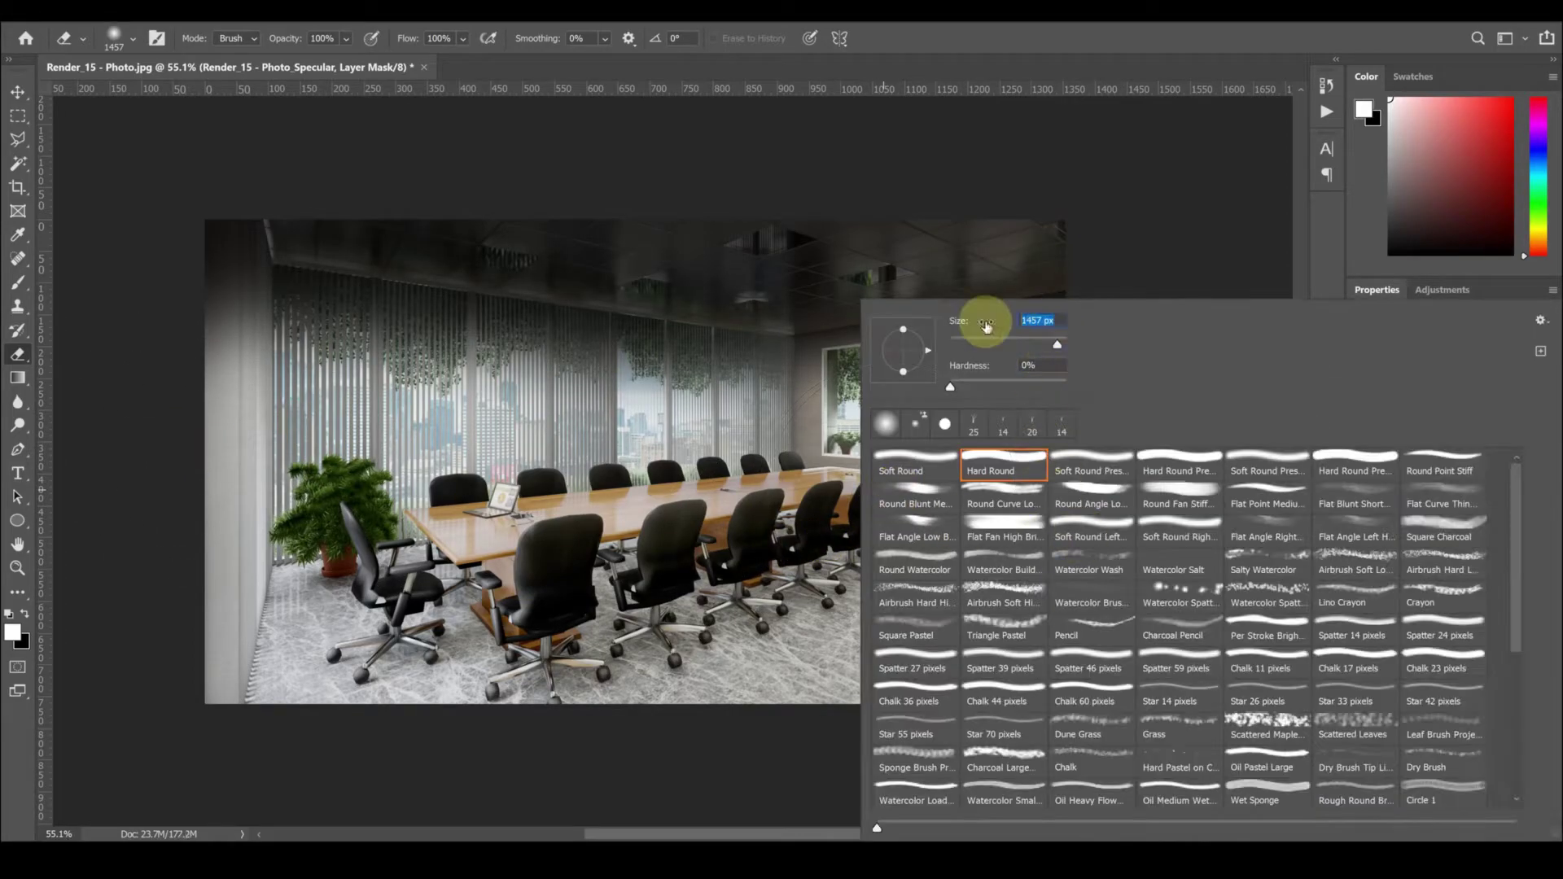
pyautogui.write('1000')
pyautogui.press('Return')
pyautogui.moveTo(204, 406); pyautogui.dragTo(1096, 418)
# Set the Specular layer's blend mode to Overlay
pyautogui.click(1409, 574)
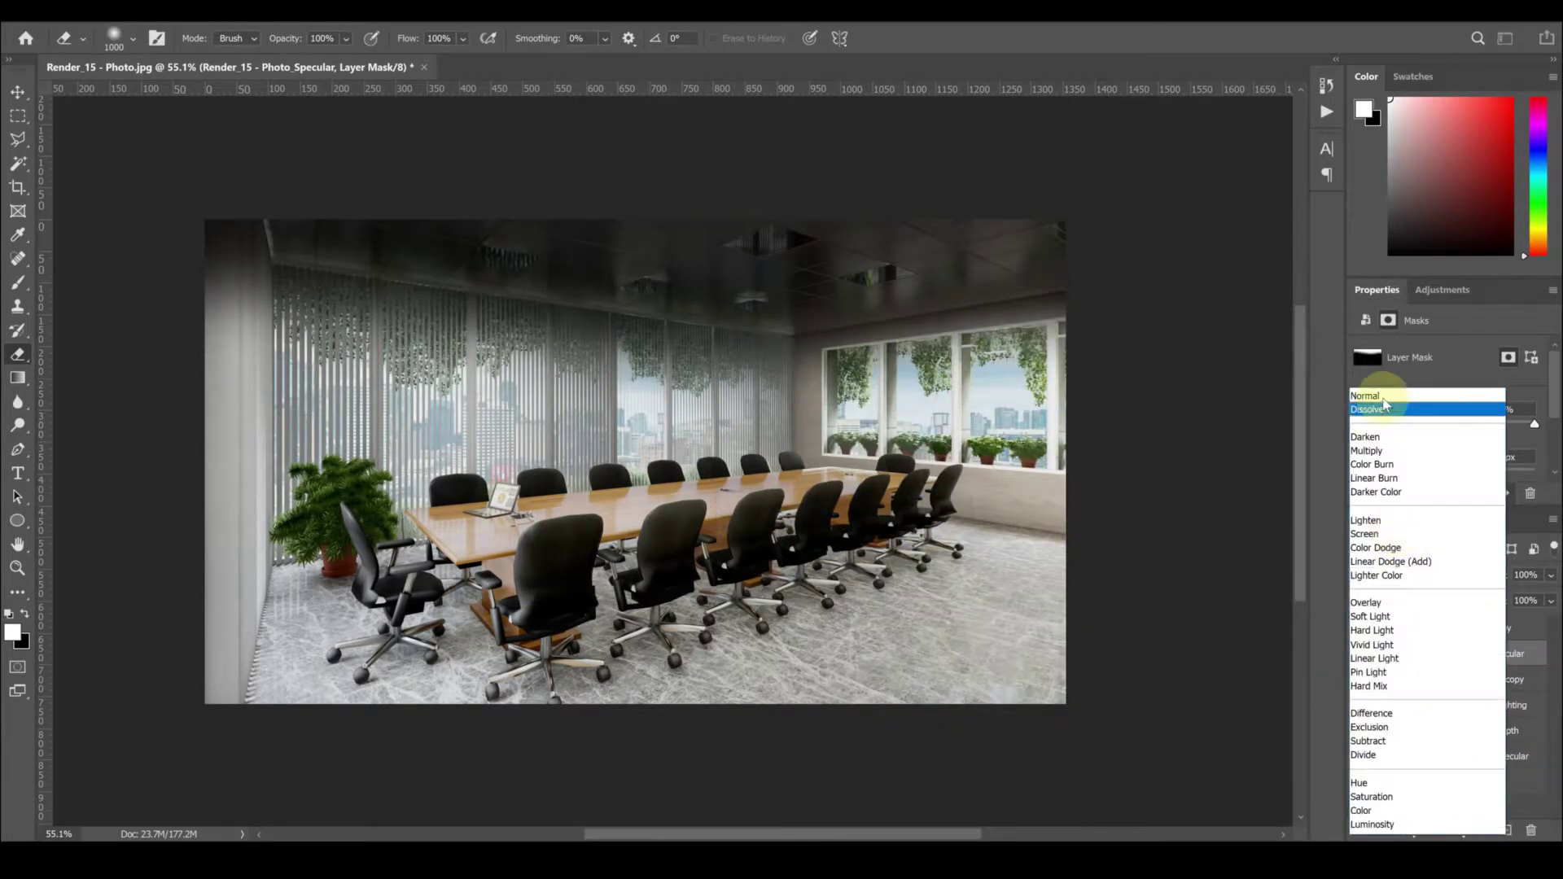
pyautogui.click(1369, 399)
pyautogui.press('Down')
pyautogui.press('Down')
pyautogui.press('Down')
pyautogui.press('Down')
pyautogui.press('Down')
pyautogui.press('Down')
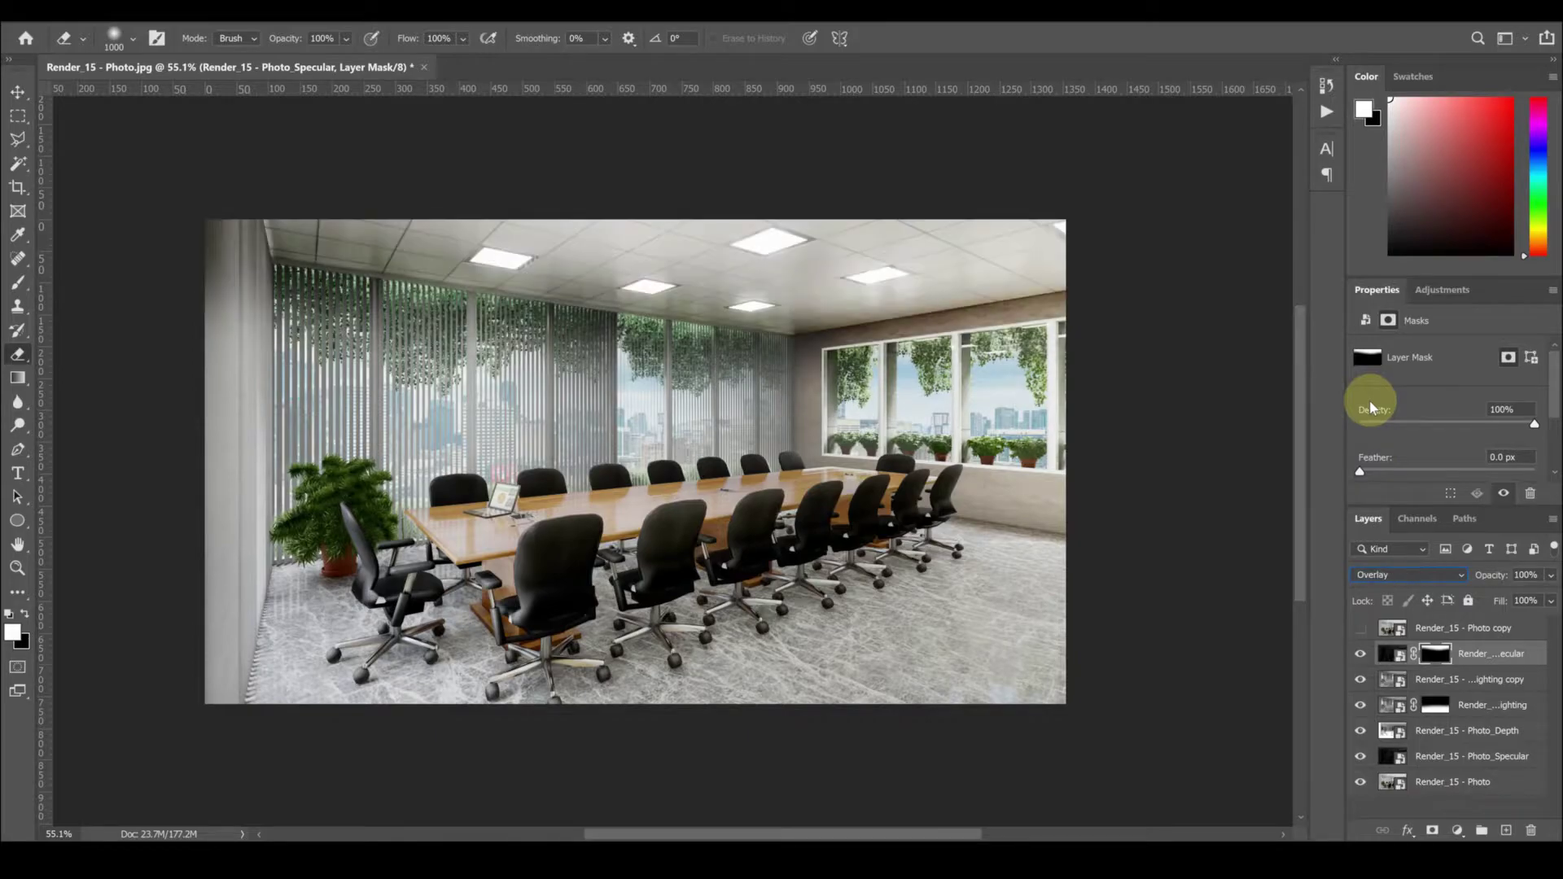
pyautogui.press('Down')
pyautogui.press('Down')
pyautogui.press('Down')
# Draw a Polygonal Lasso selection around the room to mask out the ceiling
pyautogui.keyDown('alt'); pyautogui.scroll(1, 497, 277); pyautogui.keyUp('alt')
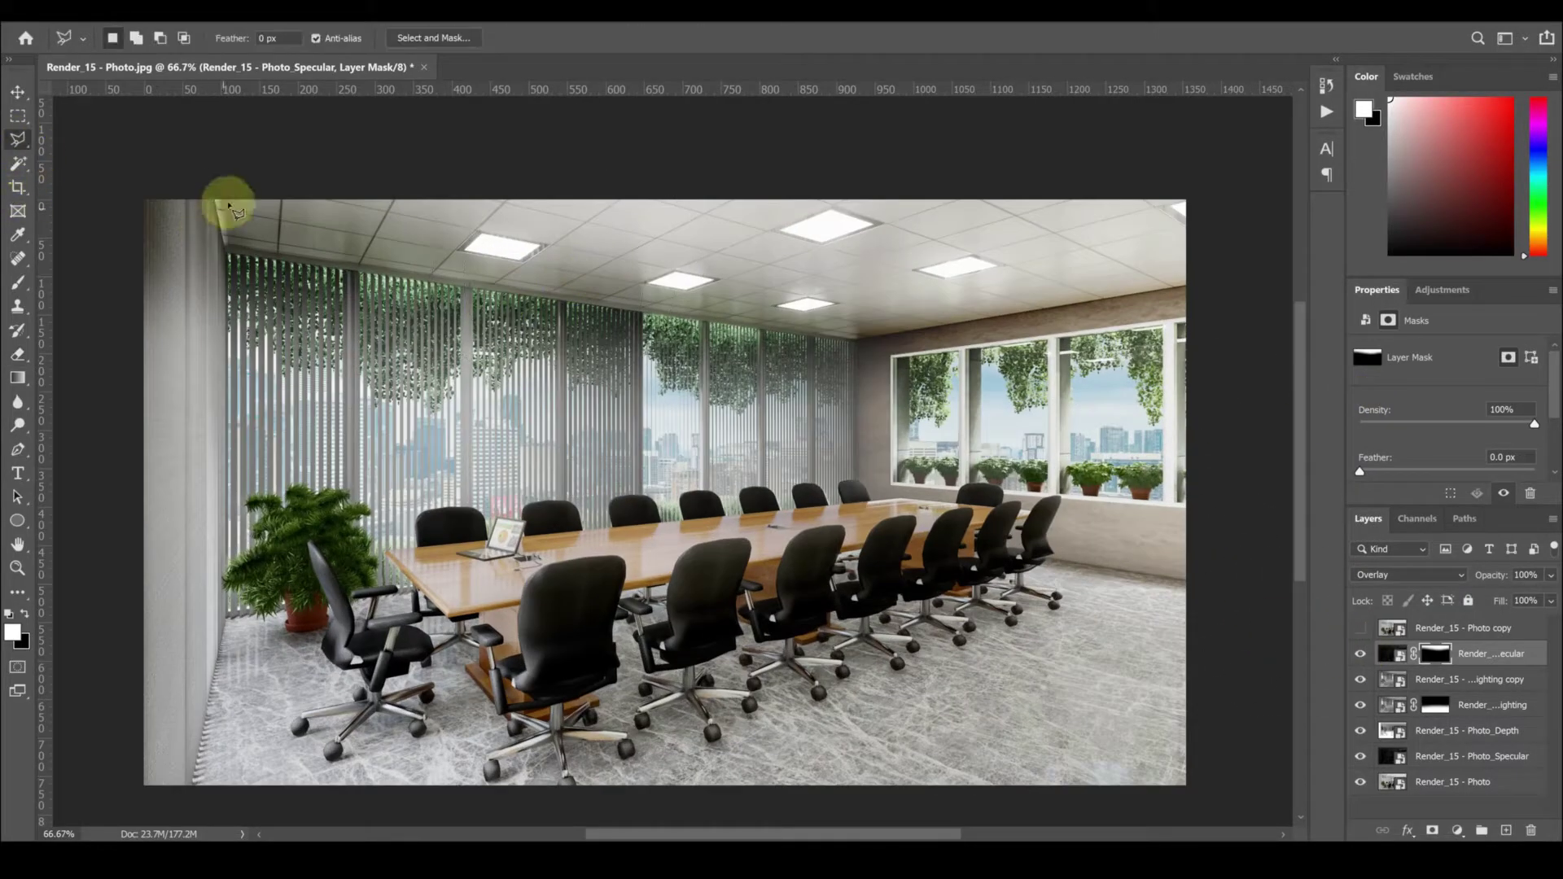
pyautogui.keyDown('alt'); pyautogui.scroll(1, 230, 207); pyautogui.keyUp('alt')
pyautogui.keyDown('alt'); pyautogui.scroll(1, 219, 216); pyautogui.keyUp('alt')
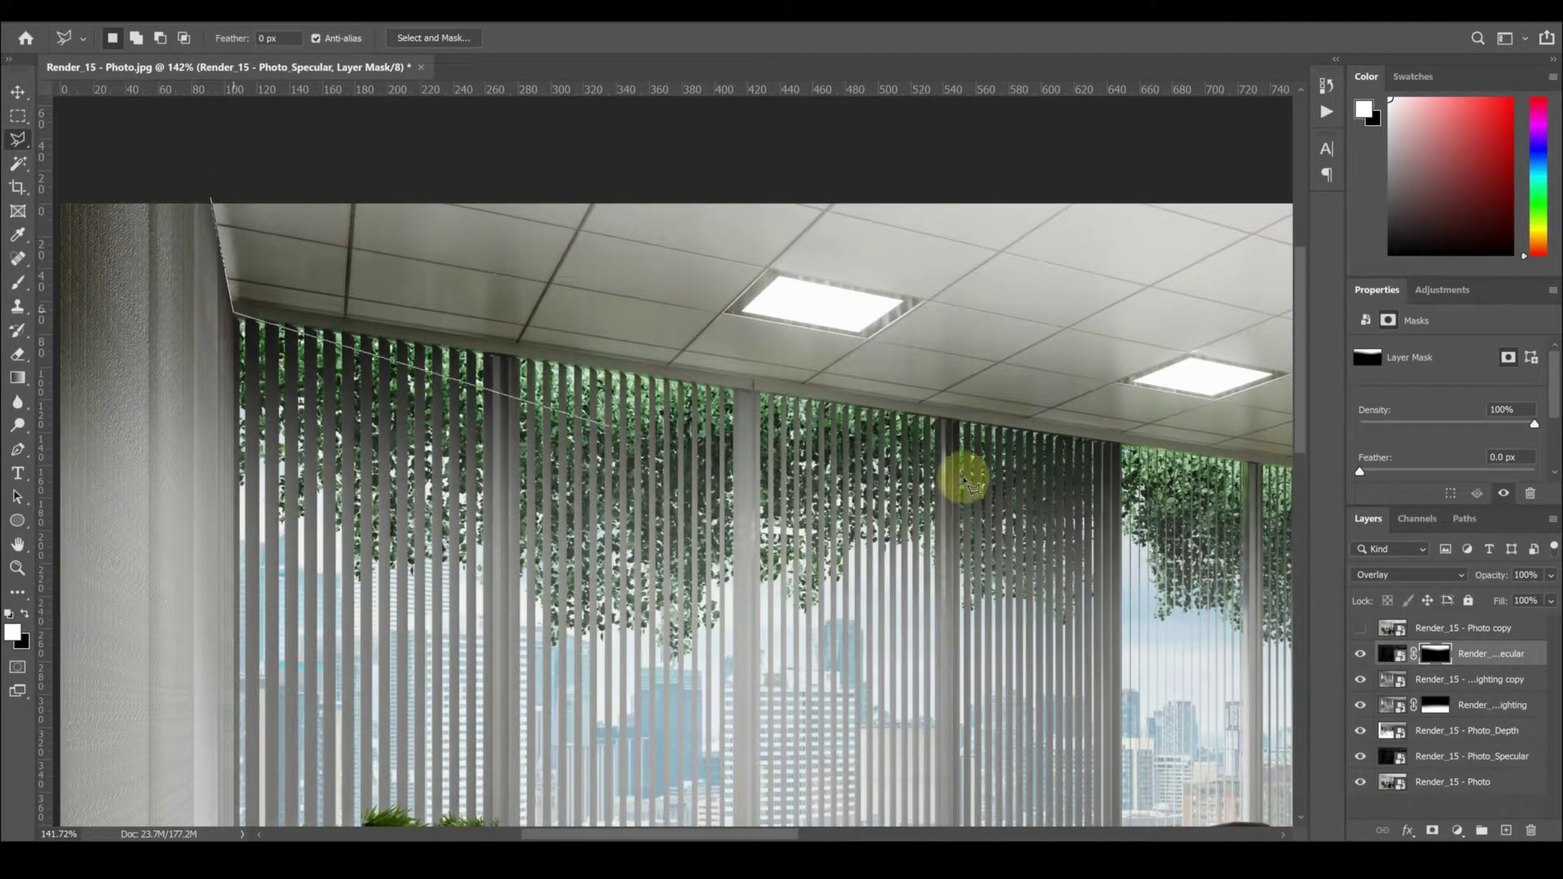
pyautogui.keyDown('ctrl'); pyautogui.hscroll(3, 964, 481); pyautogui.keyUp('ctrl')
pyautogui.keyDown('ctrl'); pyautogui.hscroll(3, 854, 506); pyautogui.keyUp('ctrl')
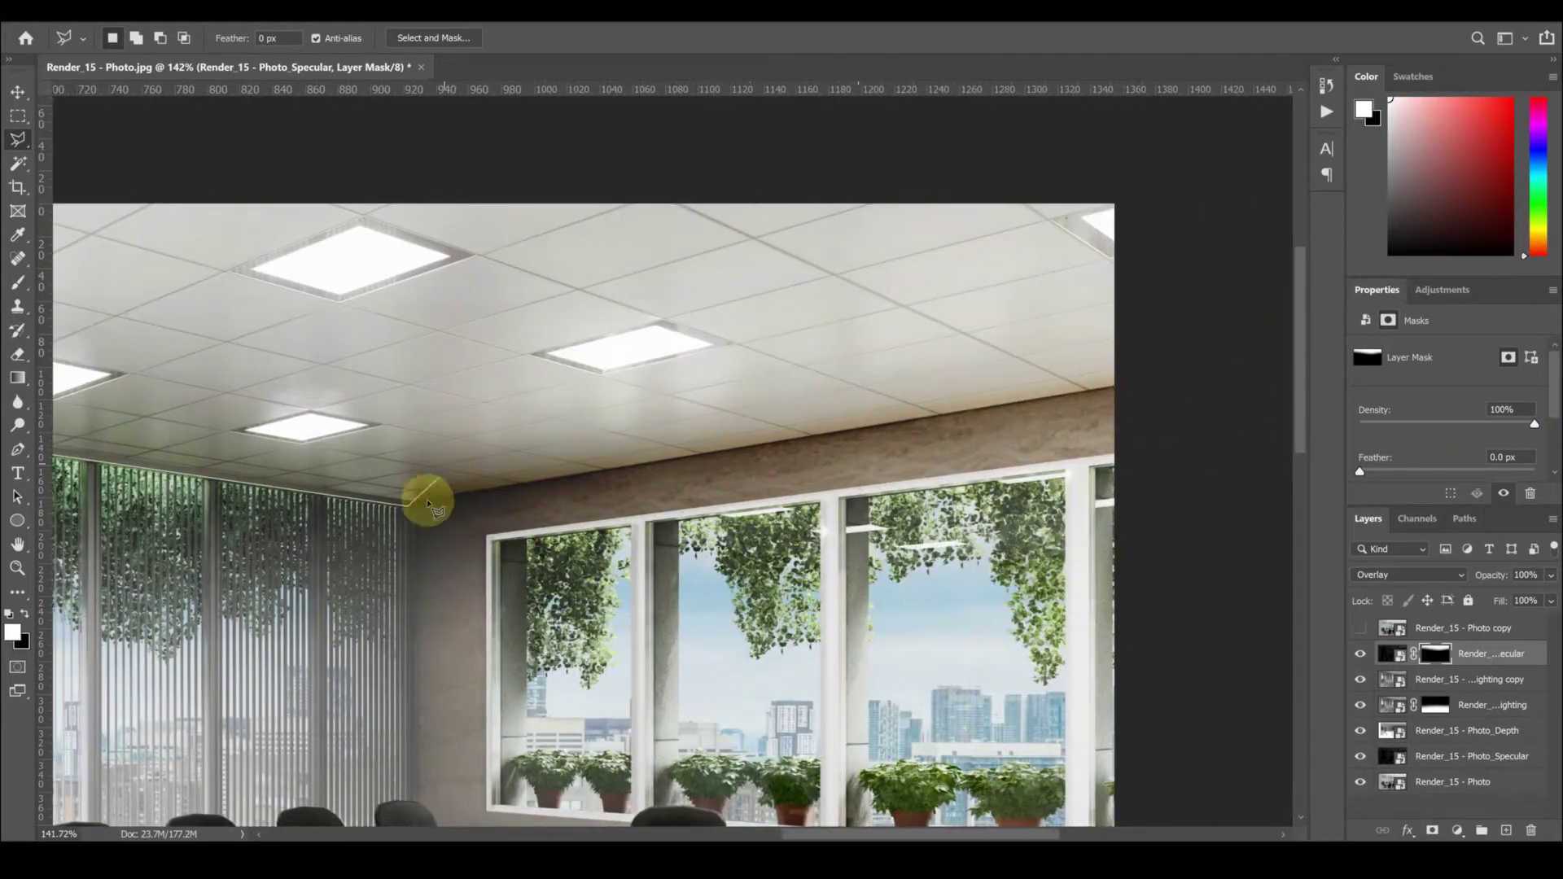
pyautogui.click(1226, 371)
pyautogui.scroll(-10, 1221, 488)
pyautogui.click(486, 681)
pyautogui.scroll(10, 485, 680)
pyautogui.doubleClick(915, 171)
pyautogui.keyDown('alt'); pyautogui.scroll(-3, 899, 265); pyautogui.keyUp('alt')
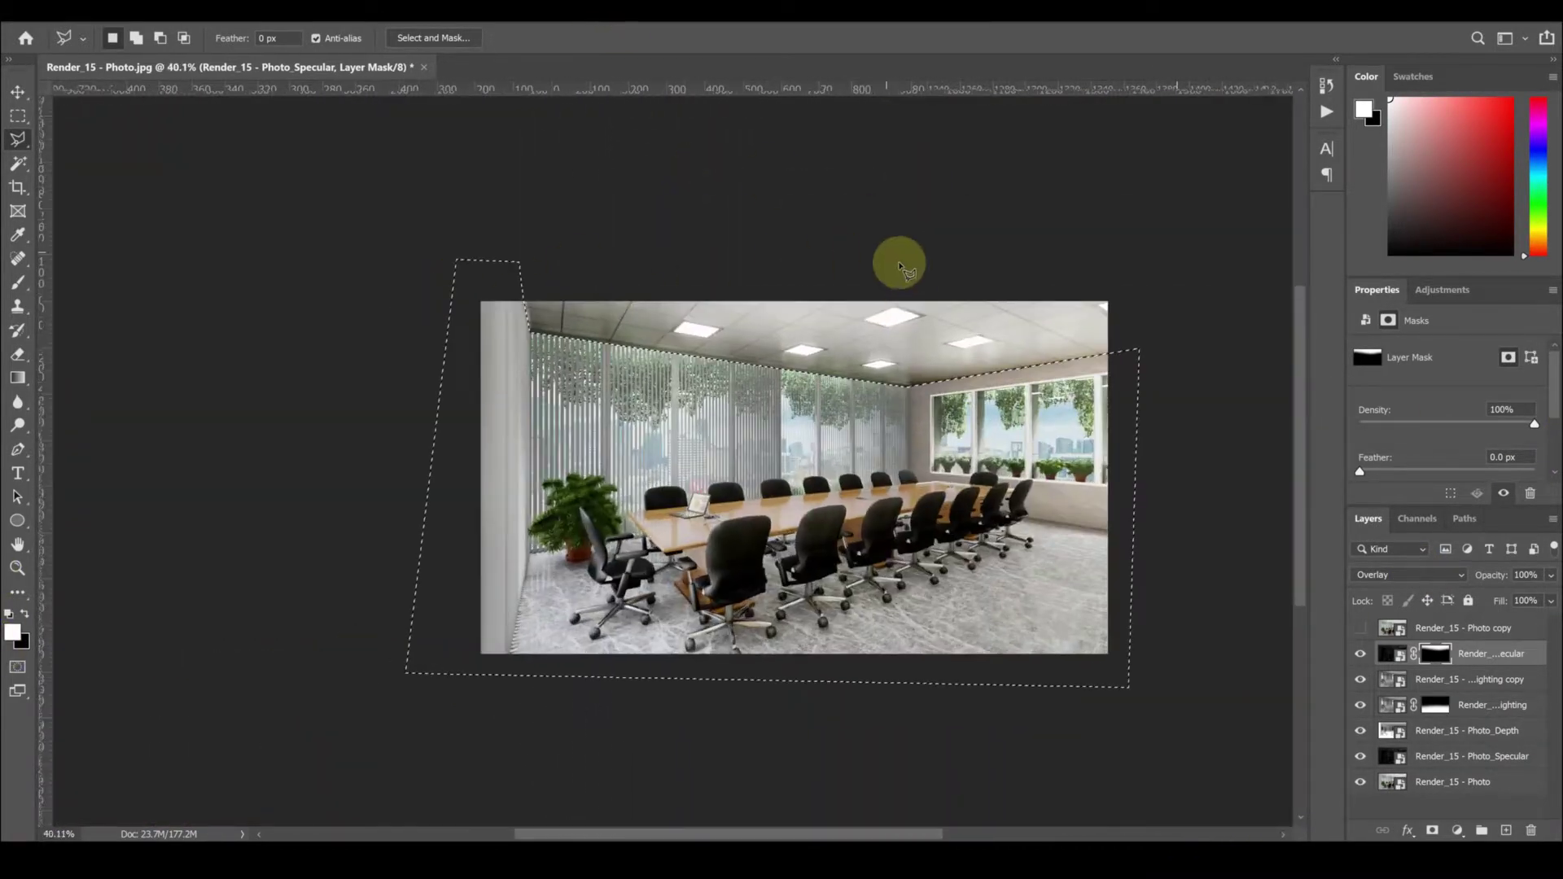
# Lower the Specular layer's opacity to 25% and review the result
pyautogui.keyDown('alt'); pyautogui.scroll(3, 899, 265); pyautogui.keyUp('alt')
pyautogui.keyDown('alt'); pyautogui.scroll(1, 820, 391); pyautogui.keyUp('alt')
pyautogui.keyDown('alt'); pyautogui.scroll(1, 743, 338); pyautogui.keyUp('alt')
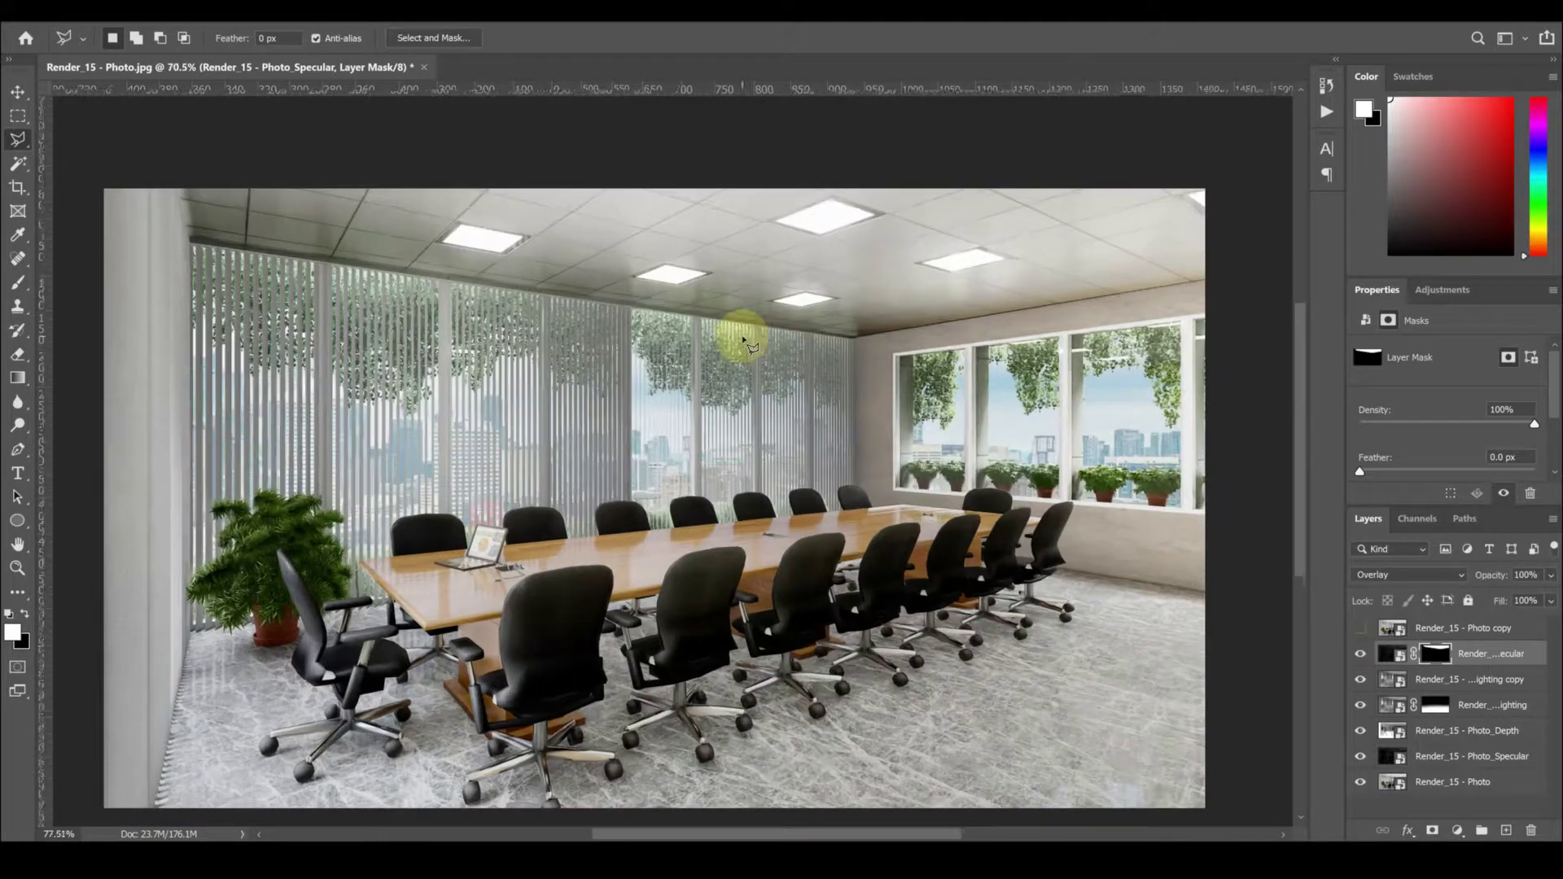
pyautogui.keyDown('alt'); pyautogui.scroll(1, 743, 338); pyautogui.keyUp('alt')
pyautogui.keyDown('alt'); pyautogui.scroll(2, 265, 133); pyautogui.keyUp('alt')
pyautogui.keyDown('alt'); pyautogui.scroll(3, 231, 244); pyautogui.keyUp('alt')
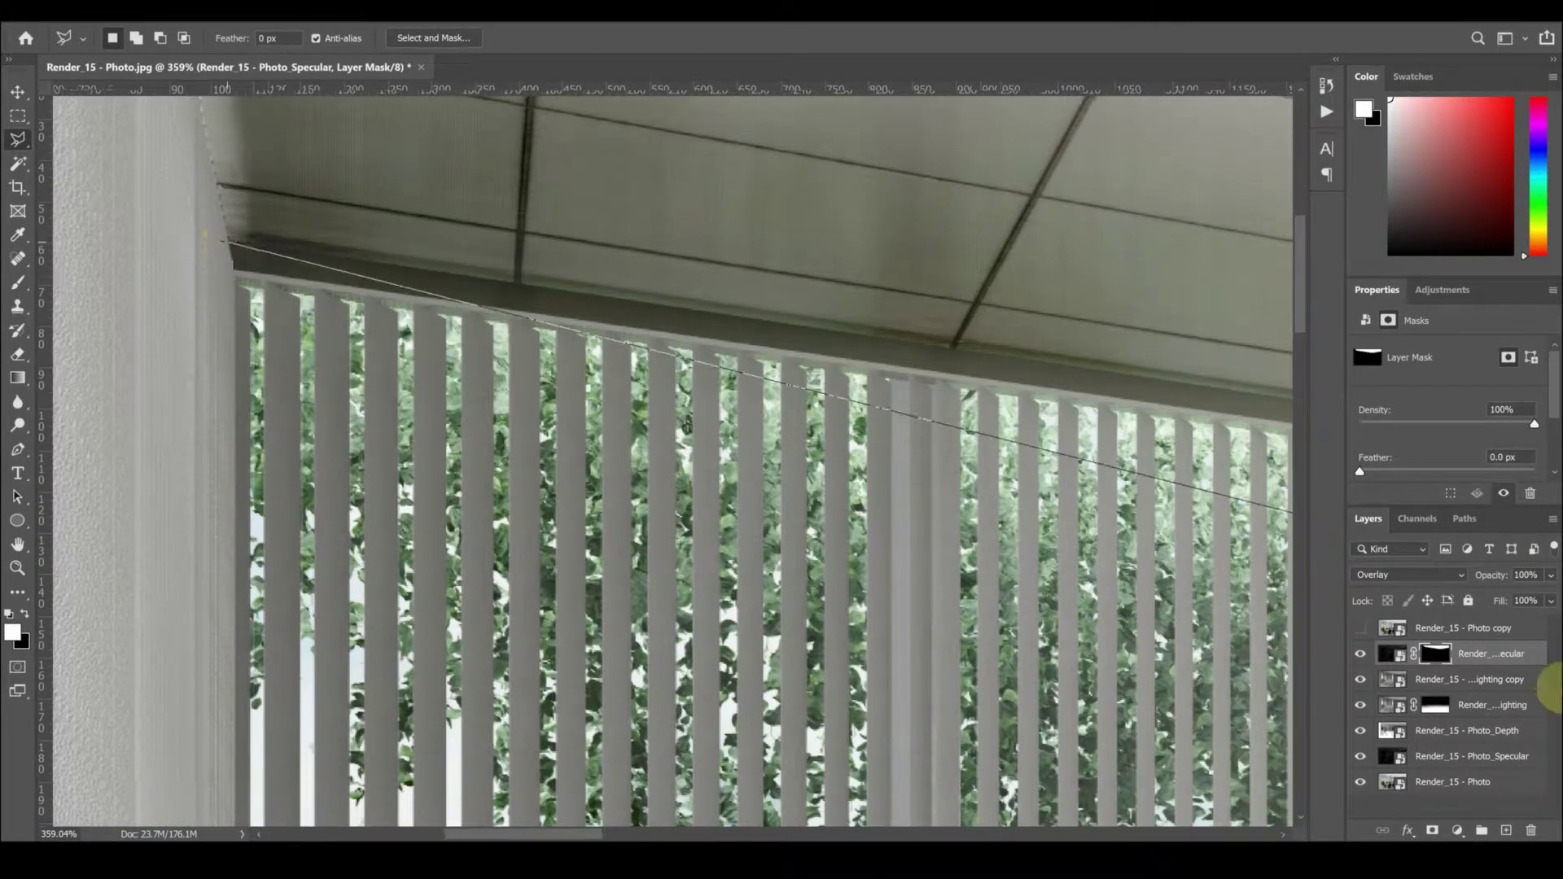
pyautogui.keyDown('alt'); pyautogui.scroll(-3, 325, 325); pyautogui.keyUp('alt')
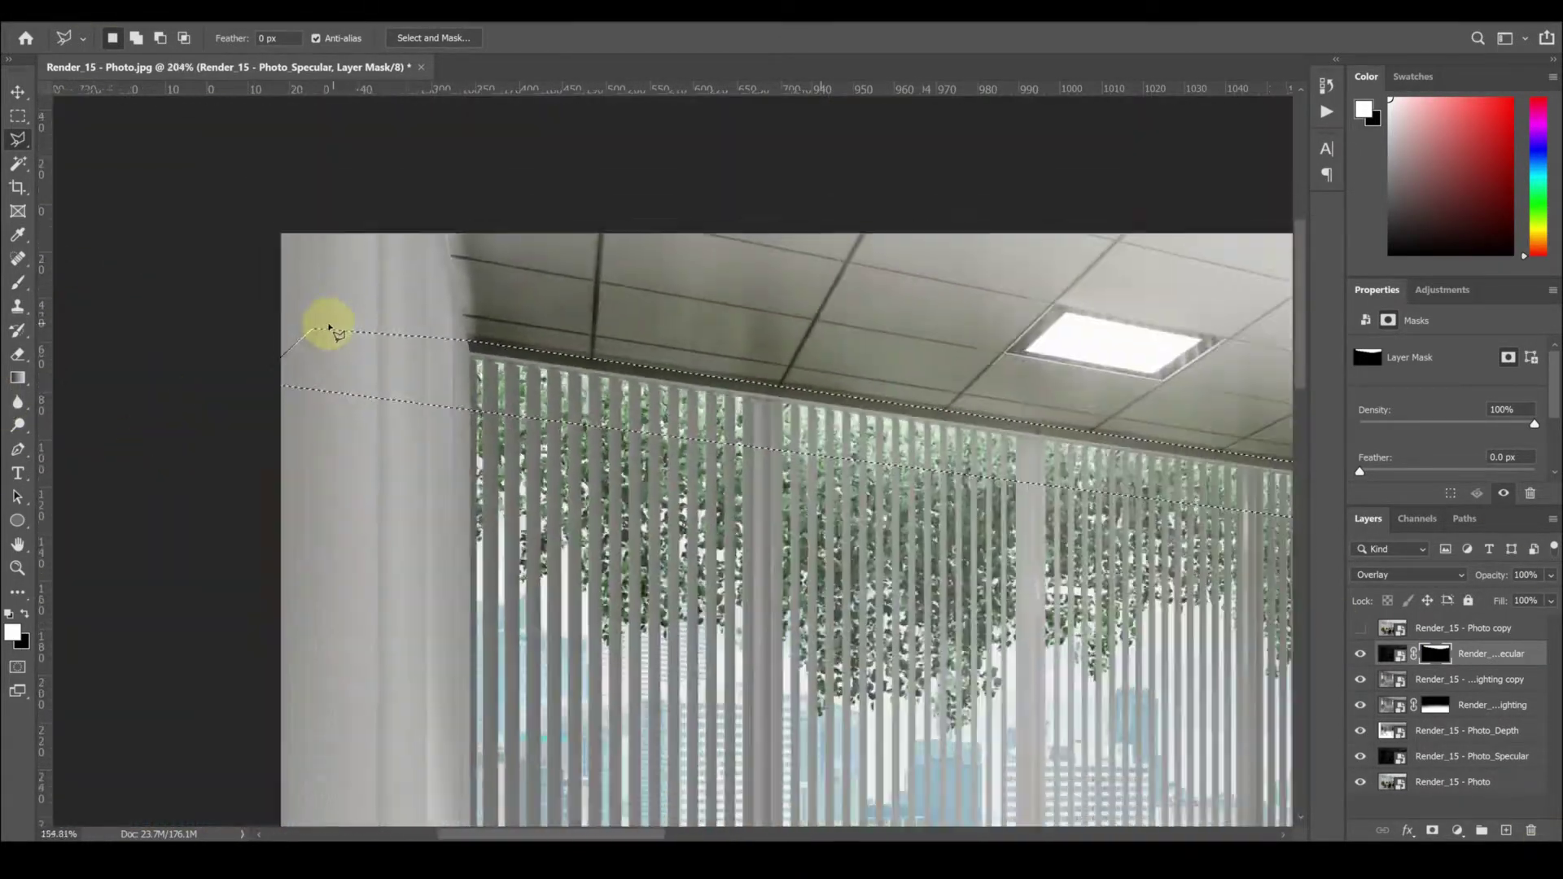
pyautogui.keyDown('alt'); pyautogui.scroll(-3, 889, 321); pyautogui.keyUp('alt')
pyautogui.keyDown('alt'); pyautogui.scroll(5, 889, 320); pyautogui.keyUp('alt')
pyautogui.keyDown('alt'); pyautogui.scroll(-2, 226, 478); pyautogui.keyUp('alt')
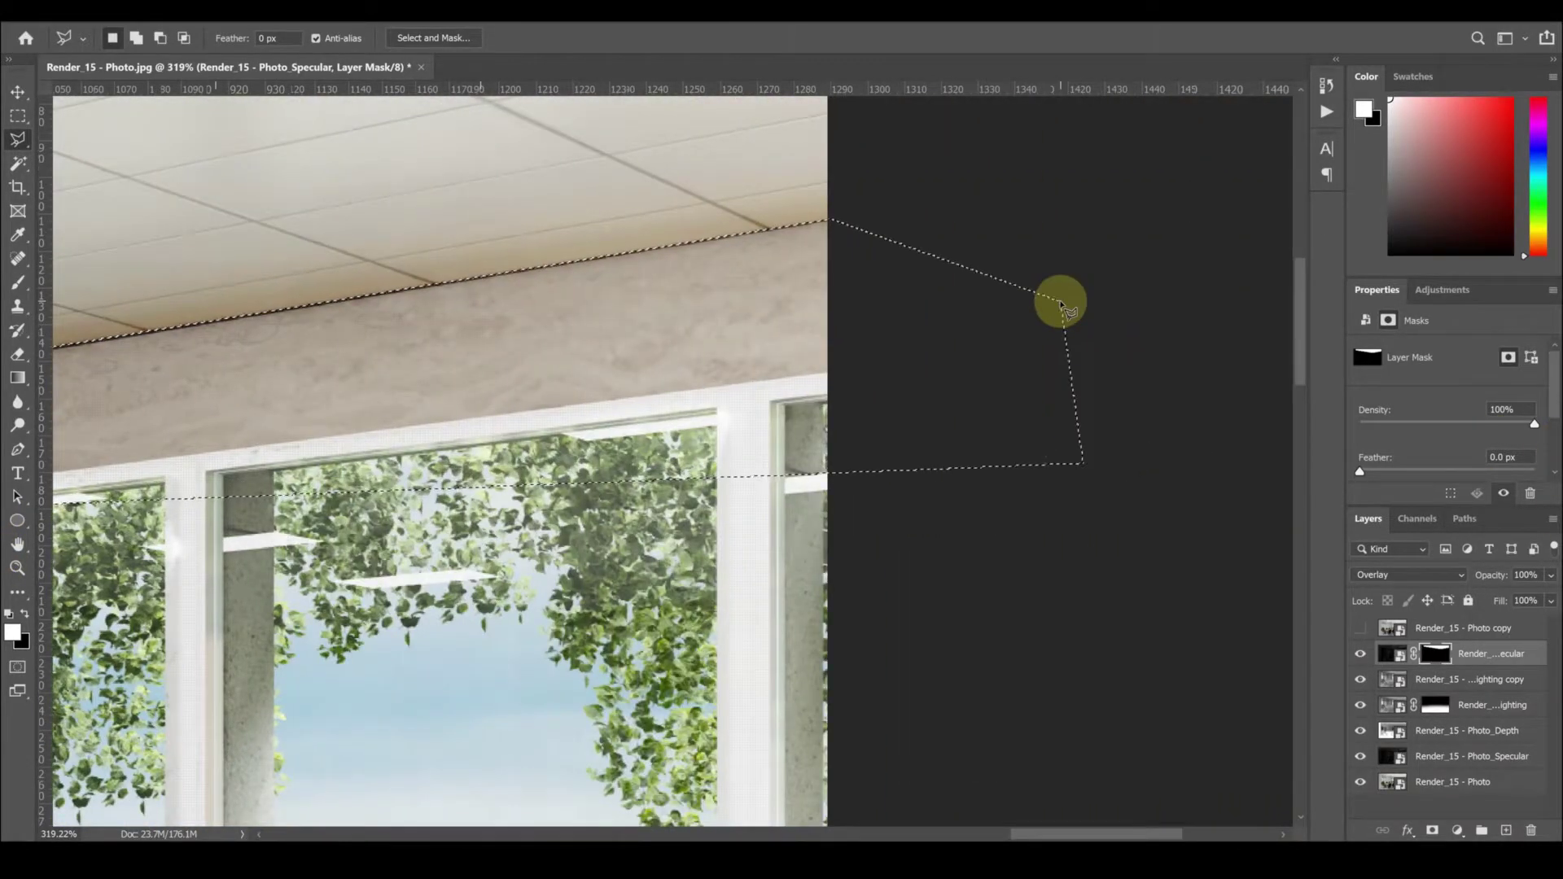
pyautogui.keyDown('alt'); pyautogui.scroll(-3, 1103, 285); pyautogui.keyUp('alt')
pyautogui.keyDown('alt'); pyautogui.scroll(-1, 1103, 285); pyautogui.keyUp('alt')
pyautogui.click(1551, 574)
pyautogui.moveTo(1551, 600); pyautogui.dragTo(1491, 600)
pyautogui.keyDown('alt'); pyautogui.scroll(-1, 827, 432); pyautogui.keyUp('alt')
pyautogui.keyDown('alt'); pyautogui.scroll(1, 889, 404); pyautogui.keyUp('alt')
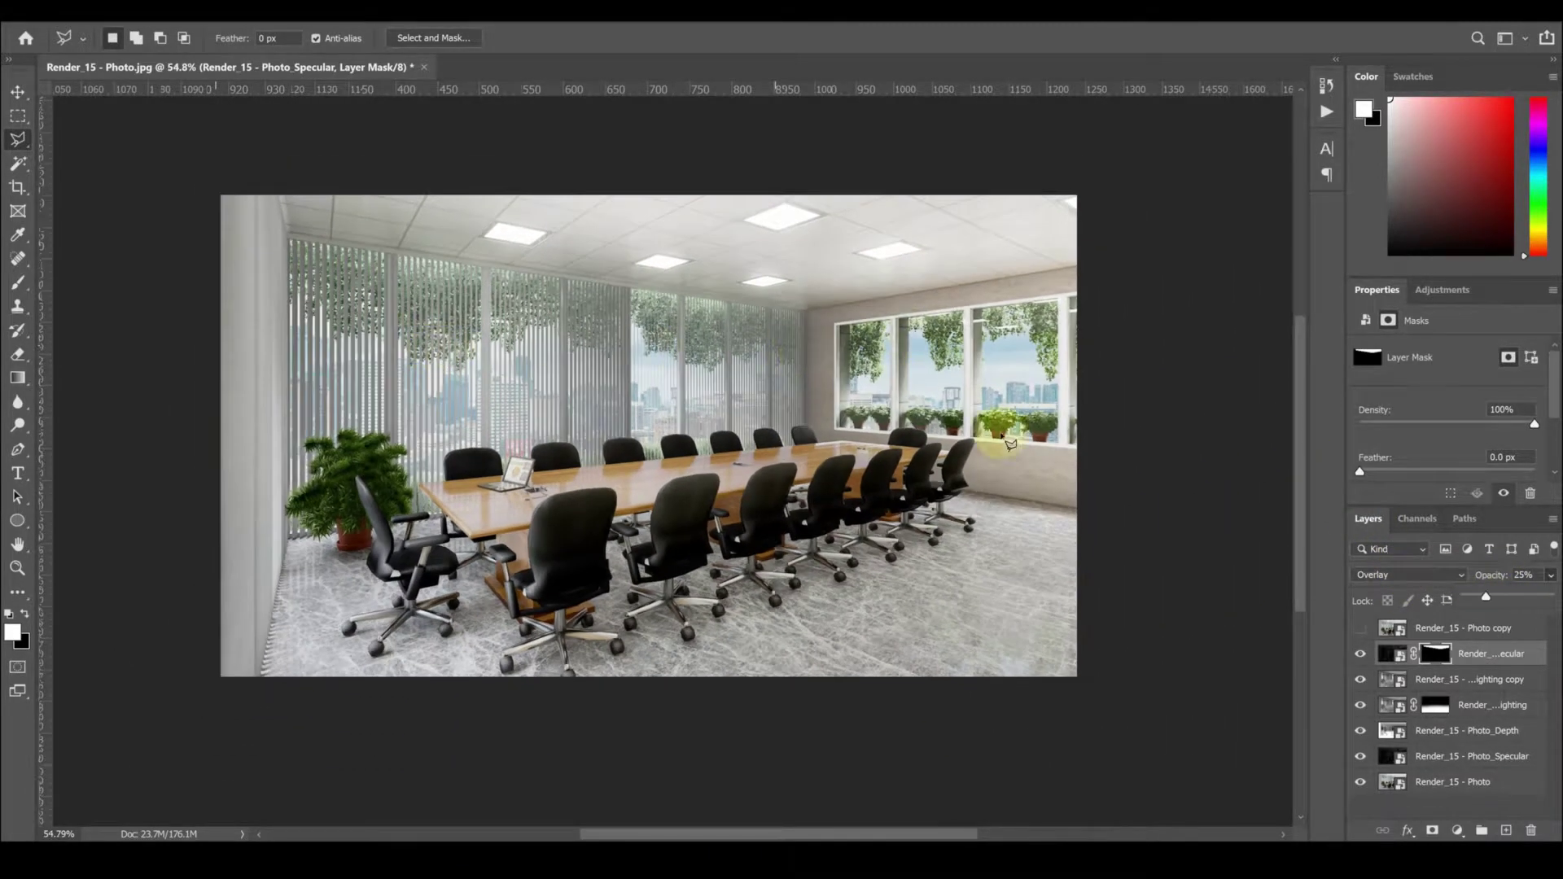
pyautogui.moveTo(881, 636); pyautogui.dragTo(802, 580)
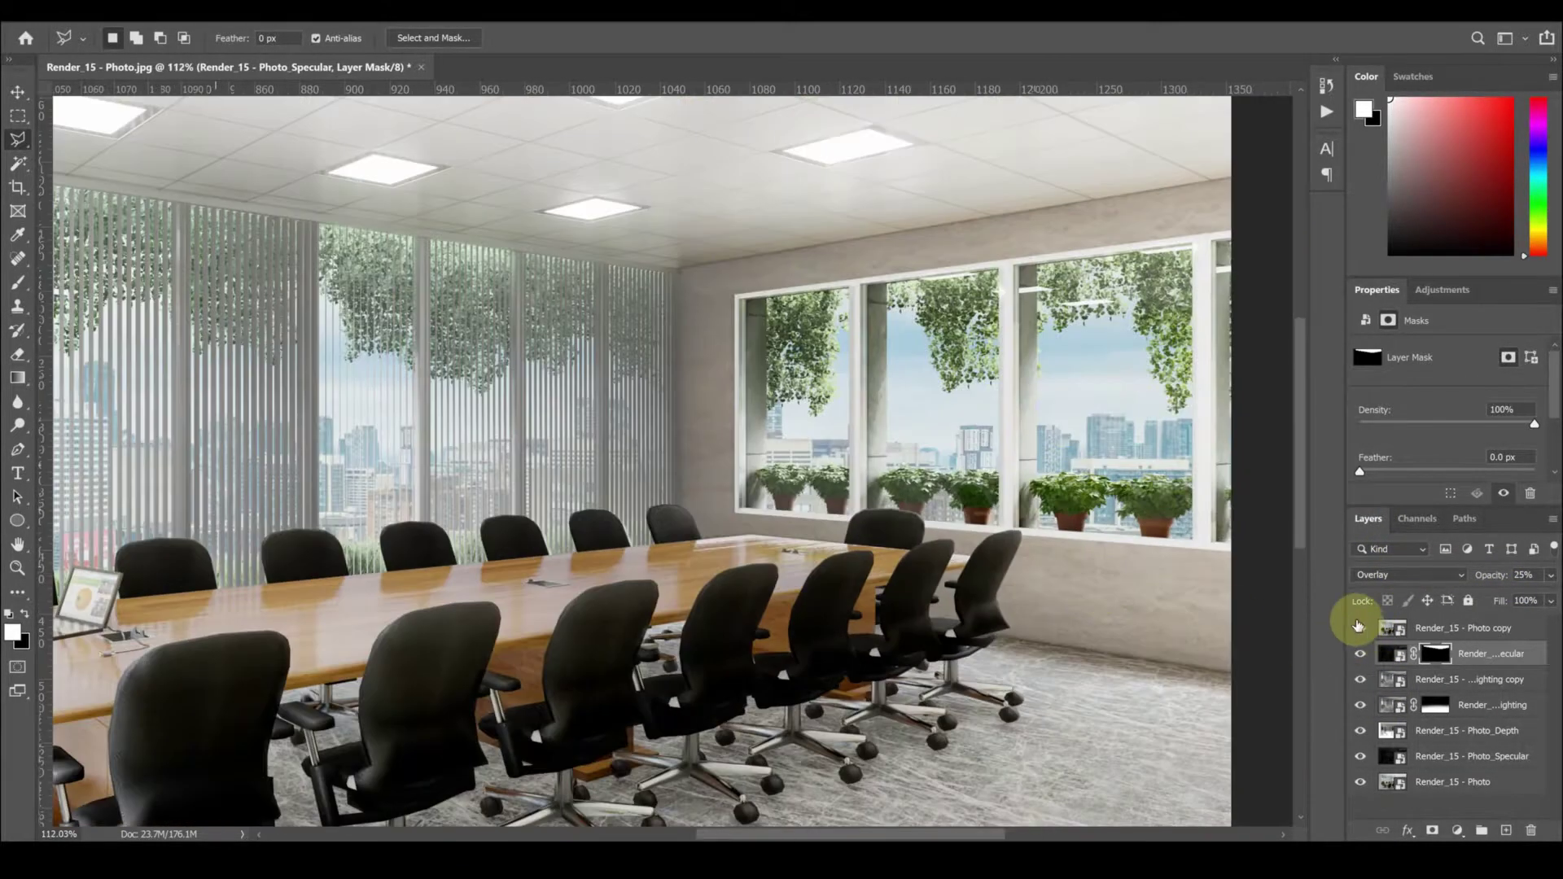
pyautogui.keyDown('alt'); pyautogui.scroll(-2, 484, 457); pyautogui.keyUp('alt')
pyautogui.hscroll(2, 485, 458)
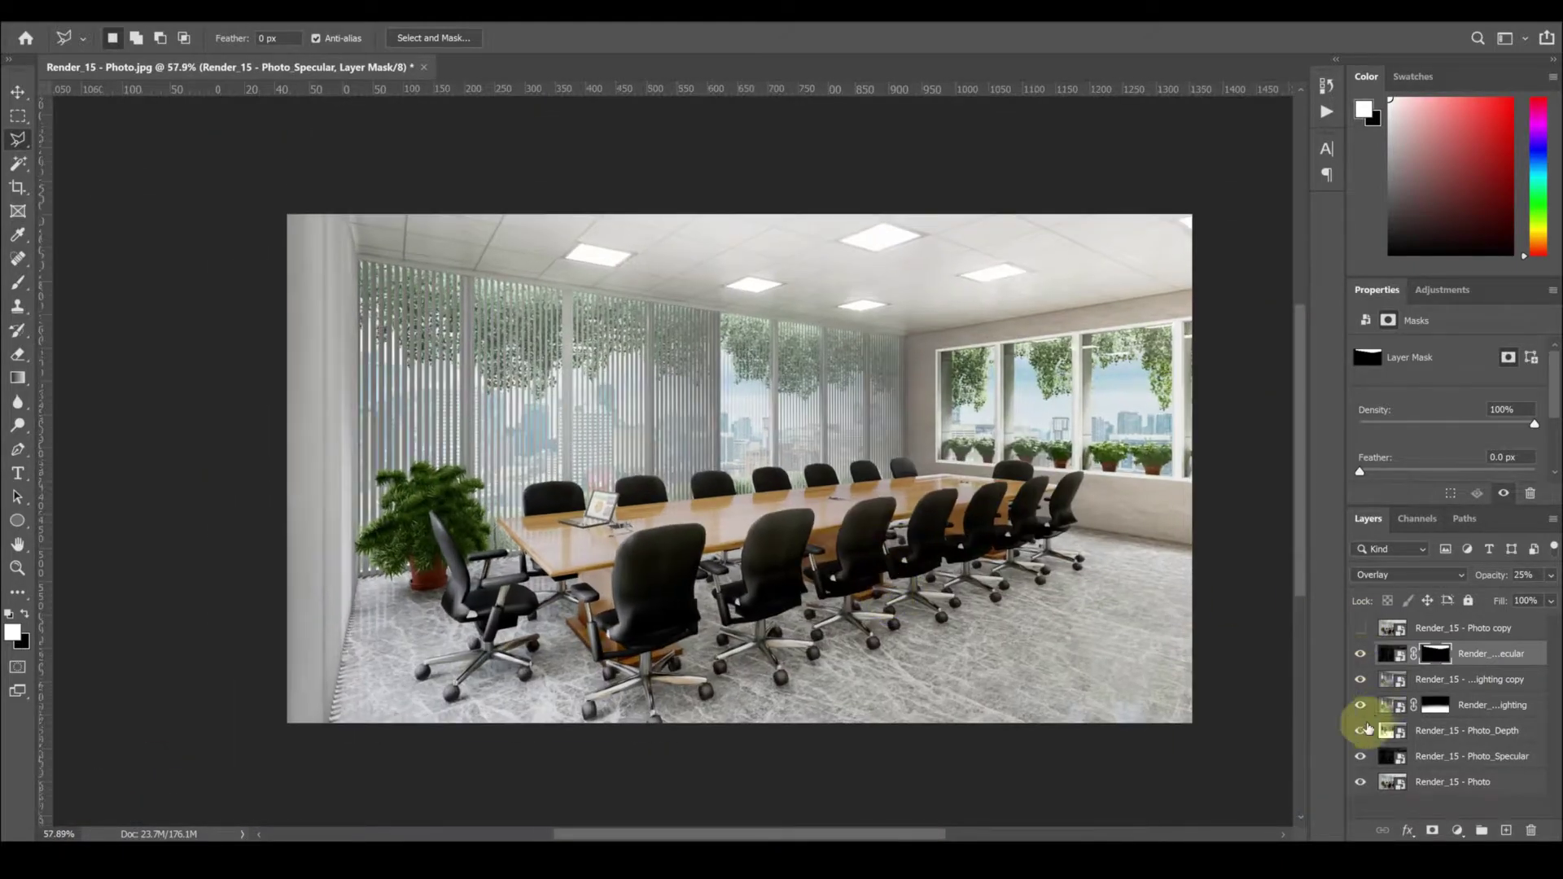
pyautogui.hscroll(1, 906, 520)
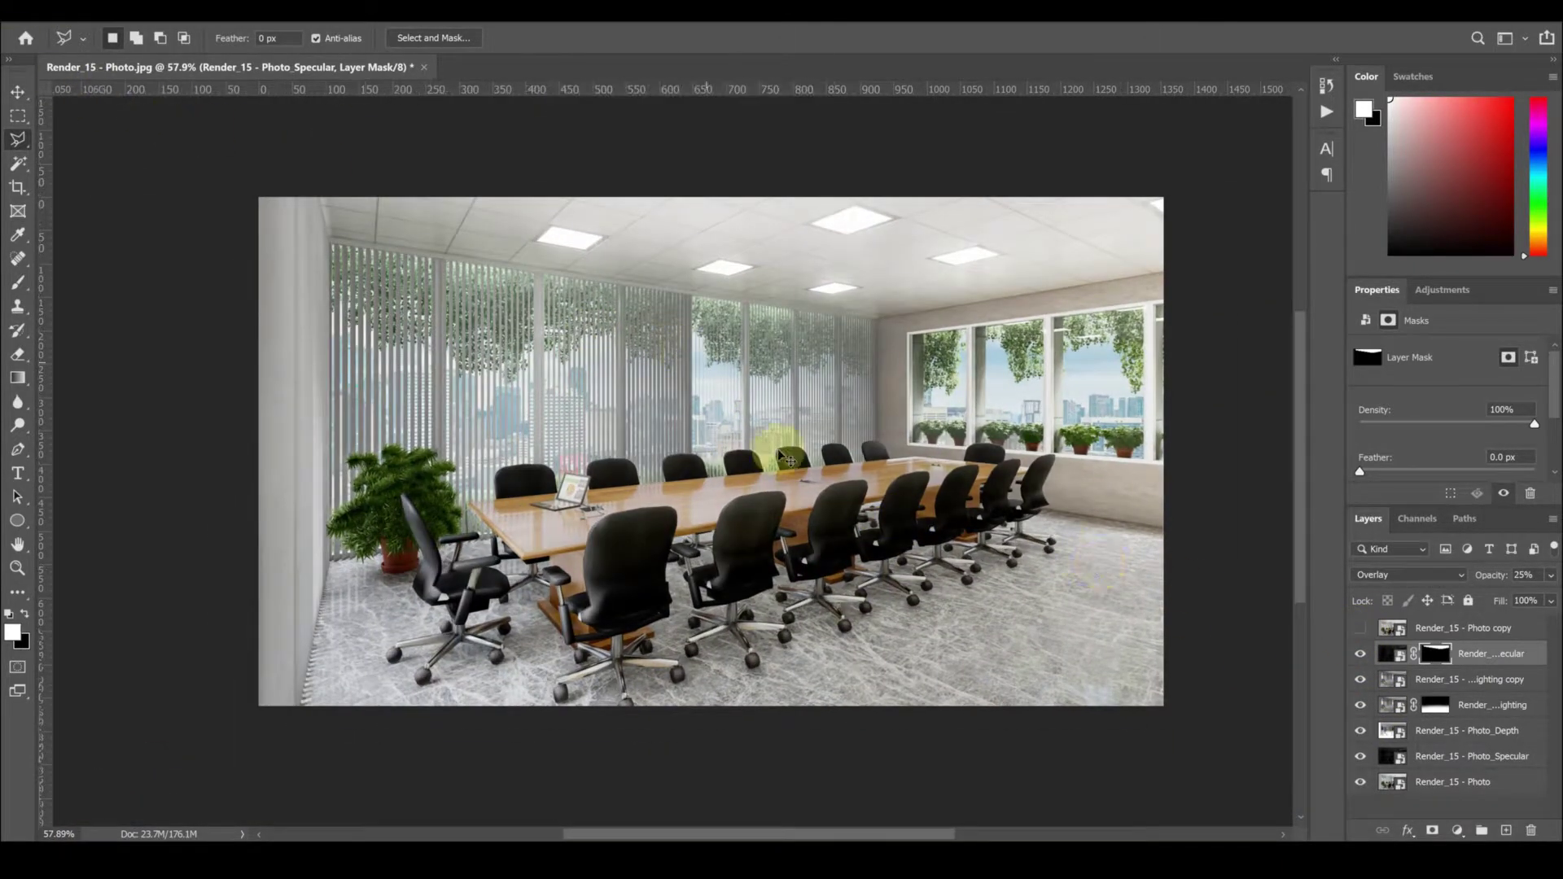
pyautogui.hotkey('ctrl', 'shift', 's')
# Save the composite as the Photoshop file 'Render 15'
pyautogui.press('BackSpace')
pyautogui.press('BackSpace')
pyautogui.press('BackSpace')
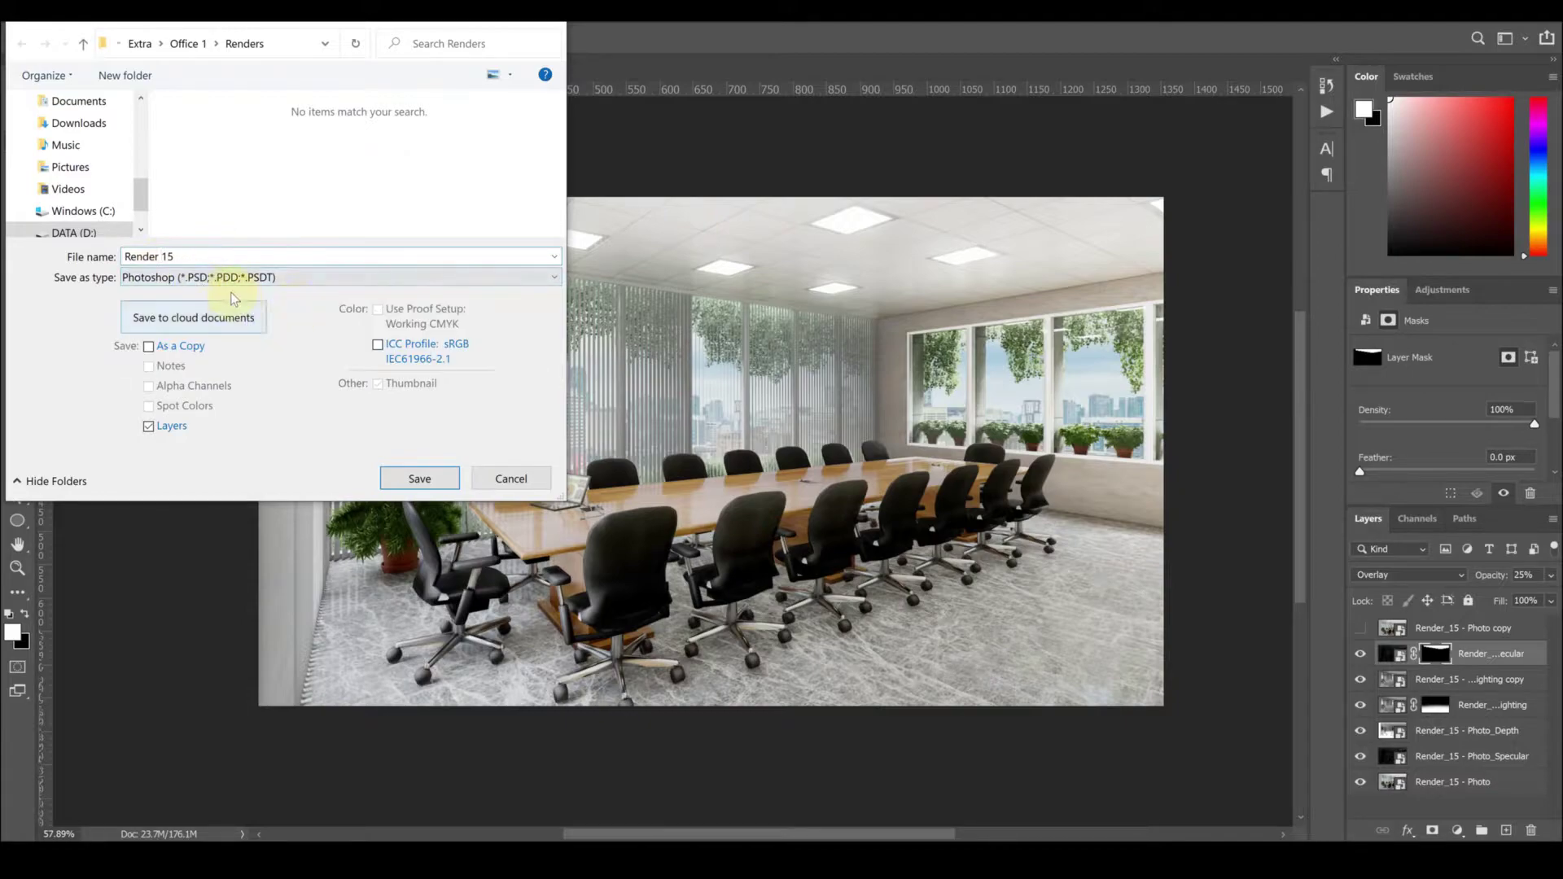
pyautogui.click(419, 478)
pyautogui.click(983, 237)
# Start another Save As with JPEG chosen as the file format
pyautogui.hotkey('ctrl', 'shift', 's')
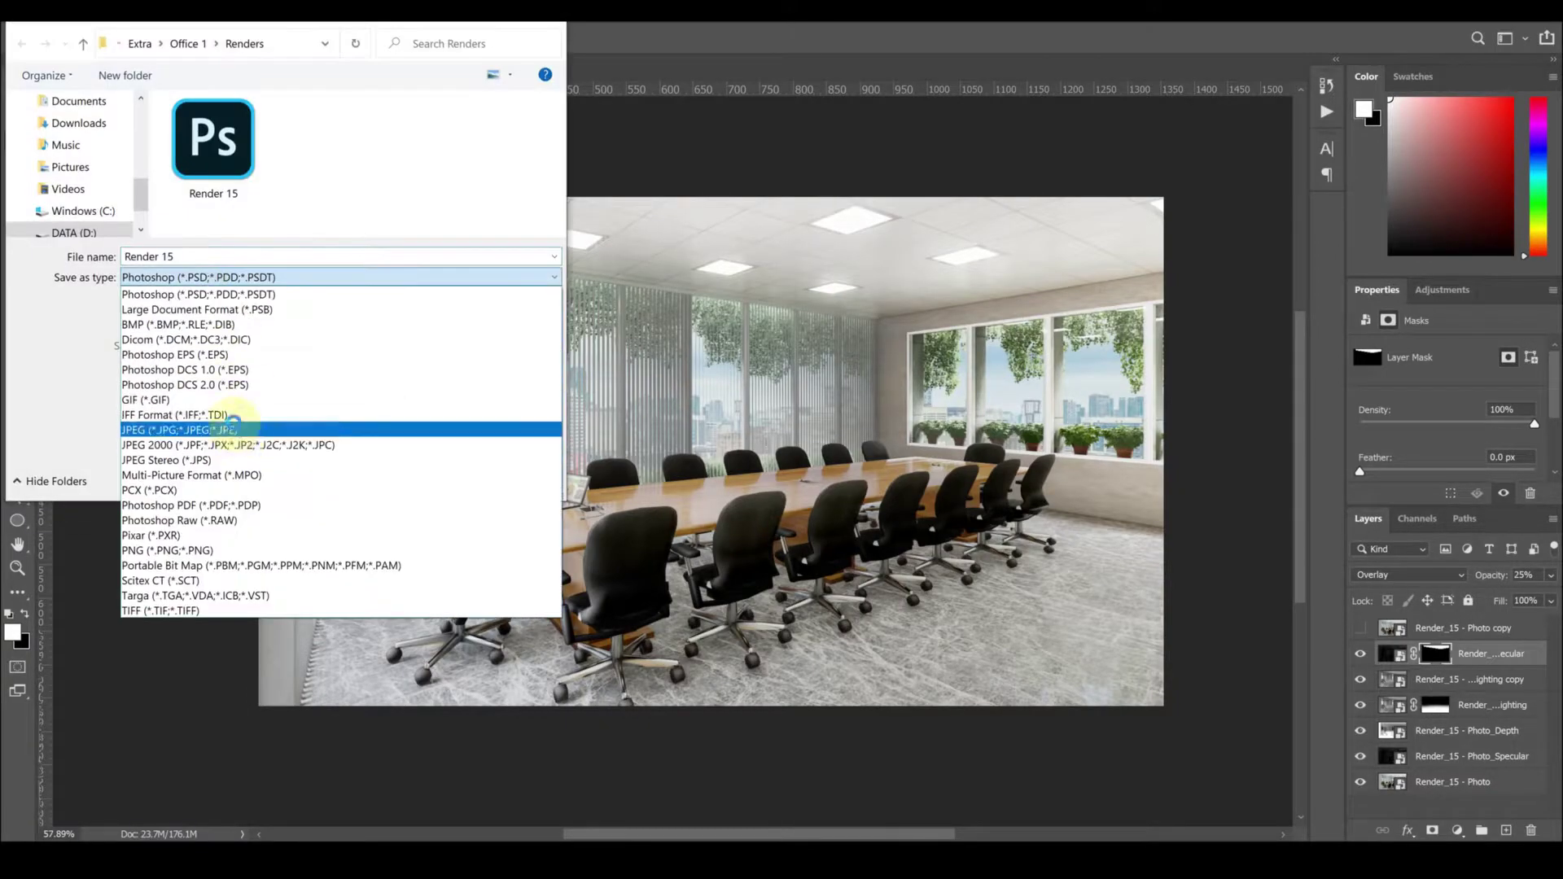
pyautogui.click(262, 426)
pyautogui.click(873, 252)
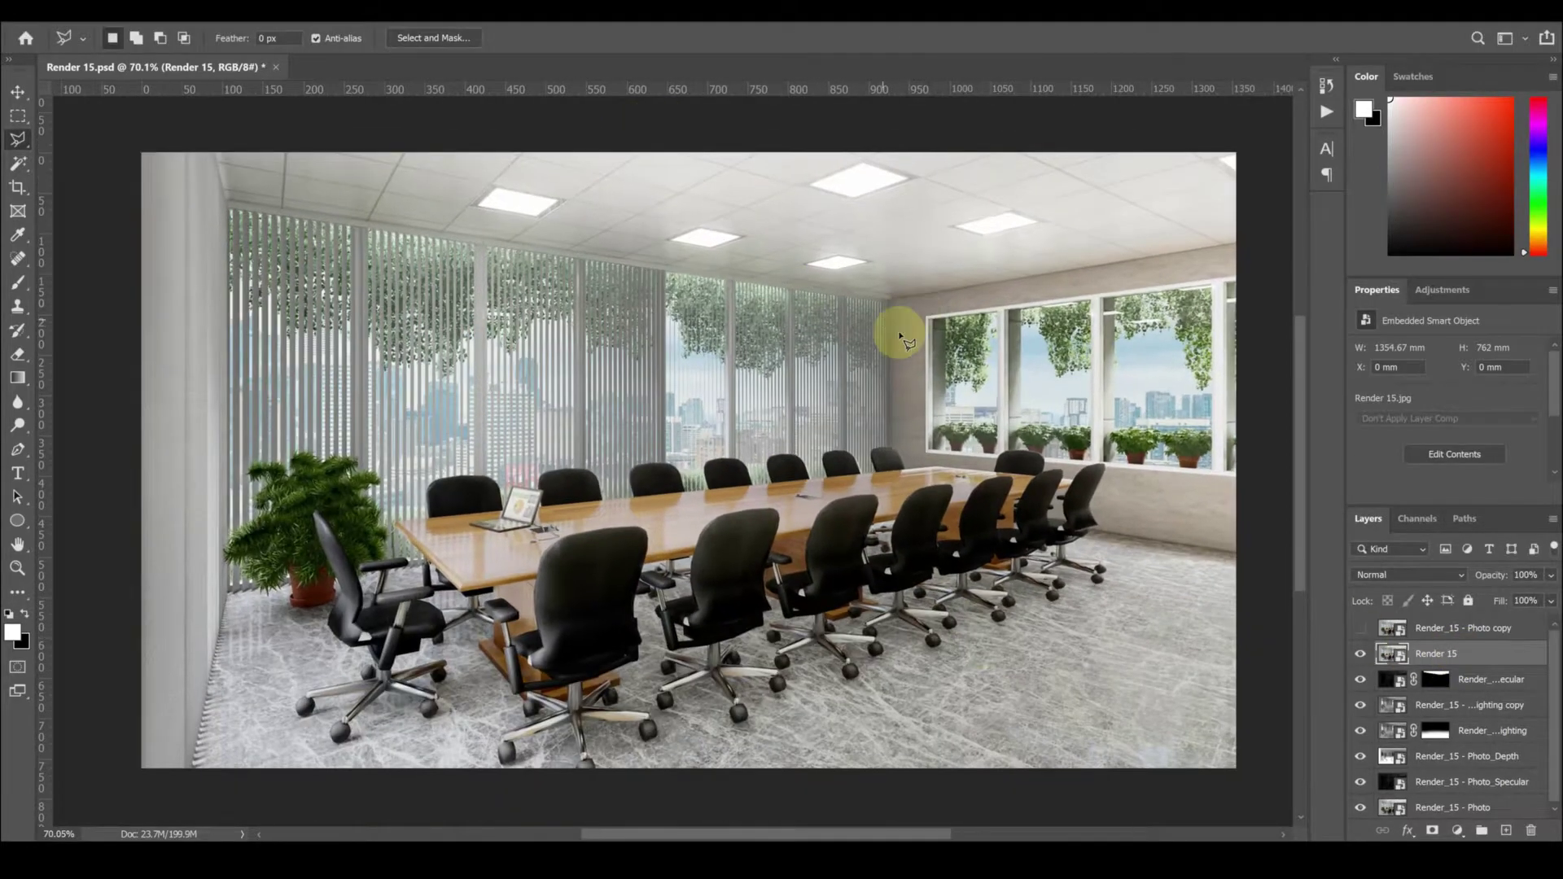
# In Camera Raw, set a custom white balance, adjust tint and contrast, and reset Blacks to 0
pyautogui.hotkey('ctrl', 'shift', 'a')
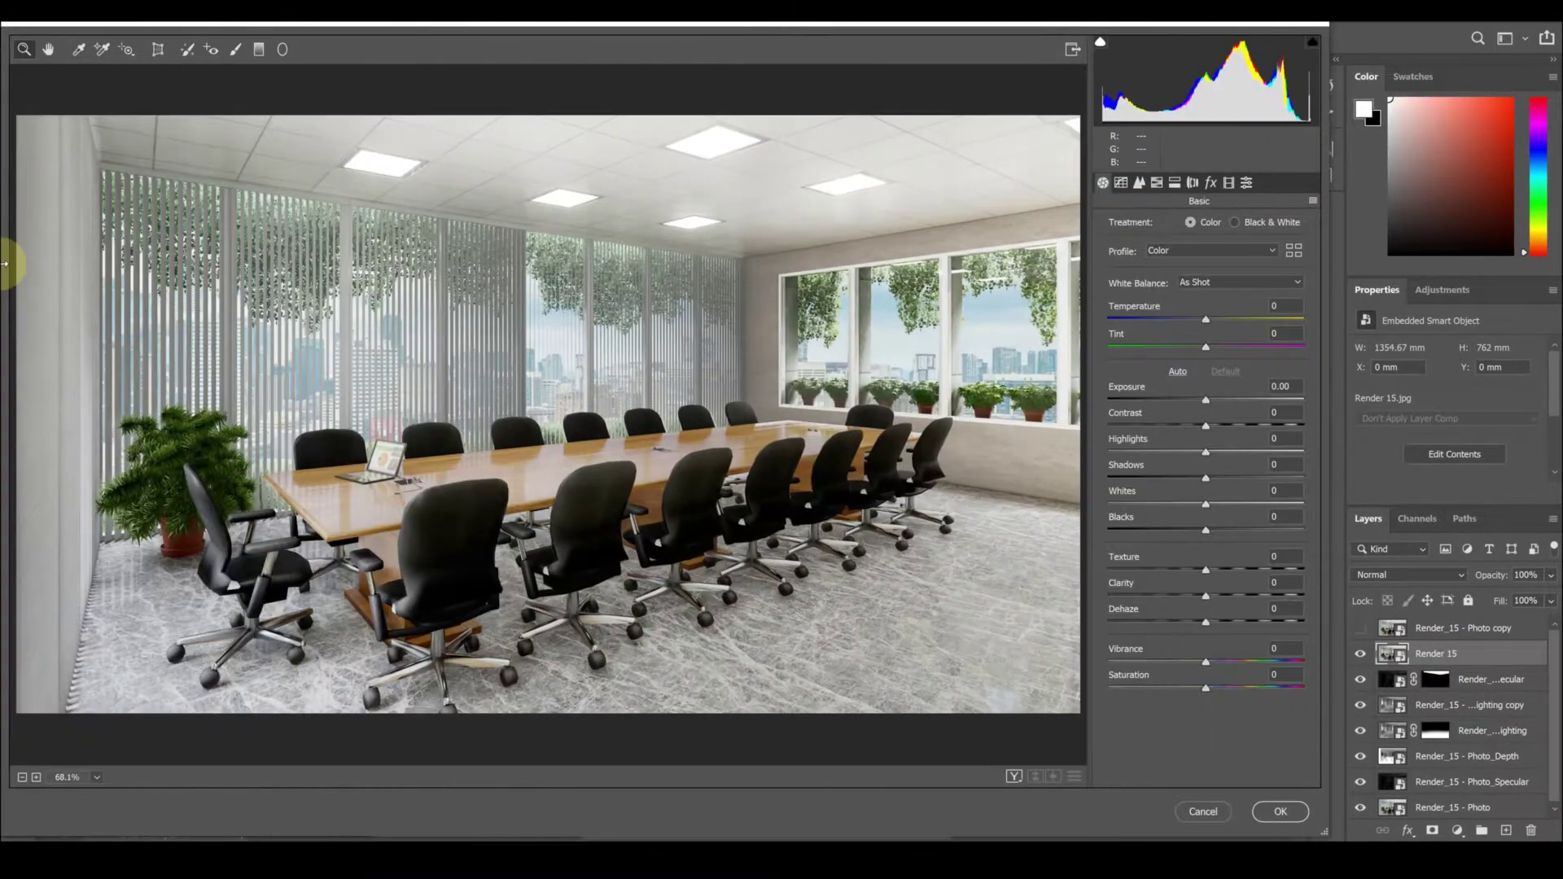
pyautogui.click(1206, 322)
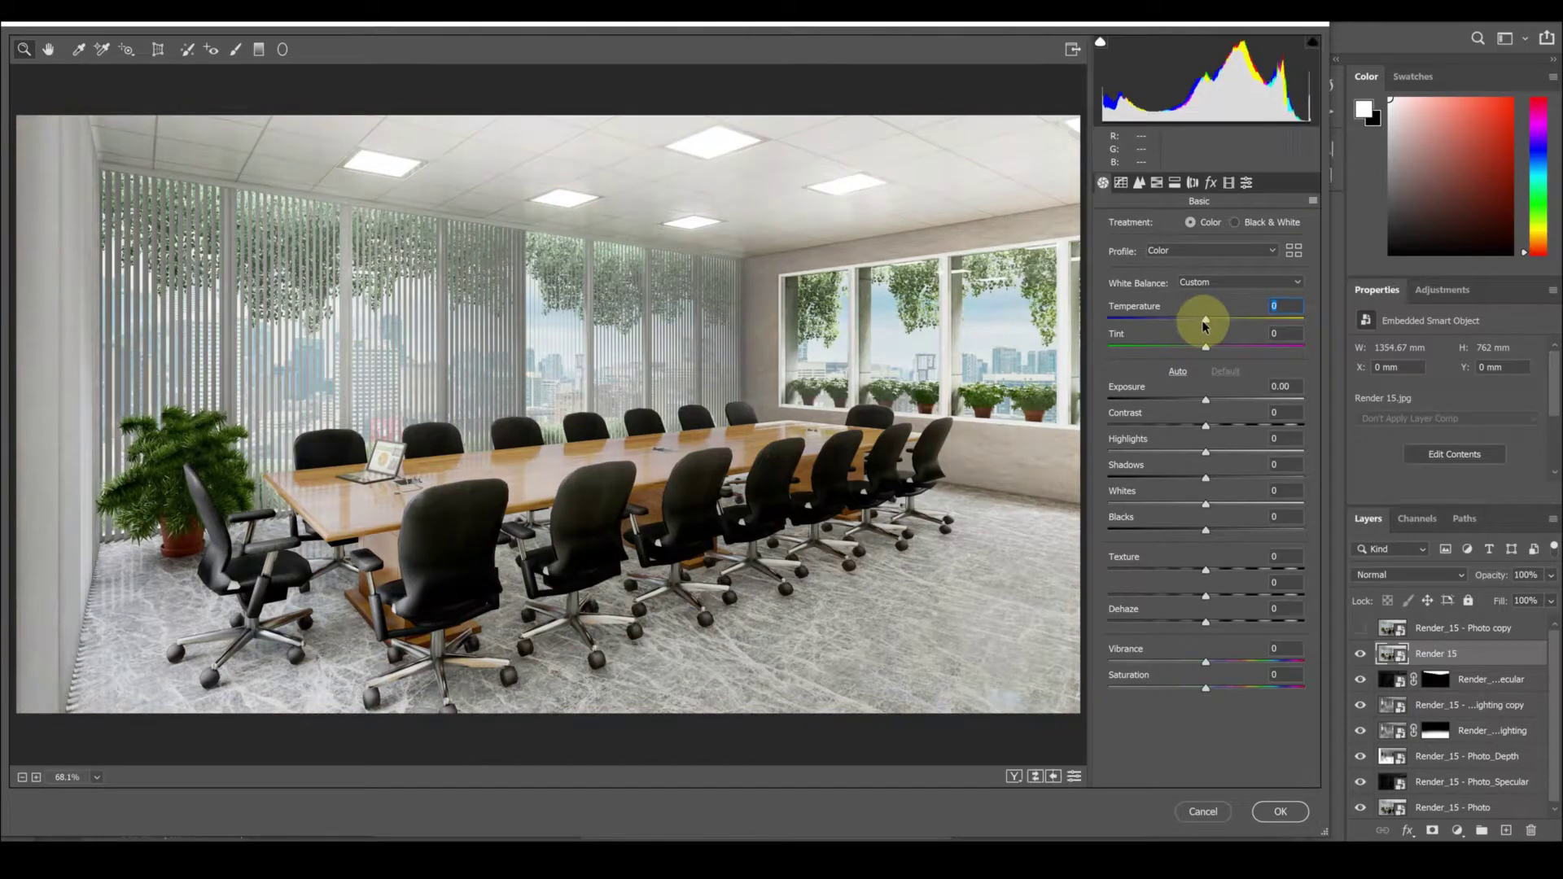
pyautogui.moveTo(1210, 348); pyautogui.dragTo(1206, 347)
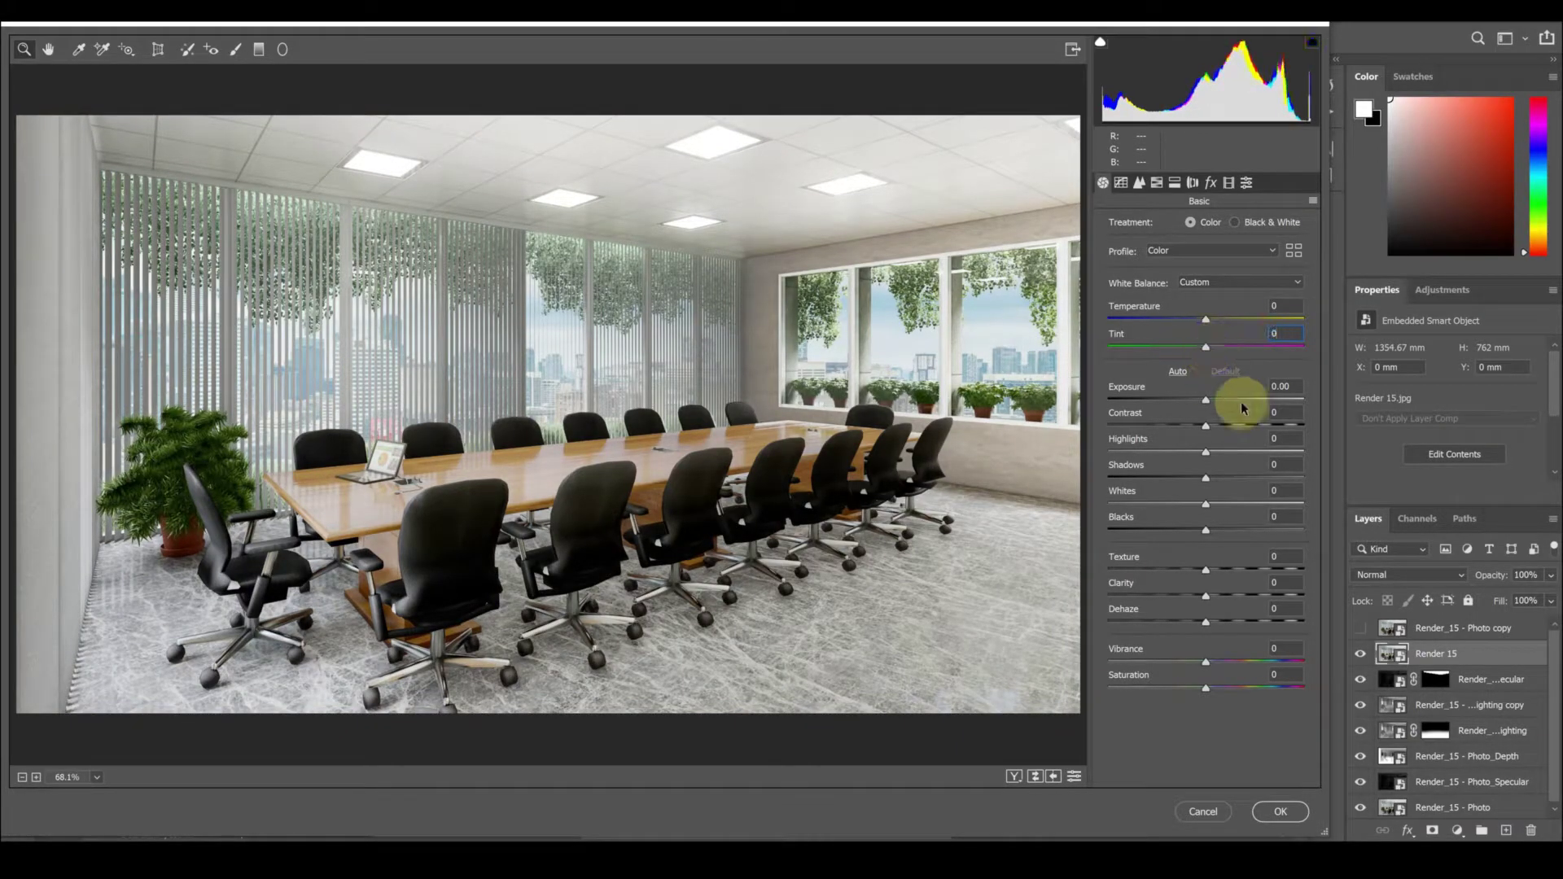
pyautogui.moveTo(1205, 425)
pyautogui.mouseDown()
pyautogui.moveTo(1246, 443)
pyautogui.moveTo(1220, 450)
pyautogui.moveTo(1263, 478)
pyautogui.moveTo(1211, 478)
pyautogui.moveTo(1228, 499)
pyautogui.moveTo(1201, 489)
pyautogui.moveTo(1217, 536)
pyautogui.mouseUp()
pyautogui.doubleClick(1243, 533)
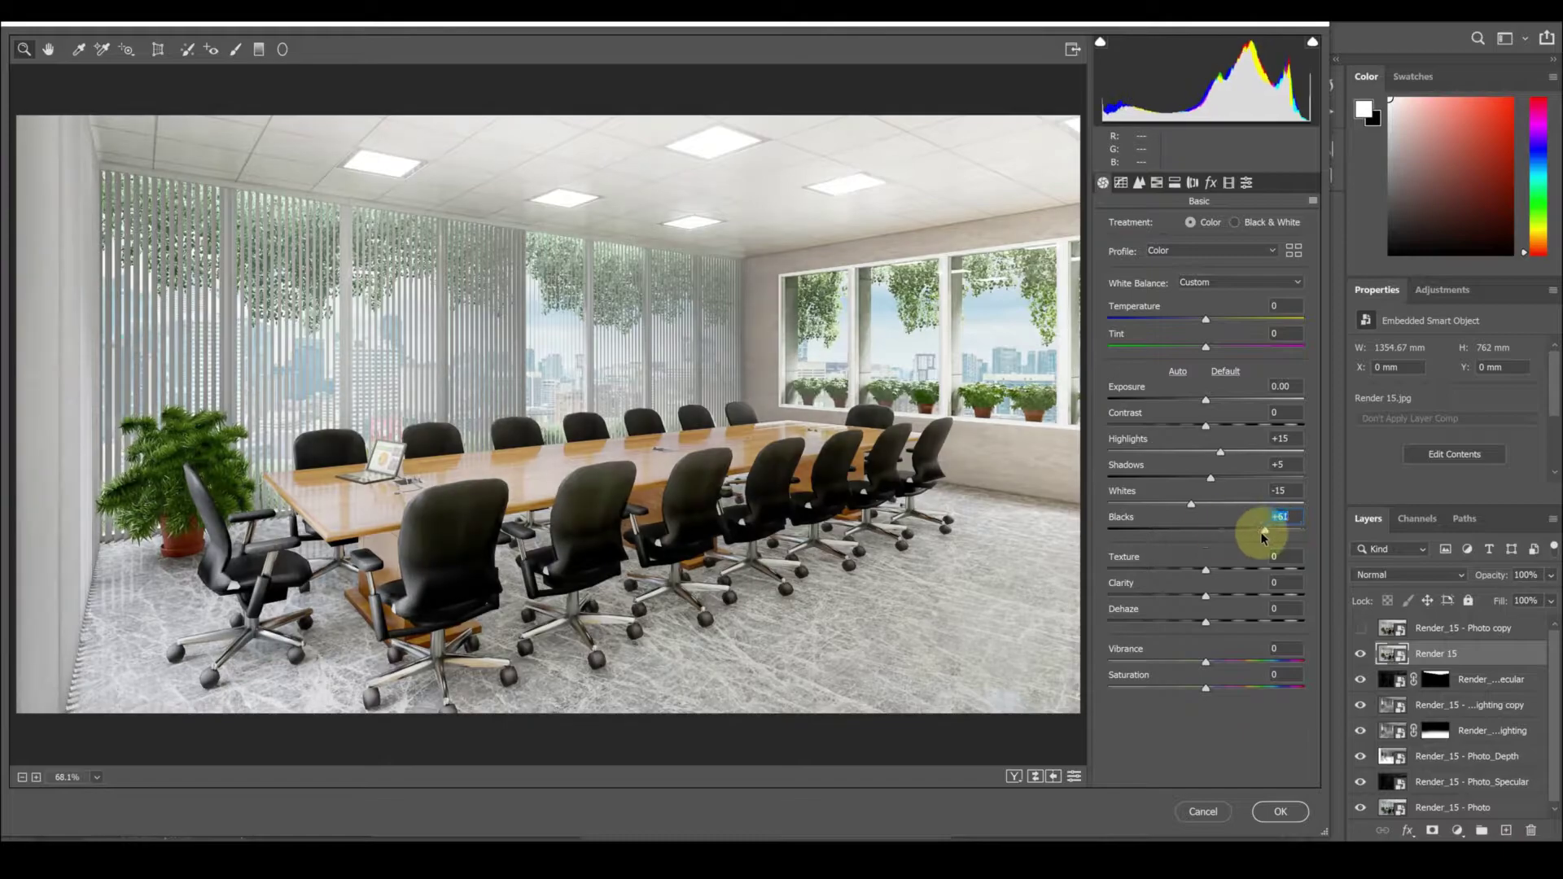
# Raise Texture and Clarity, set Shadows +10, and tune Vibrance and Saturation
pyautogui.click(1243, 569)
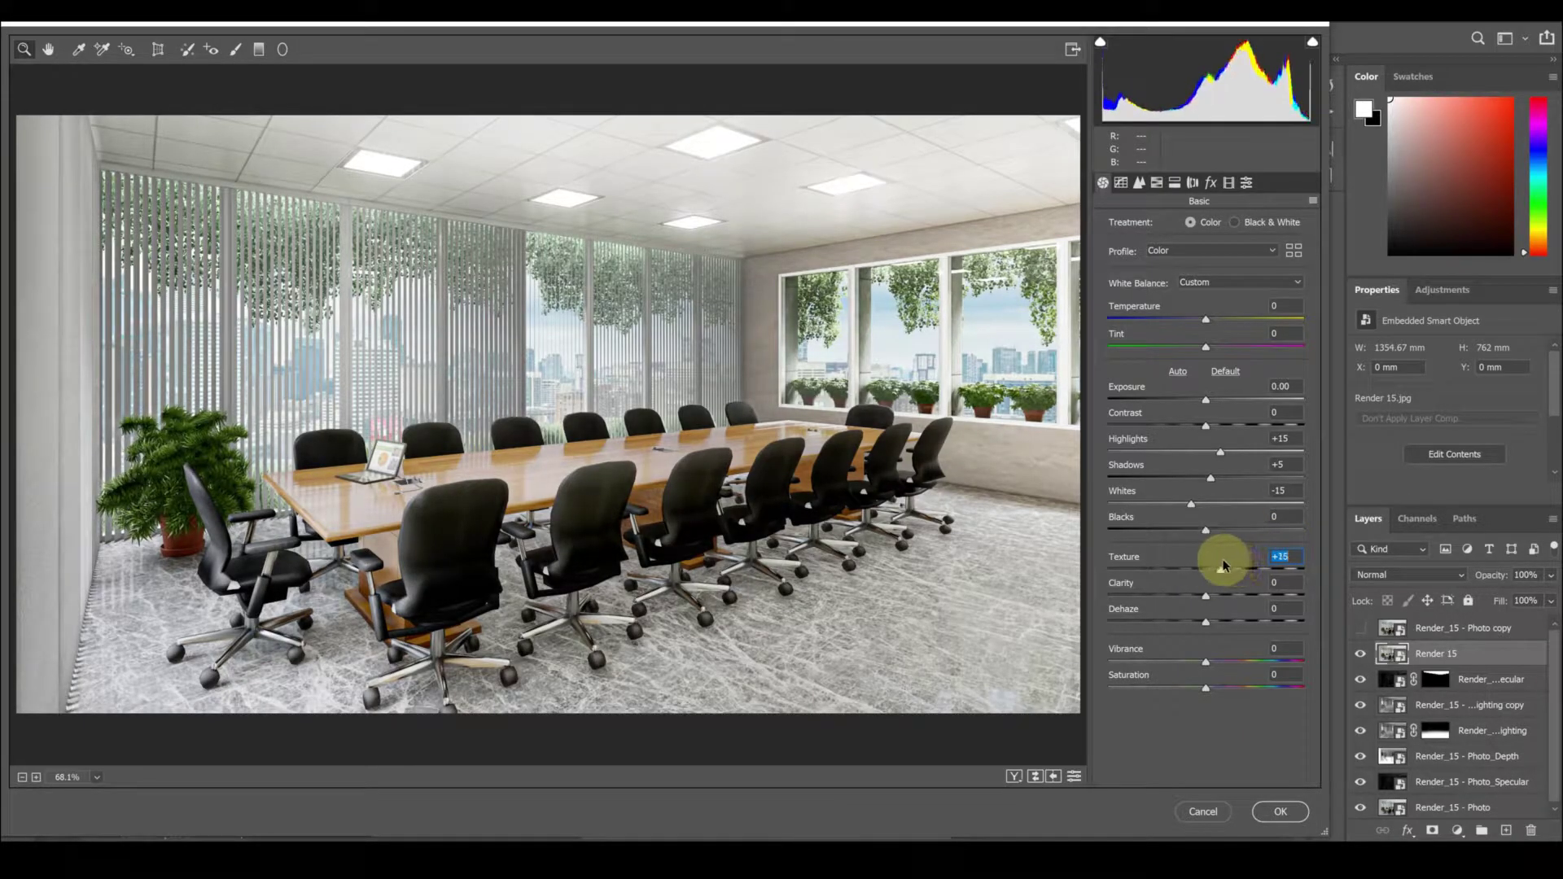
pyautogui.moveTo(1206, 595)
pyautogui.mouseDown()
pyautogui.moveTo(1256, 595)
pyautogui.moveTo(1222, 624)
pyautogui.mouseUp()
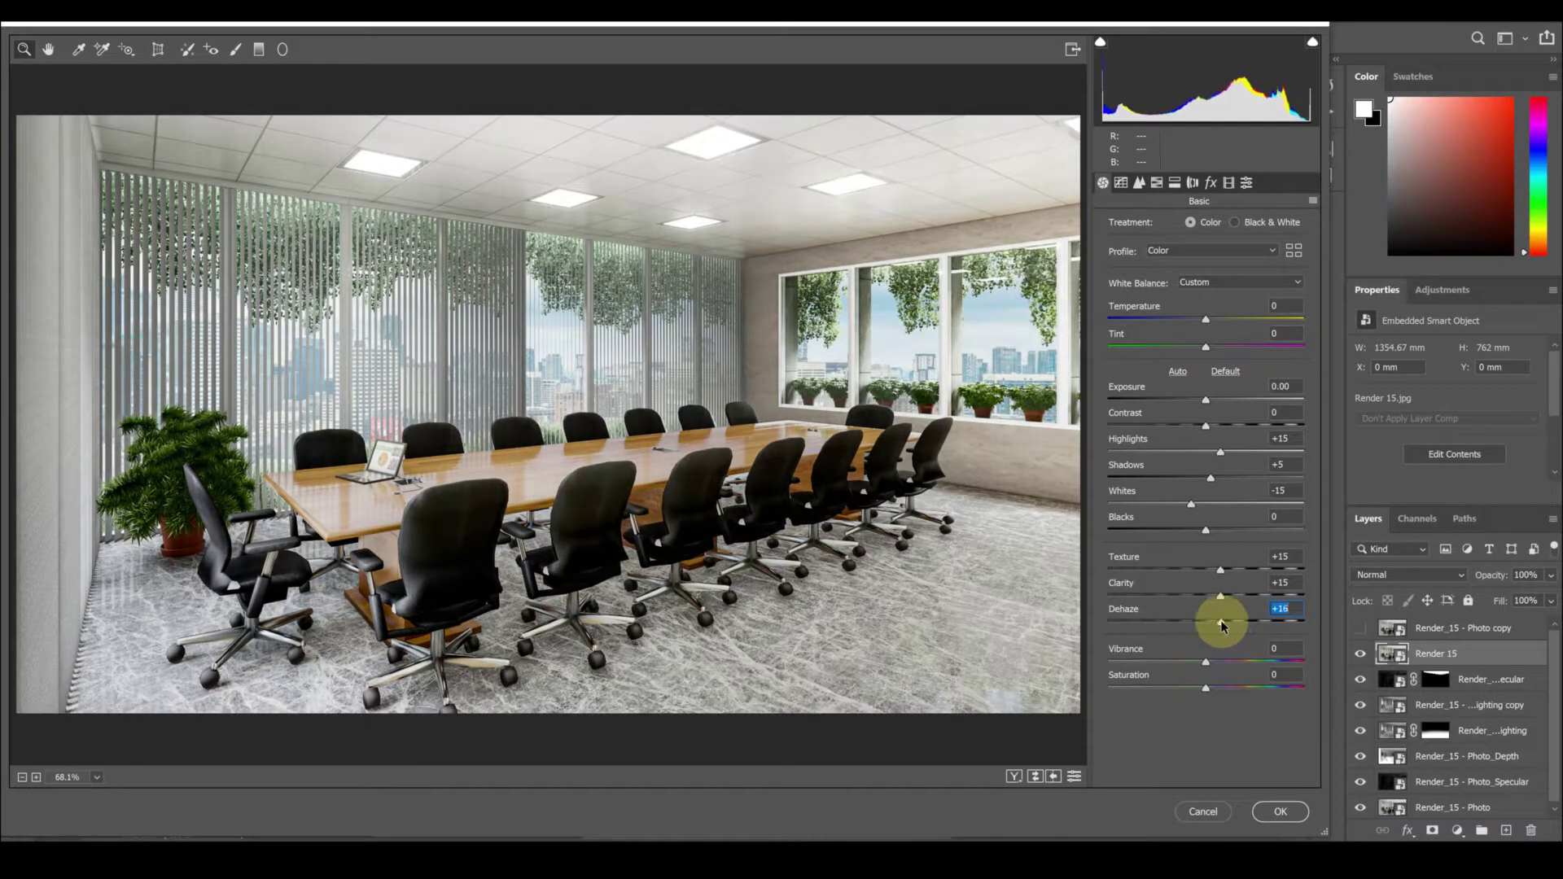
pyautogui.moveTo(1210, 479); pyautogui.dragTo(1219, 478)
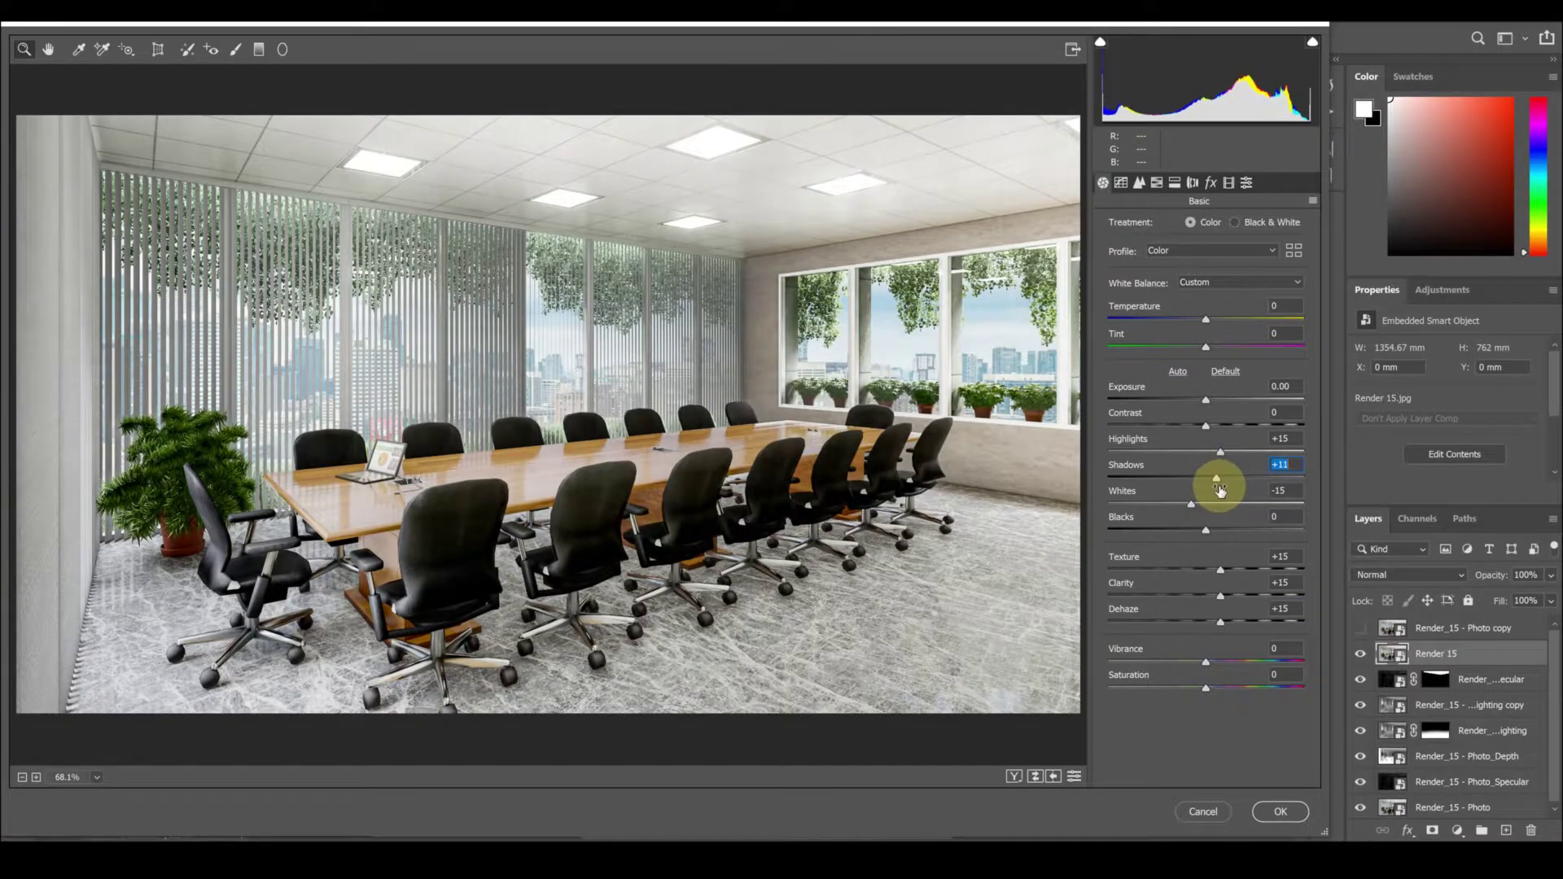
pyautogui.doubleClick(1184, 661)
pyautogui.moveTo(1205, 687); pyautogui.dragTo(1160, 689)
pyautogui.moveTo(1296, 681)
pyautogui.mouseDown()
pyautogui.moveTo(1164, 680)
pyautogui.moveTo(1256, 656)
pyautogui.moveTo(1182, 663)
pyautogui.mouseUp()
pyautogui.doubleClick(1188, 687)
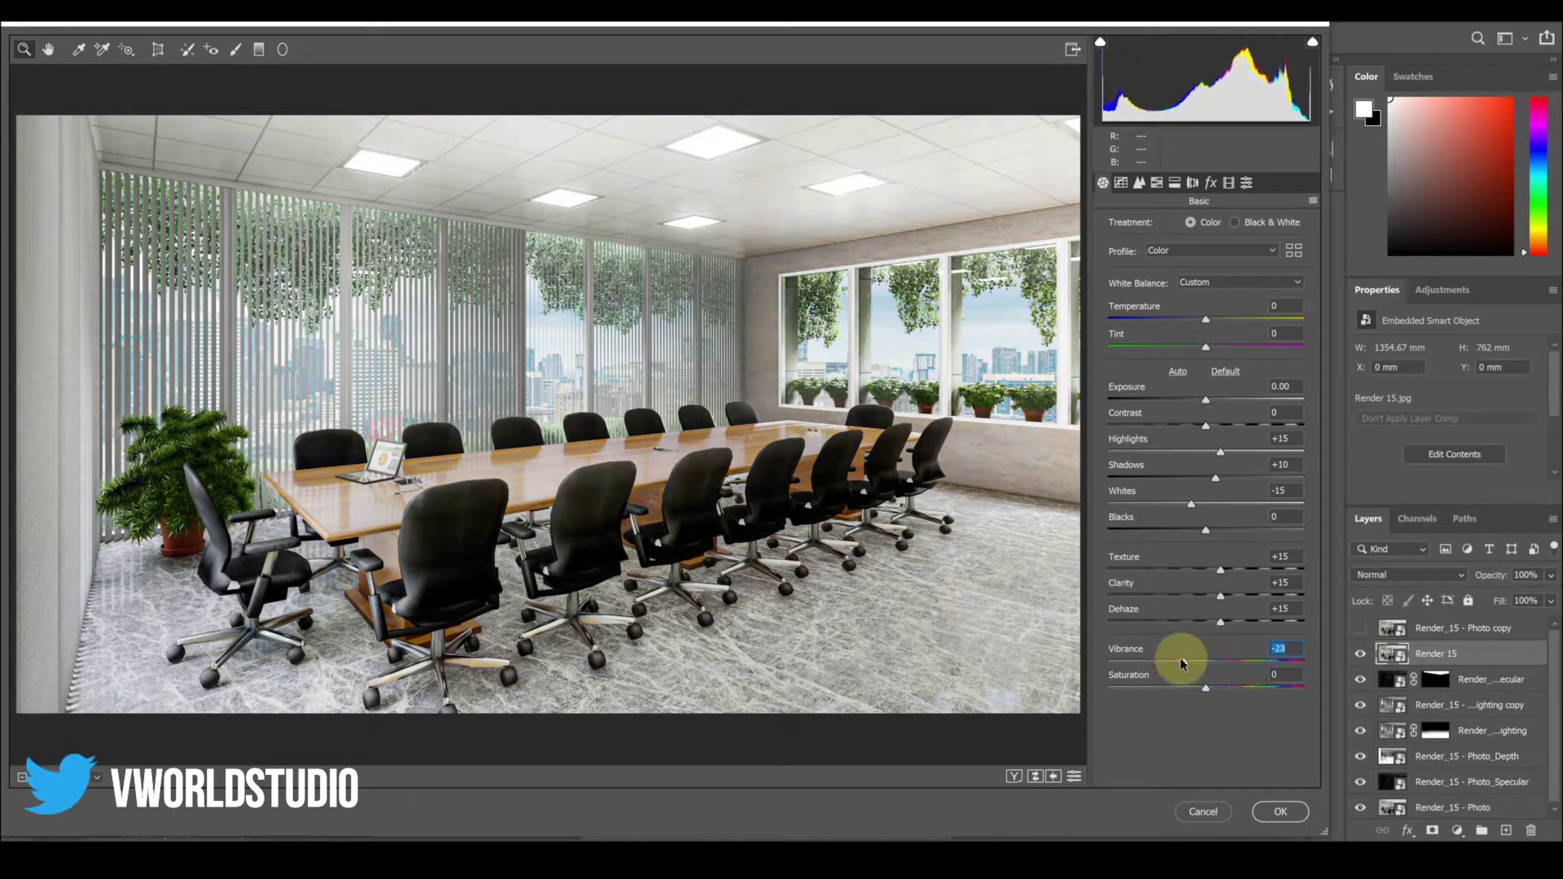
pyautogui.click(1121, 183)
# Shift the greens' hue, set Yellows +35, Greens/Aquas -15, Blues -20 saturation, and darken green and aqua luminance
pyautogui.click(1155, 182)
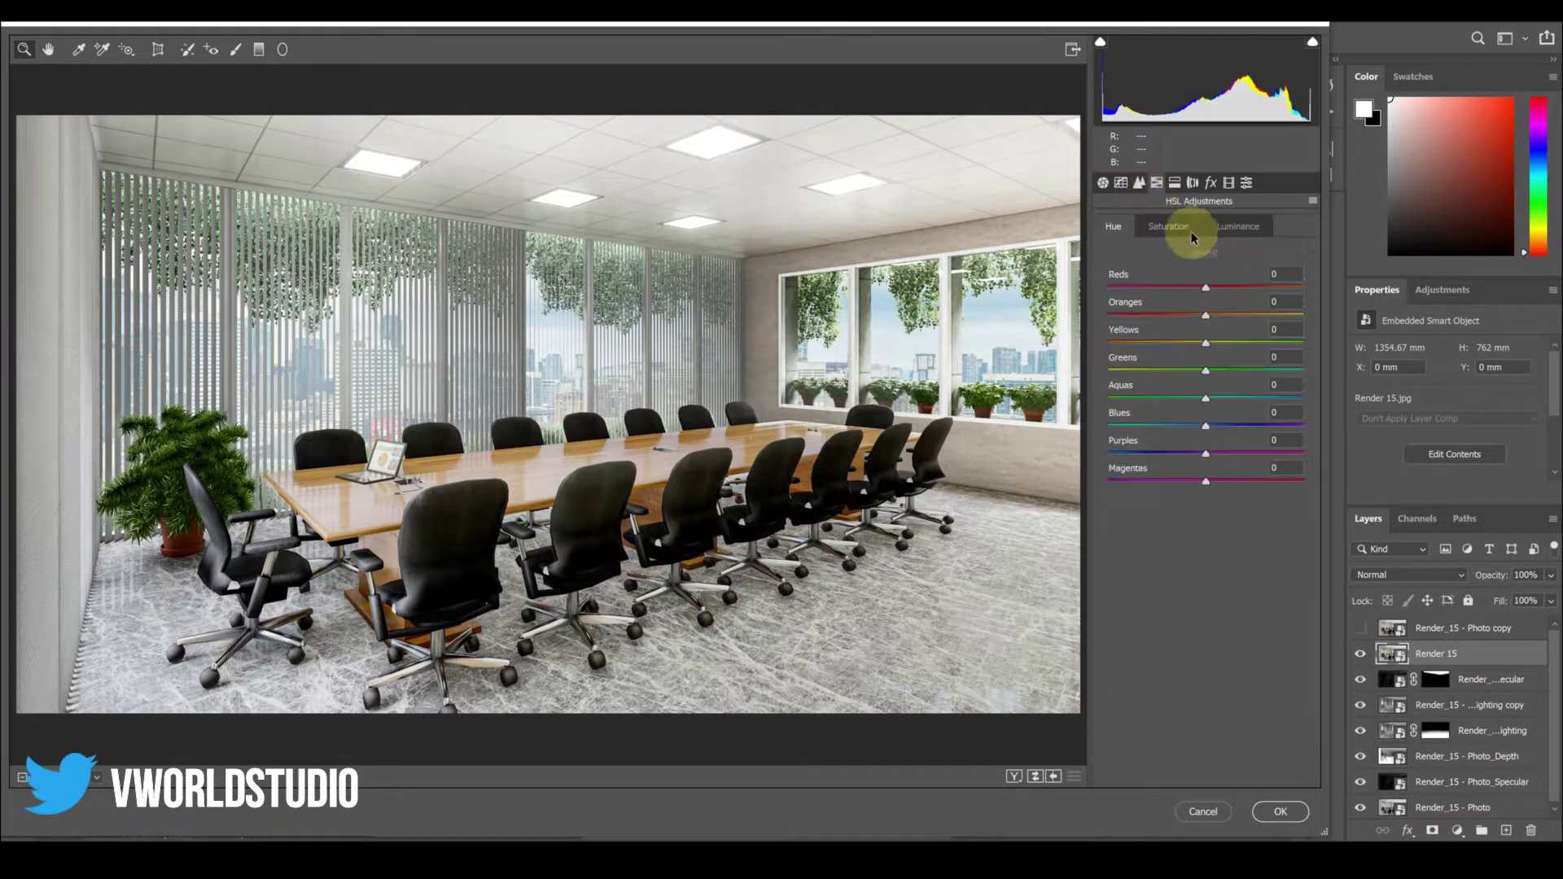
pyautogui.moveTo(1206, 370)
pyautogui.mouseDown()
pyautogui.moveTo(1151, 363)
pyautogui.moveTo(1247, 407)
pyautogui.mouseUp()
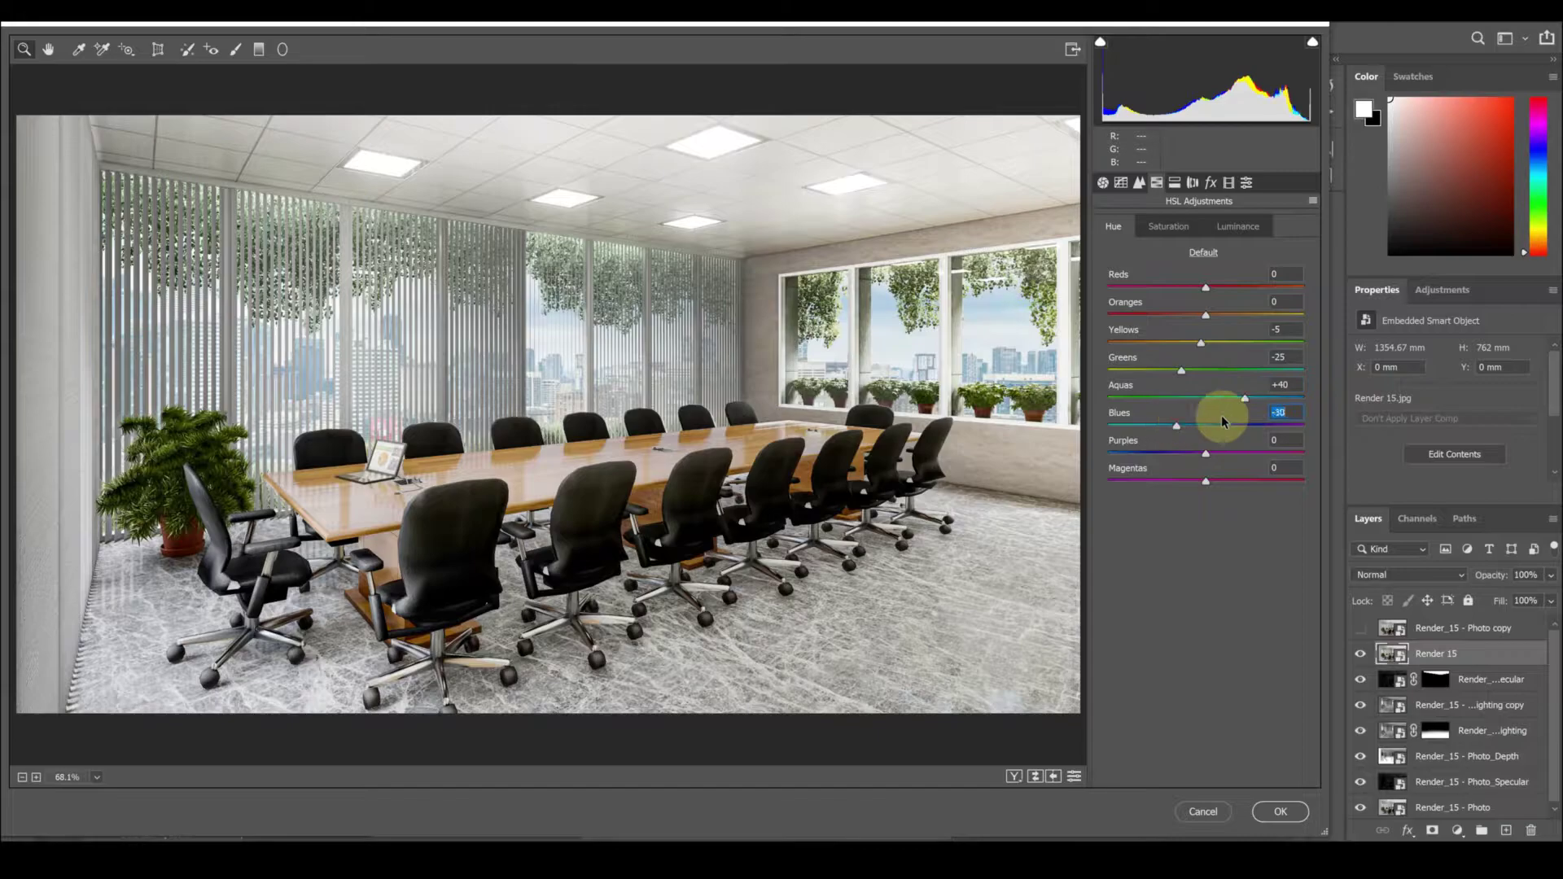
pyautogui.click(1174, 234)
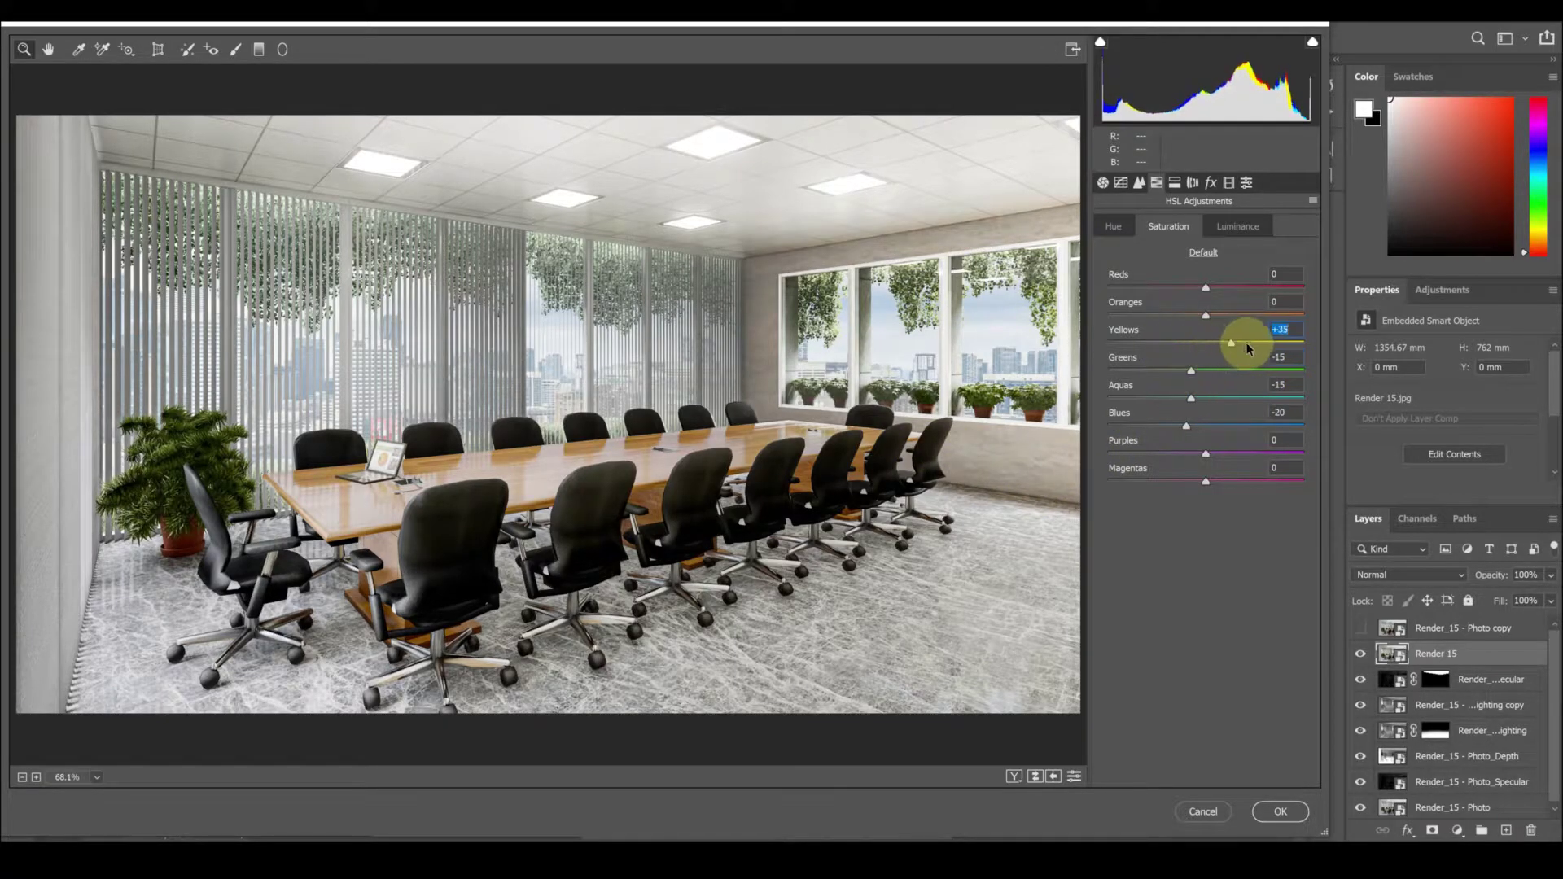
pyautogui.click(1233, 227)
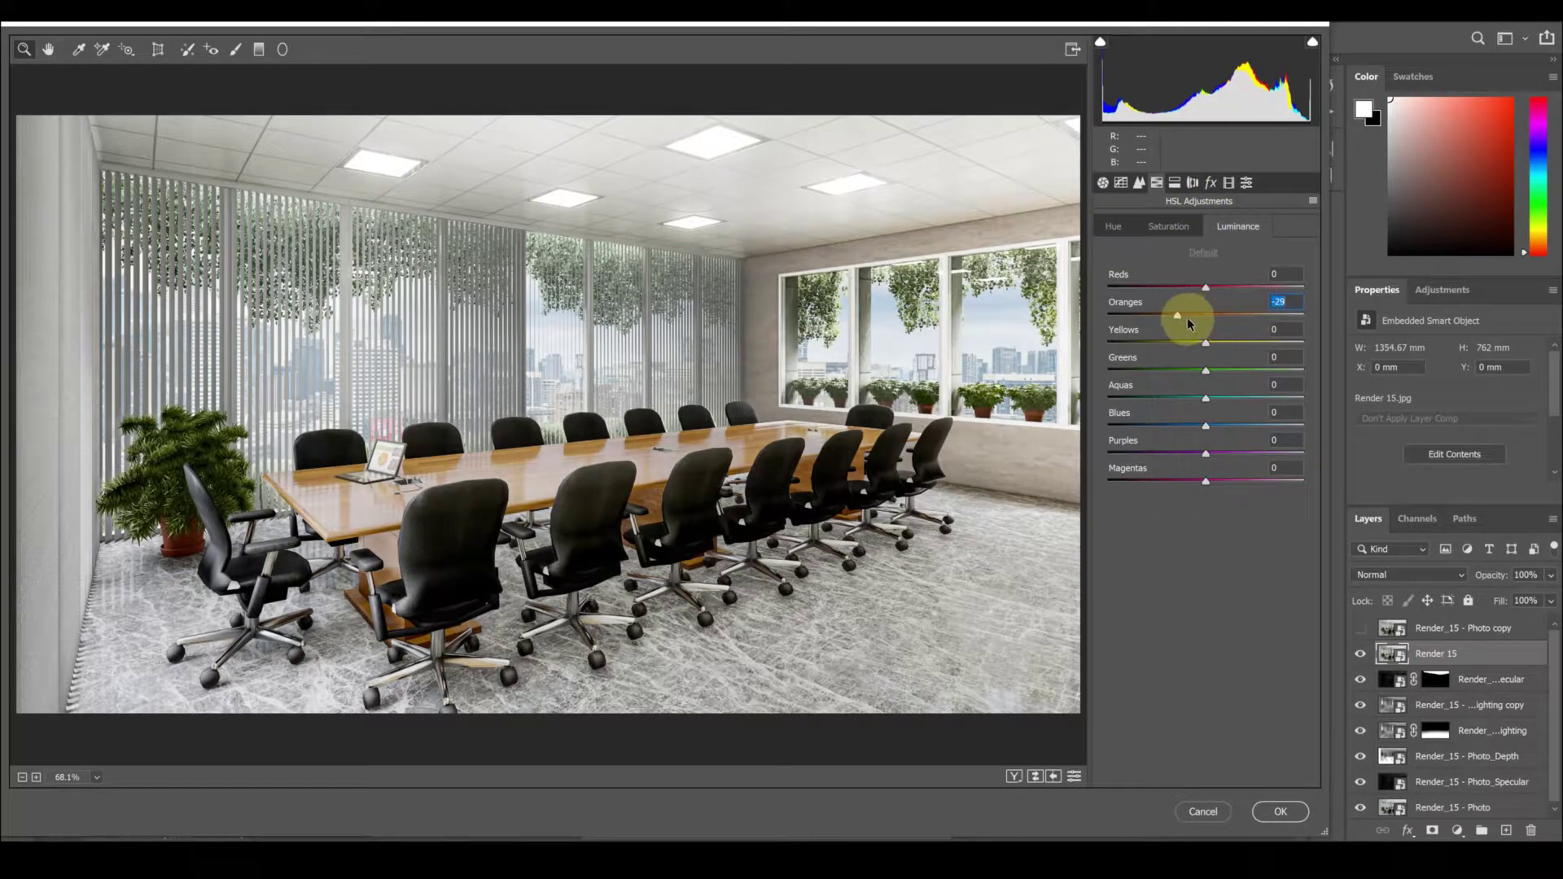
pyautogui.moveTo(1206, 287); pyautogui.dragTo(1262, 287)
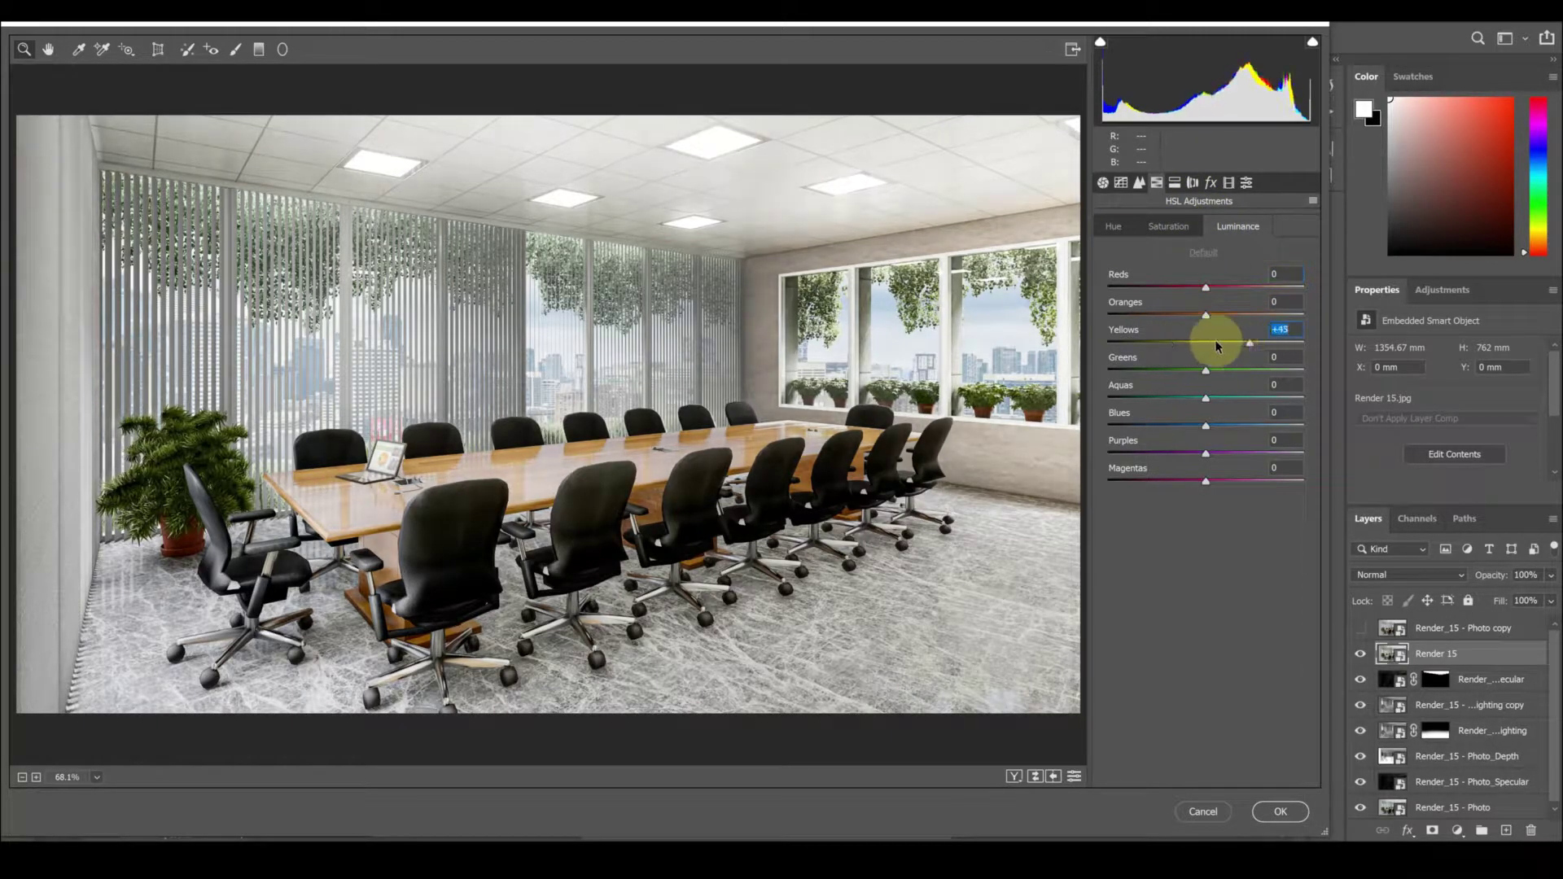
pyautogui.moveTo(1205, 371)
pyautogui.mouseDown()
pyautogui.moveTo(1142, 371)
pyautogui.moveTo(1145, 343)
pyautogui.moveTo(1183, 349)
pyautogui.mouseUp()
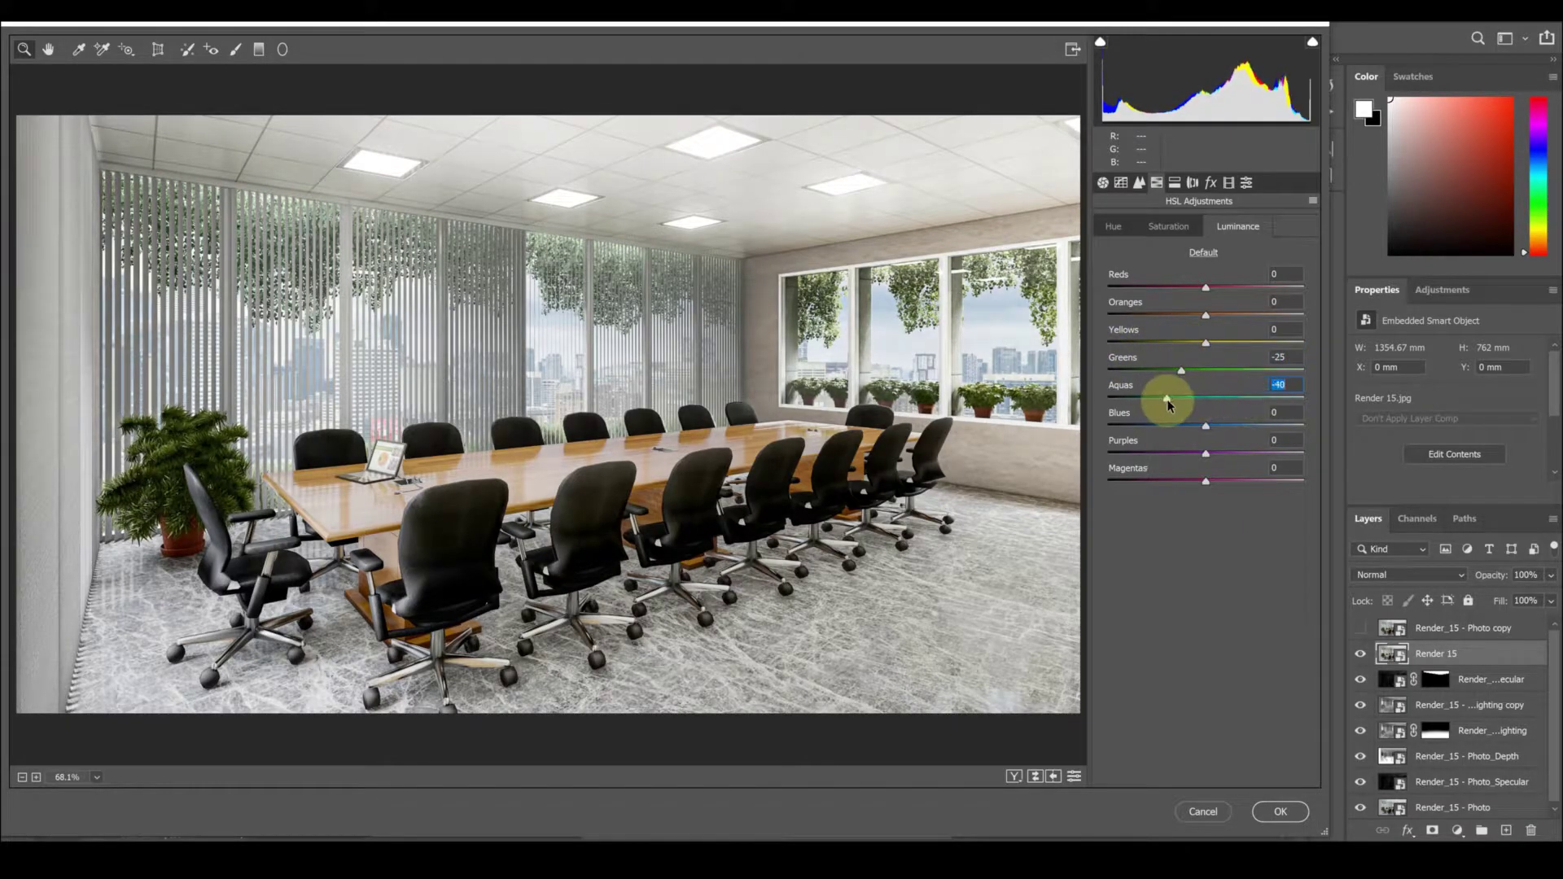
pyautogui.moveTo(1251, 434); pyautogui.dragTo(1190, 430)
# Add a -15 post-crop vignette with Feather 50 and Highlights 0
pyautogui.click(1192, 184)
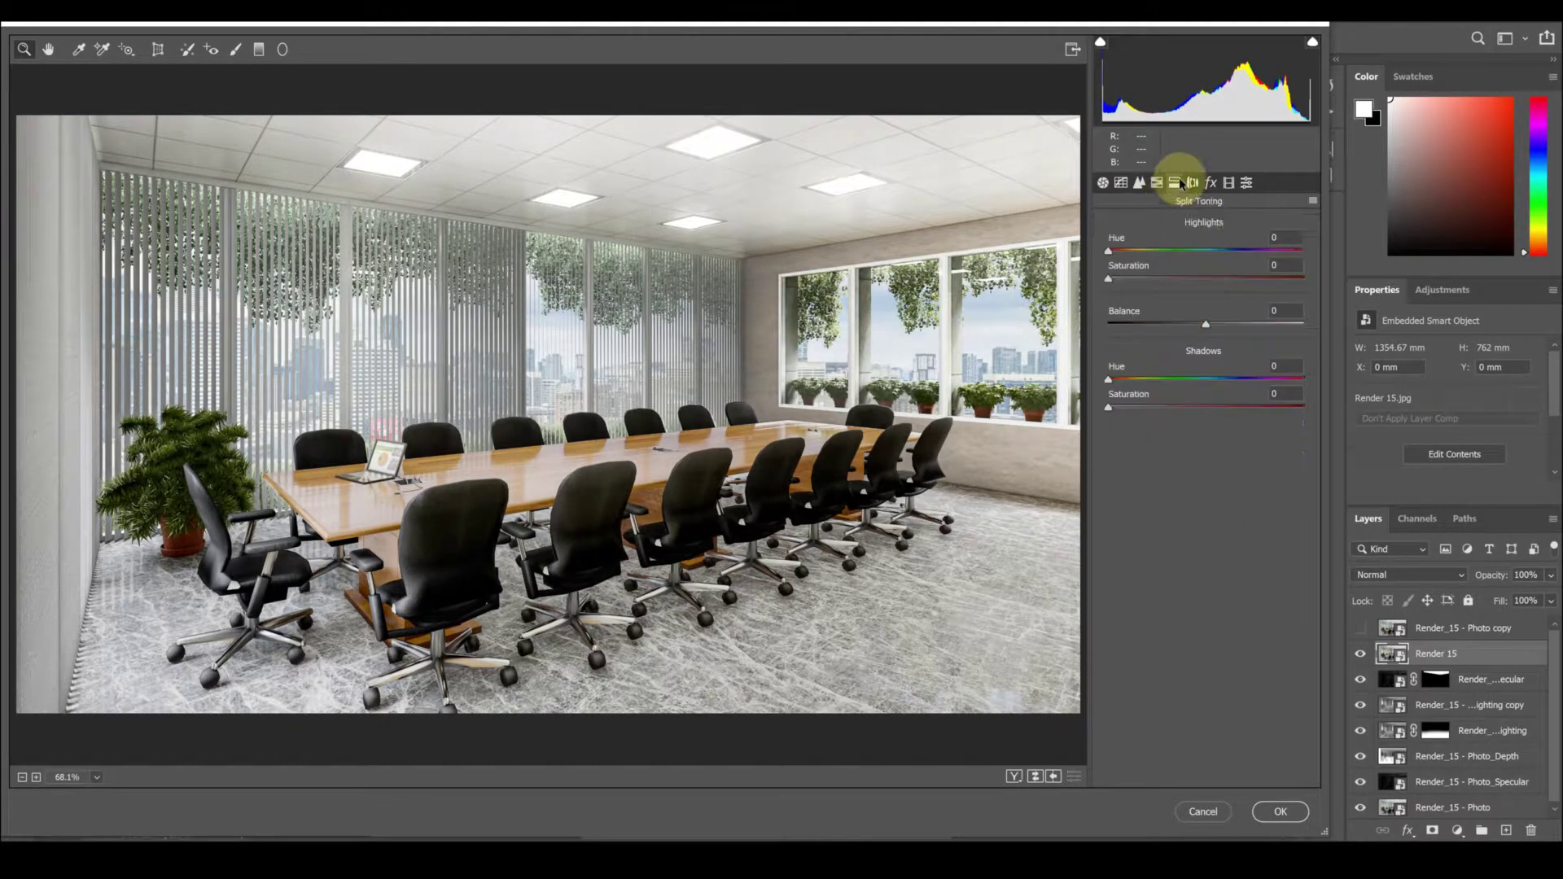
pyautogui.click(1210, 184)
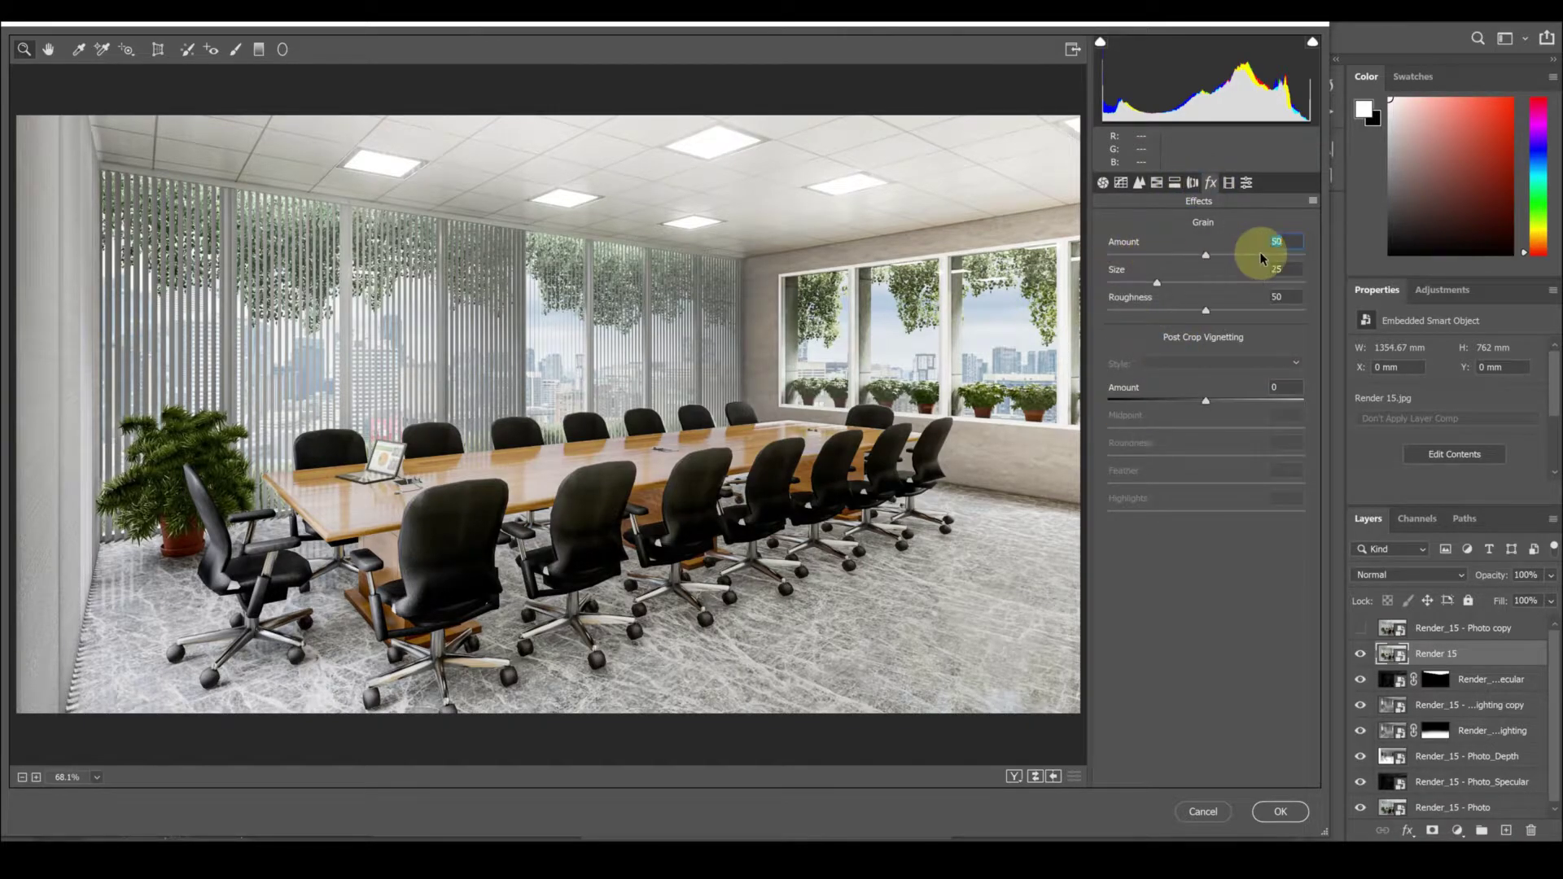
pyautogui.moveTo(1206, 400); pyautogui.dragTo(1097, 423)
pyautogui.moveTo(1206, 456)
pyautogui.mouseDown()
pyautogui.moveTo(1124, 453)
pyautogui.moveTo(1224, 454)
pyautogui.moveTo(1242, 481)
pyautogui.moveTo(1205, 483)
pyautogui.mouseUp()
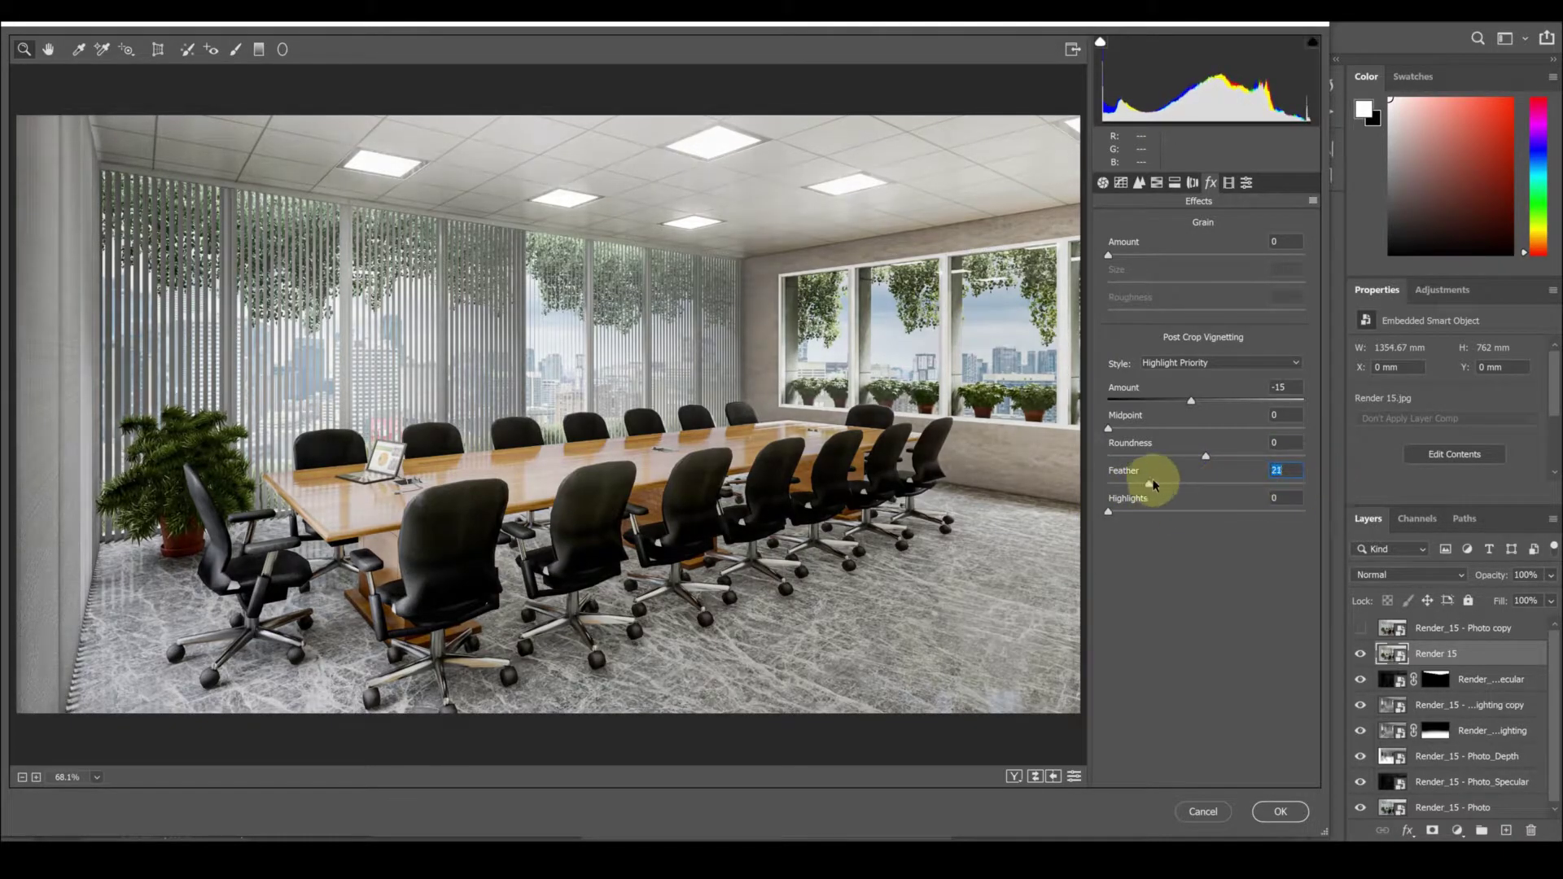
pyautogui.moveTo(1191, 400); pyautogui.dragTo(1146, 401)
pyautogui.moveTo(1205, 483)
pyautogui.mouseDown()
pyautogui.moveTo(1261, 485)
pyautogui.moveTo(1205, 484)
pyautogui.mouseUp()
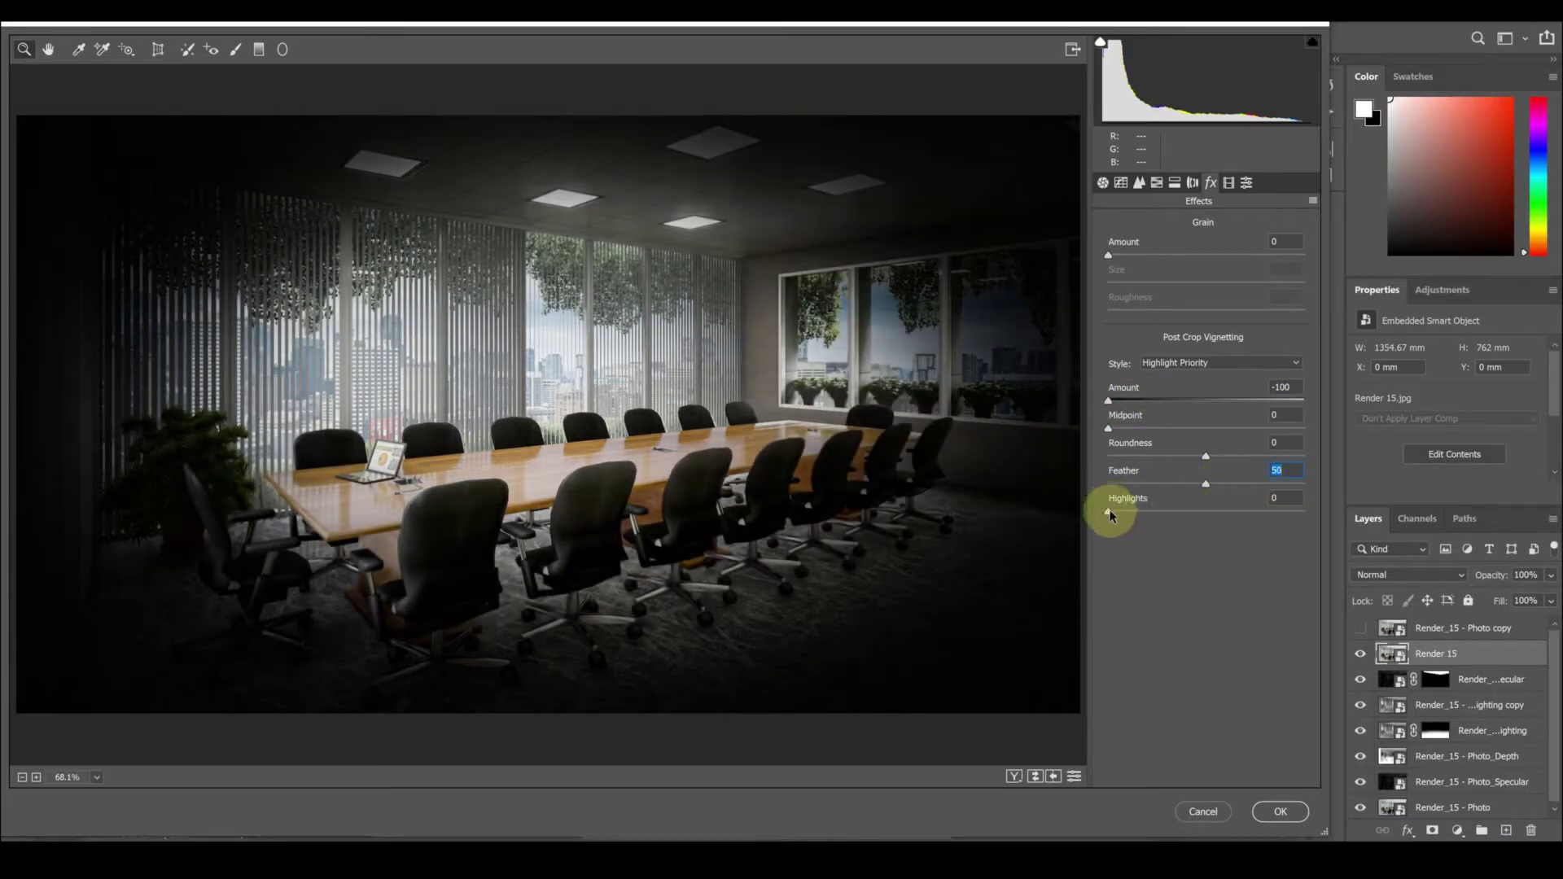
pyautogui.moveTo(1108, 512)
pyautogui.mouseDown()
pyautogui.moveTo(1292, 512)
pyautogui.moveTo(1294, 529)
pyautogui.mouseUp()
pyautogui.moveTo(1108, 400); pyautogui.dragTo(1191, 401)
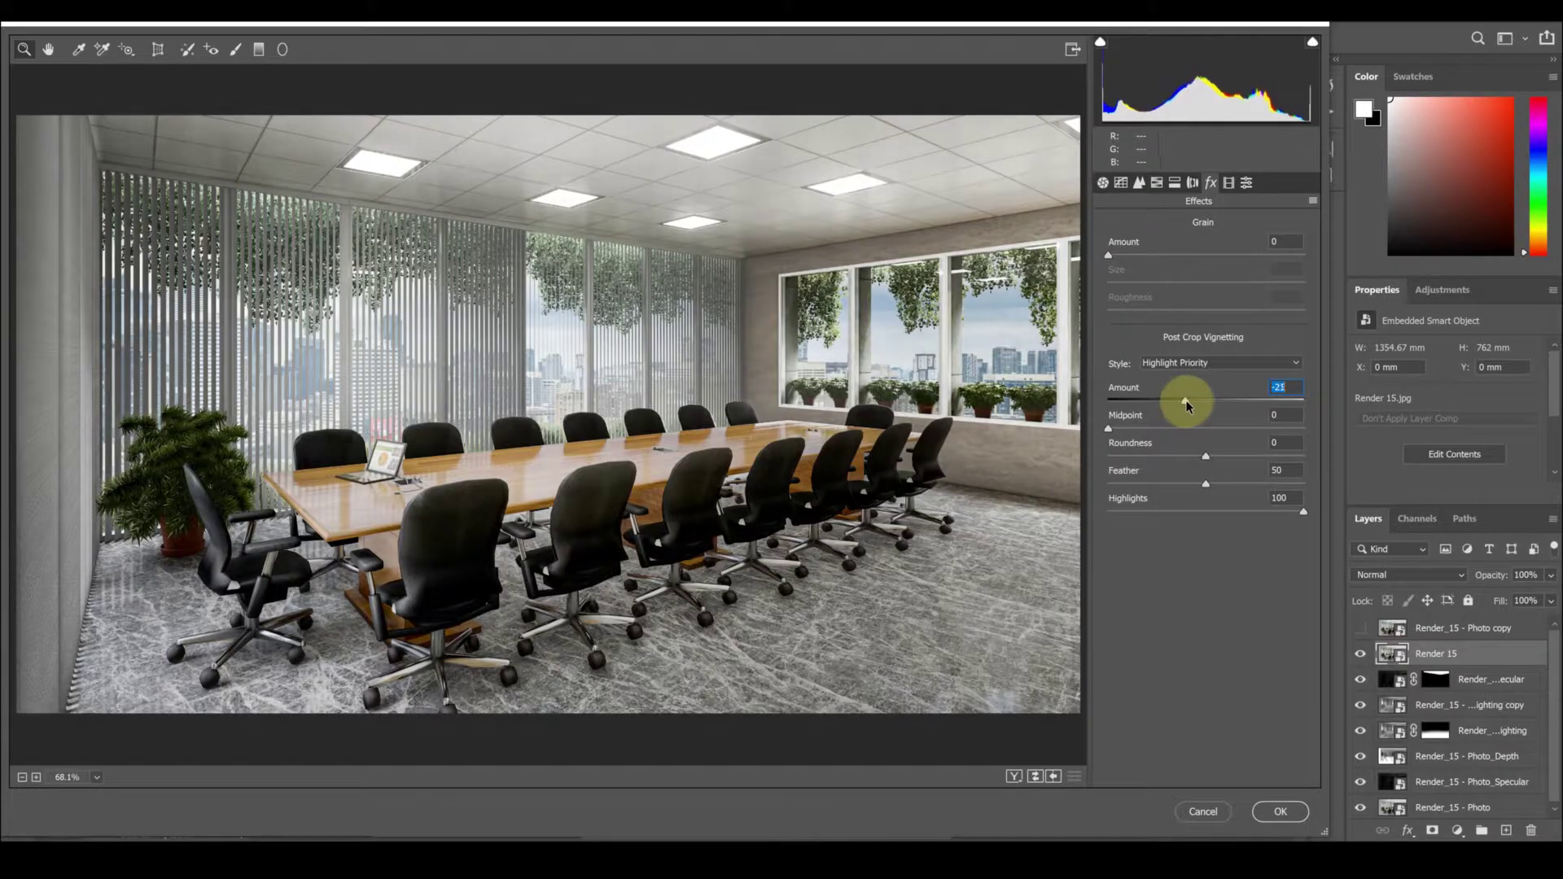
pyautogui.moveTo(1136, 511)
pyautogui.mouseDown()
pyautogui.moveTo(1227, 513)
pyautogui.moveTo(1108, 511)
pyautogui.mouseUp()
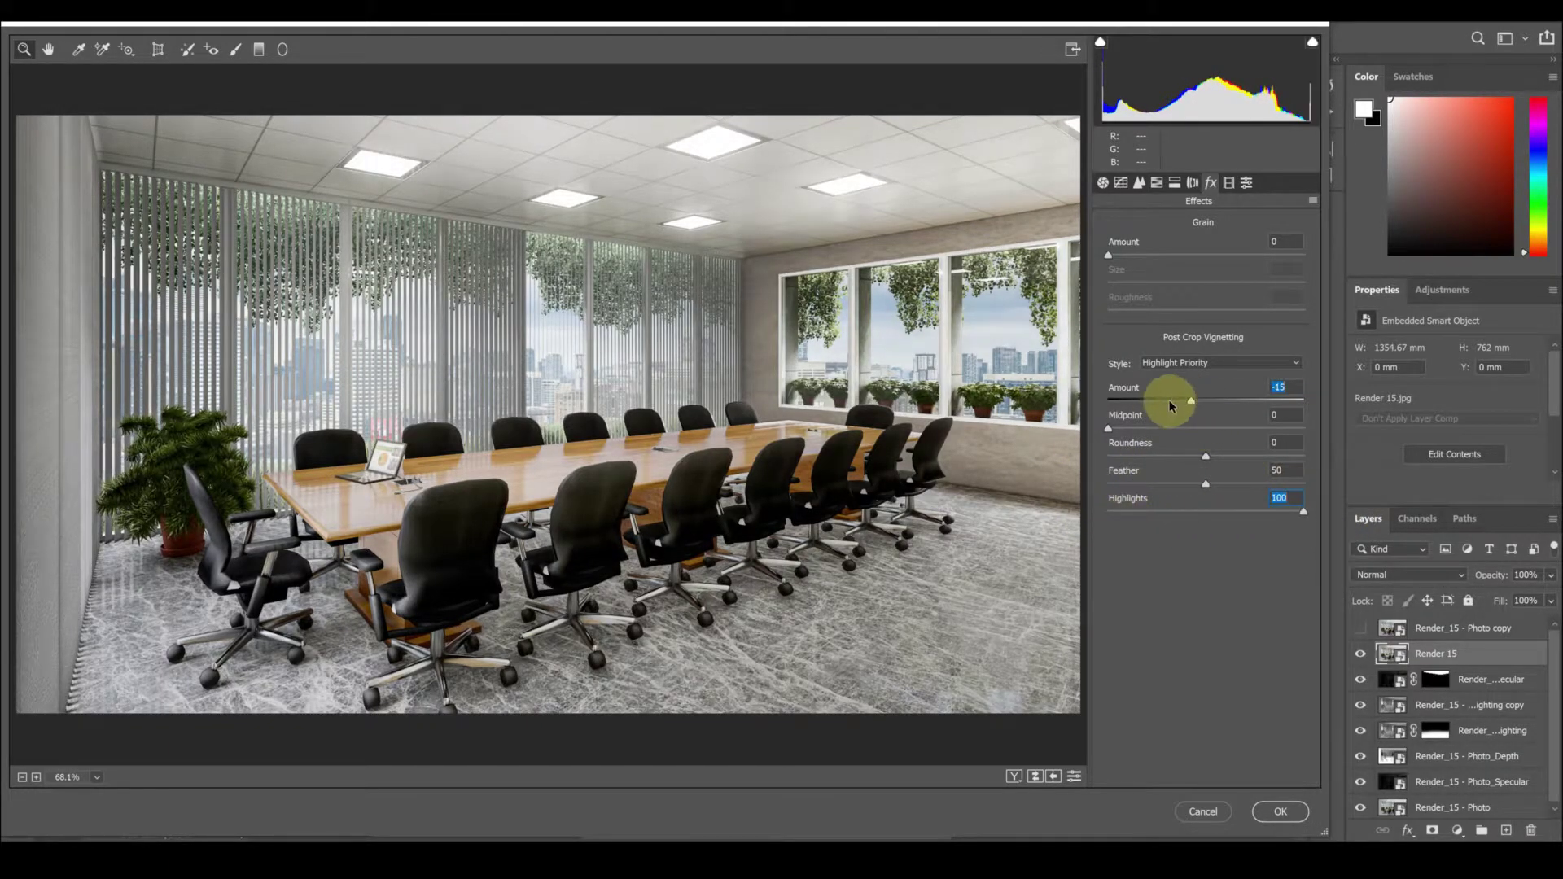
pyautogui.moveTo(1191, 401)
pyautogui.mouseDown()
pyautogui.moveTo(1116, 400)
pyautogui.moveTo(1190, 401)
pyautogui.mouseUp()
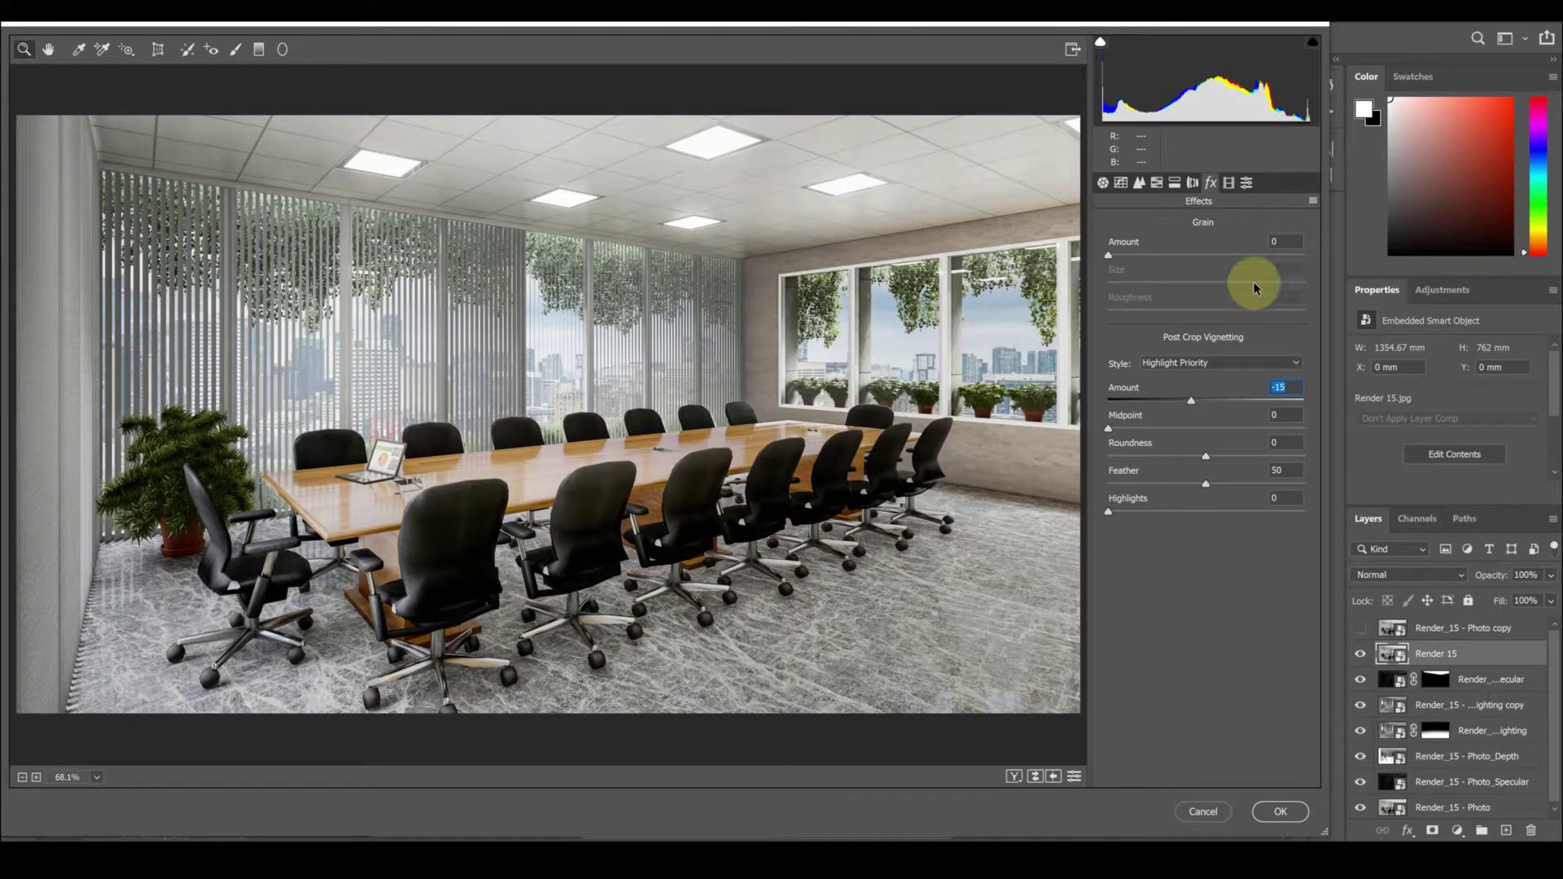
# Apply the Camera Raw grade to Render 15 as a smart filter
pyautogui.click(1229, 182)
pyautogui.click(1102, 183)
pyautogui.click(1280, 812)
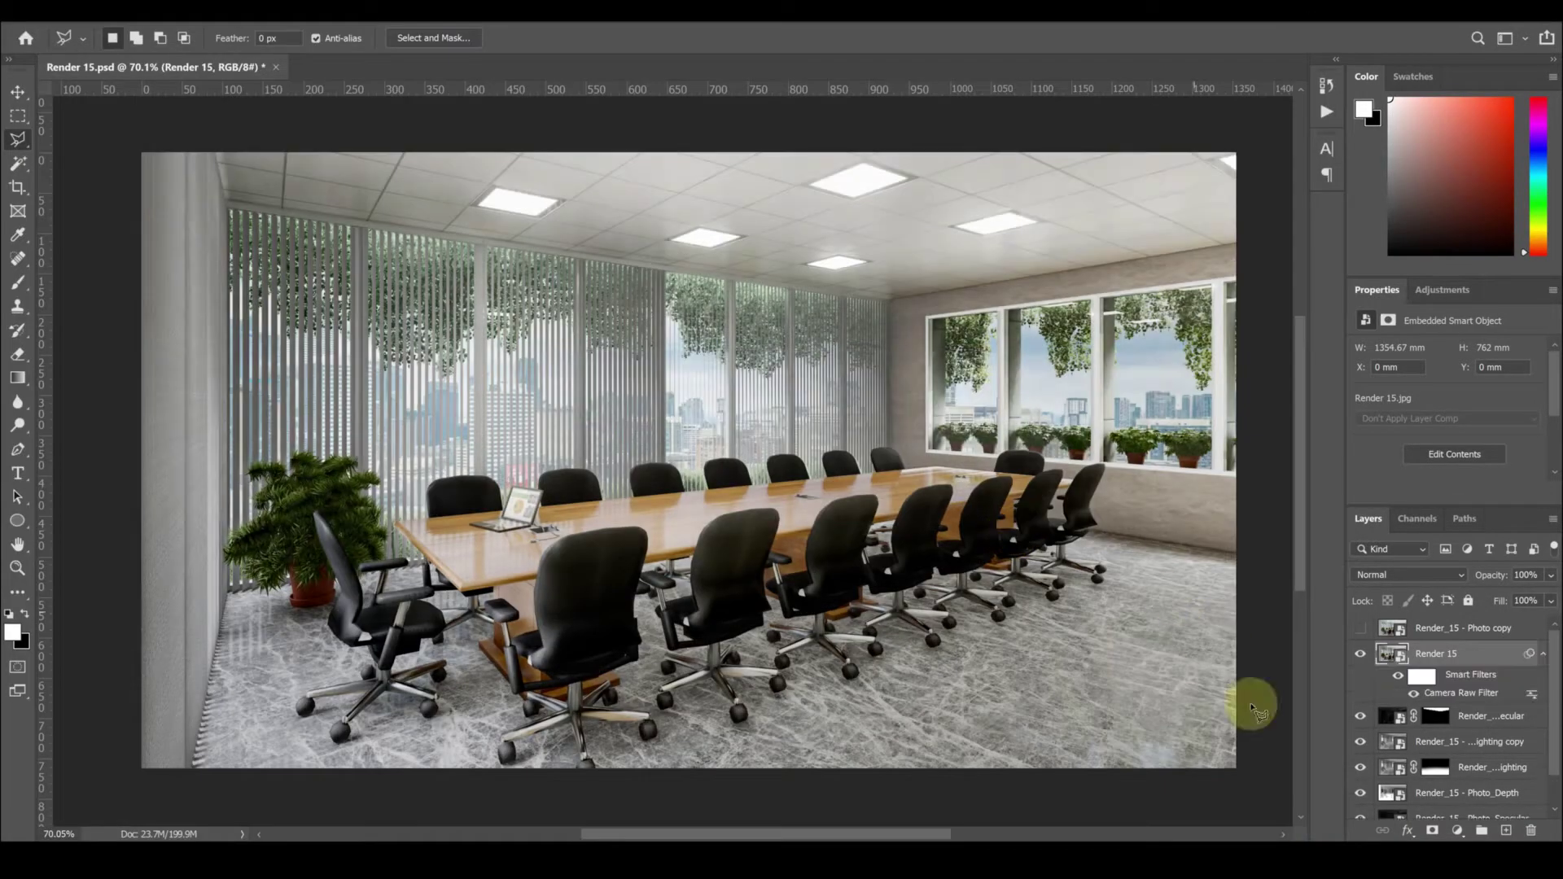
# Toggle the grade to compare, then show Render 15 and its Photo copy layer
pyautogui.click(1360, 654)
pyautogui.click(1360, 654)
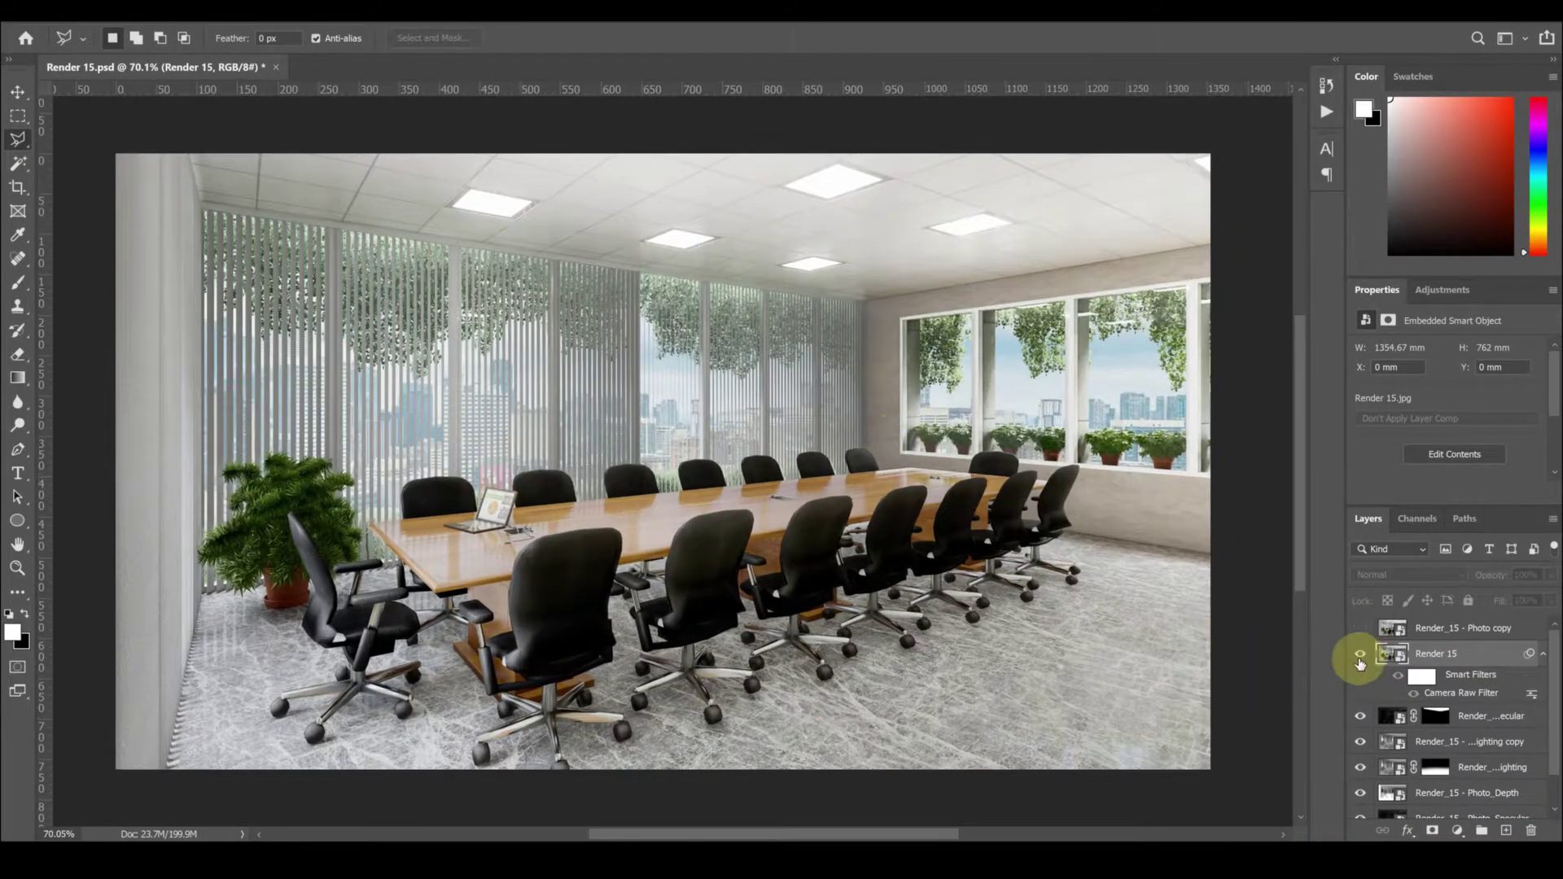
pyautogui.click(1361, 654)
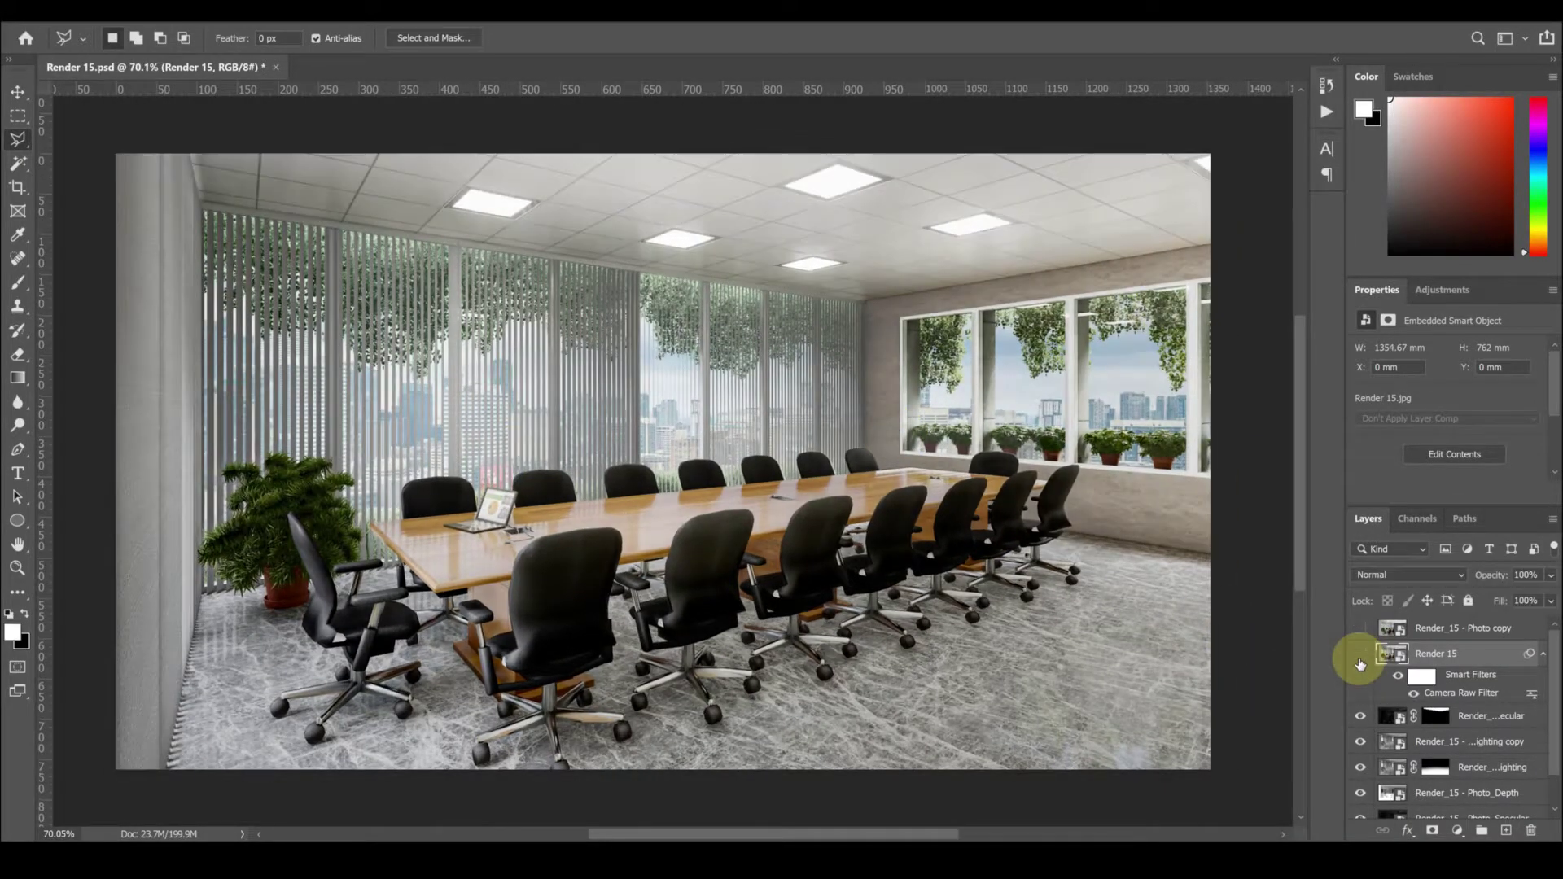
pyautogui.click(1360, 653)
pyautogui.click(1360, 653)
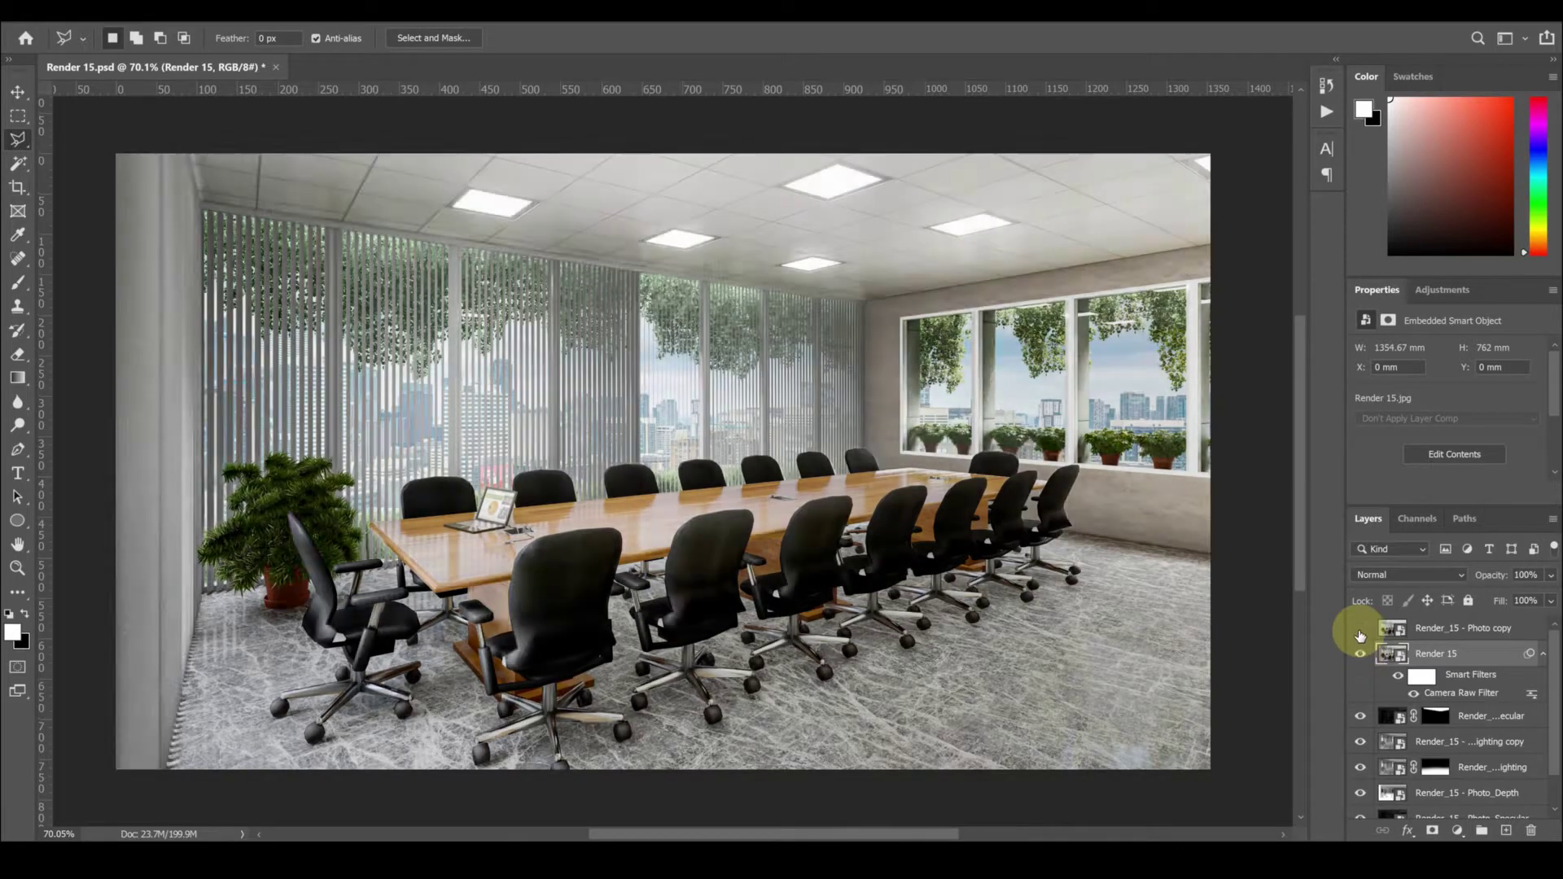
pyautogui.click(1360, 627)
pyautogui.click(1360, 627)
pyautogui.click(1360, 635)
# Set the Render_15 - Photo copy layer's blend mode to Soft Light
pyautogui.click(1463, 628)
pyautogui.click(1410, 574)
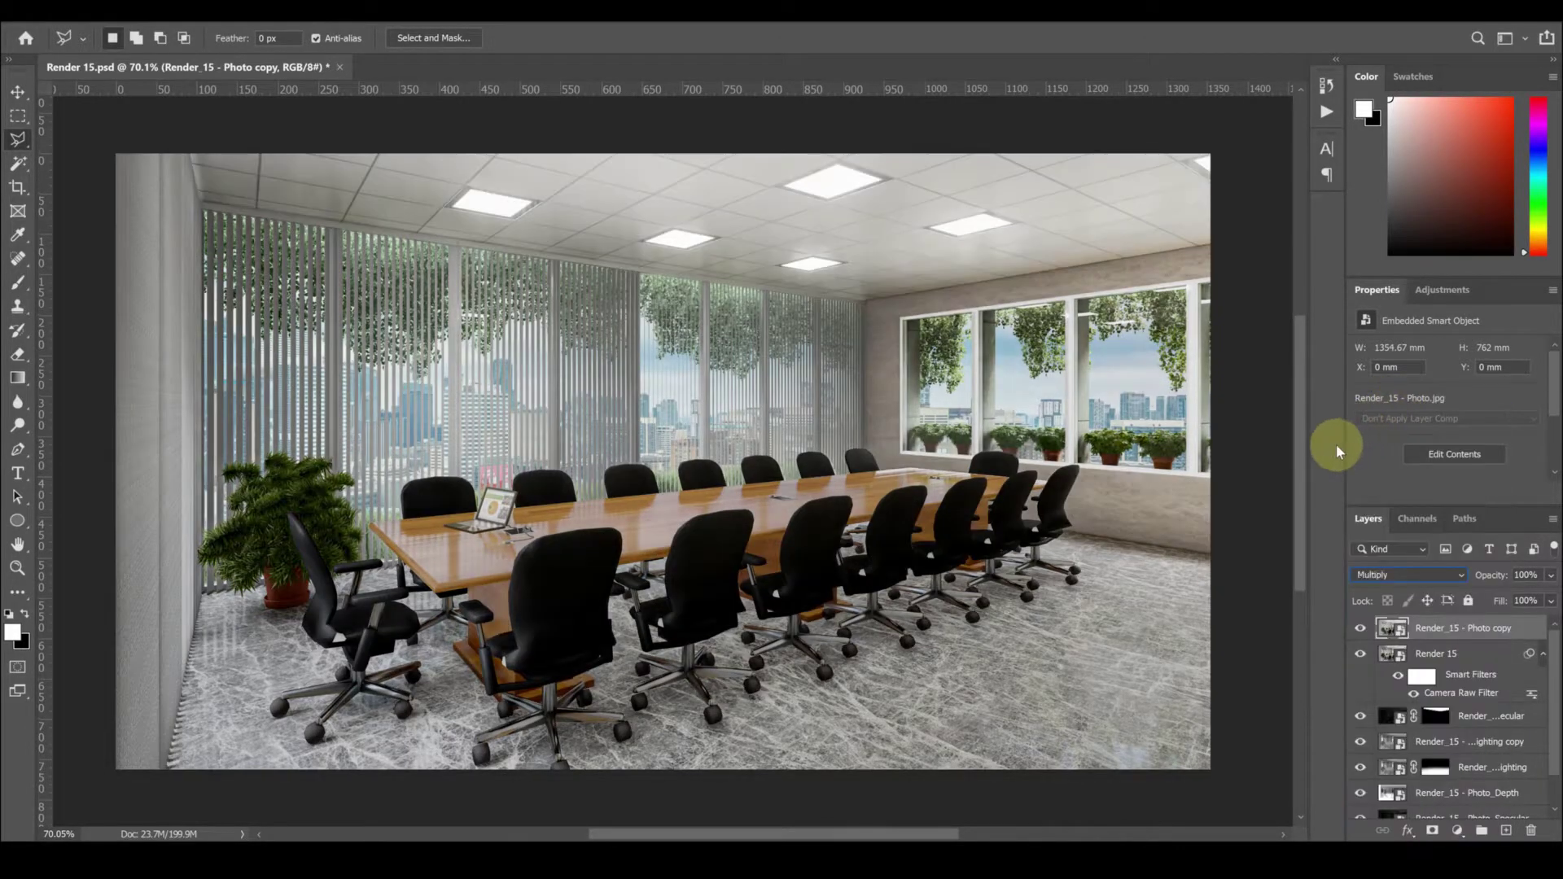
pyautogui.press('Down')
pyautogui.press('Down')
pyautogui.press('Down')
pyautogui.press('Down')
pyautogui.press('Down')
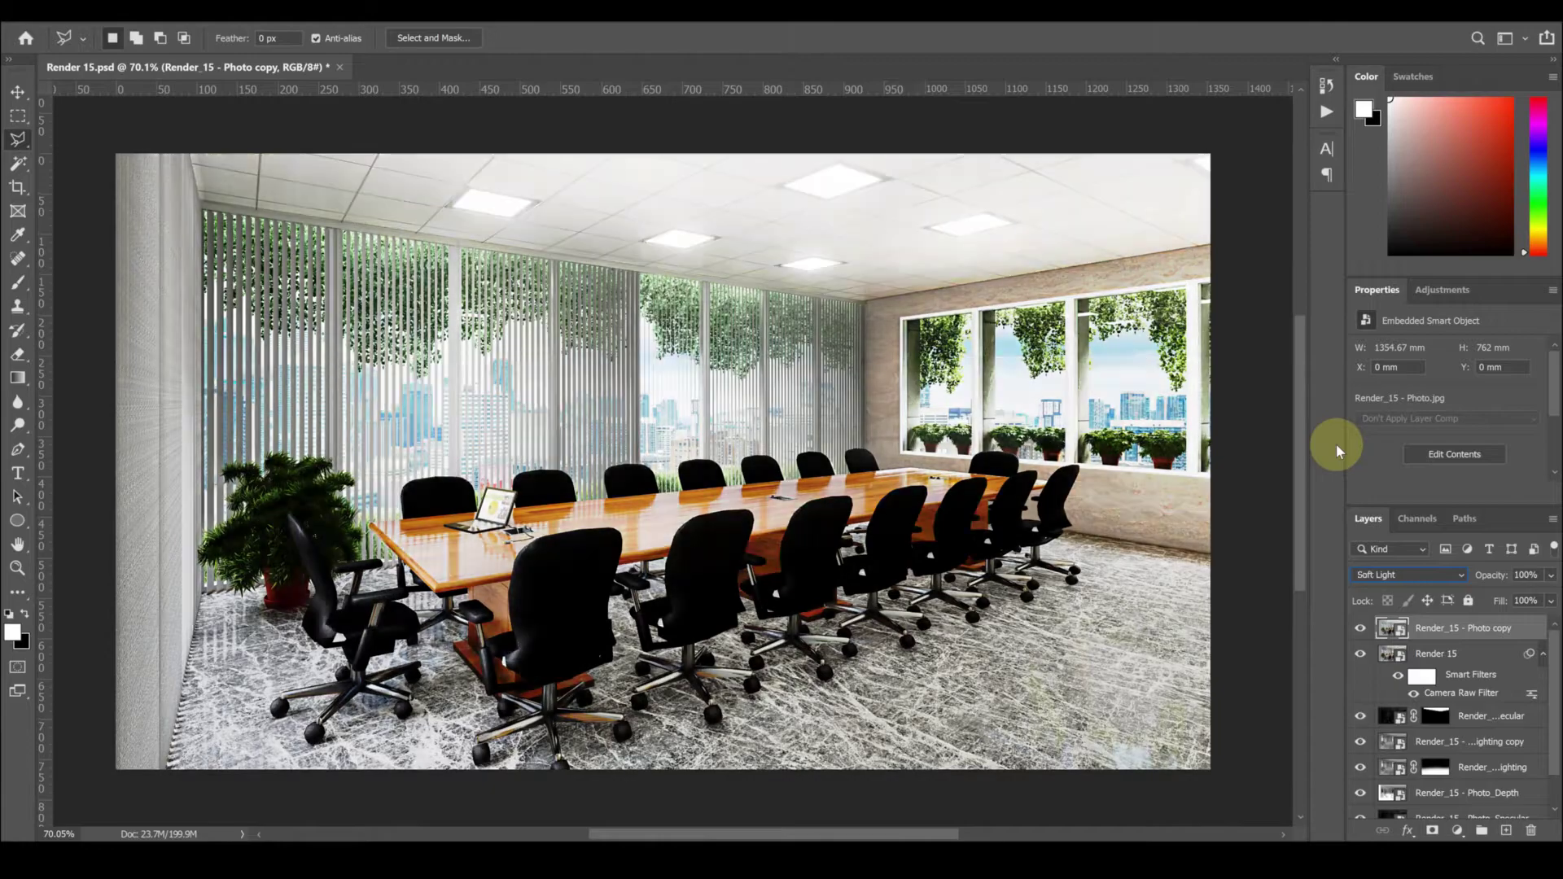
pyautogui.press('Up')
pyautogui.press('Down')
pyautogui.press('Down')
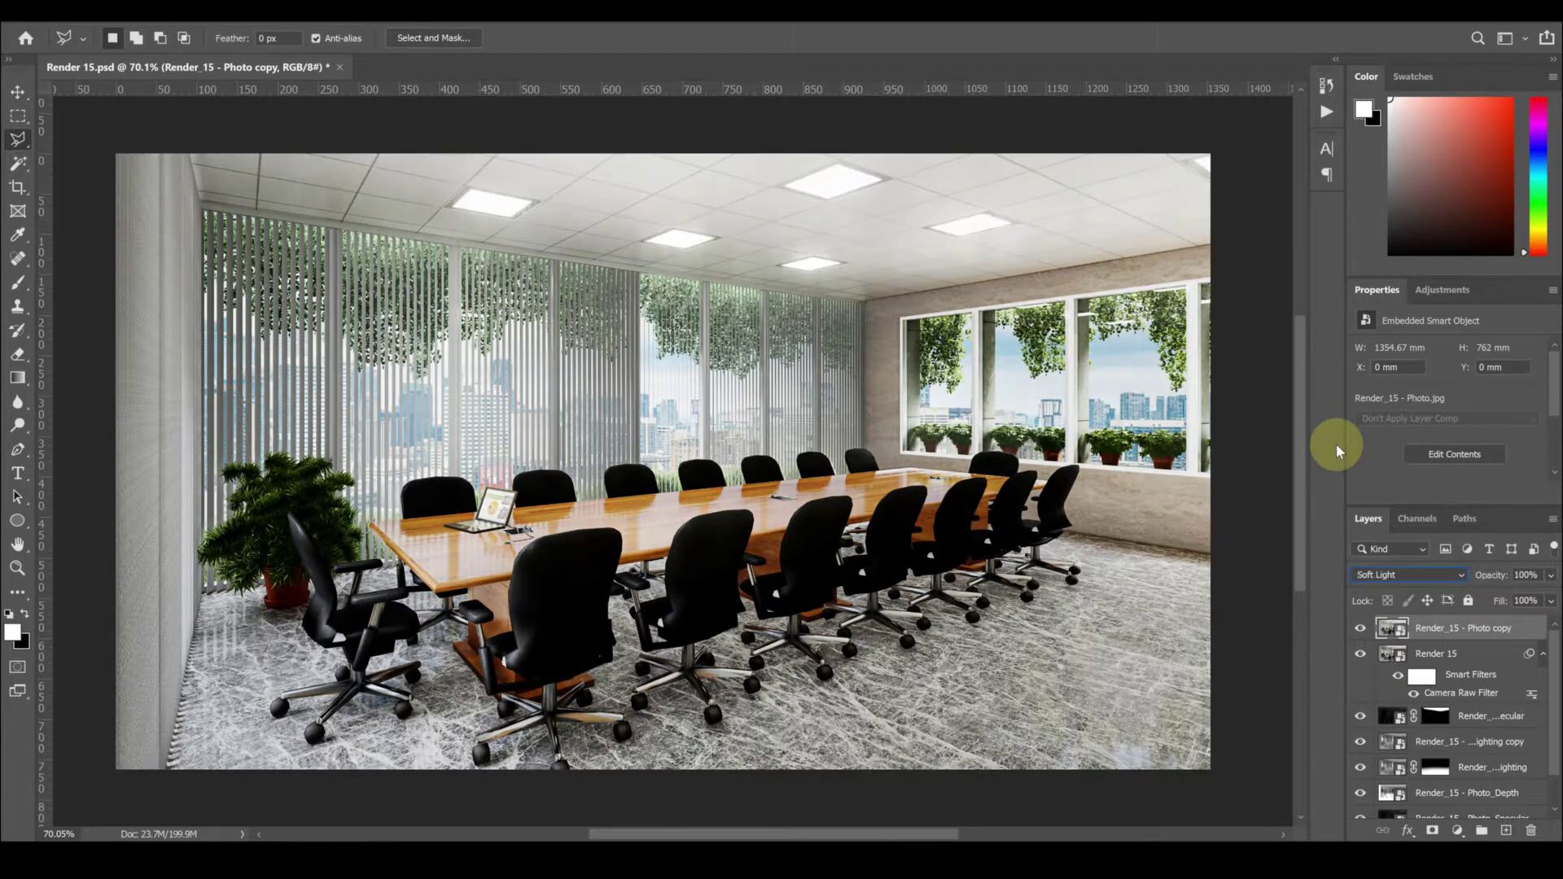
pyautogui.press('Down')
pyautogui.press('Down')
pyautogui.press('Down')
pyautogui.press('Up')
pyautogui.press('Up')
pyautogui.press('Up')
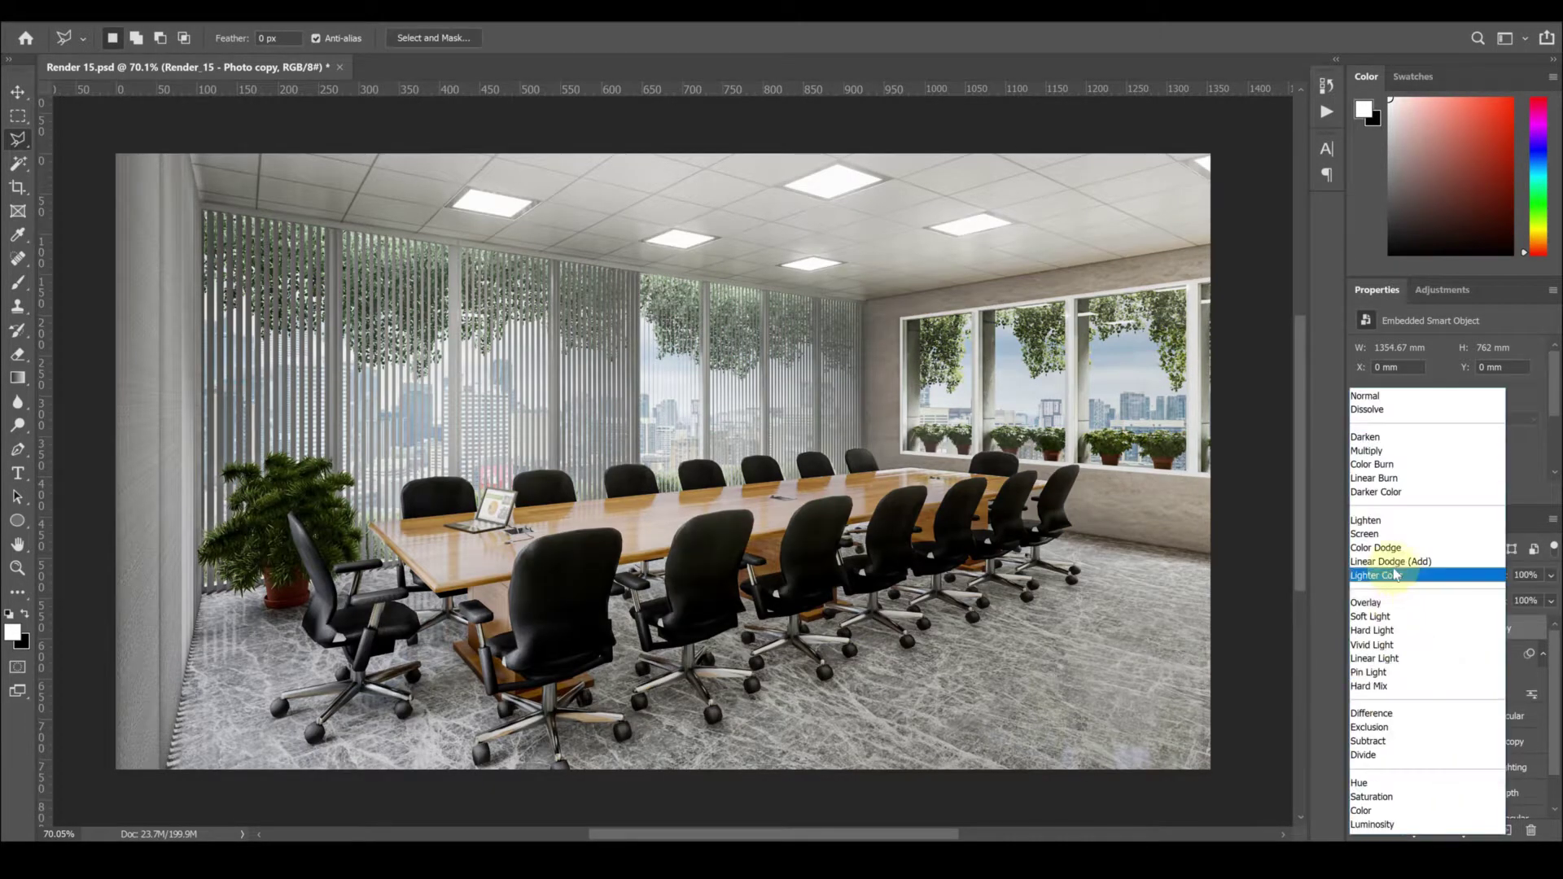
# Hide the photo copy layer and open Save As for a JPEG
pyautogui.click(1360, 628)
pyautogui.hotkey('ctrl', 's')
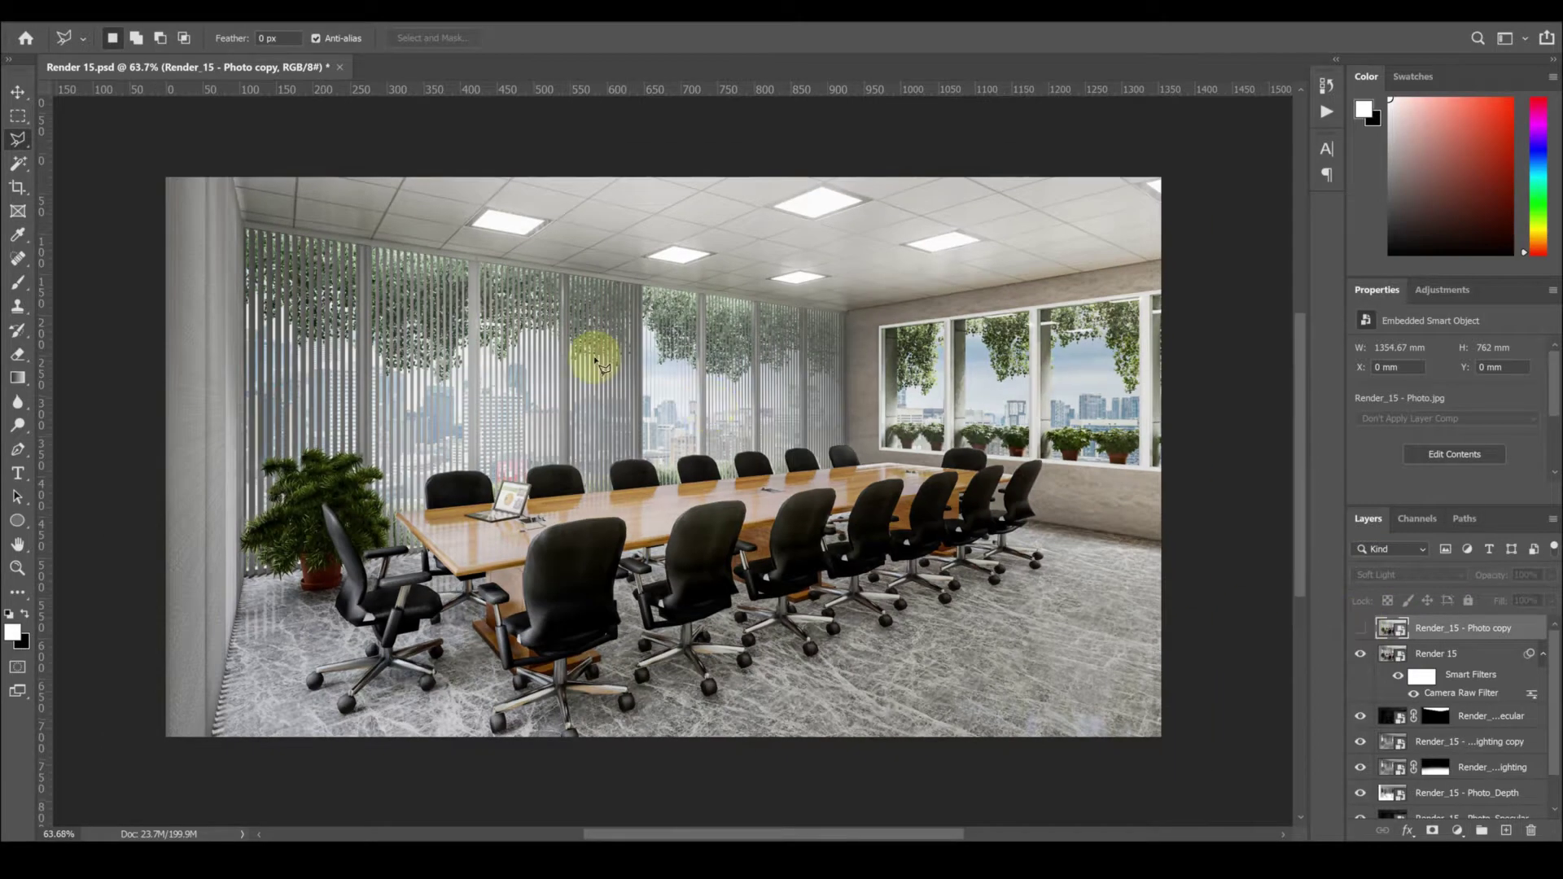
pyautogui.keyDown('alt'); pyautogui.scroll(1, 625, 361); pyautogui.keyUp('alt')
pyautogui.click(99, 222)
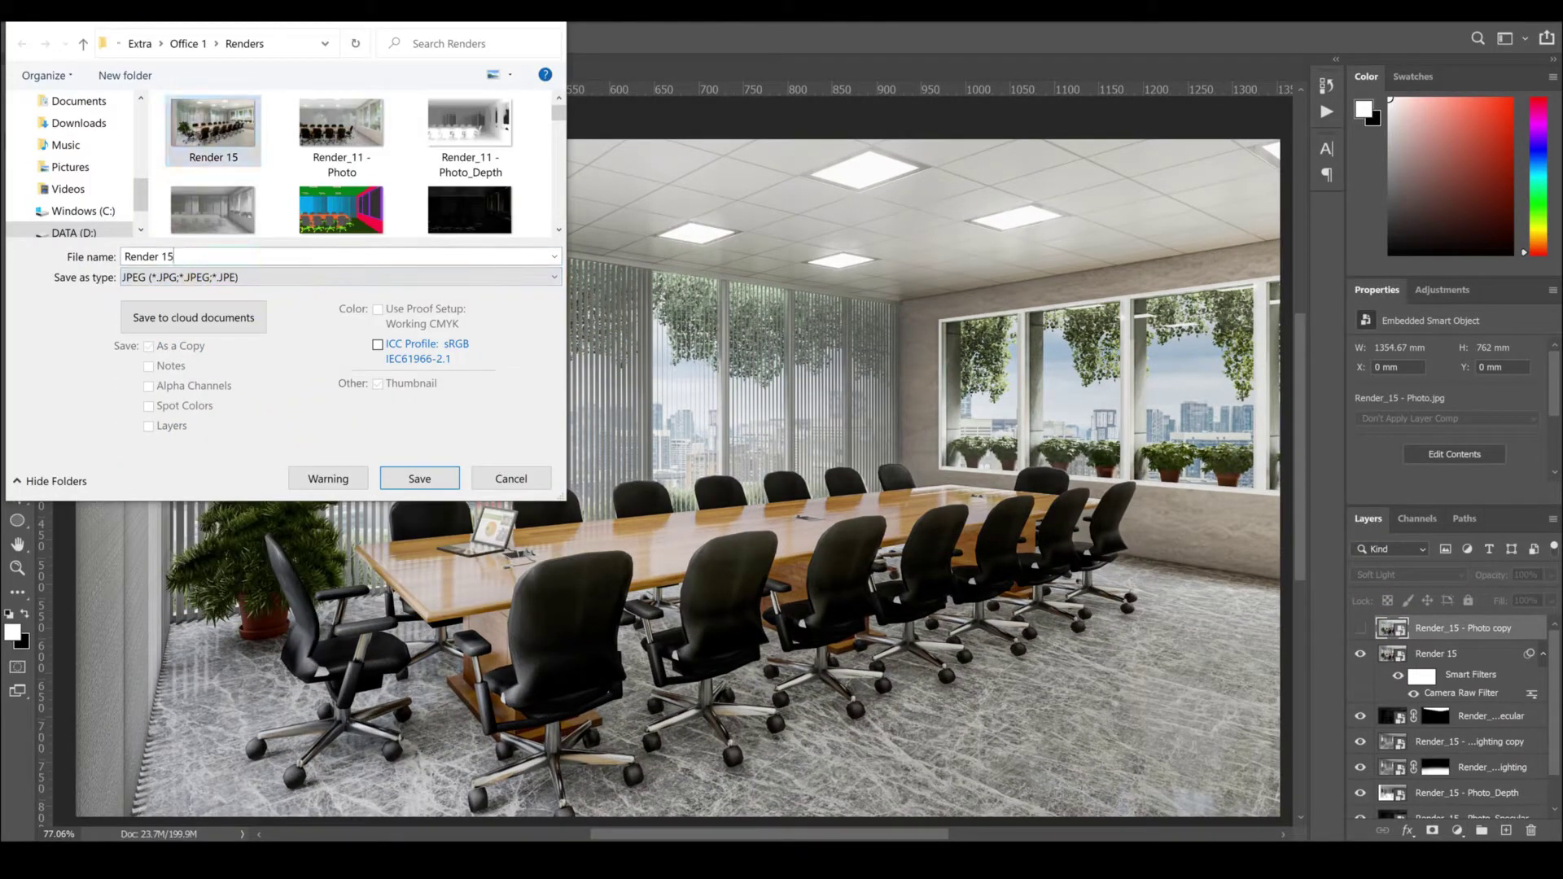
# Name the file 'Render 15 Final' and save it as a JPEG
pyautogui.write('al')
pyautogui.press('Return')
pyautogui.press('Return')
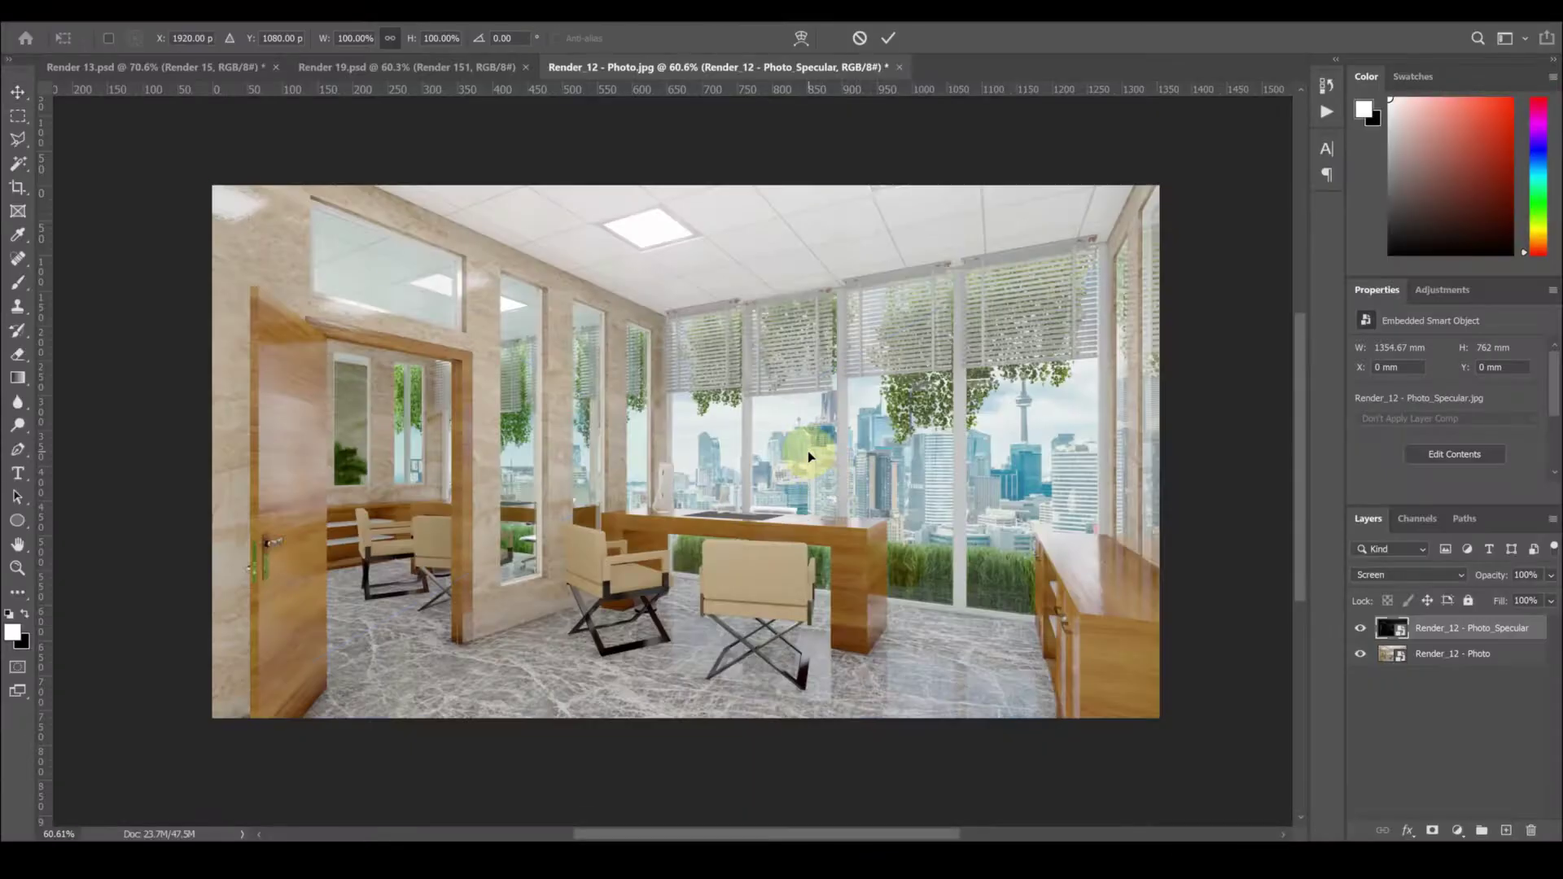
# Open the blend mode list for the placed Depth layer
pyautogui.click(1418, 575)
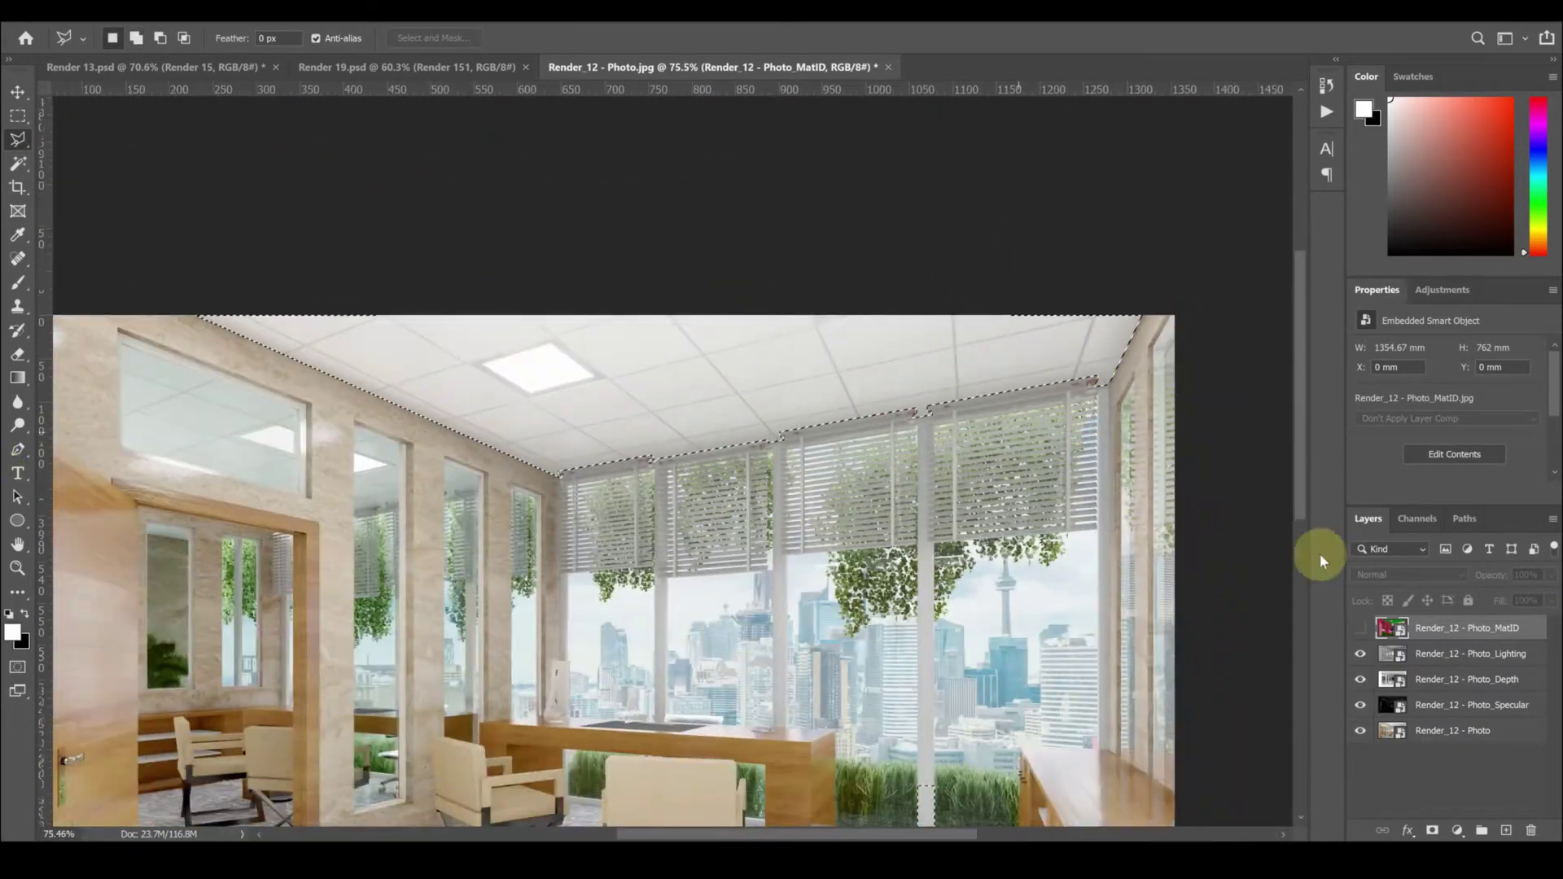
# Mask the specular copy from the ceiling-and-windows lasso selection and commit the placed specular image
pyautogui.click(1466, 653)
pyautogui.click(1458, 701)
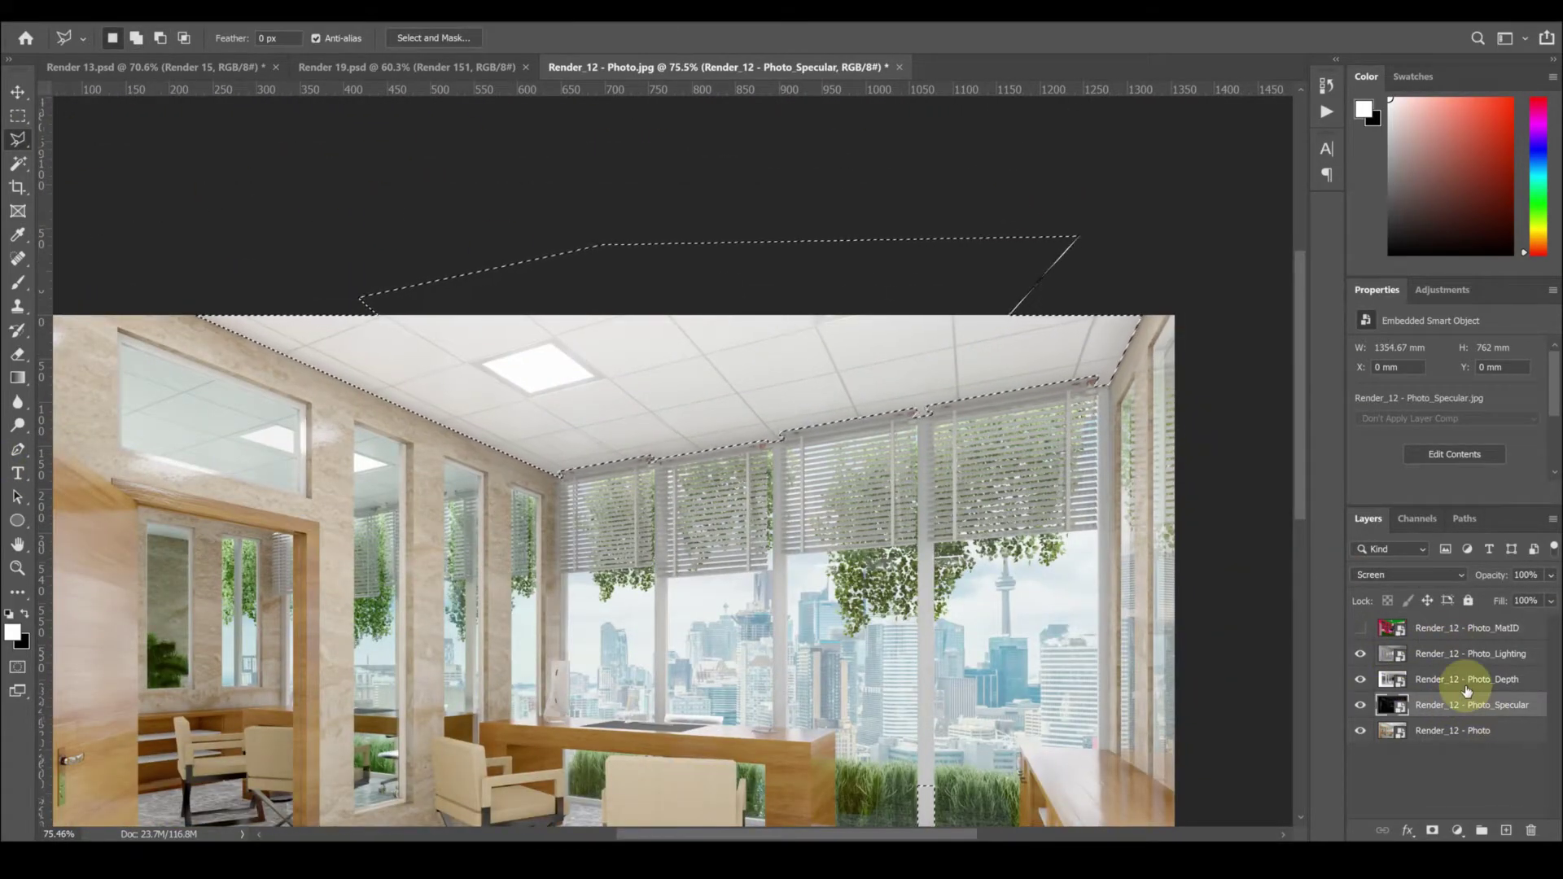
pyautogui.hotkey('alt', 'shift', 'o')
pyautogui.click(1432, 830)
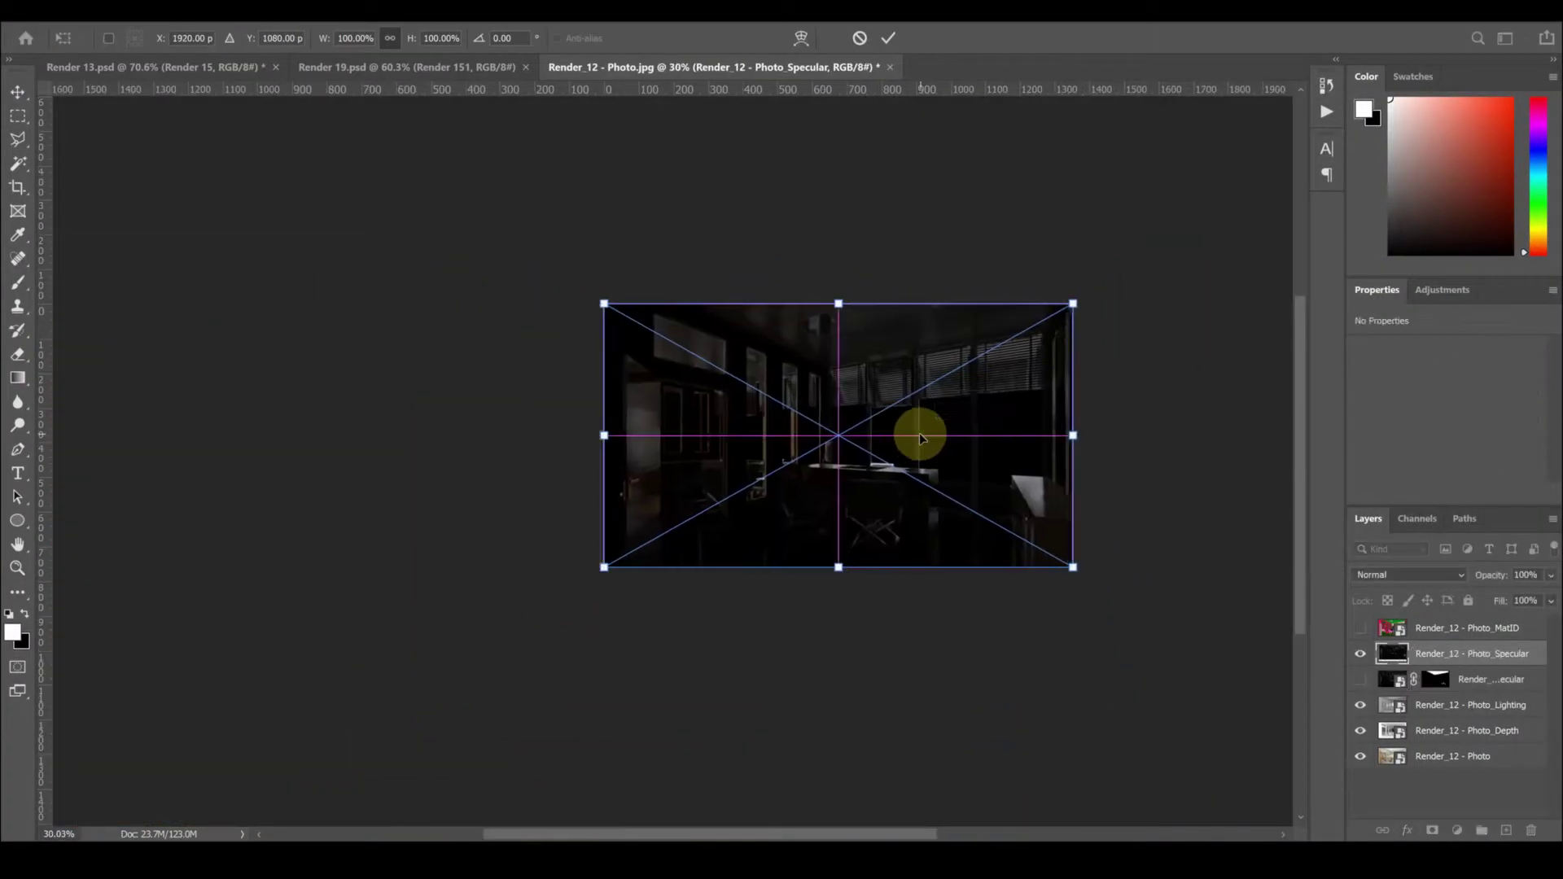
pyautogui.press('Return')
# Blend the new specular layer as Screen and compare with it hidden
pyautogui.click(1408, 575)
pyautogui.click(1376, 612)
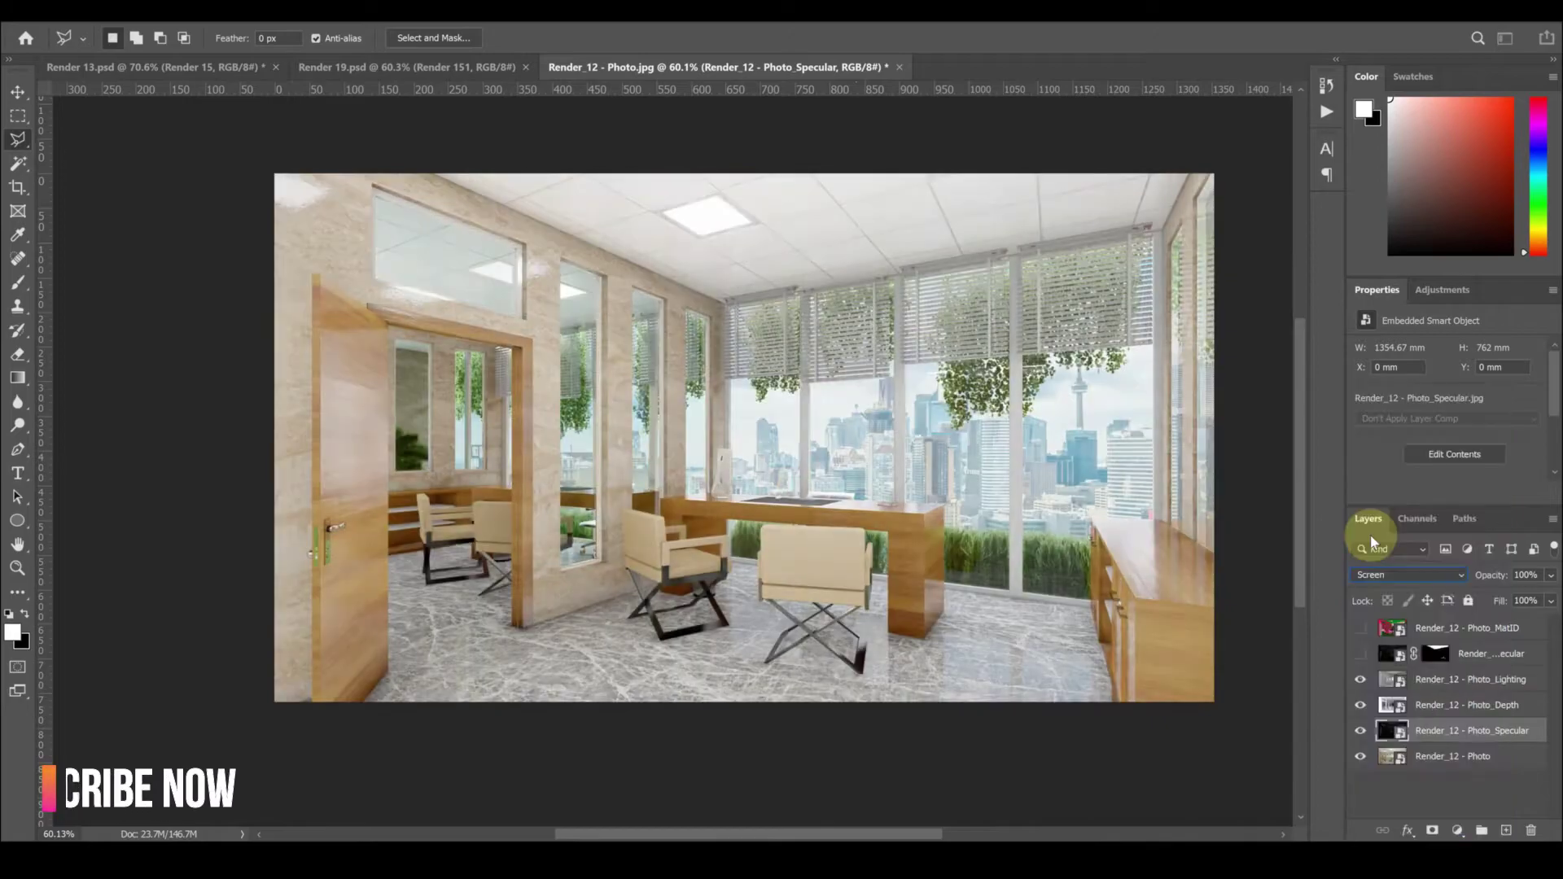
pyautogui.click(1361, 731)
# Set the masked specular copy to Overlay at 25% opacity
pyautogui.click(1378, 656)
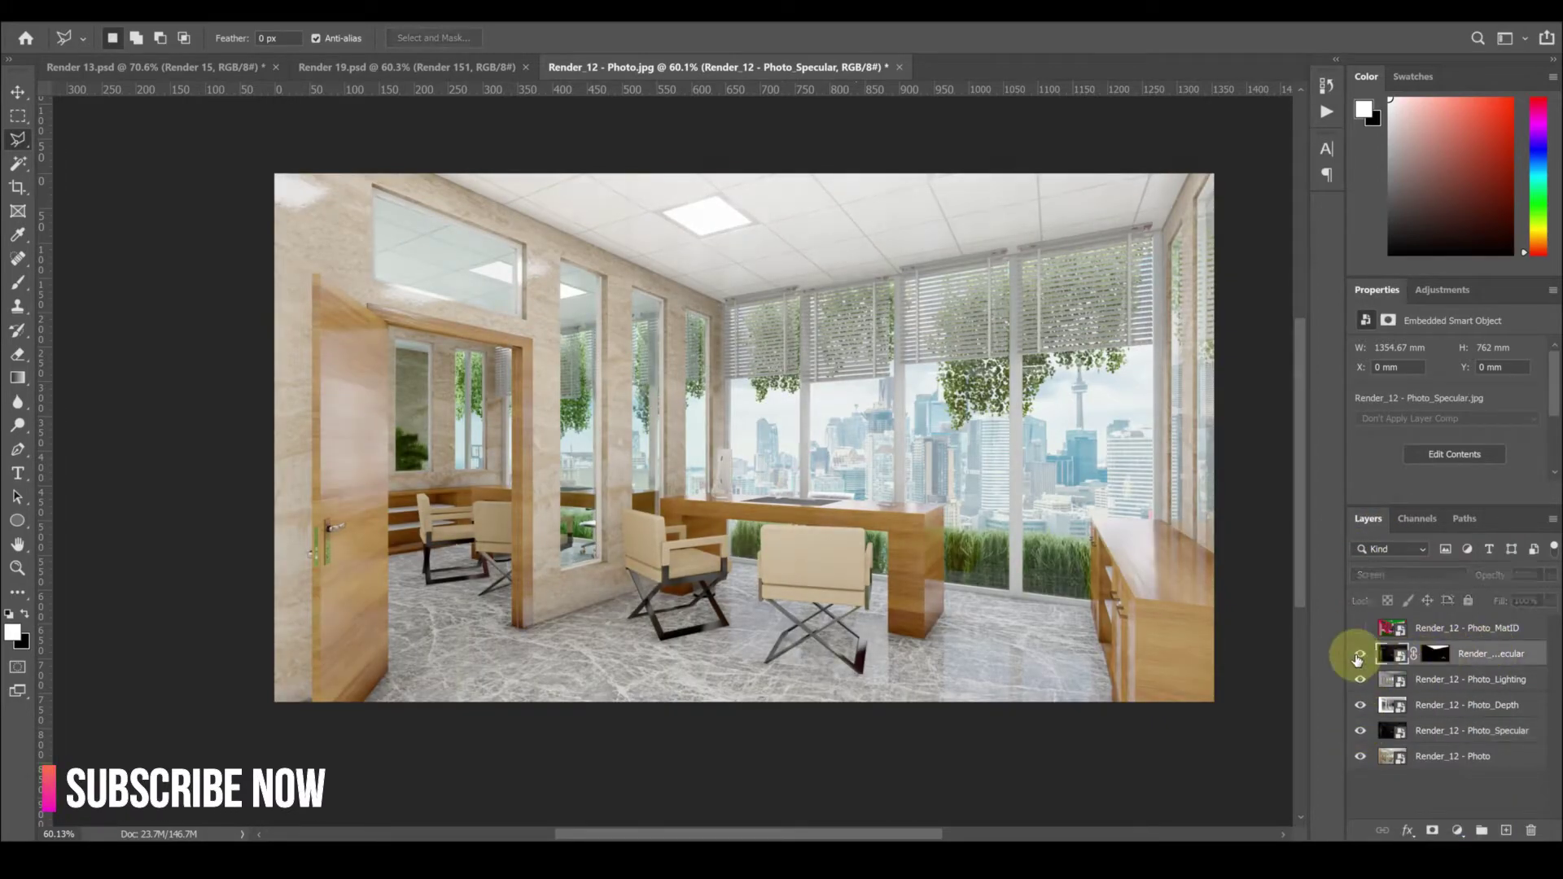
pyautogui.click(1395, 573)
pyautogui.click(1389, 607)
pyautogui.write('25')
pyautogui.press('Return')
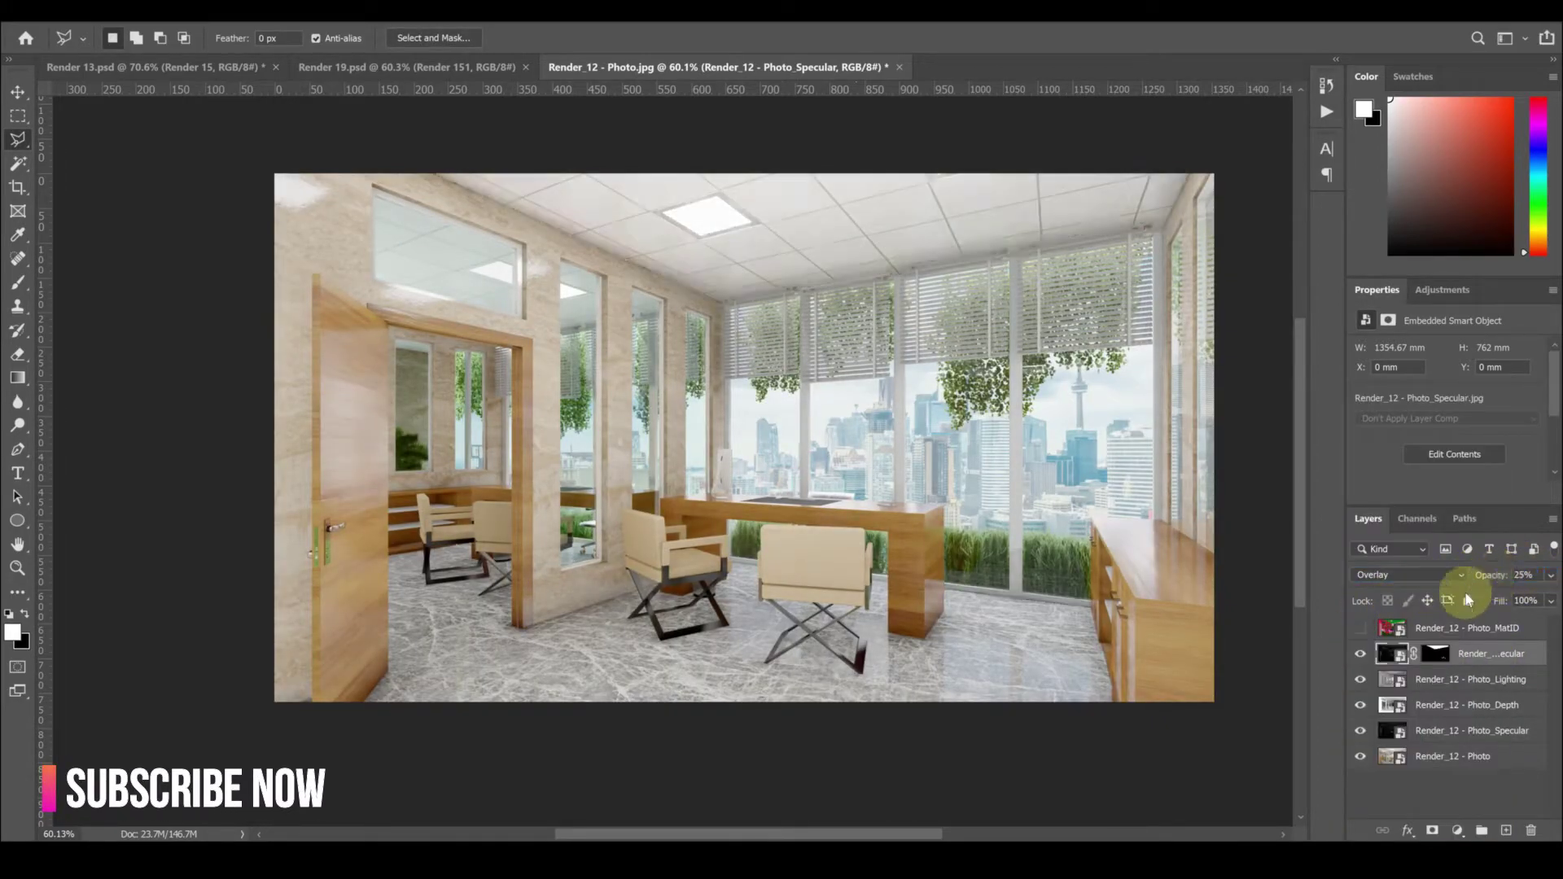
# Compare the layers' effect by toggling visibility, then begin a Save As from the File menu
pyautogui.click(1360, 679)
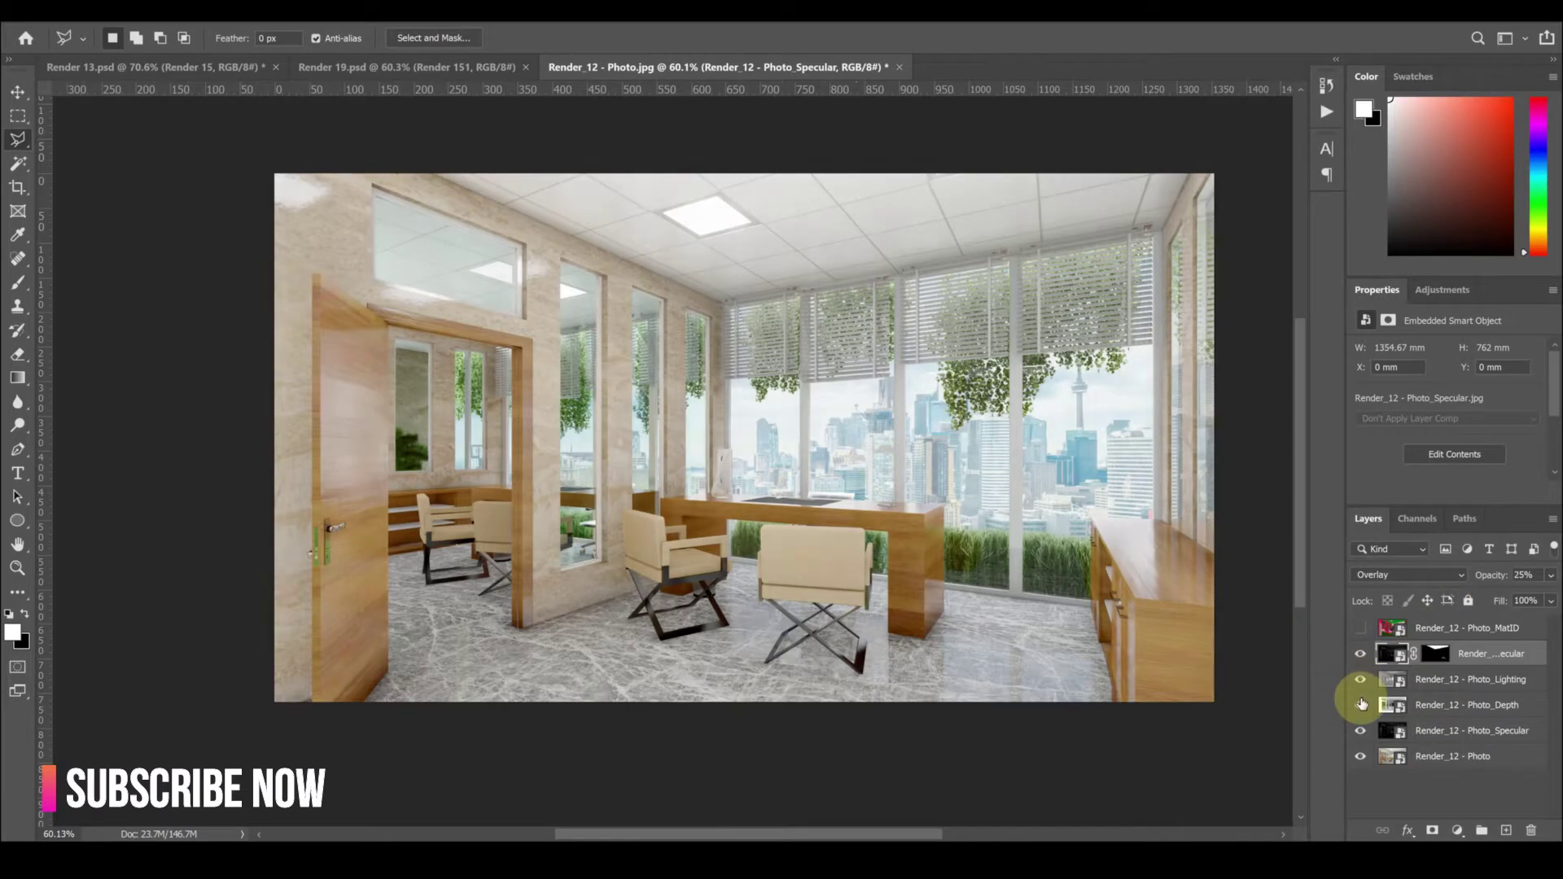
pyautogui.click(1360, 679)
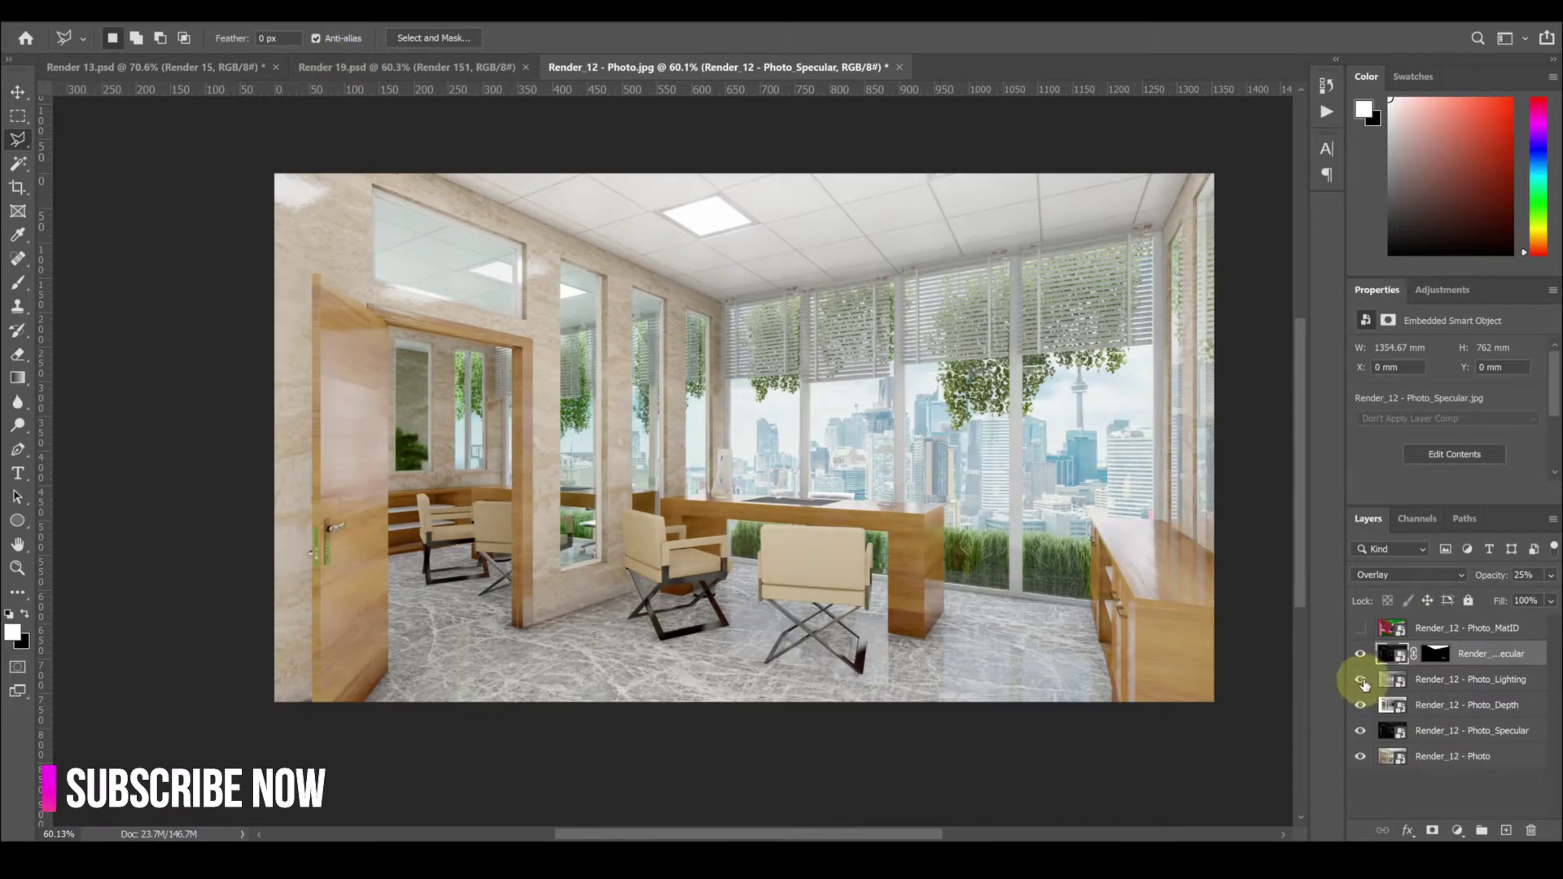
pyautogui.click(1360, 679)
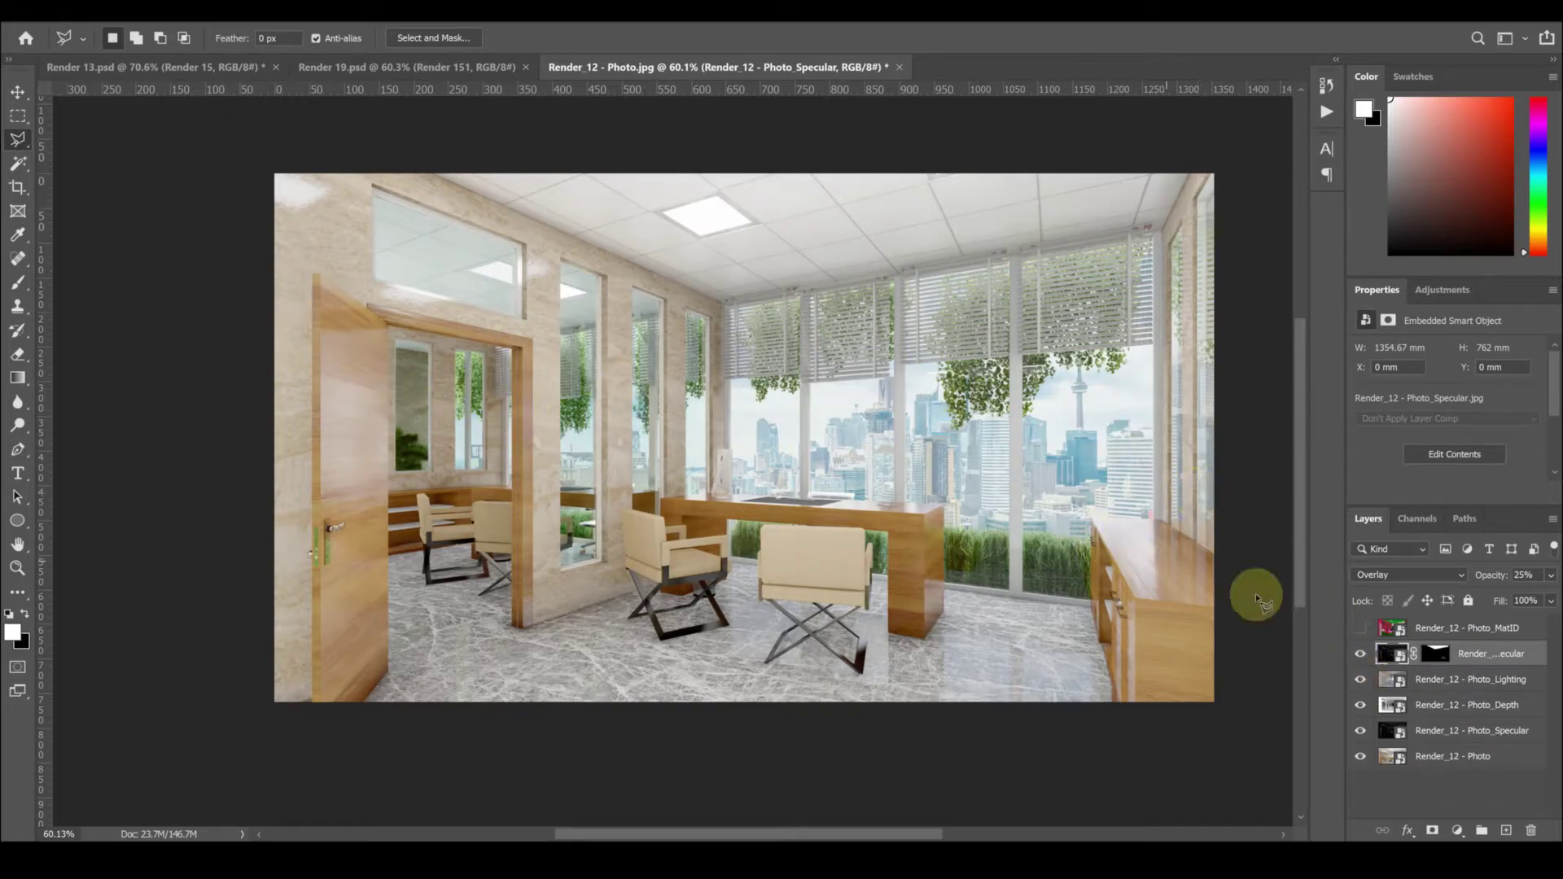
pyautogui.click(28, 10)
pyautogui.click(49, 199)
# Save the office composite as Render 12, both as PSD and as a JPEG copy
pyautogui.write('Render')
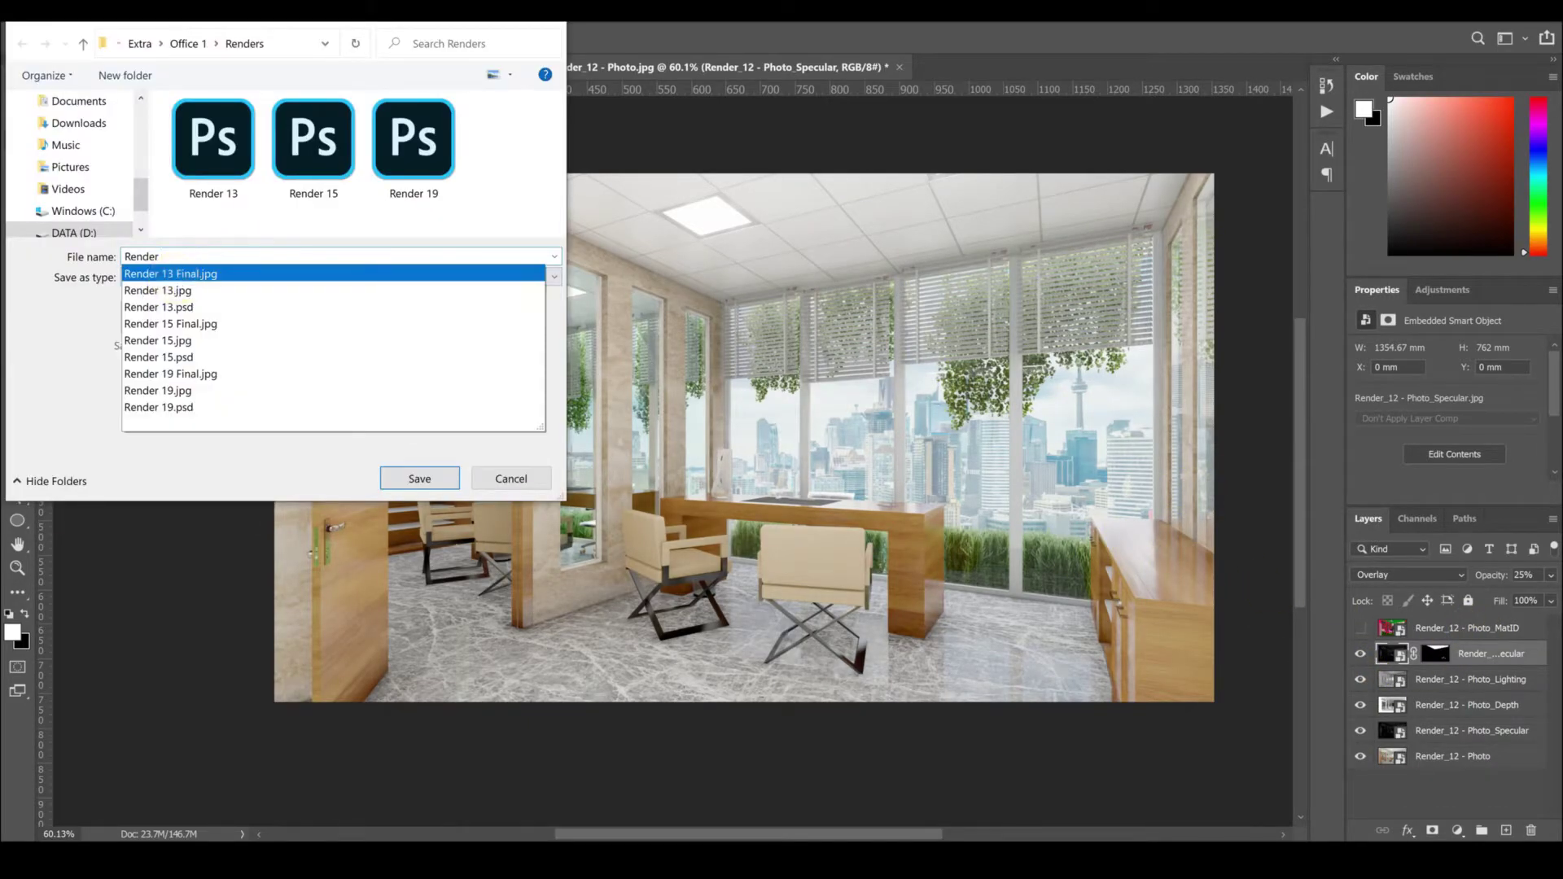
pyautogui.write(' 12')
pyautogui.click(419, 479)
pyautogui.hotkey('ctrl', 'shift', 's')
pyautogui.click(338, 277)
pyautogui.click(187, 399)
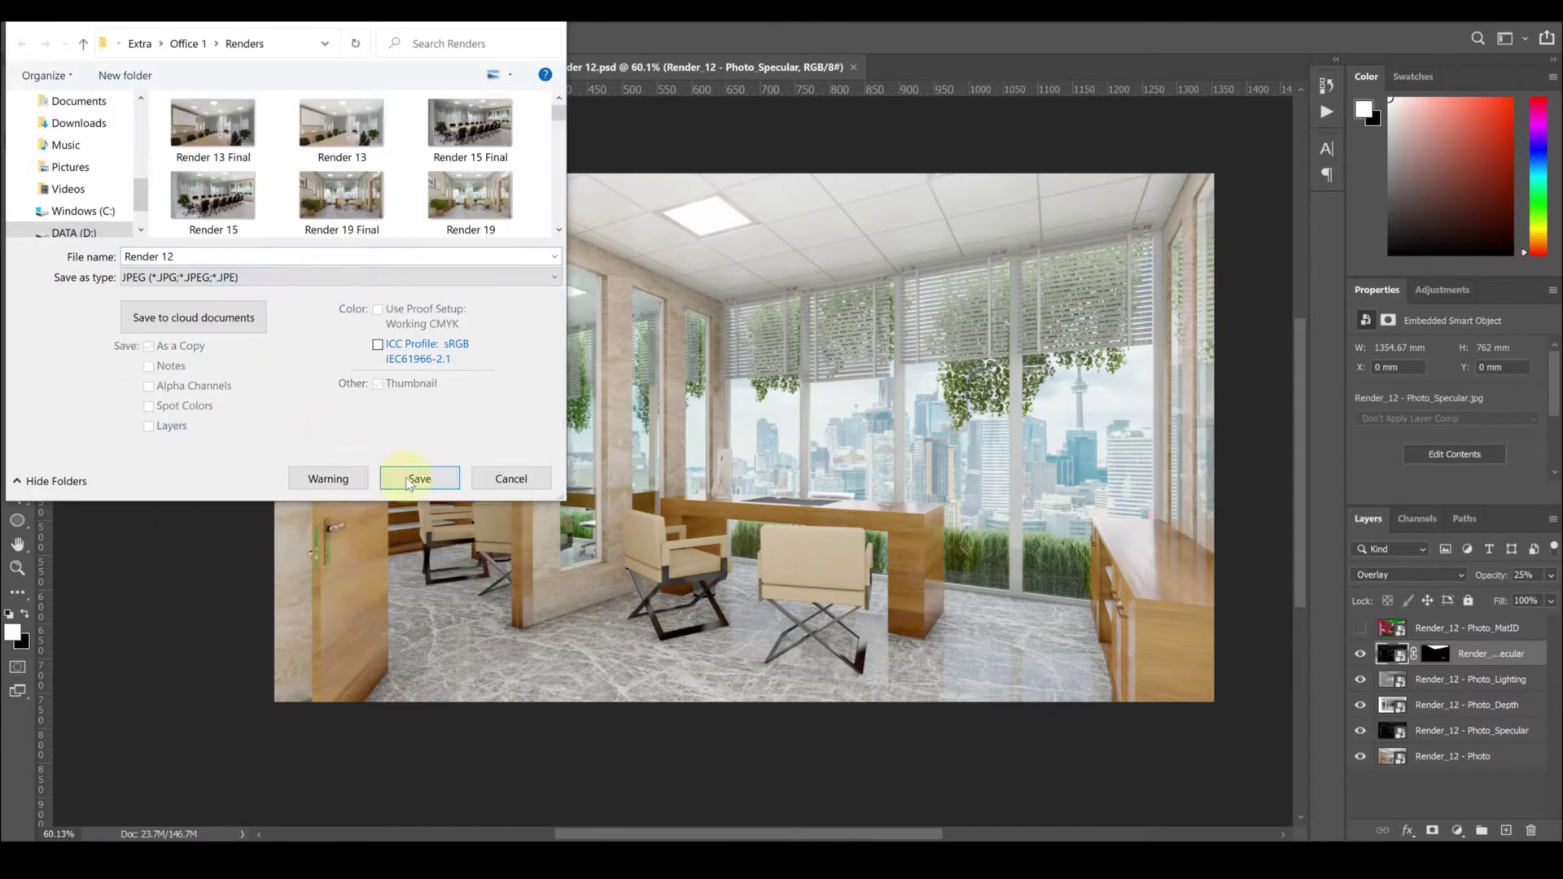
pyautogui.click(409, 480)
# Copy the graded Render 15 layer from Render 13 into Render 12, then close Render 13 without saving
pyautogui.click(203, 68)
pyautogui.moveTo(802, 470)
pyautogui.mouseDown()
pyautogui.moveTo(632, 77)
pyautogui.moveTo(779, 488)
pyautogui.mouseUp()
pyautogui.hotkey('ctrl', 't')
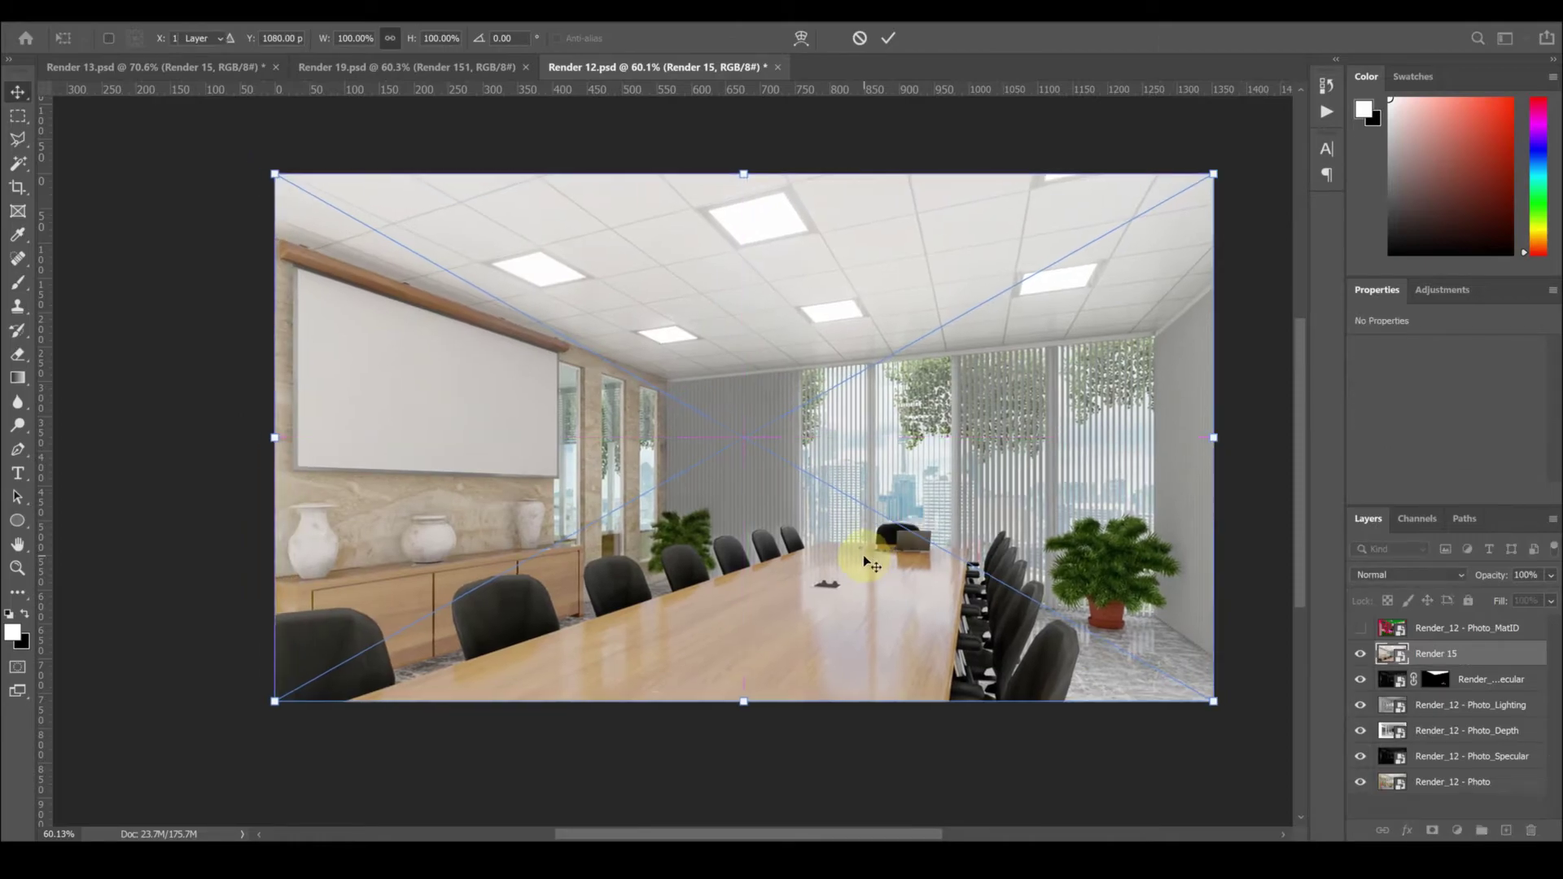
pyautogui.press('Return')
pyautogui.click(276, 67)
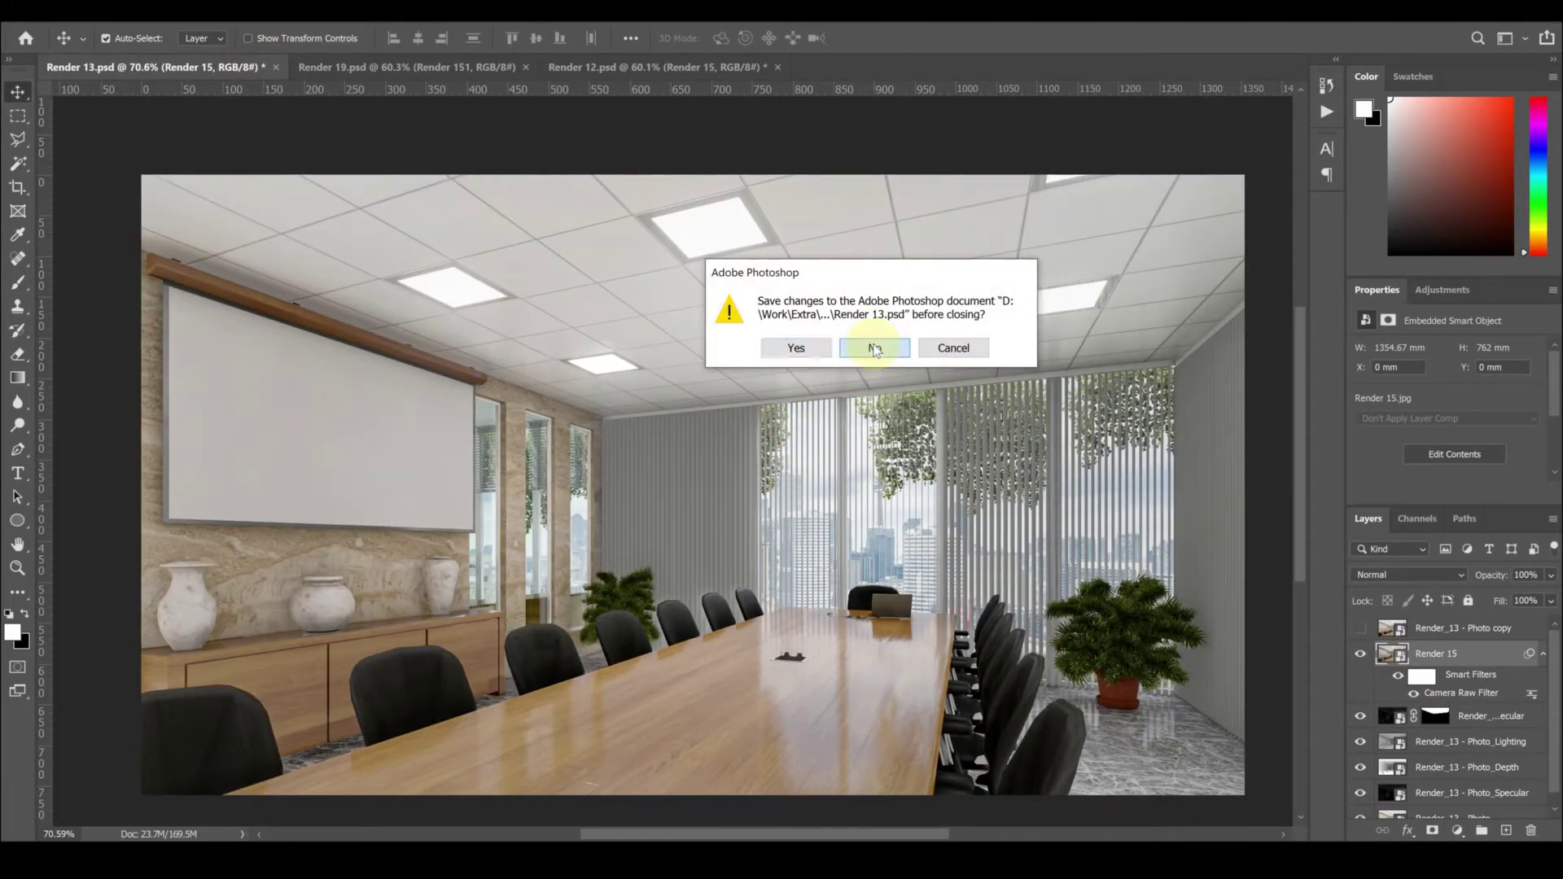
pyautogui.click(874, 347)
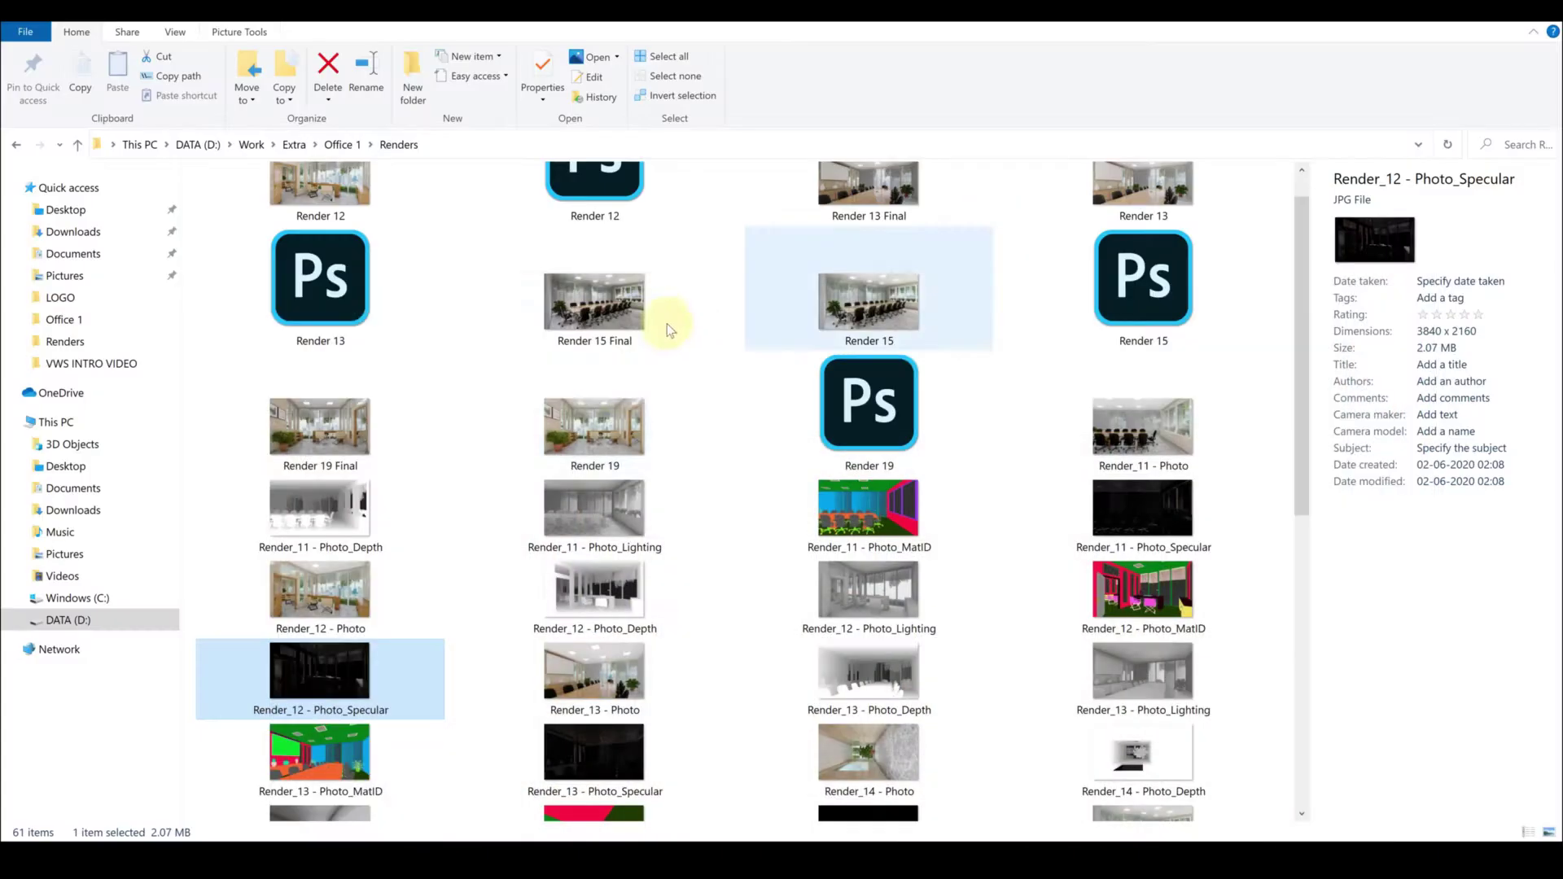
# Duplicate the Render 15 layer and mask out its floor, right cabinet, door and wall areas
pyautogui.scroll(1, 663, 314)
pyautogui.click(348, 267)
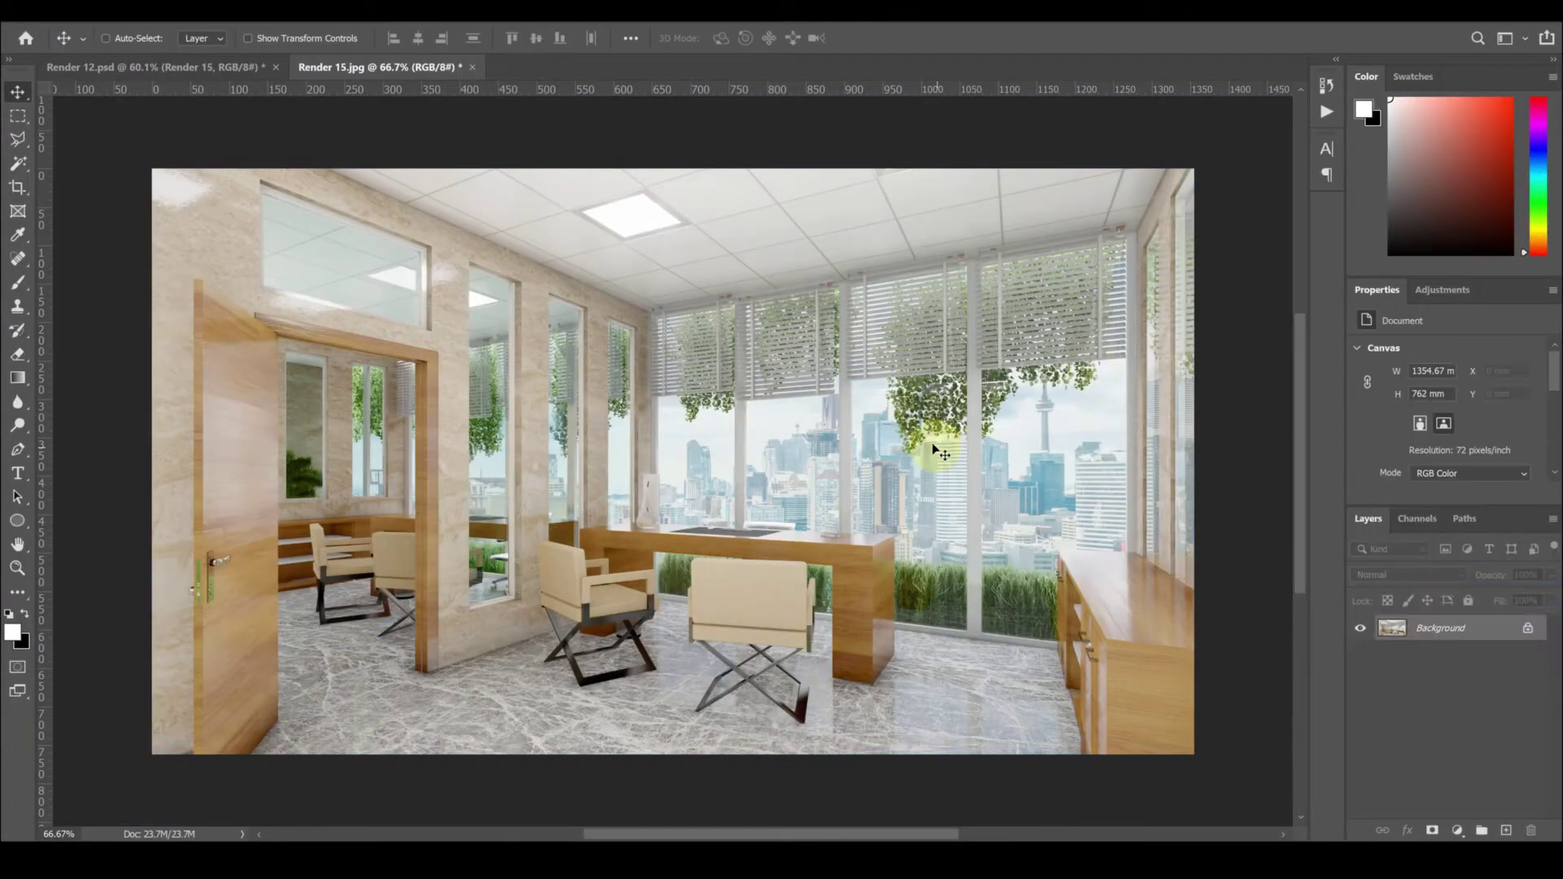
pyautogui.click(472, 66)
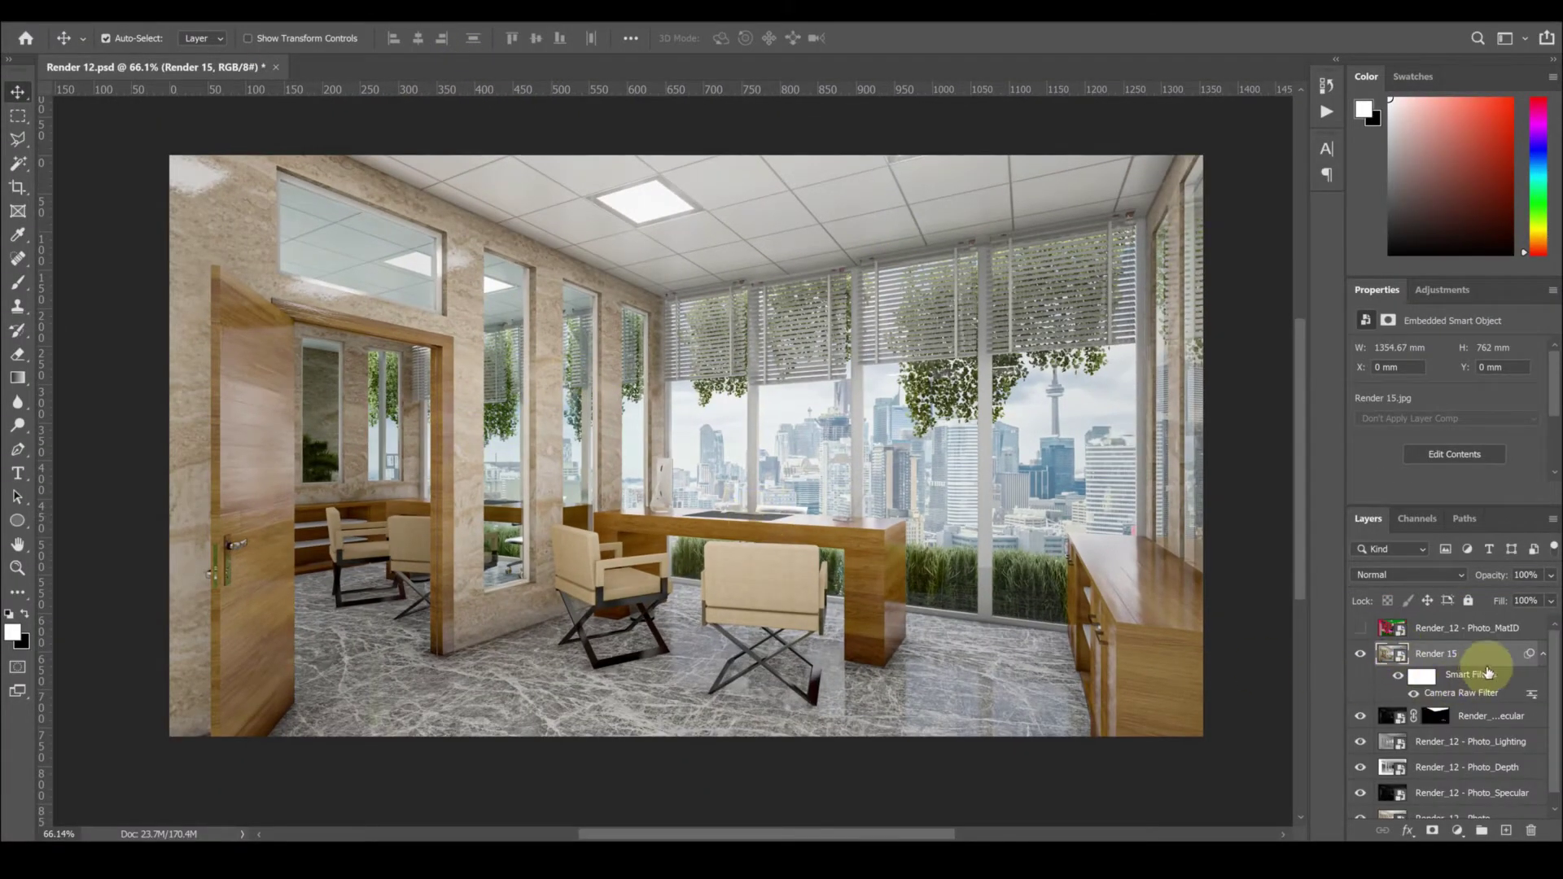
pyautogui.hotkey('ctrl', 'j')
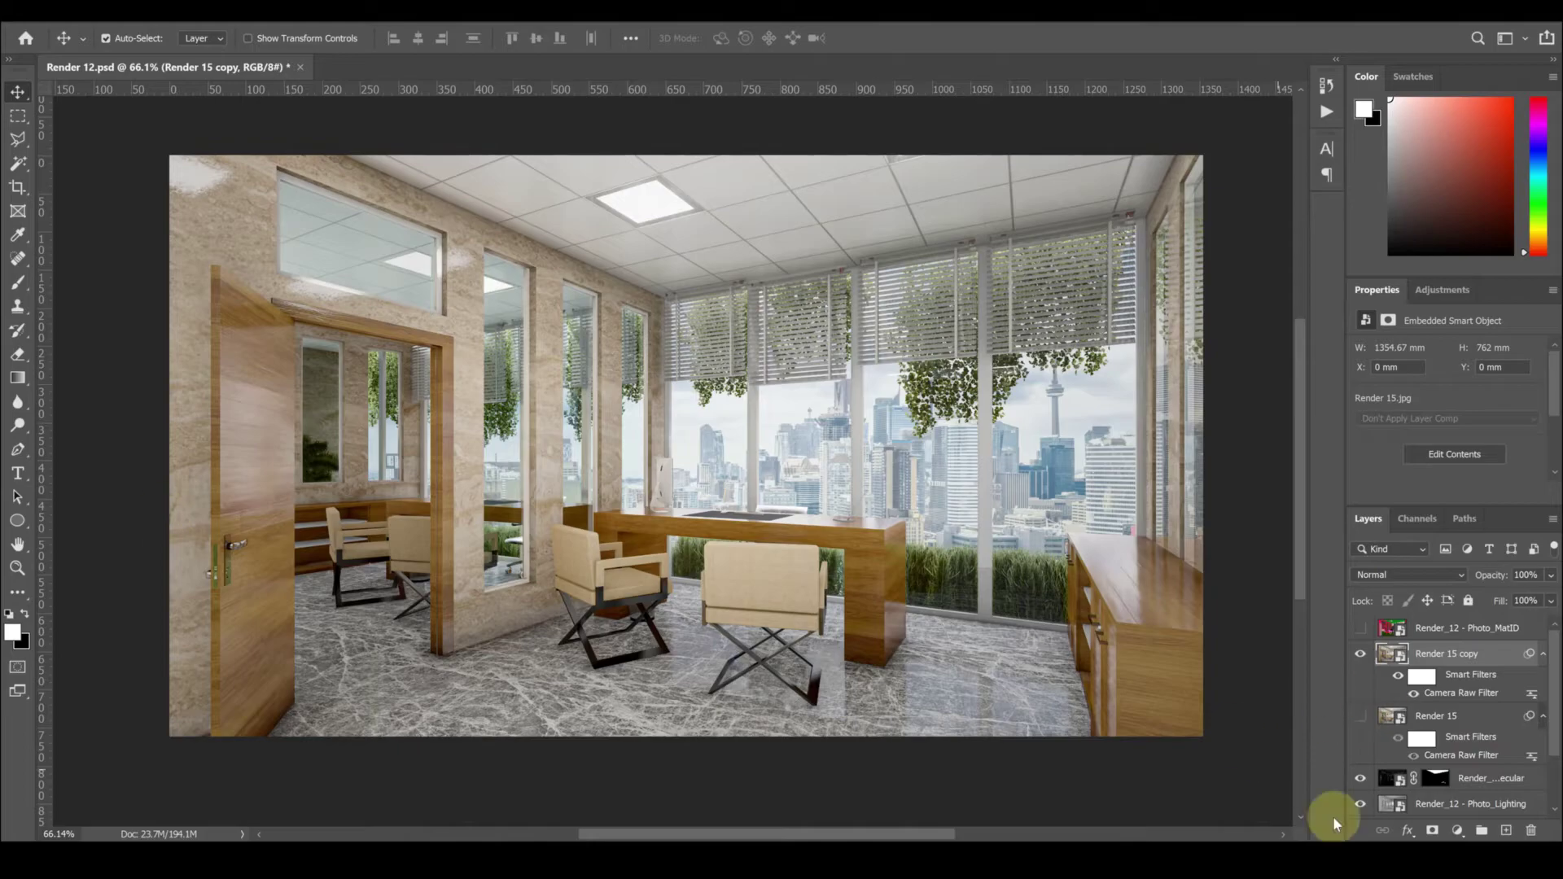
pyautogui.click(18, 355)
pyautogui.moveTo(334, 670)
pyautogui.mouseDown()
pyautogui.moveTo(663, 645)
pyautogui.moveTo(1168, 573)
pyautogui.moveTo(1204, 481)
pyautogui.mouseUp()
pyautogui.moveTo(220, 163); pyautogui.dragTo(185, 792)
pyautogui.moveTo(423, 300)
pyautogui.mouseDown()
pyautogui.moveTo(570, 318)
pyautogui.moveTo(472, 316)
pyautogui.moveTo(199, 433)
pyautogui.mouseUp()
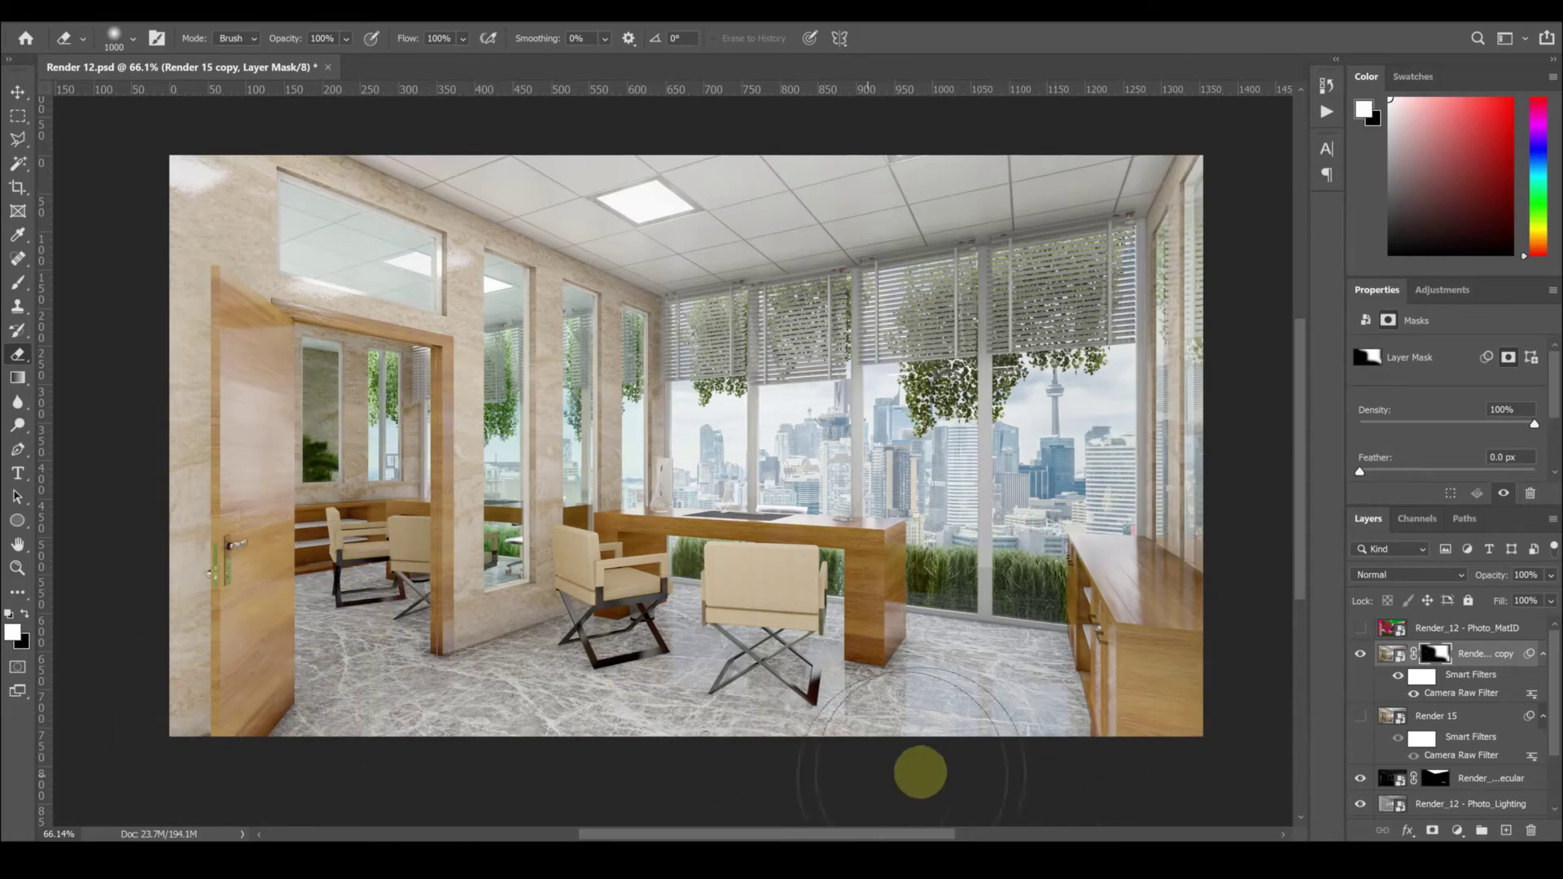
# Put Render 15 above its masked copy at 50% opacity, save, and begin a JPEG copy
pyautogui.press('v')
pyautogui.moveTo(1436, 715); pyautogui.dragTo(1430, 649)
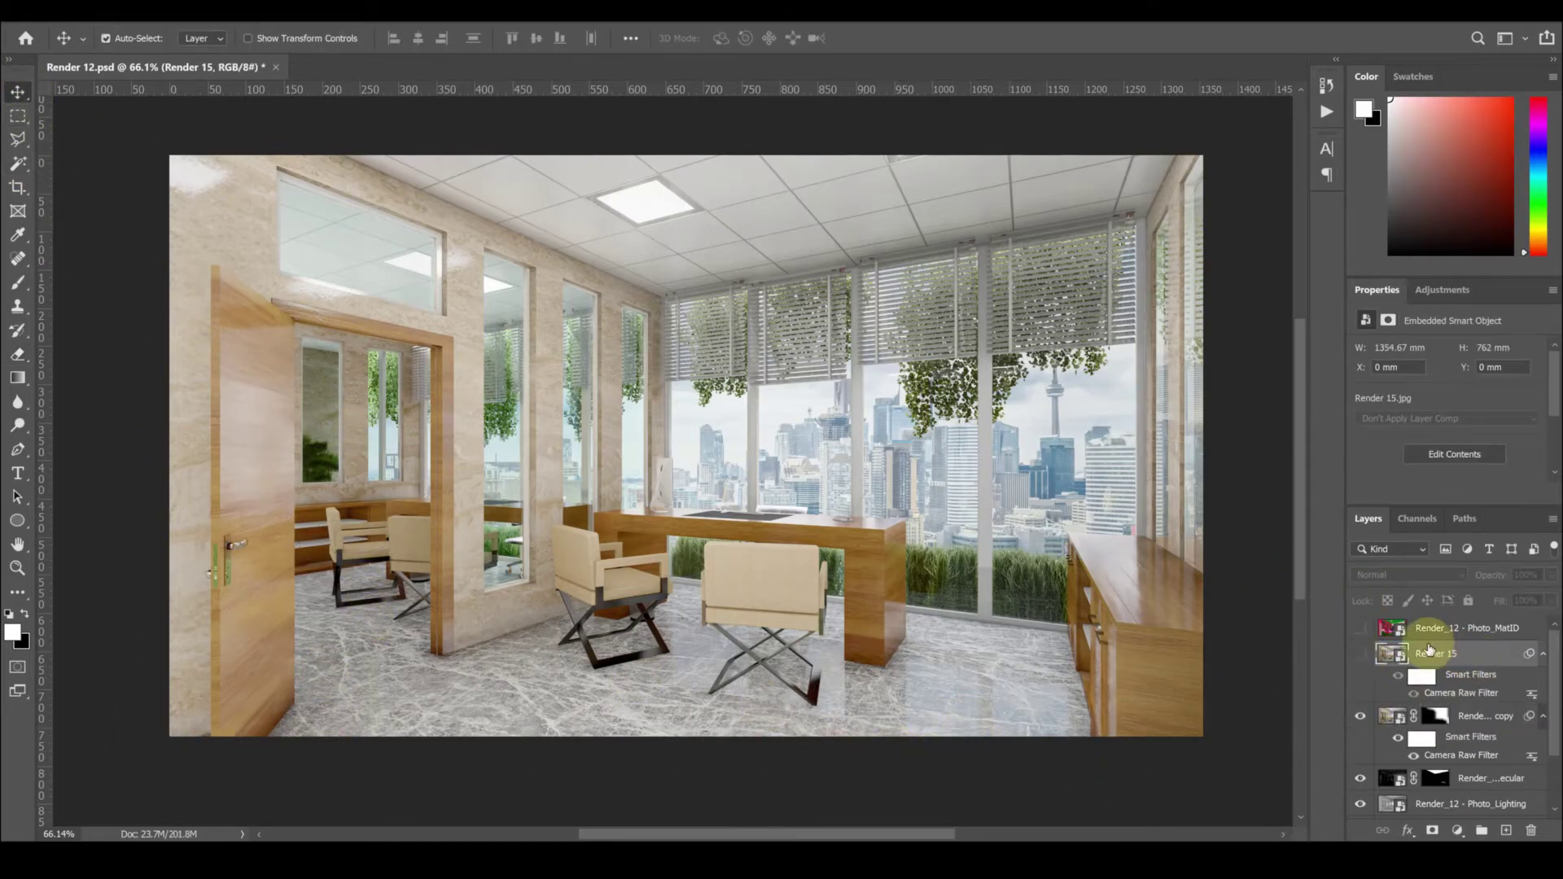
pyautogui.click(1360, 653)
pyautogui.press('Return')
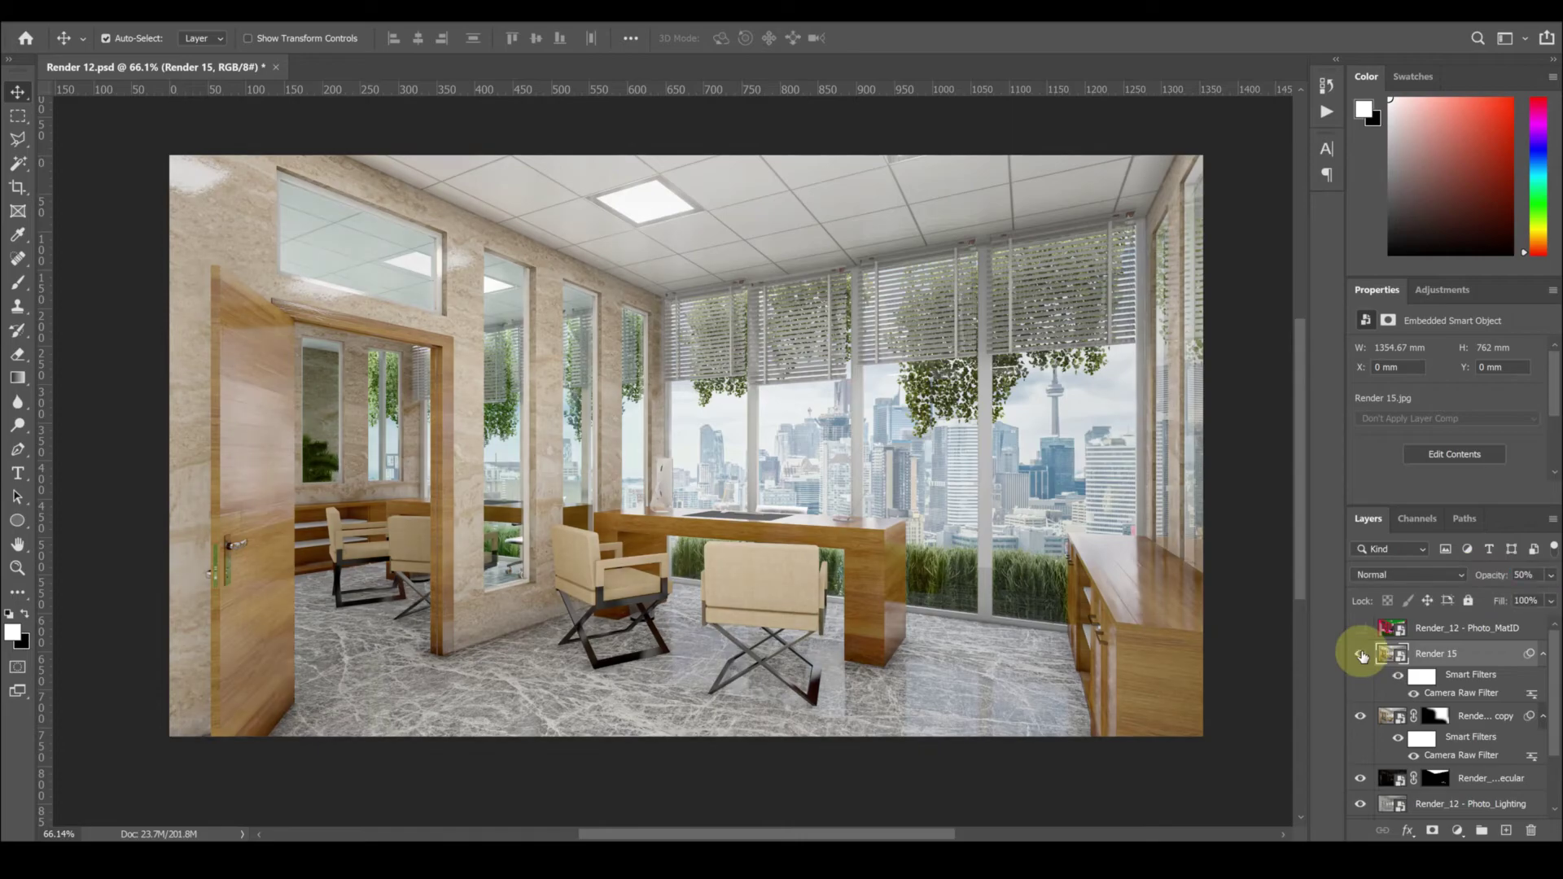
pyautogui.hotkey('ctrl', 's')
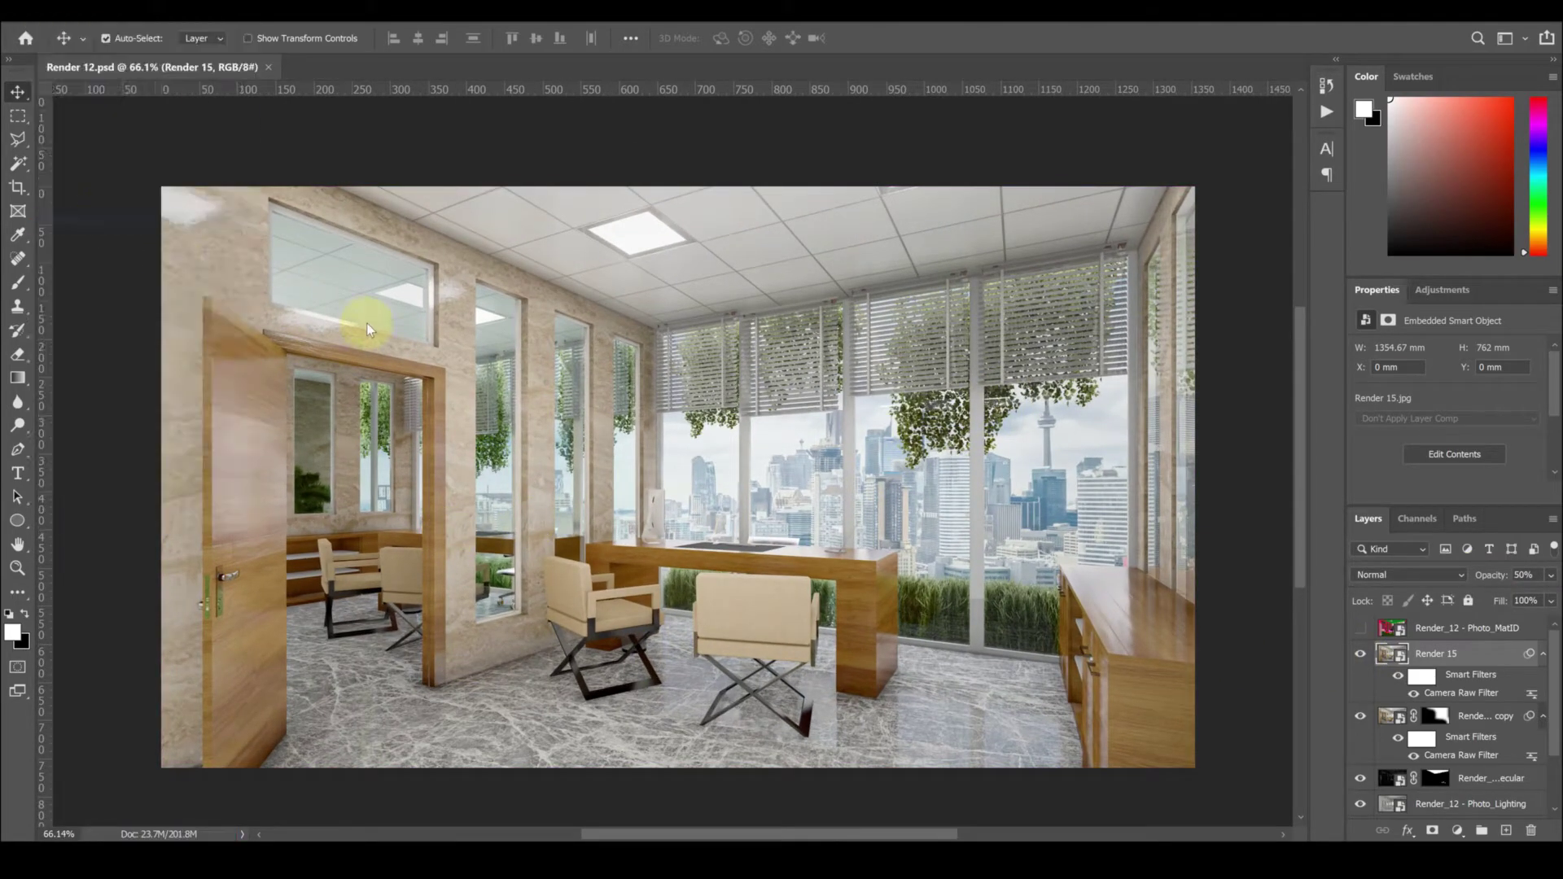
pyautogui.hotkey('ctrl', 'shift', 's')
pyautogui.click(325, 436)
# Save the JPEG at maximum quality 12 and view it in Windows Photos
pyautogui.press('Return')
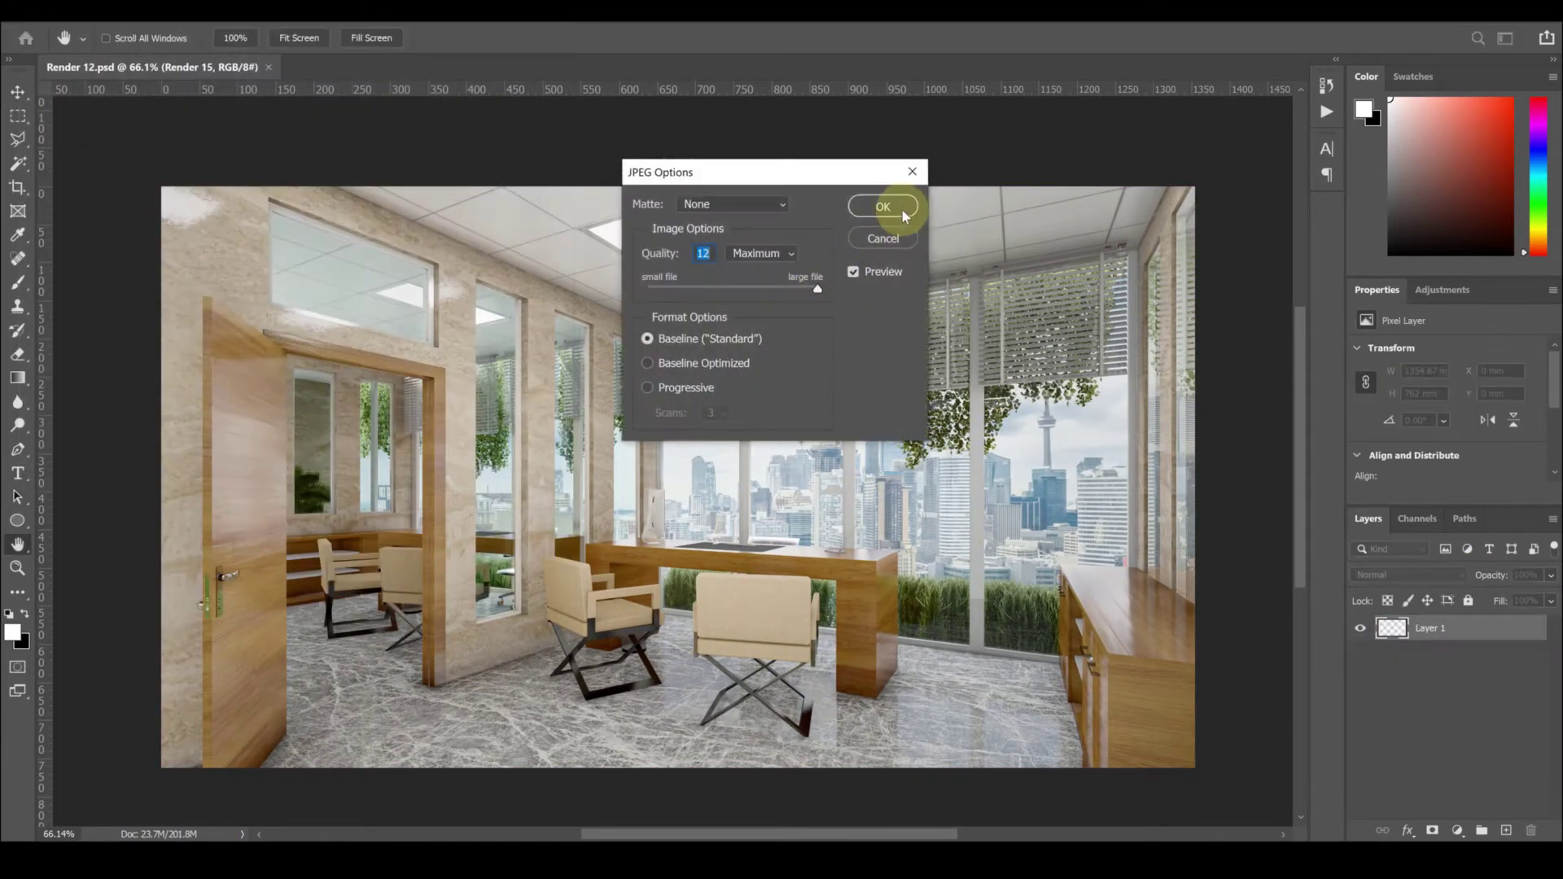
pyautogui.press('Return')
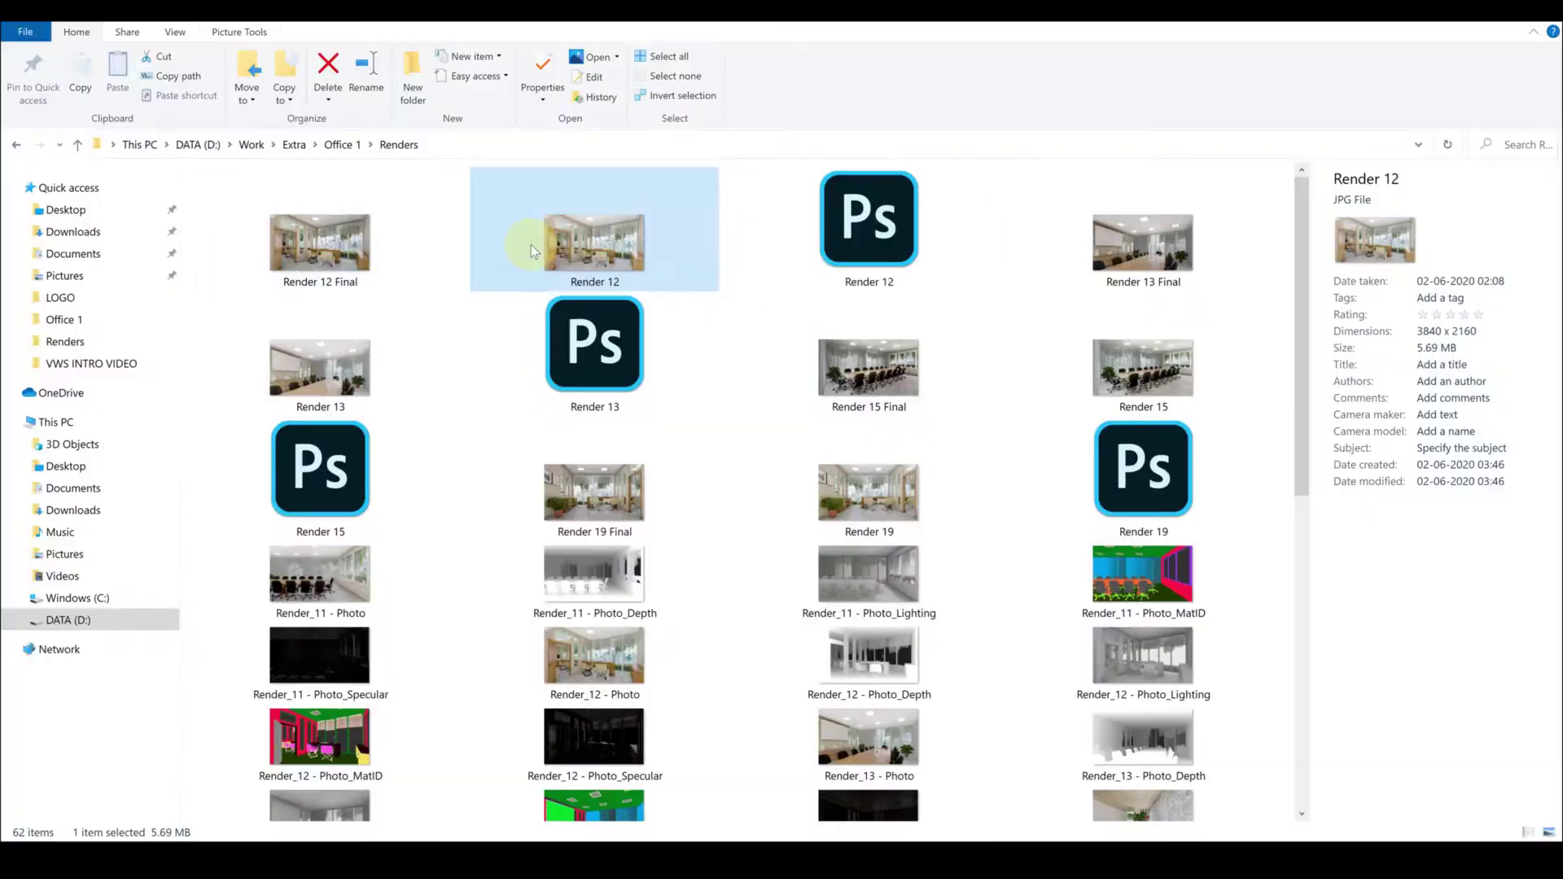
pyautogui.doubleClick(531, 244)
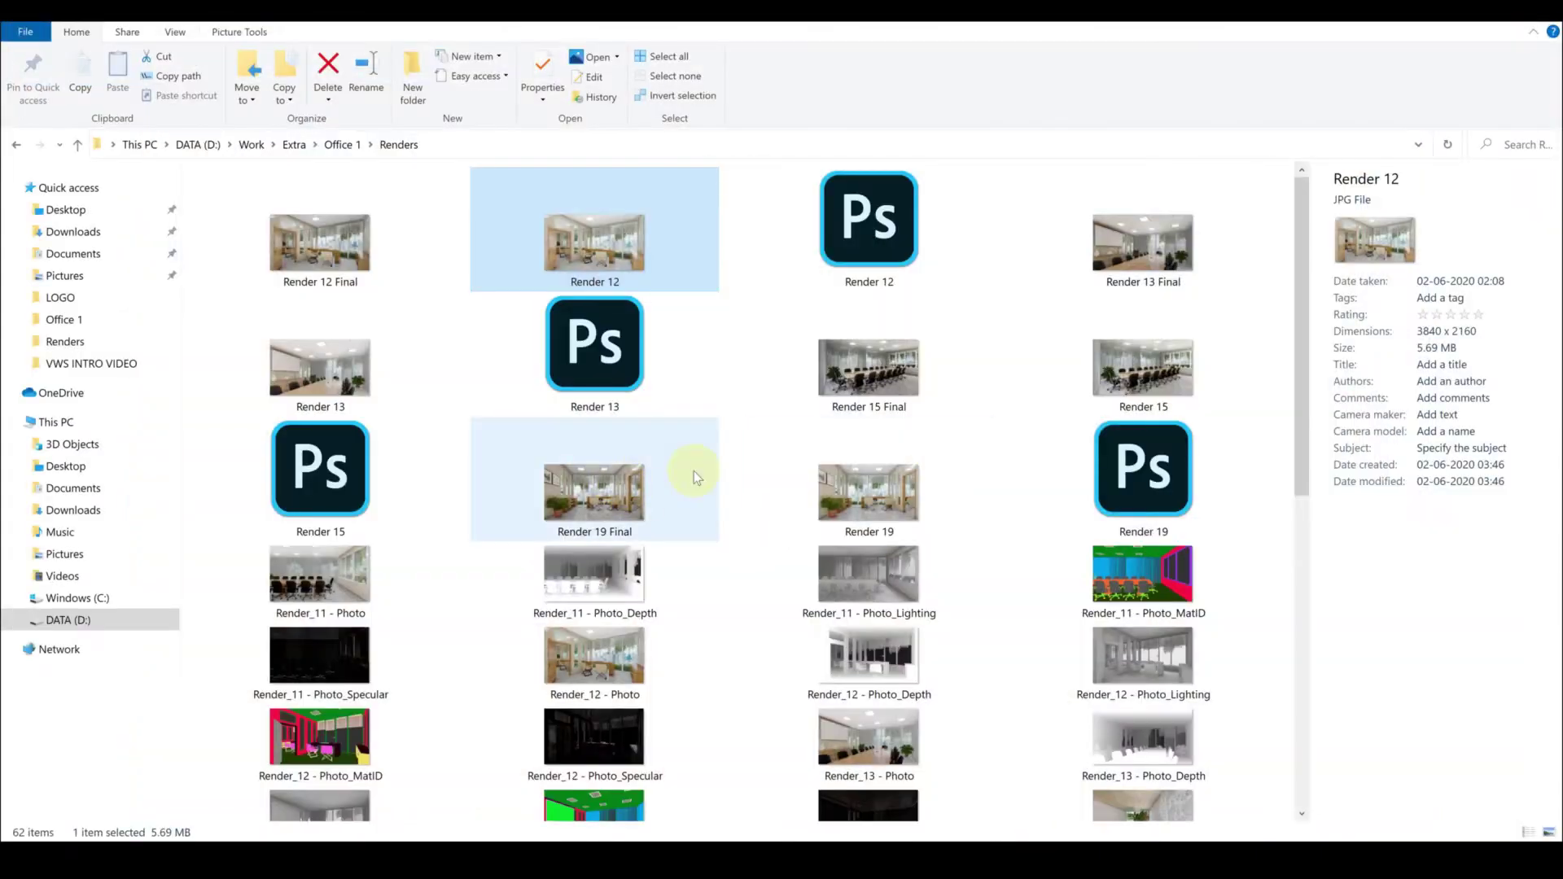
# Compare the composite against the original Render_12 - Photo copy layer, leaving it hidden
pyautogui.click(594, 660)
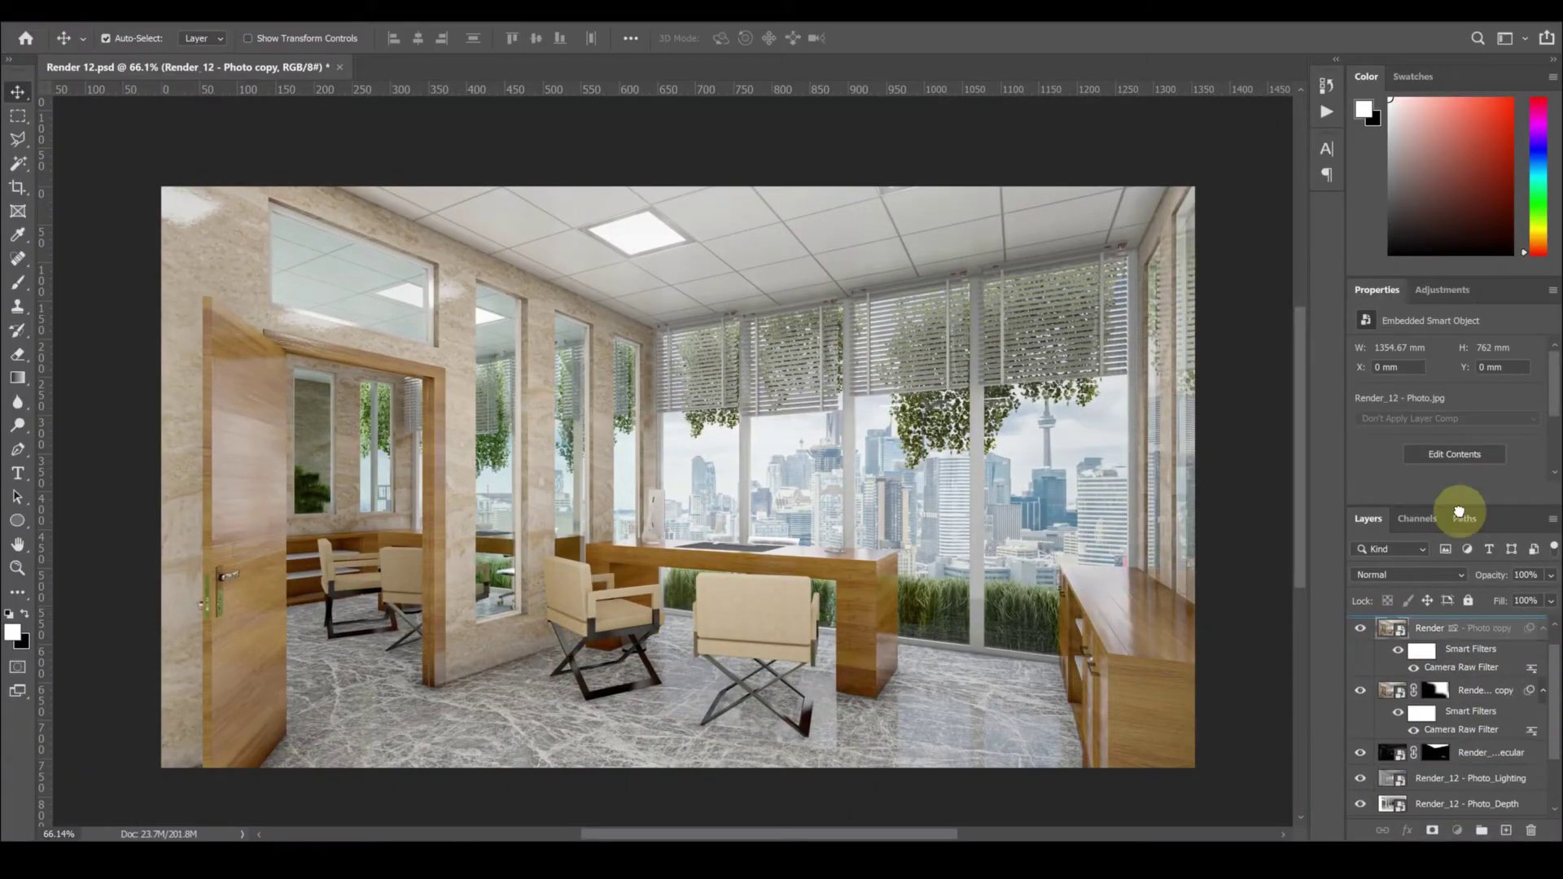
pyautogui.click(1361, 654)
pyautogui.doubleClick(1361, 655)
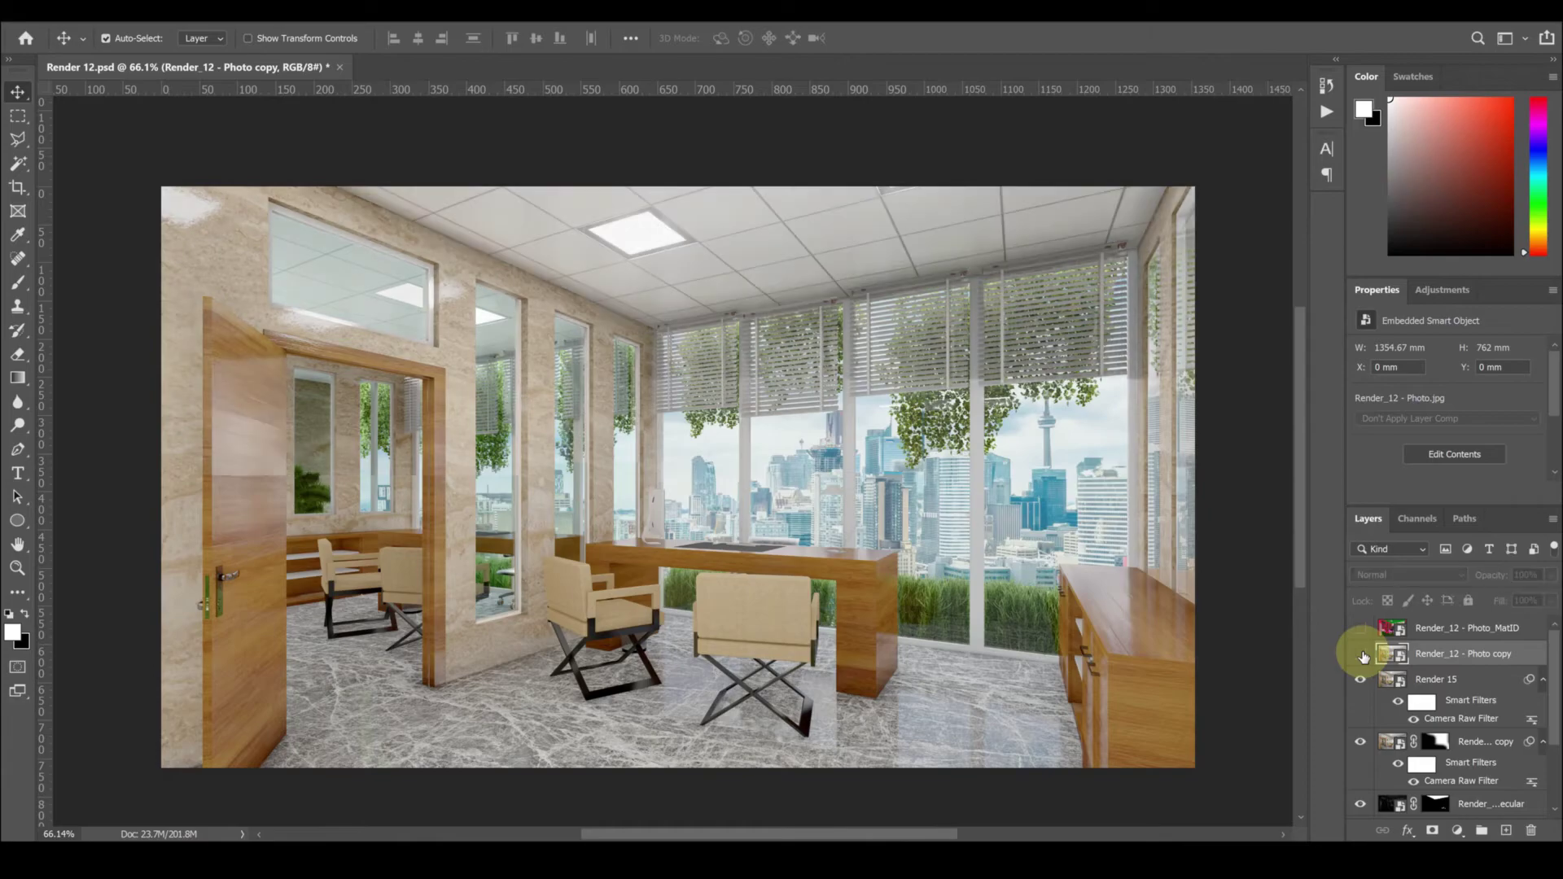
pyautogui.doubleClick(1361, 654)
pyautogui.click(1361, 655)
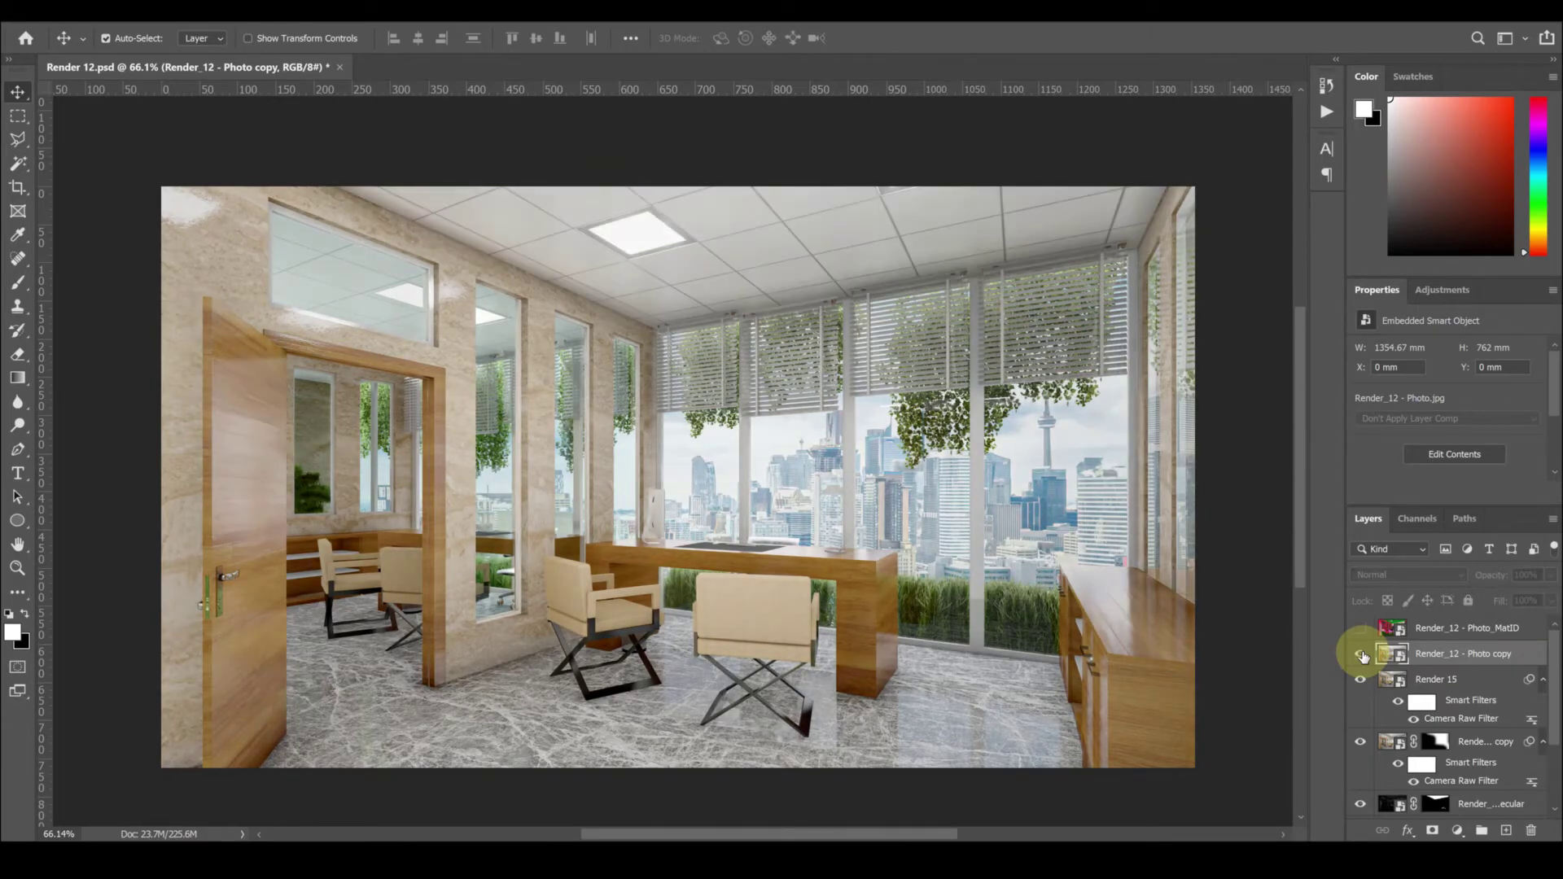
pyautogui.doubleClick(1361, 654)
pyautogui.click(1361, 654)
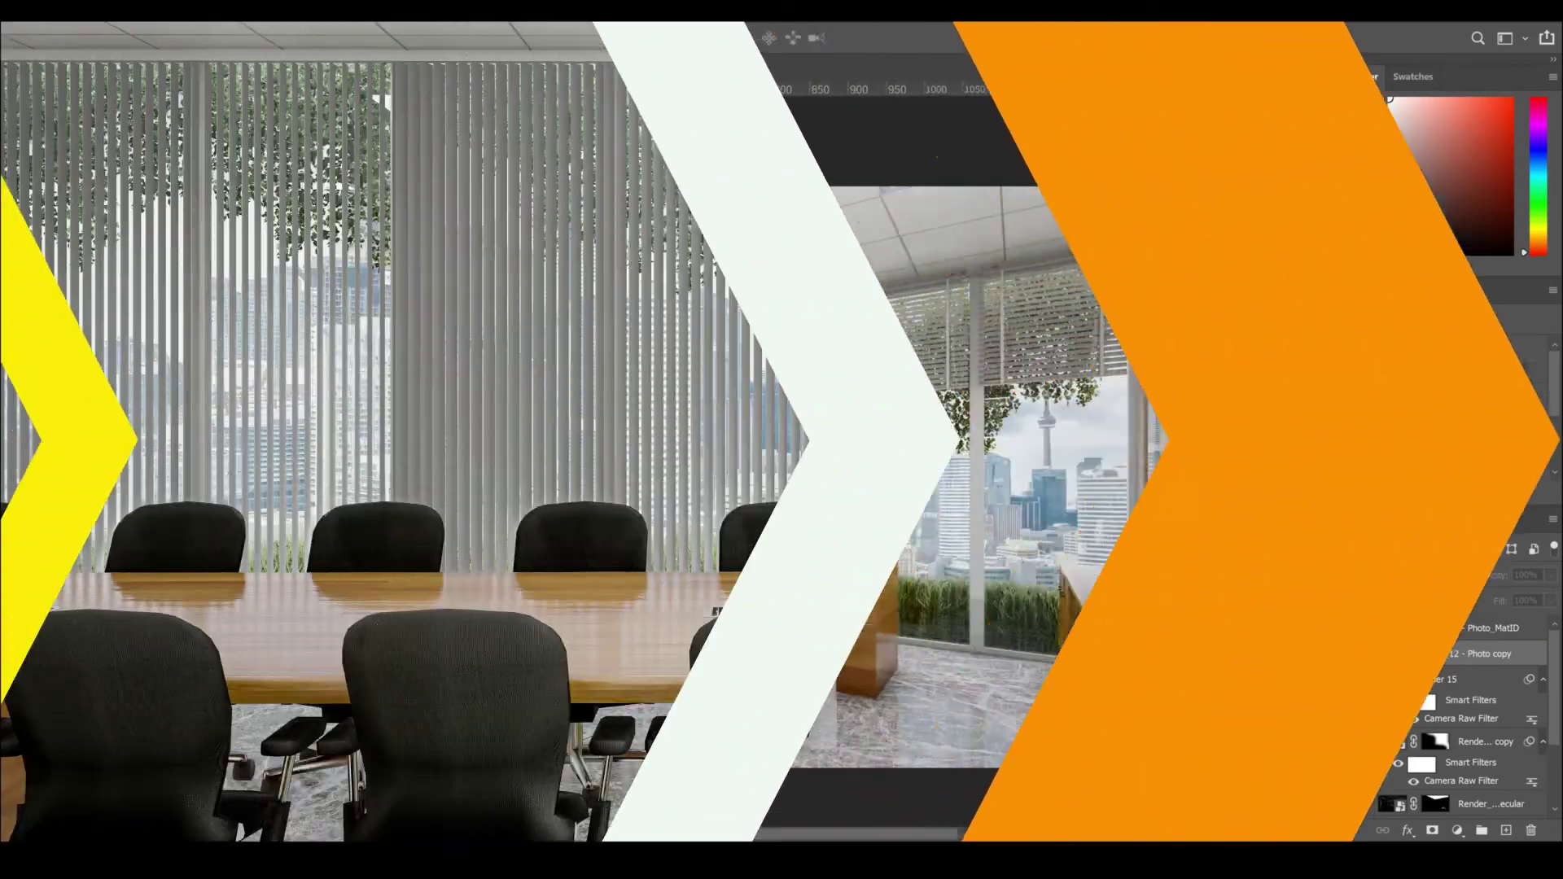